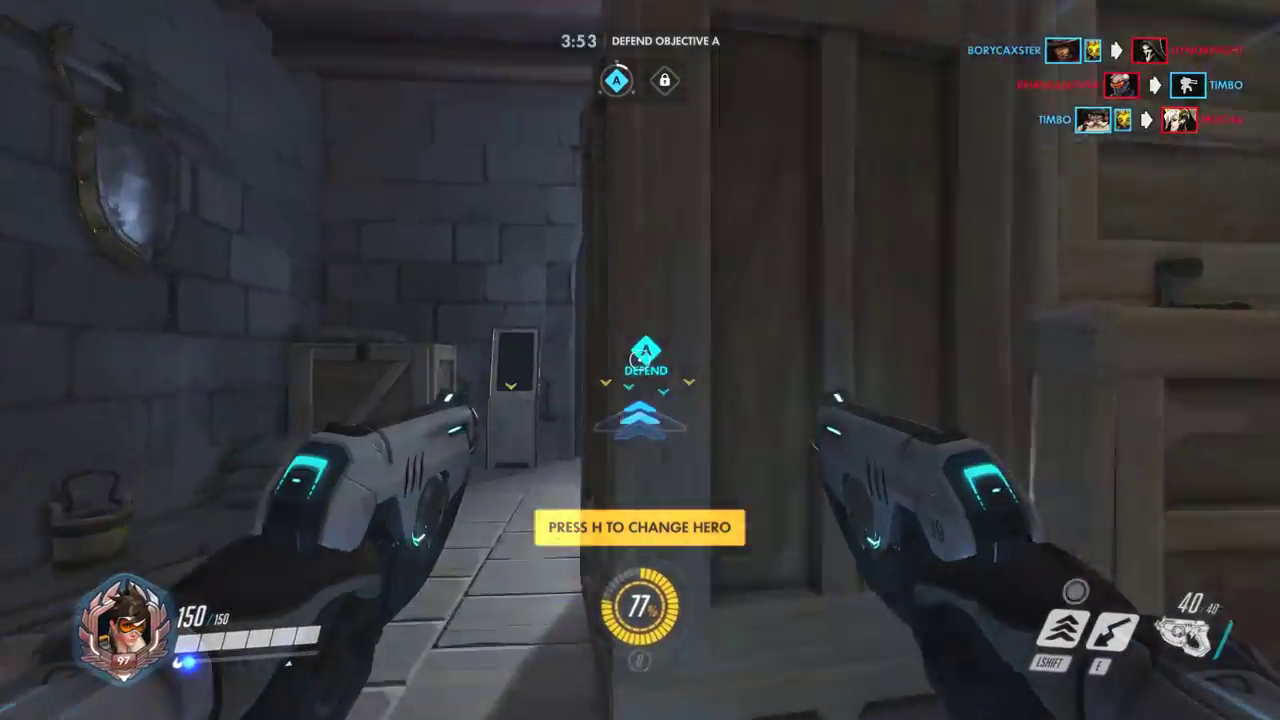
key(w)
key(shift)
key(shift)
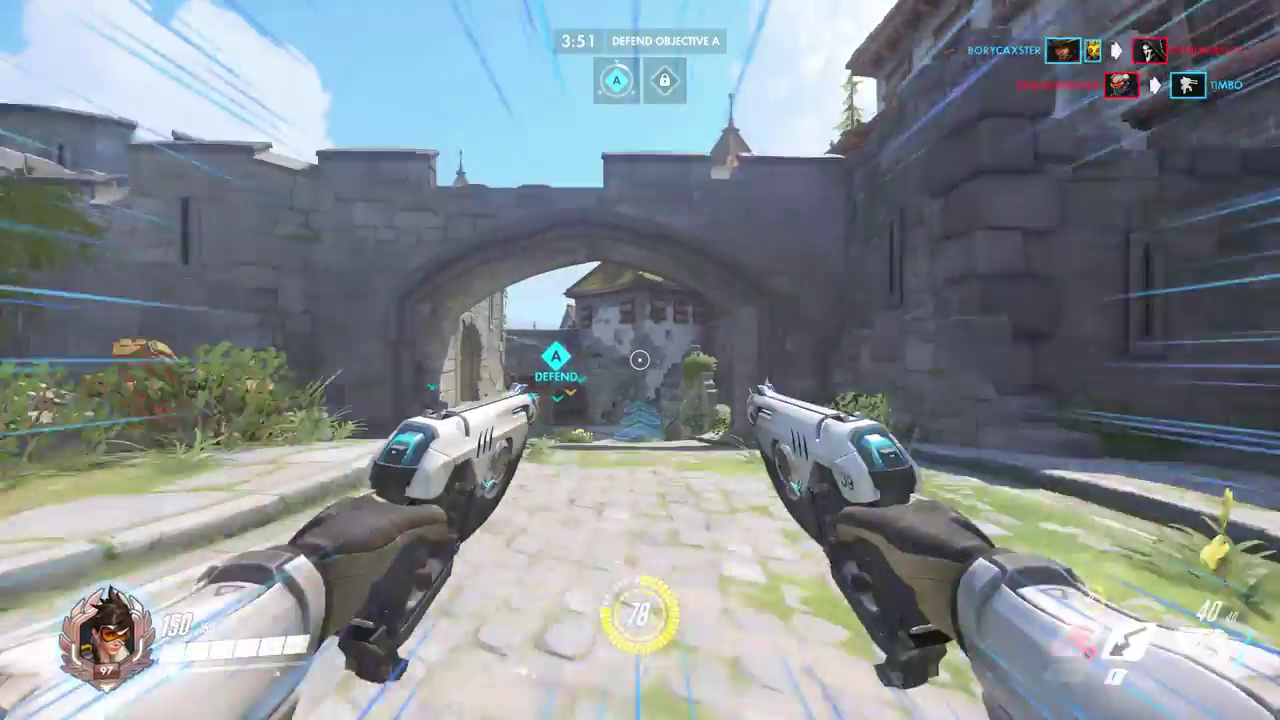
key(shift)
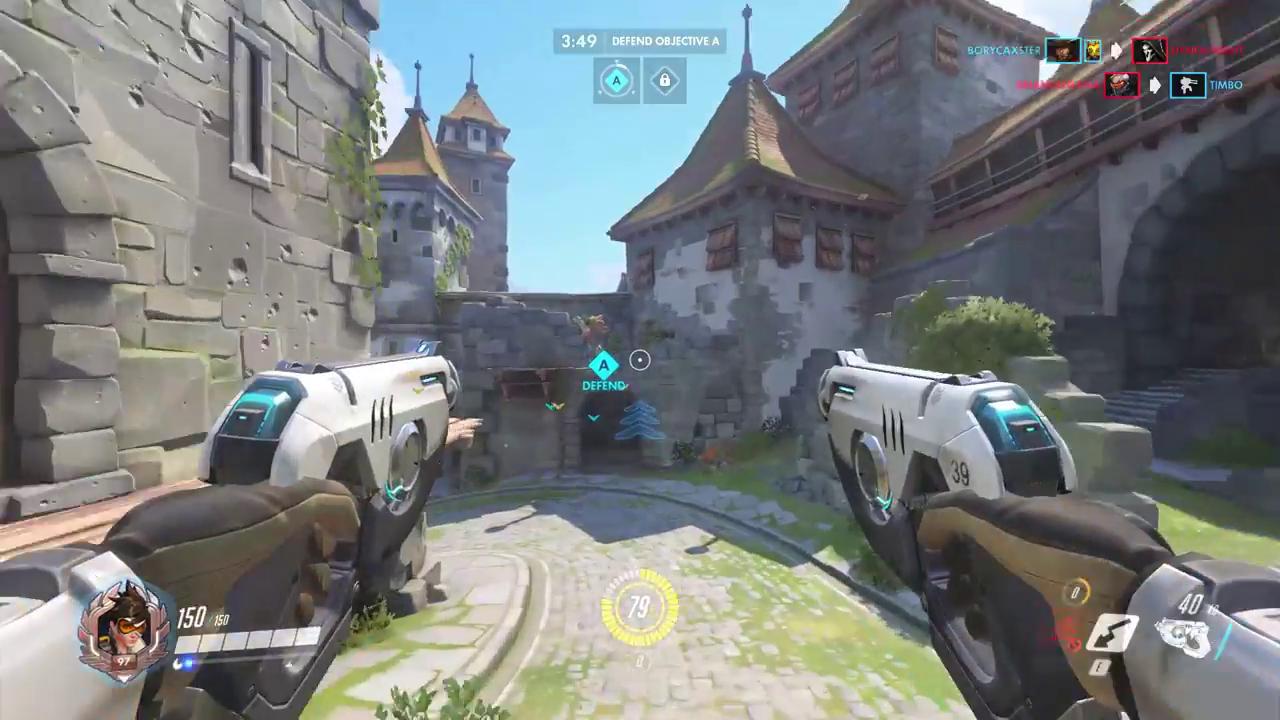
key(w)
key(shift)
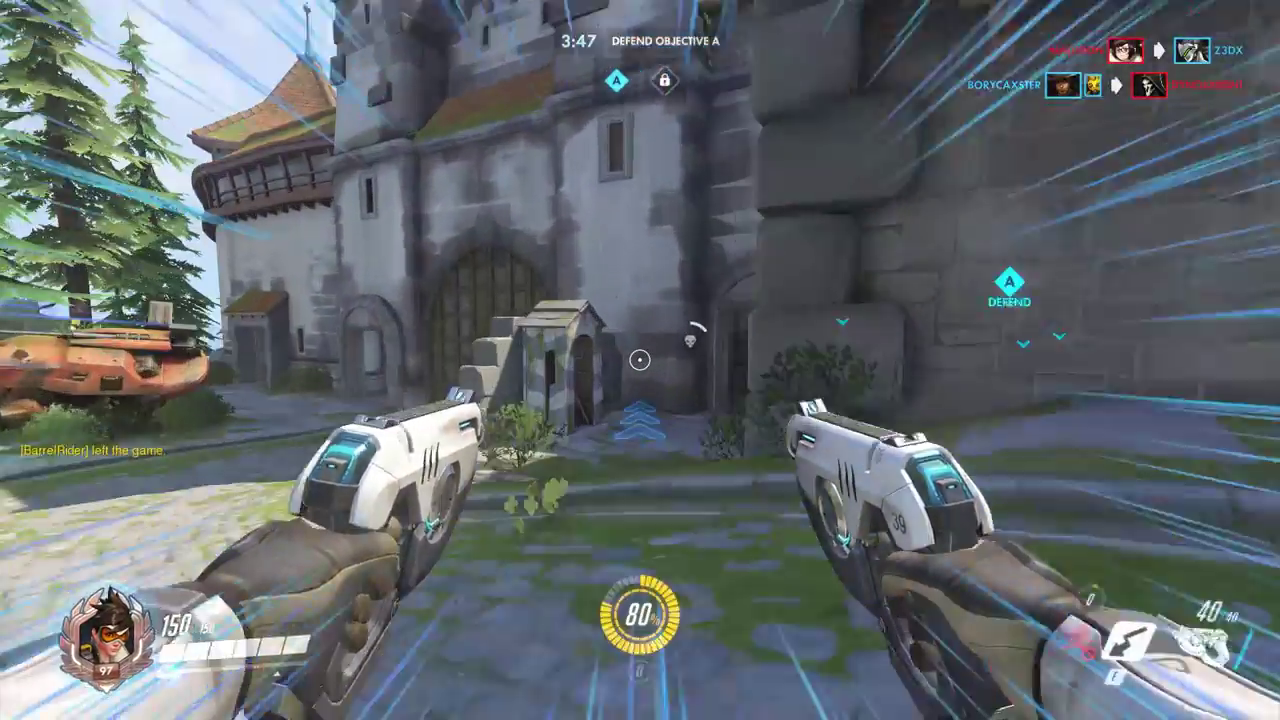
key(w)
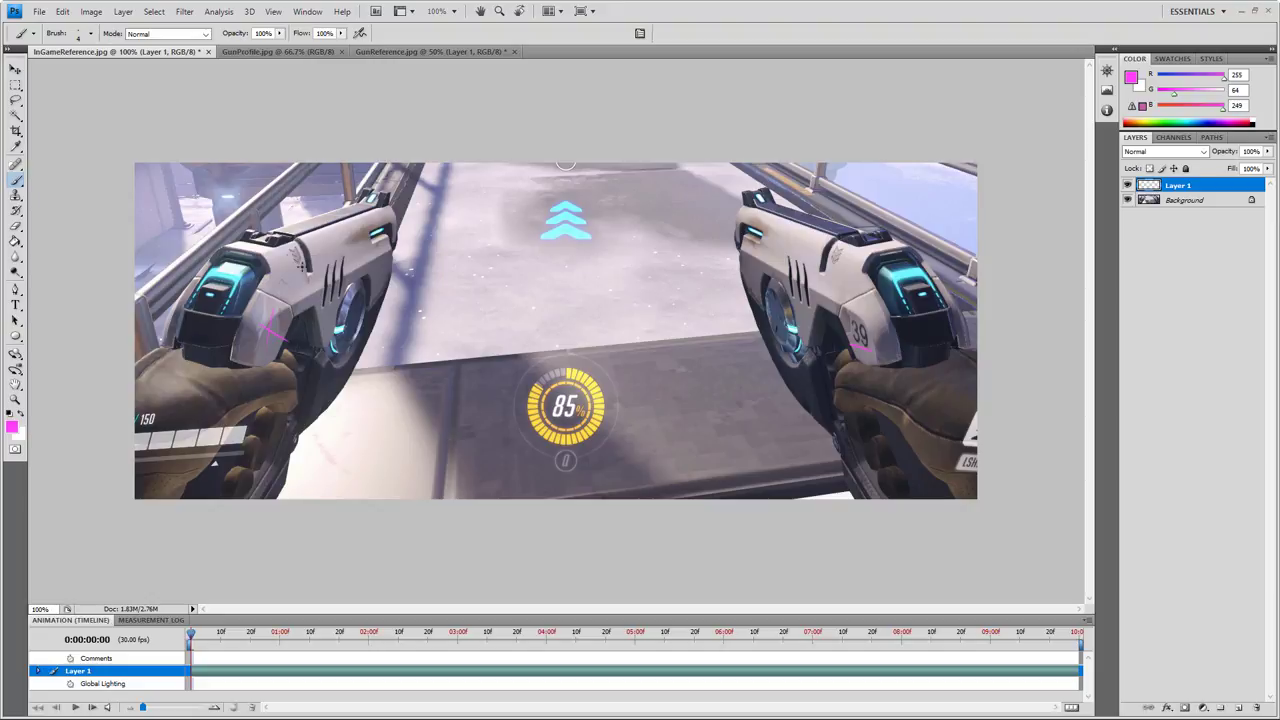
In Photoshop, mark the guns' seam, groove and panel-line details in magenta on the in-game reference and on GunProfile.jpg
drag(836, 259, 846, 250)
drag(342, 326, 334, 334)
click(268, 52)
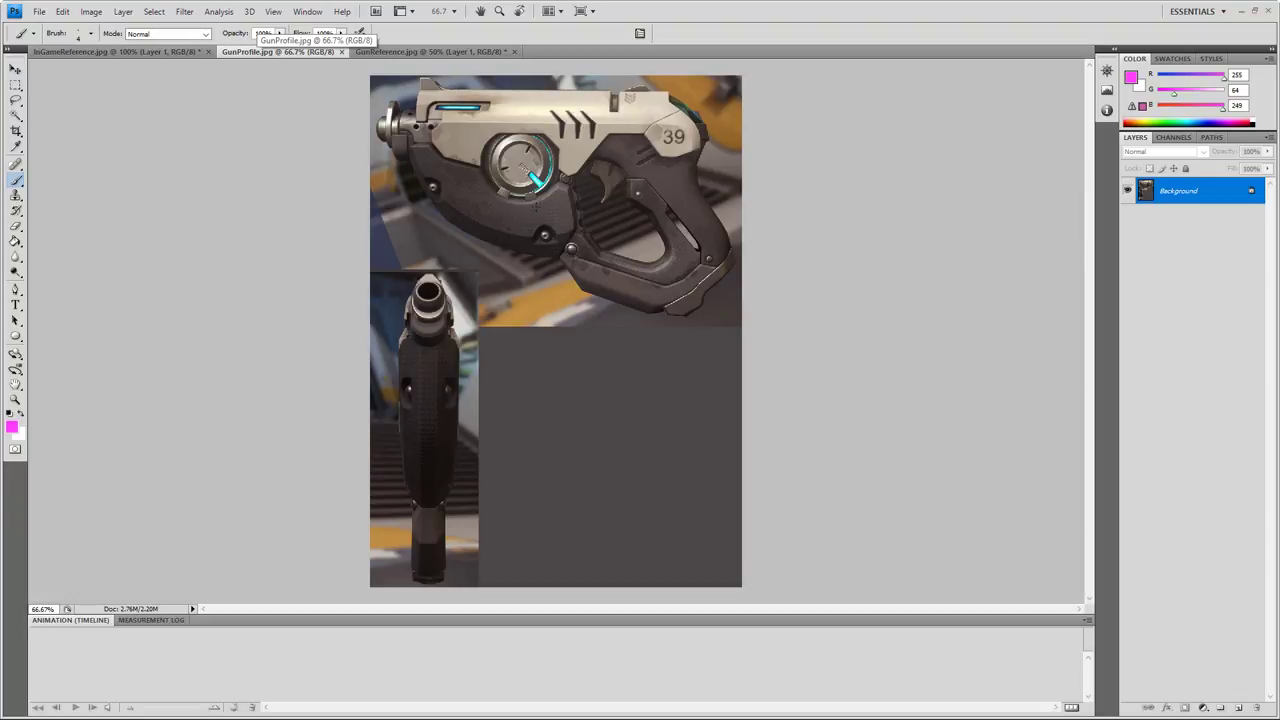
drag(626, 150, 676, 114)
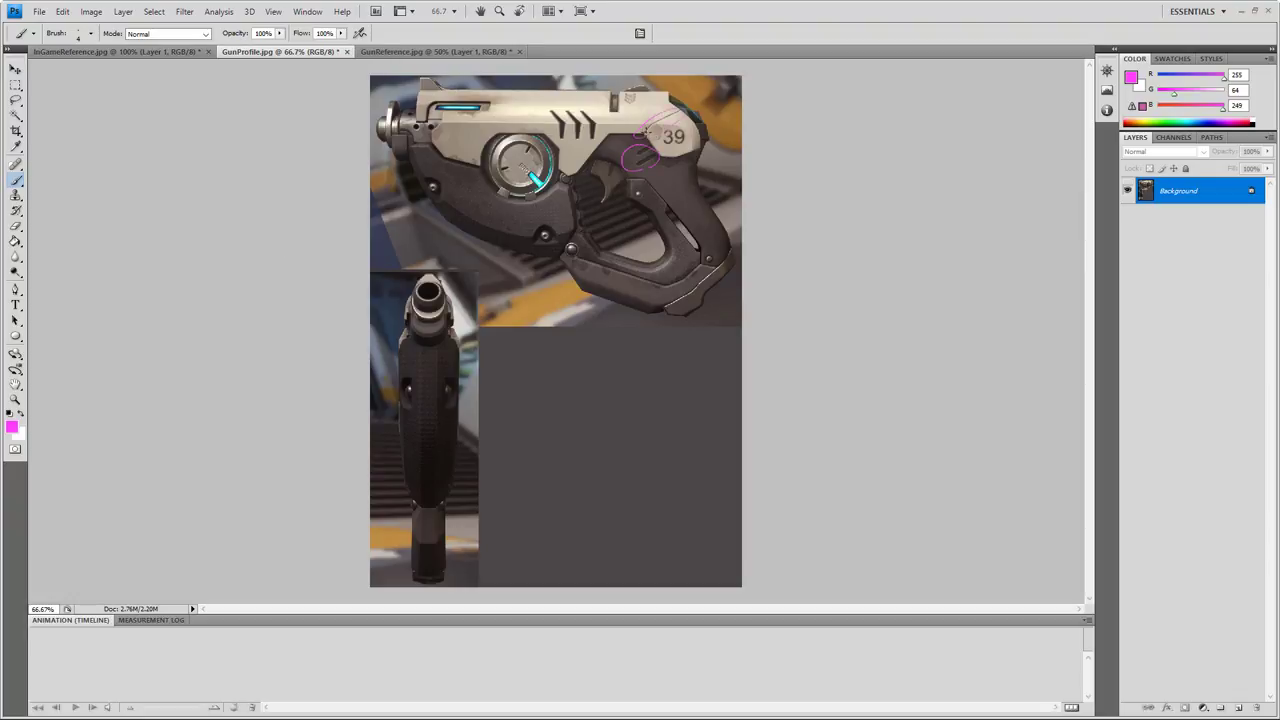
drag(566, 112, 556, 124)
mouse_move(522, 183)
mouse_down()
mouse_move(498, 170)
mouse_move(526, 158)
mouse_up()
Mark the glowing parts in green and circle the two grip screws in red with arrows on GunProfile.jpg
click(1171, 120)
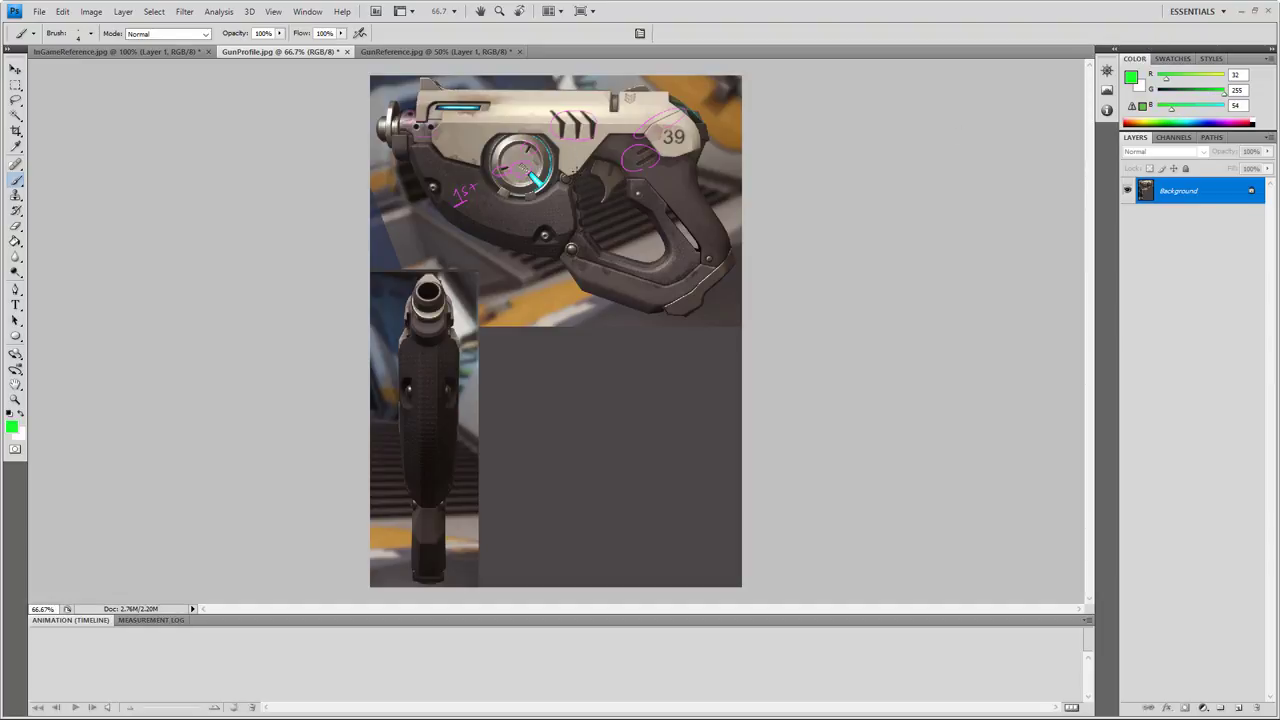
drag(434, 100, 486, 108)
click(1128, 122)
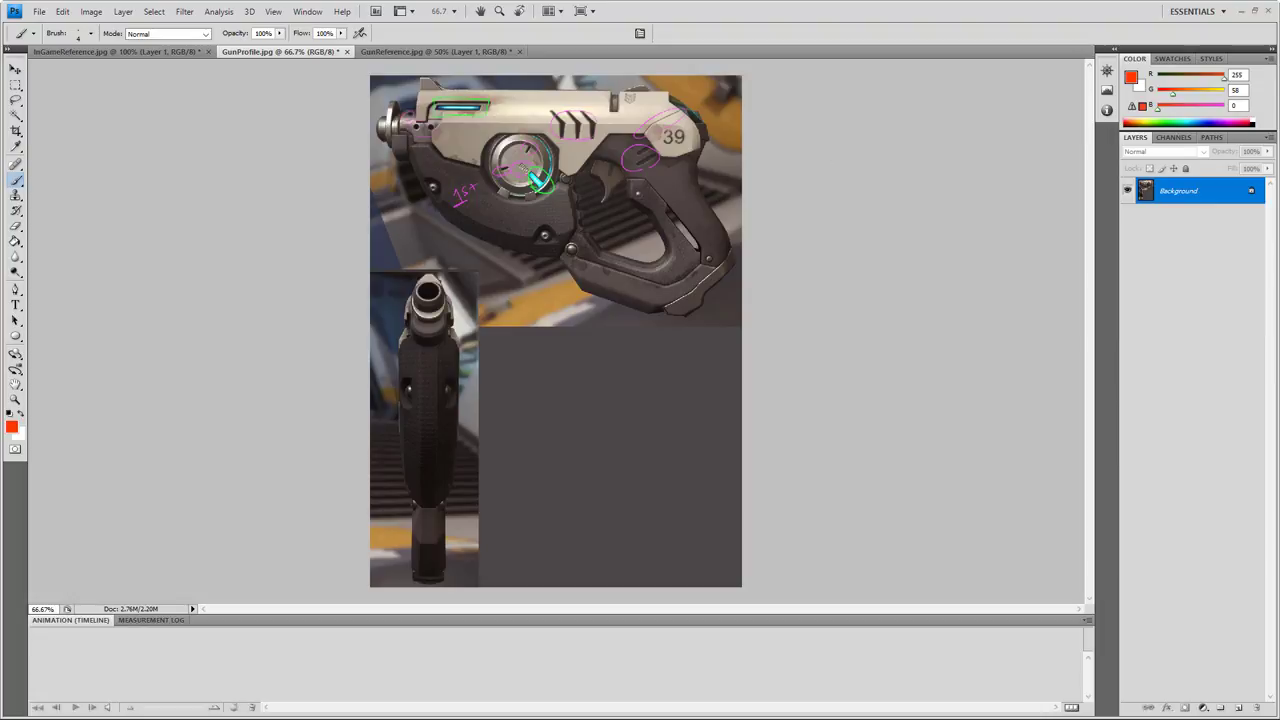
drag(642, 184, 638, 185)
drag(708, 248, 704, 249)
drag(649, 194, 672, 184)
Switch to Substance Painter and compare the side of the textured gun model with the marked-up GunProfile.jpg reference
key(alt+Tab)
key(alt+Tab)
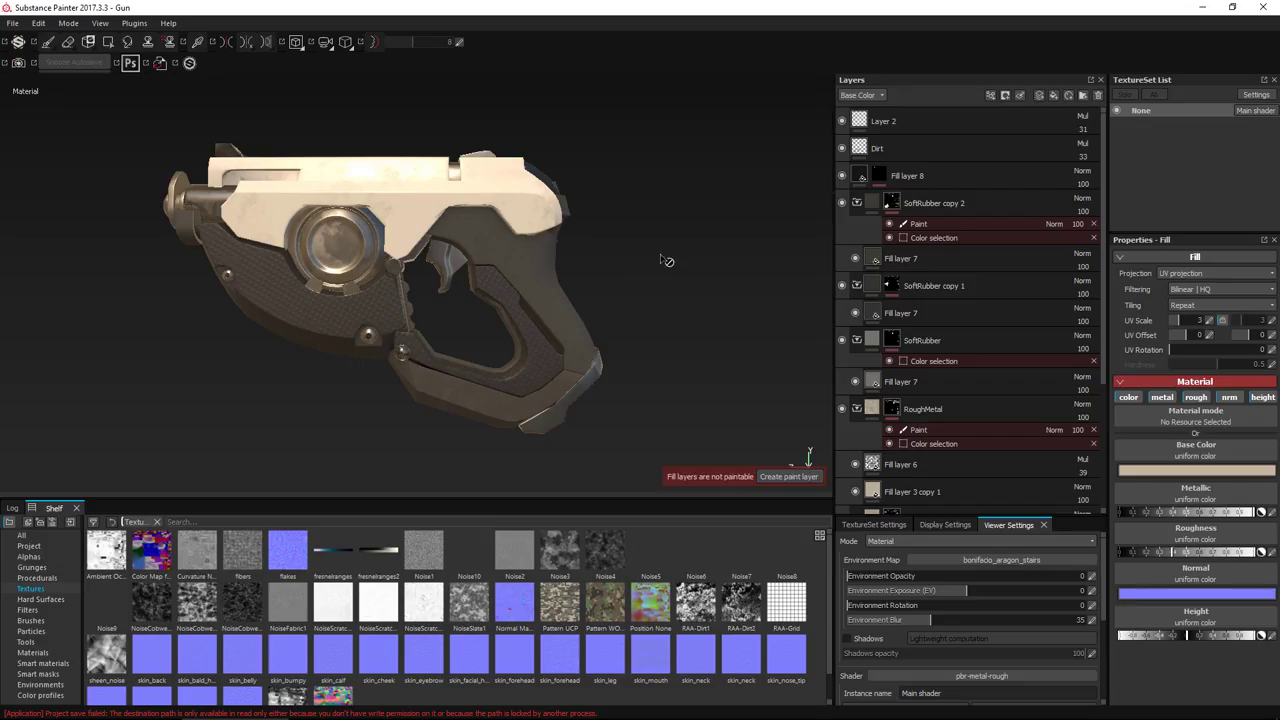
alt+drag(667, 261, 628, 285)
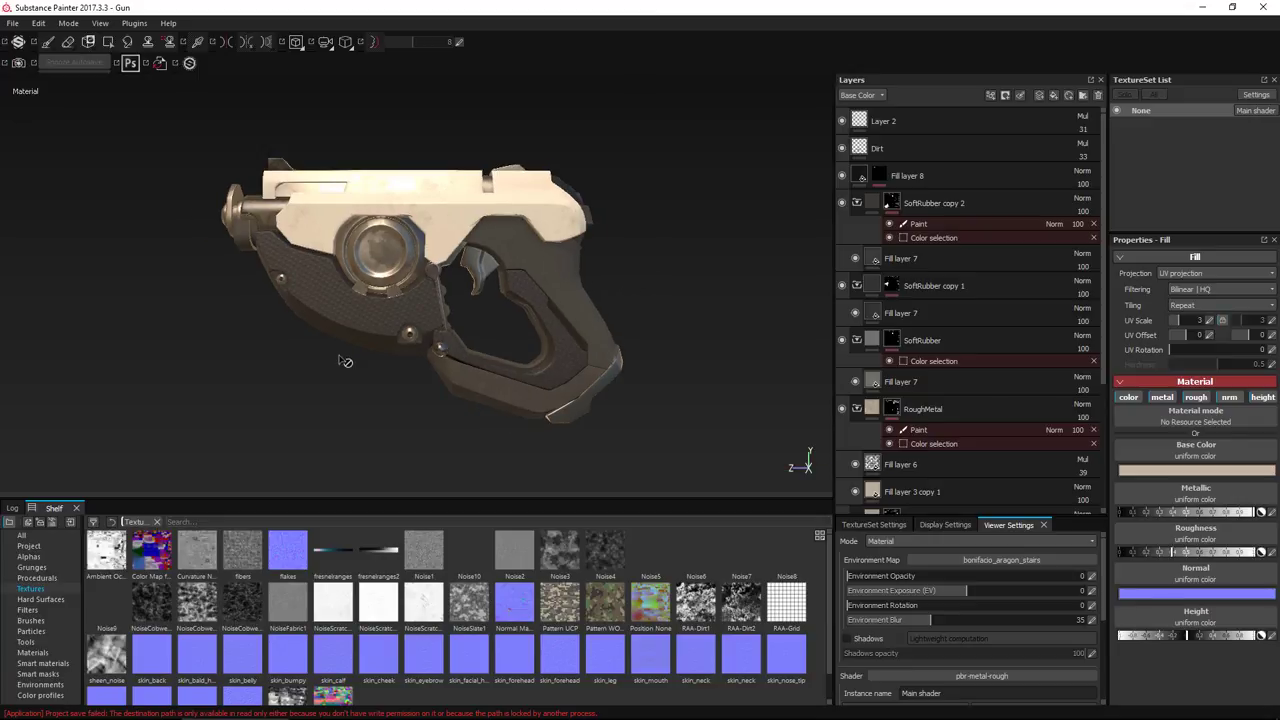
alt+drag(326, 402, 332, 405)
scroll(332, 405, up, 3)
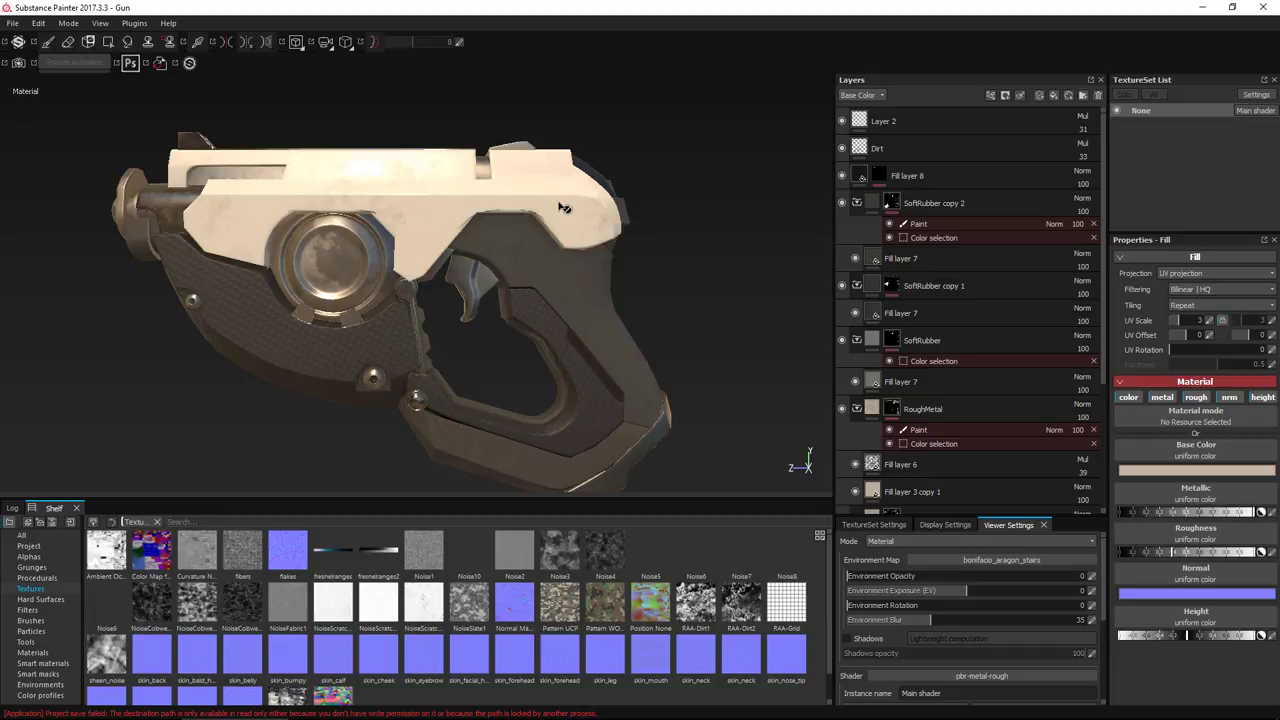
key(alt+Tab)
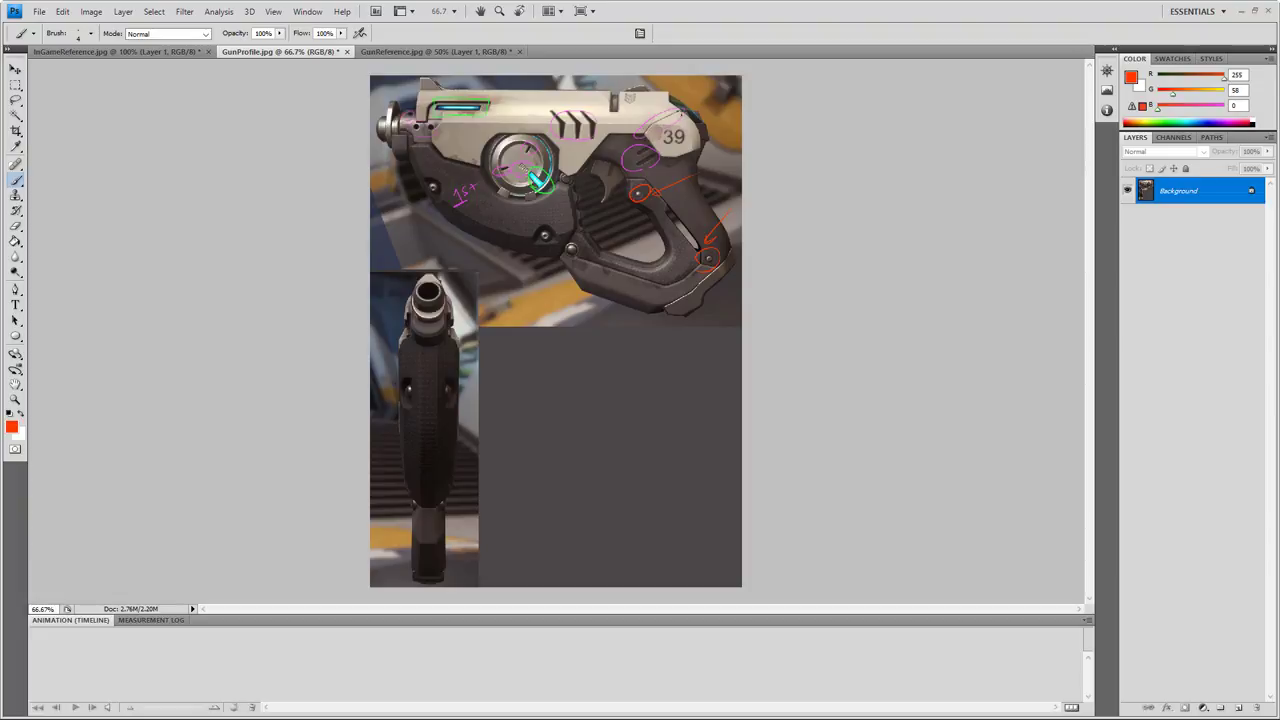
key(alt+Tab)
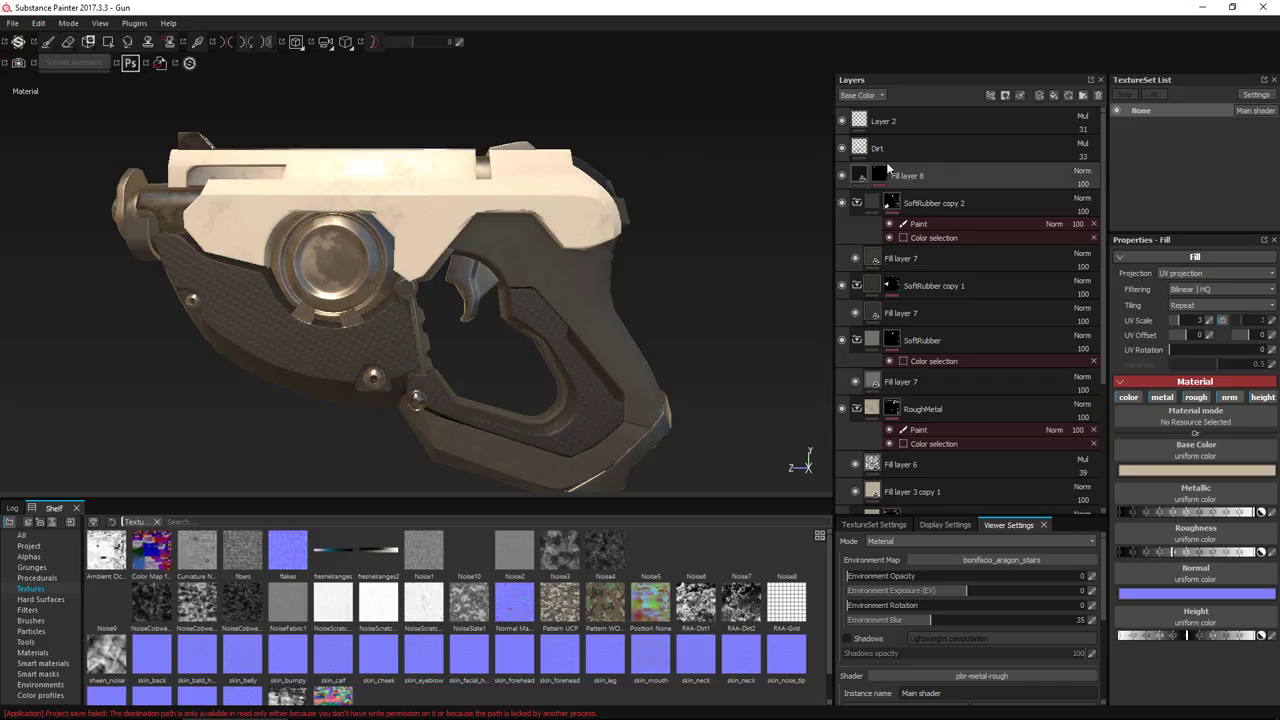
Add a fill layer above Layer 2 with a black base color, and disable its metal, rough and nrm channels
click(955, 121)
click(1053, 94)
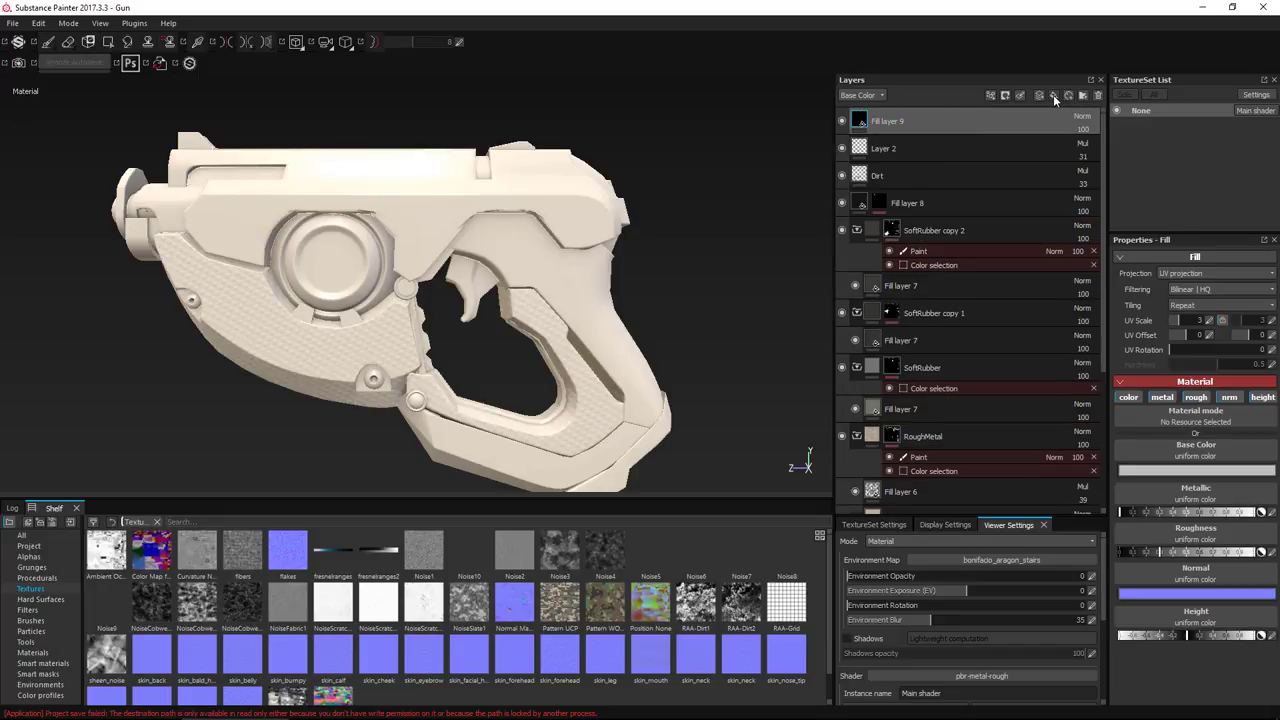
click(1172, 471)
click(1097, 531)
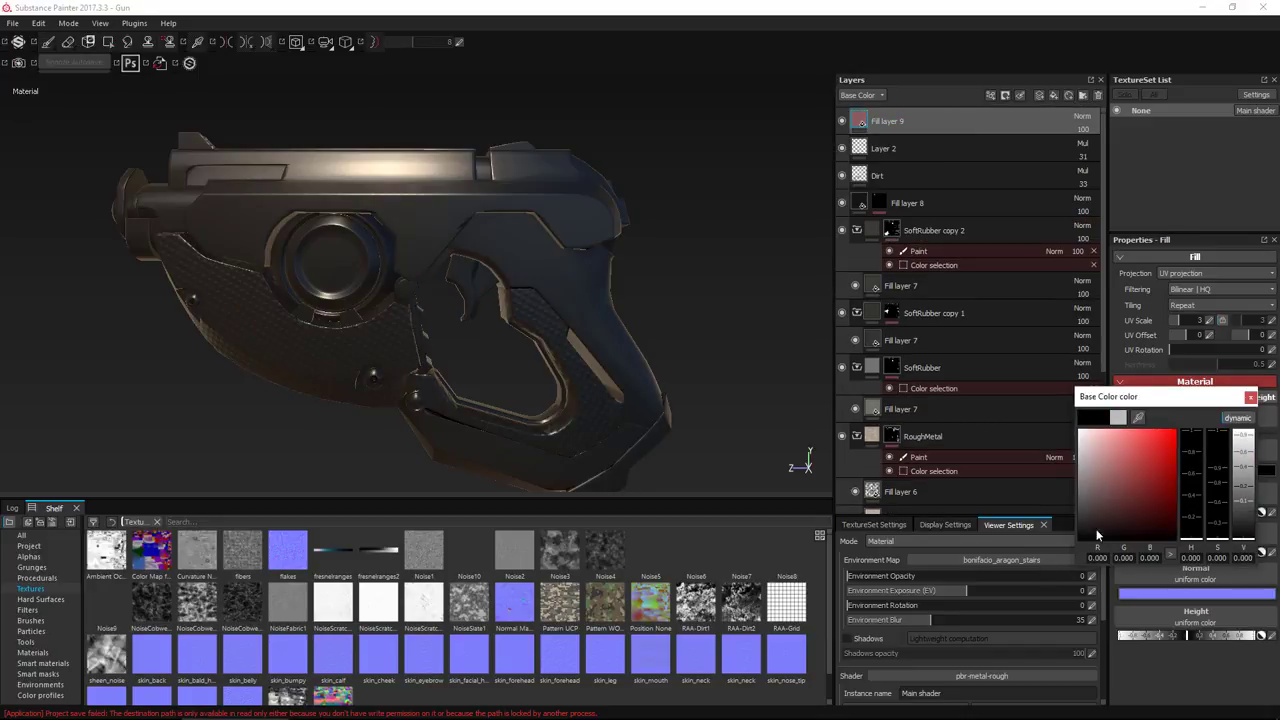
click(1250, 397)
click(1161, 397)
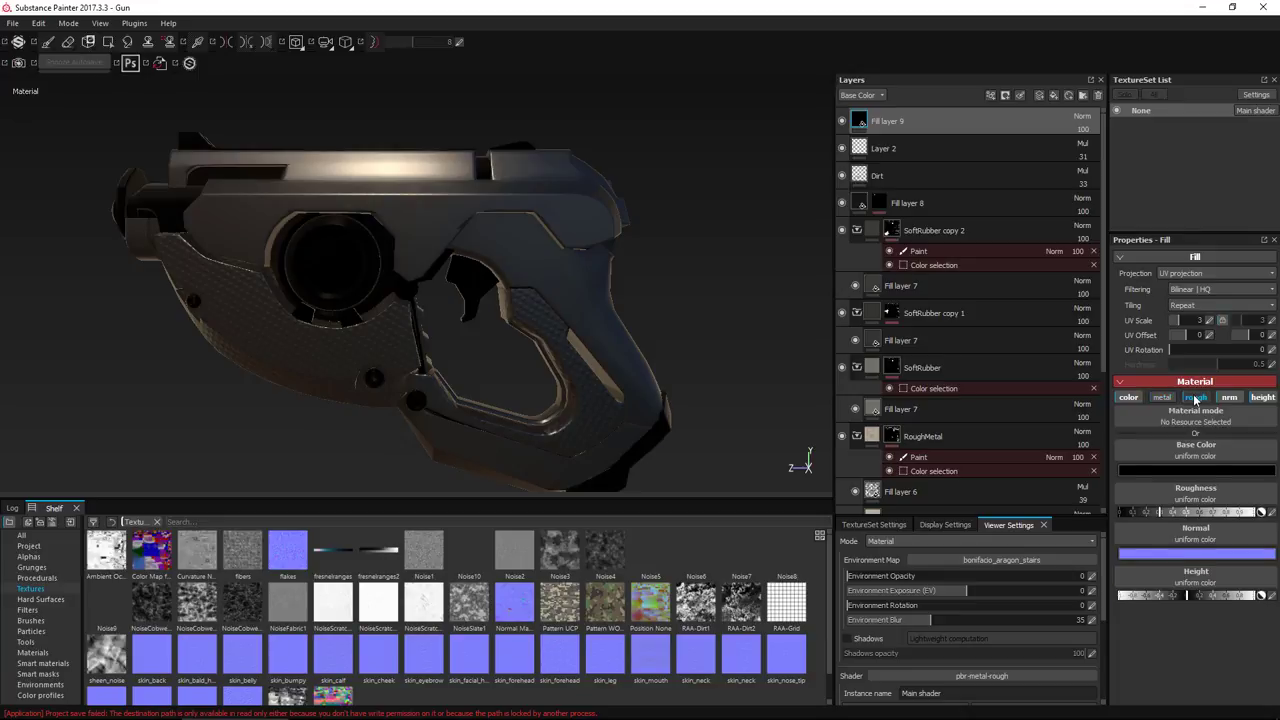
click(1196, 397)
click(1229, 397)
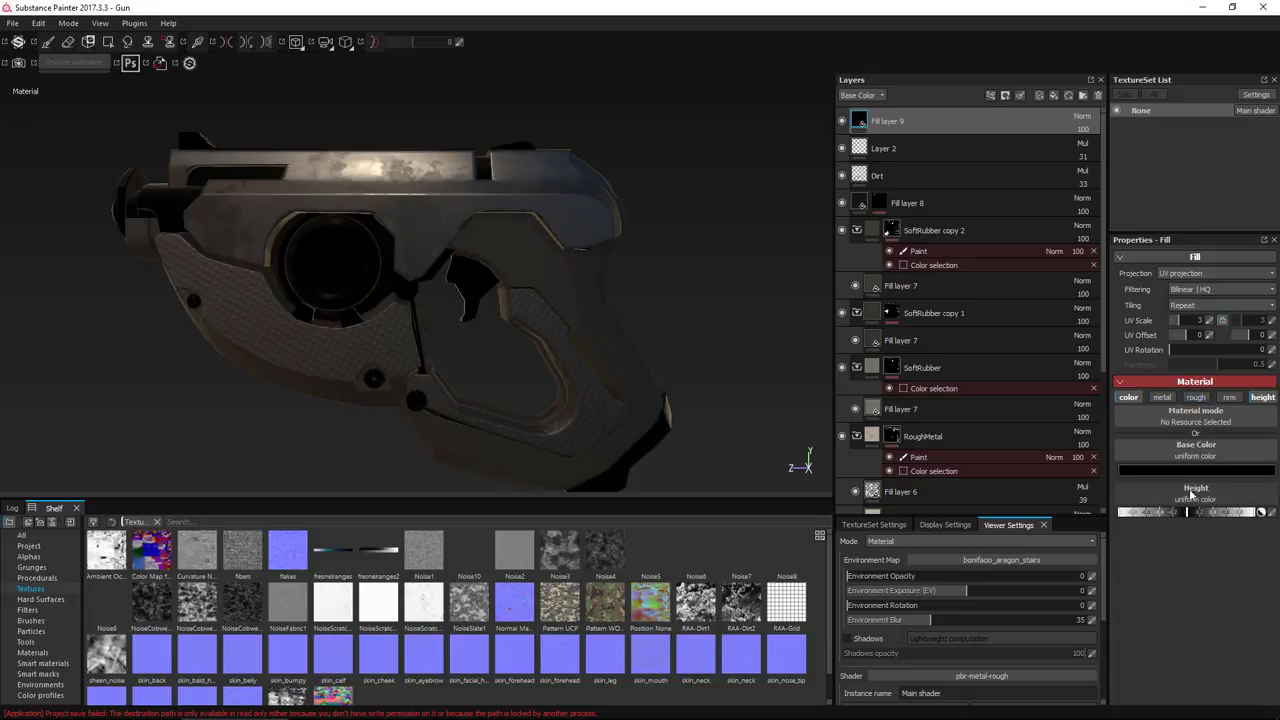
Give the new black fill layer a black mask and add a paint effect to it
right_click(942, 121)
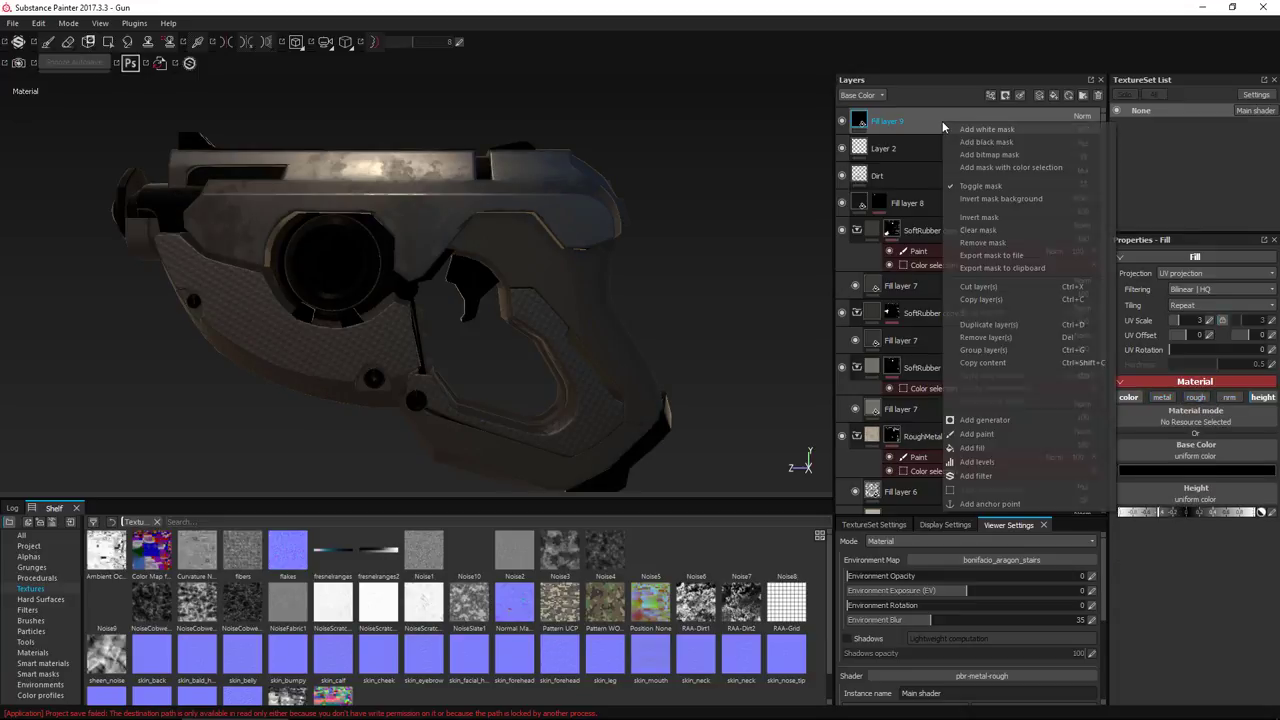
click(979, 132)
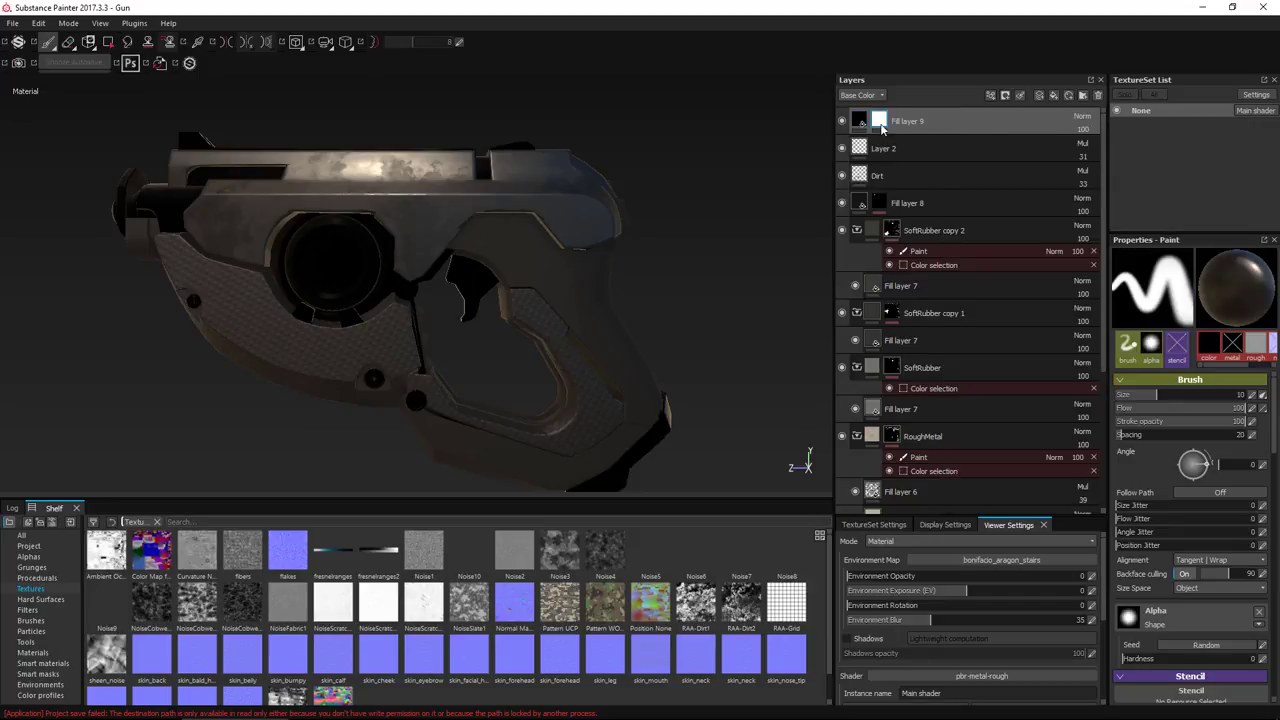
right_click(880, 122)
click(921, 138)
right_click(939, 120)
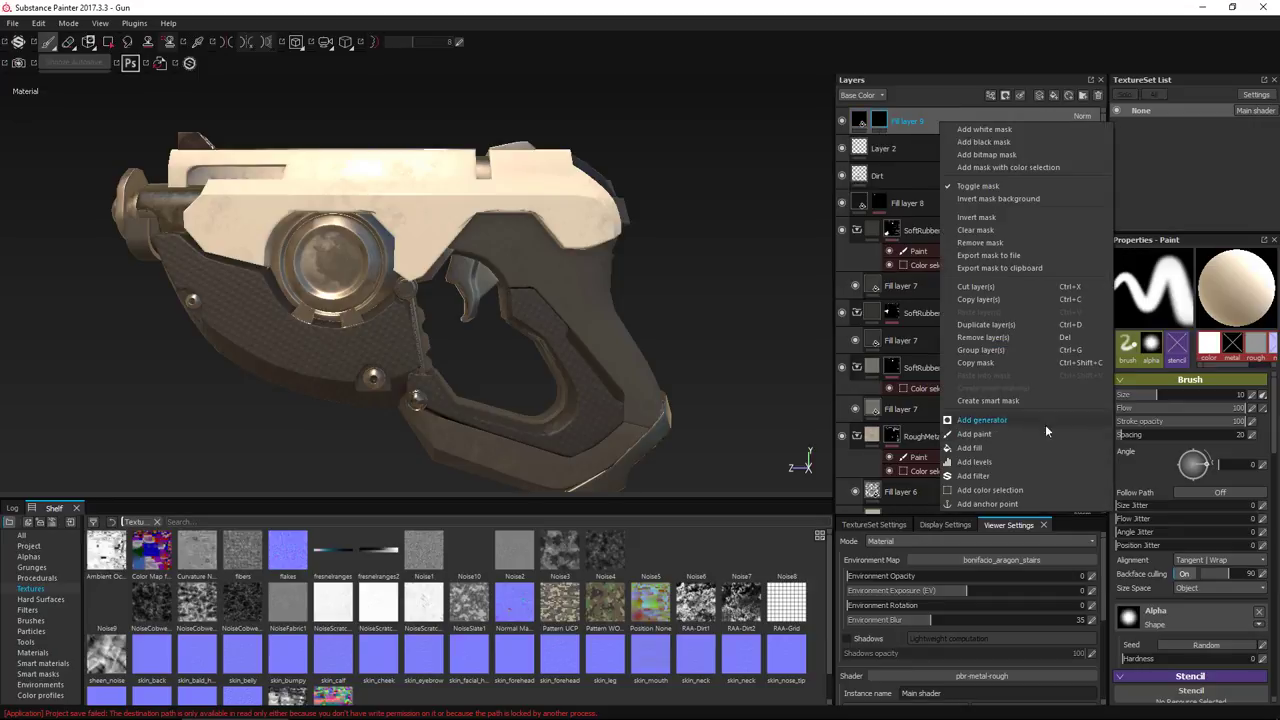
click(1015, 433)
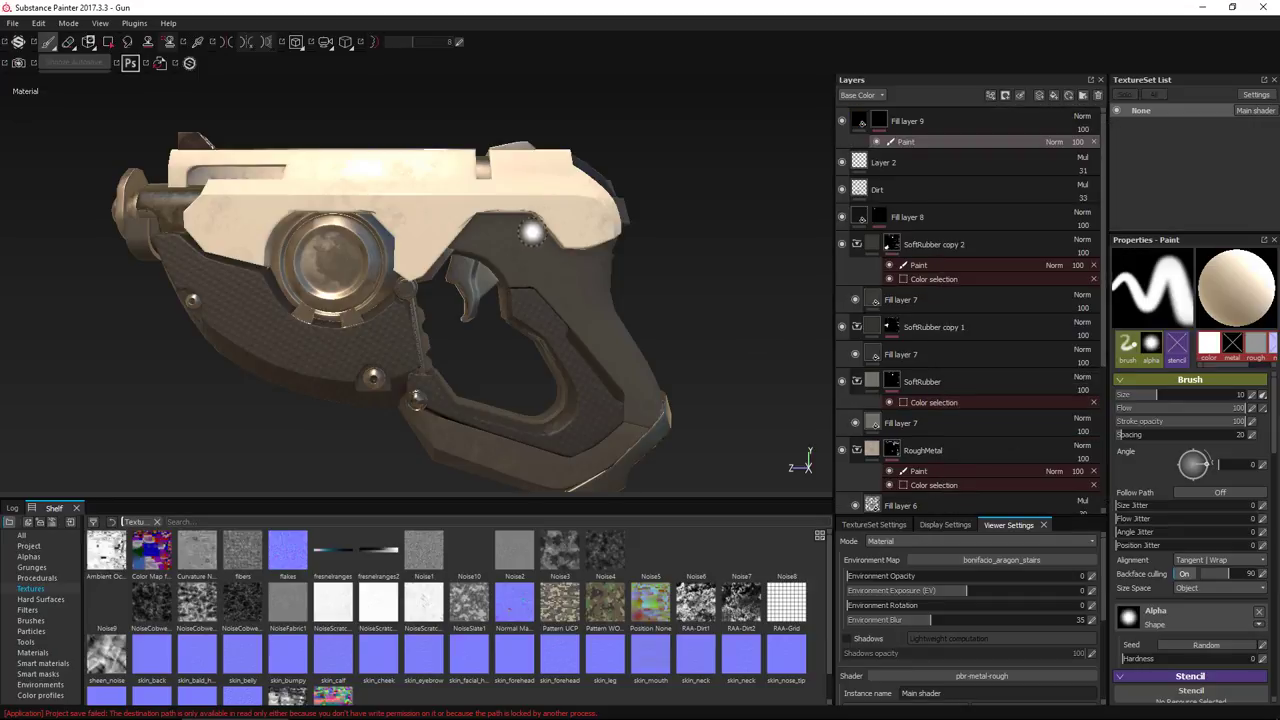
Reduce the brush size to 2.44 and try a freehand seam stroke on the rear of the white shell
key(bracketleft)
key(bracketleft)
key(bracketleft)
key(bracketleft)
key(bracketleft)
key(bracketleft)
key(bracketleft)
key(bracketleft)
key(bracketleft)
key(bracketleft)
key(bracketleft)
key(bracketleft)
key(bracketleft)
key(bracketleft)
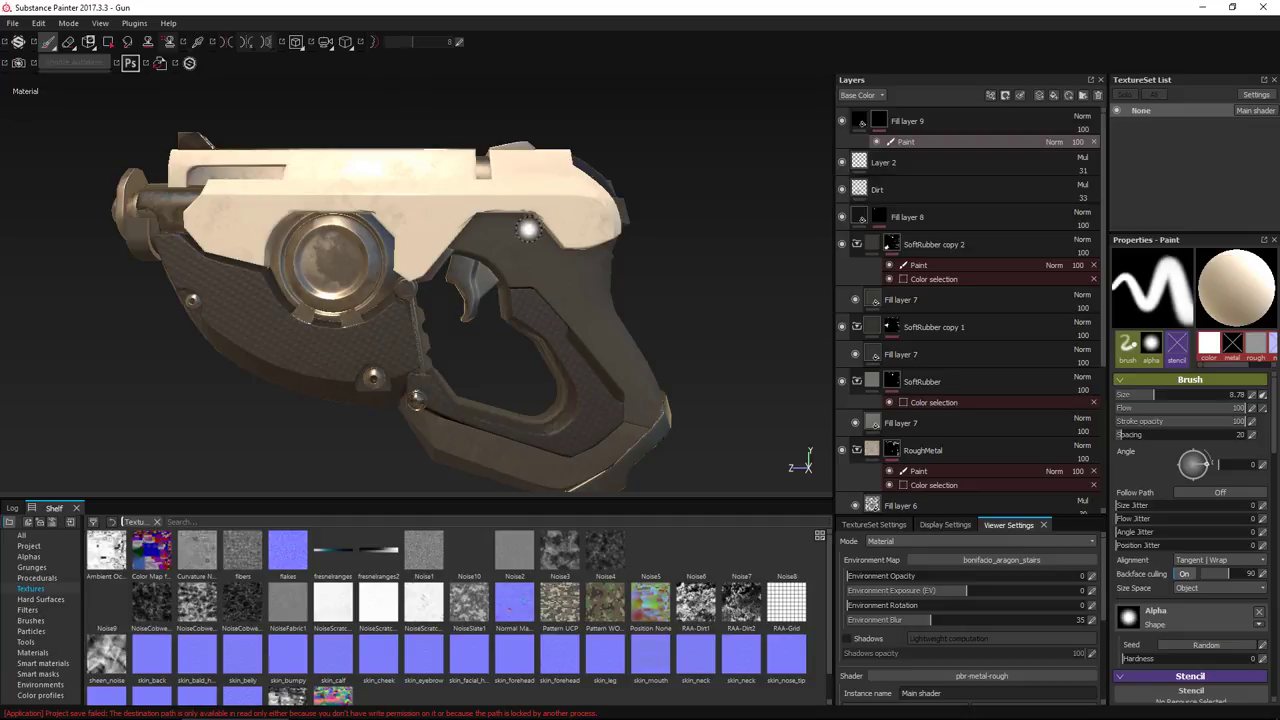
drag(538, 214, 559, 191)
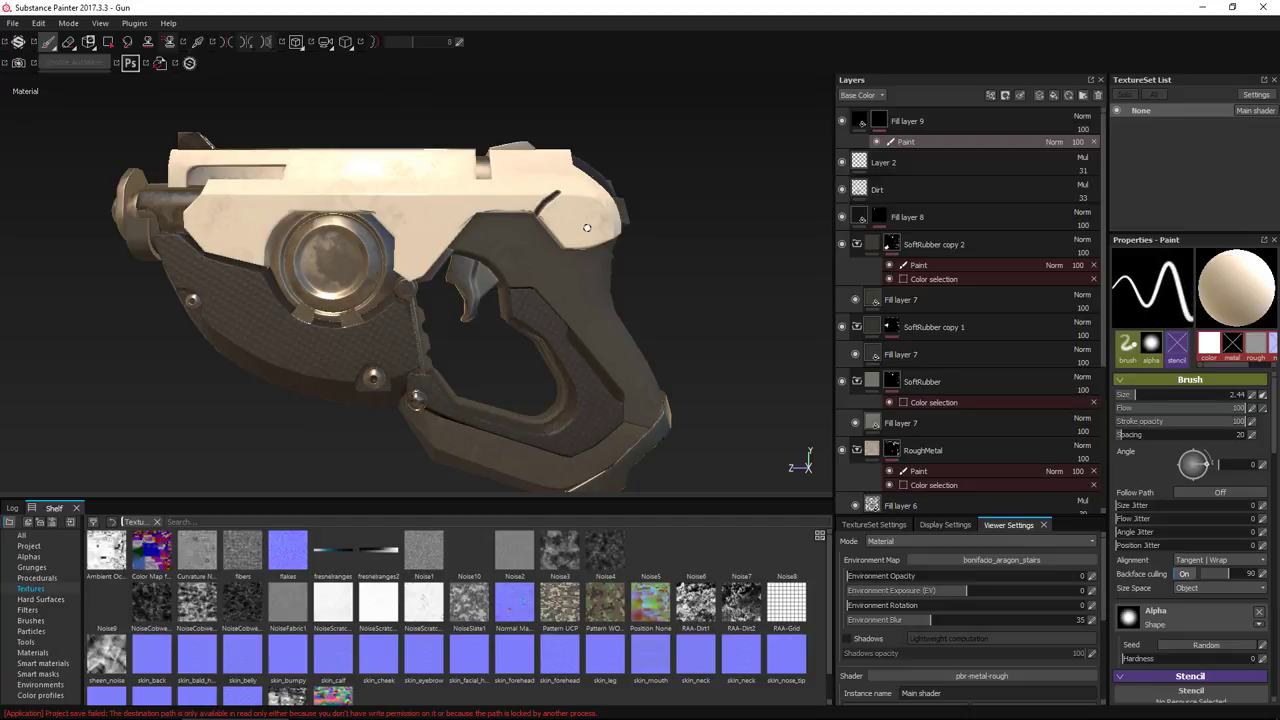
key(ctrl+z)
Switch the viewport camera to an orthographic view
alt+drag(651, 170, 652, 156)
click(297, 44)
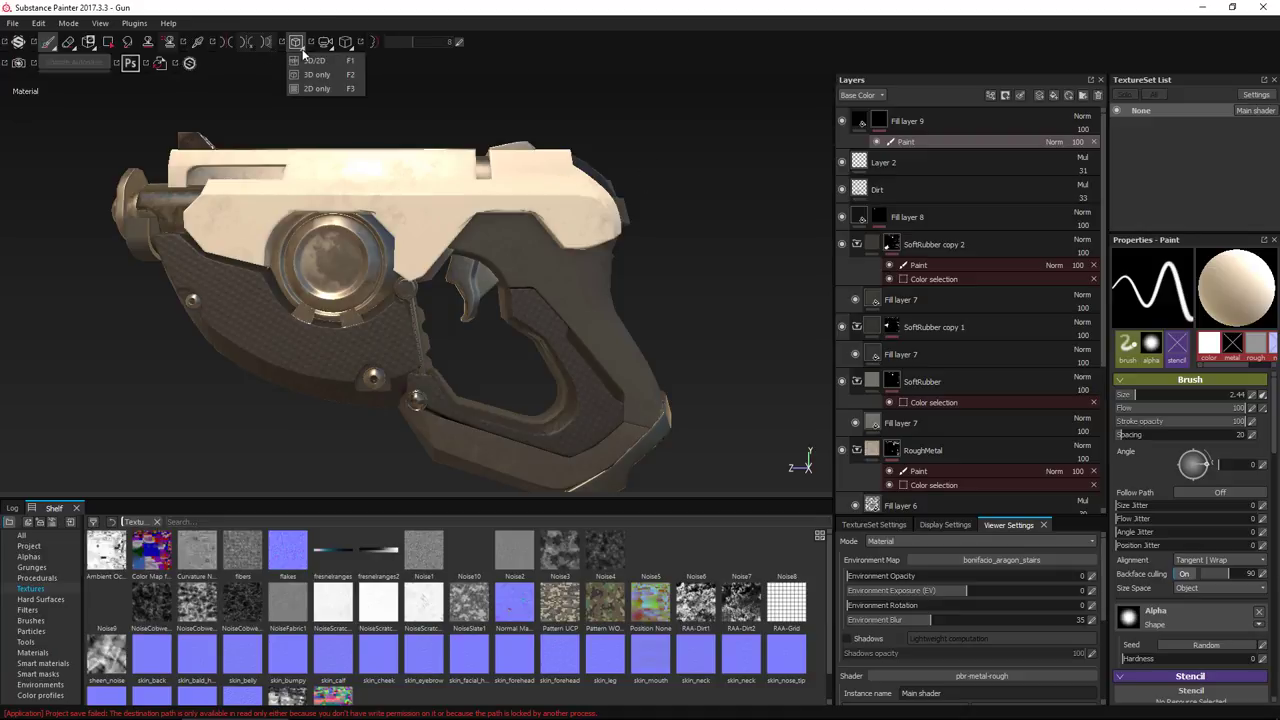
click(332, 47)
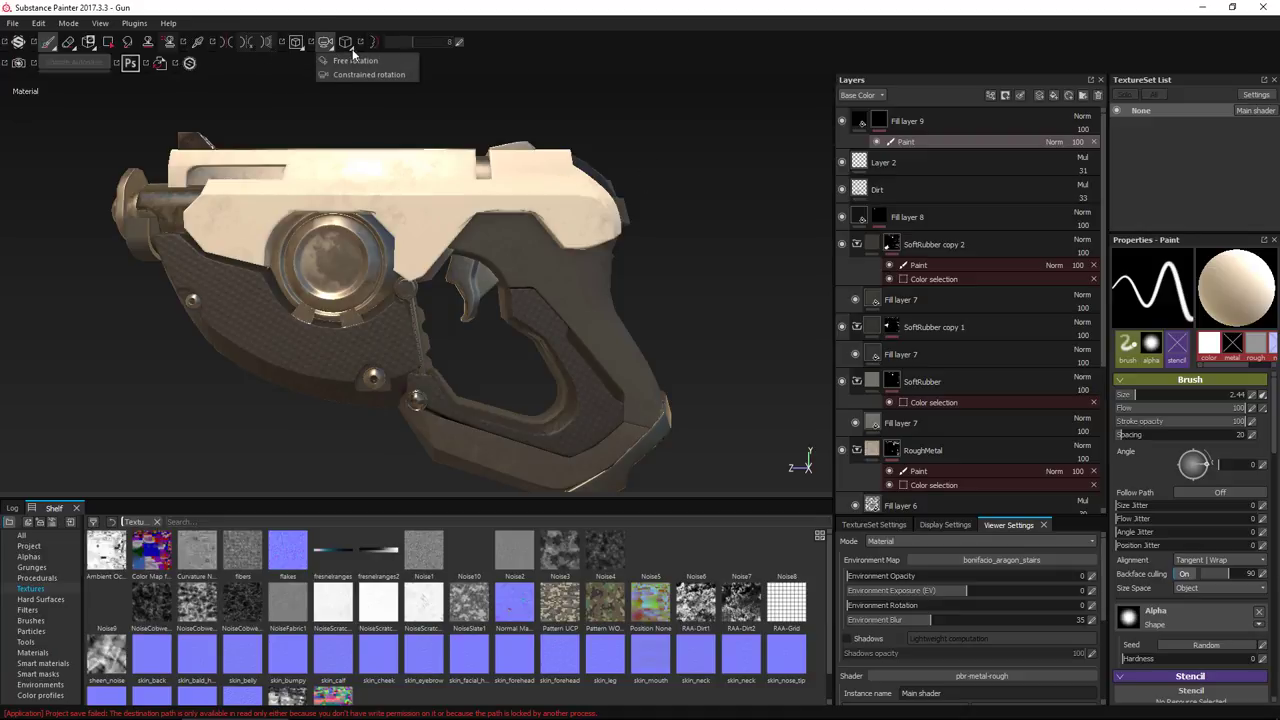
click(348, 45)
click(385, 75)
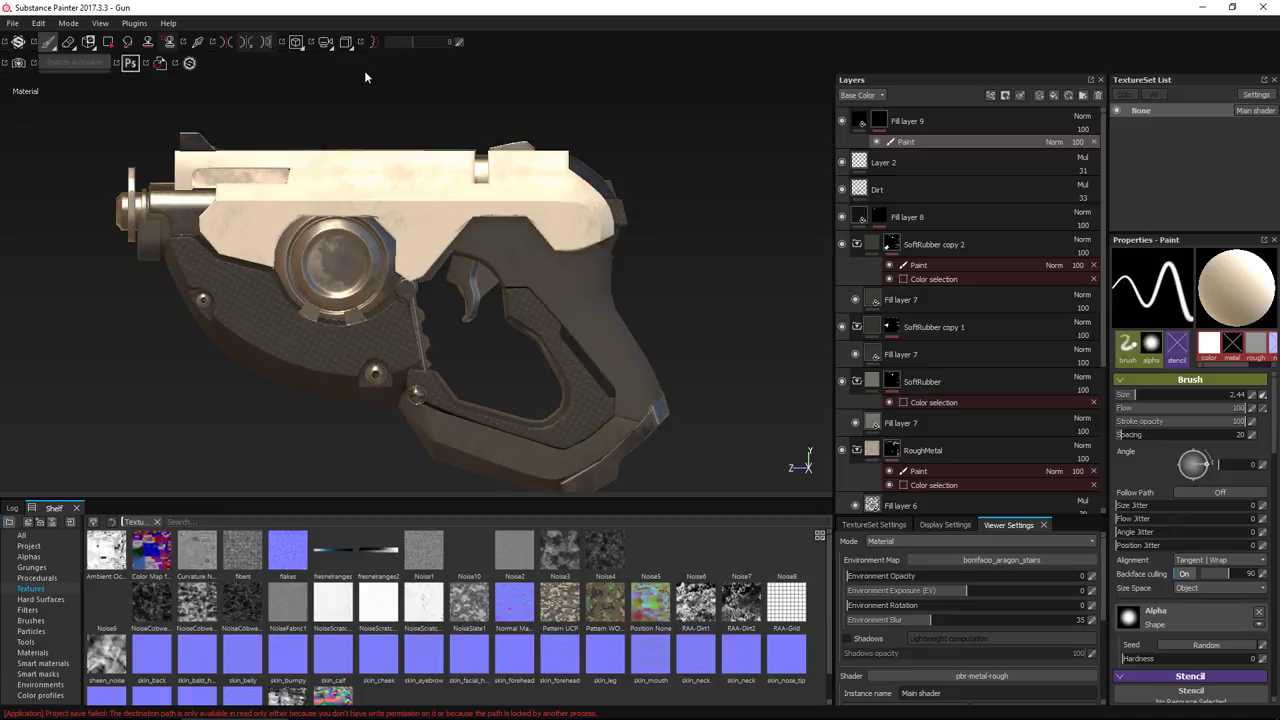
Try a straight seam line with a 0.93 brush from the notch above the grip to the shell's rear edge
alt+right_drag(640, 145, 666, 174)
alt+middle_drag(648, 129, 592, 125)
mouse_move(648, 168)
alt+right_down()
mouse_move(662, 187)
mouse_move(554, 201)
alt+right_up()
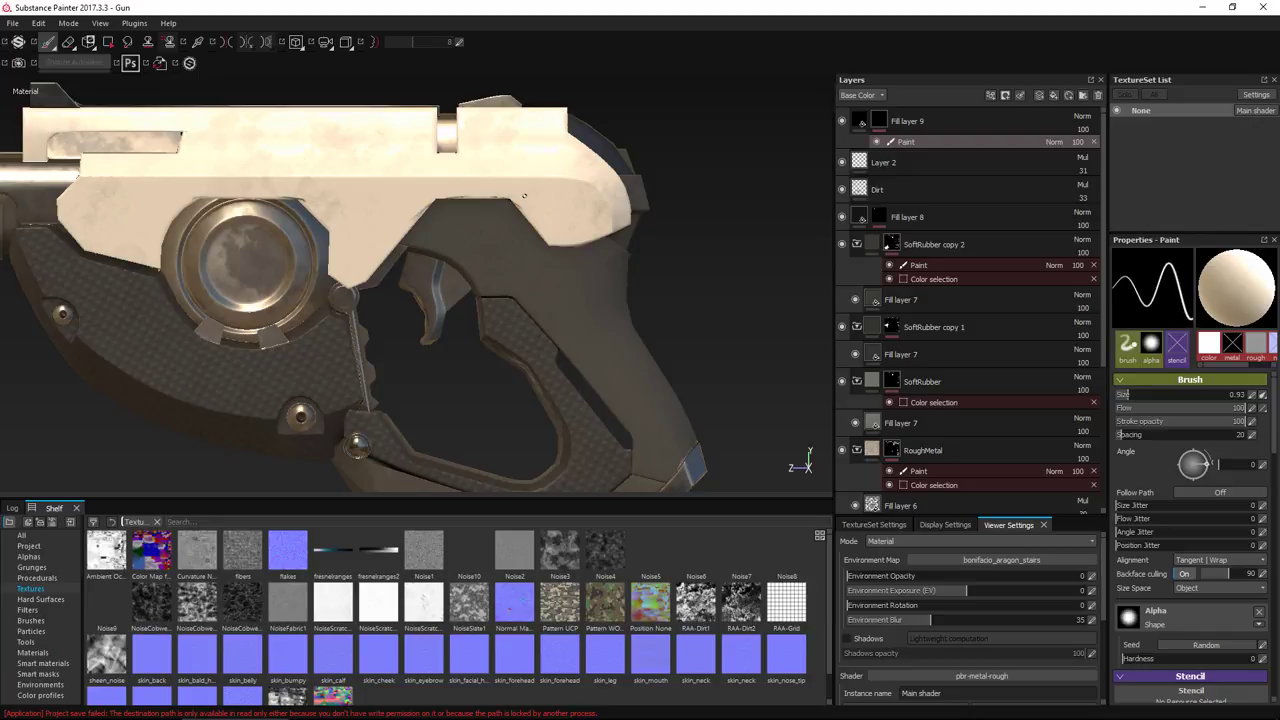
click(512, 196)
key(shift)
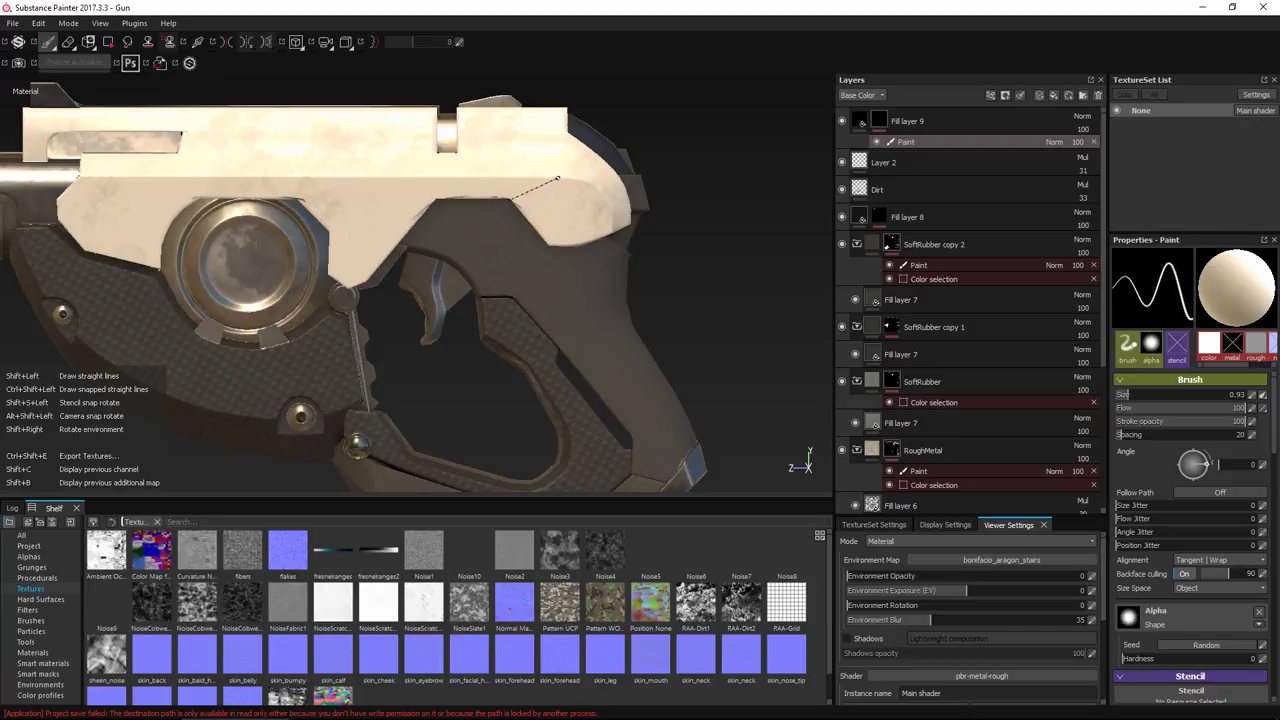
shift+click(567, 166)
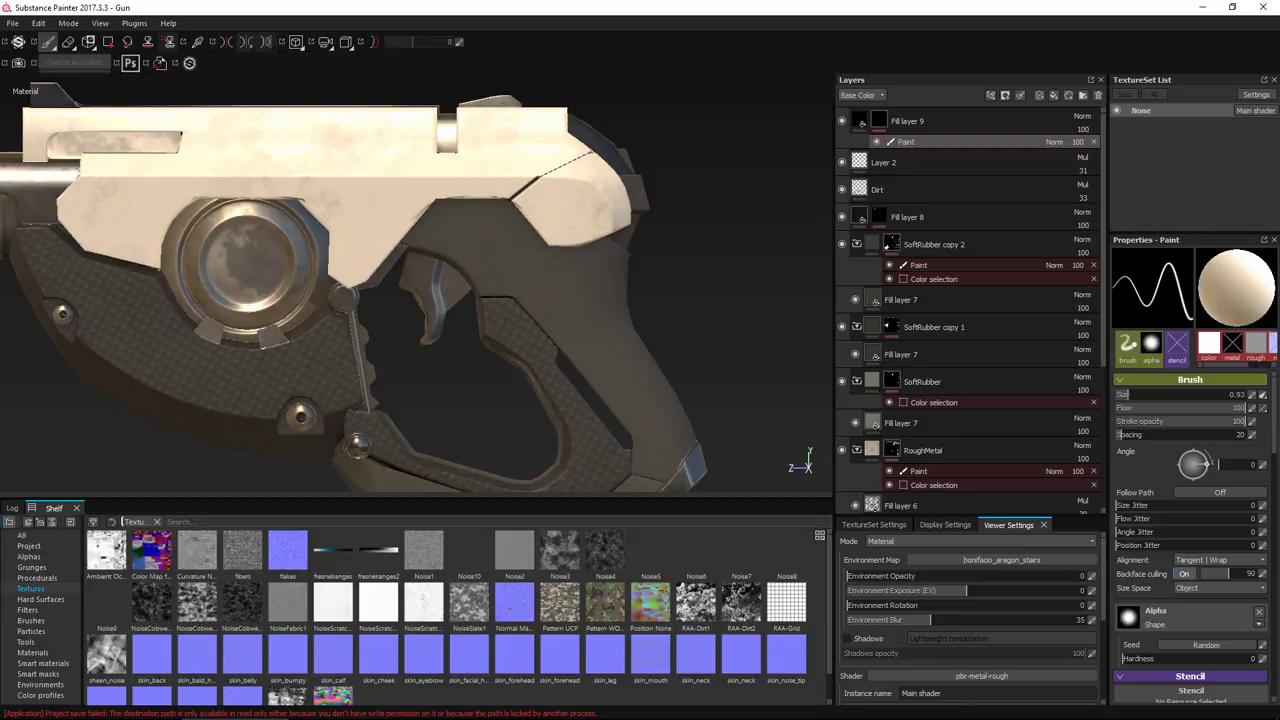
alt+drag(396, 240, 525, 206)
key(ctrl)
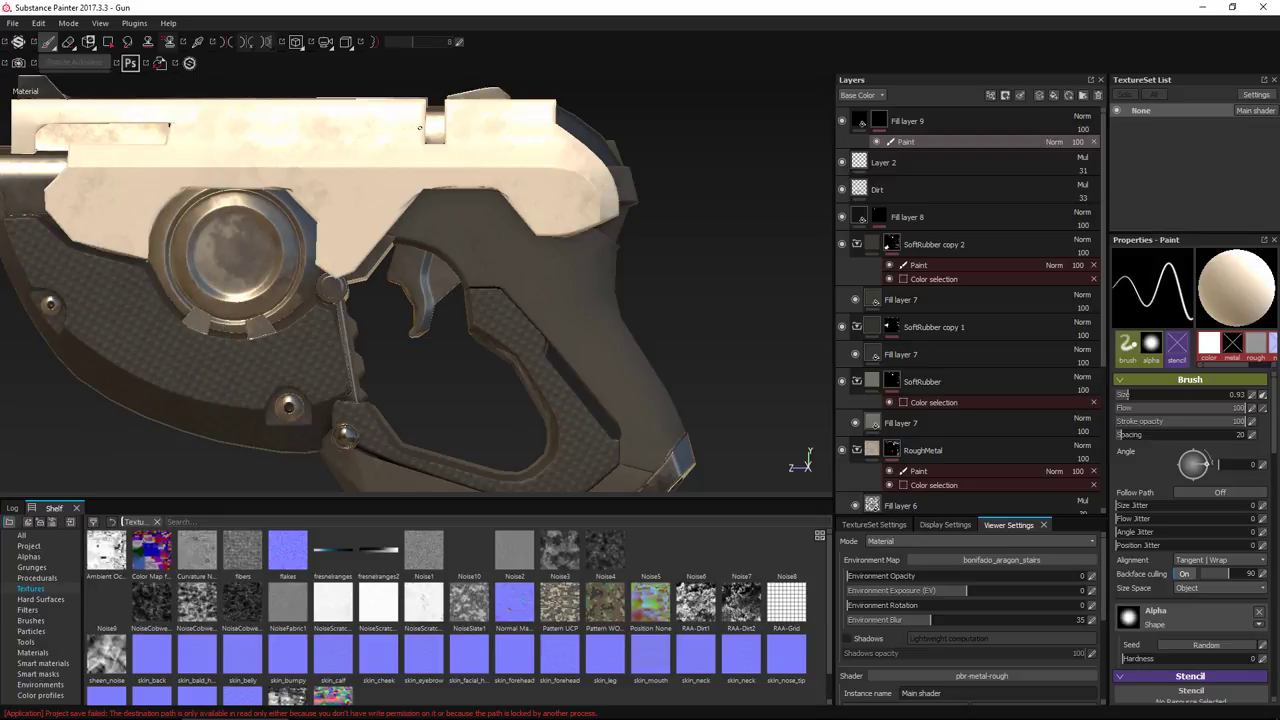
Turn on symmetry painting and test it with short strokes on the white shell, undoing the test strokes
click(297, 44)
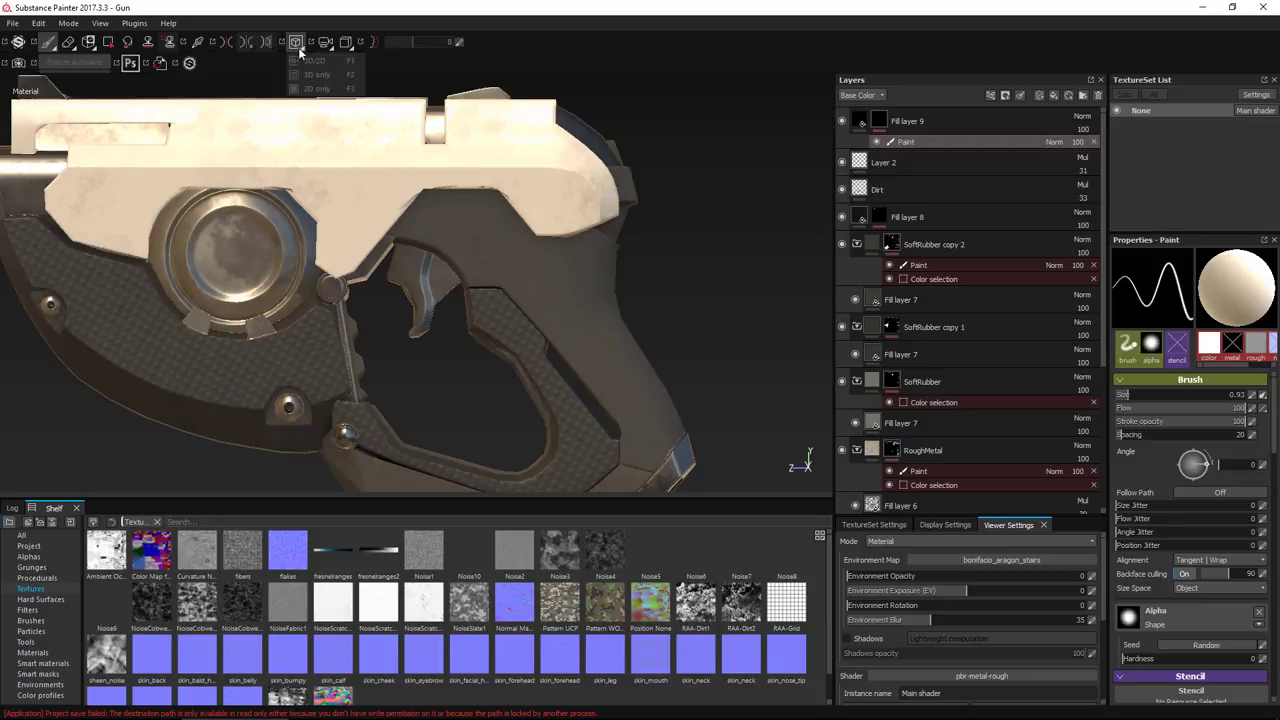
click(227, 43)
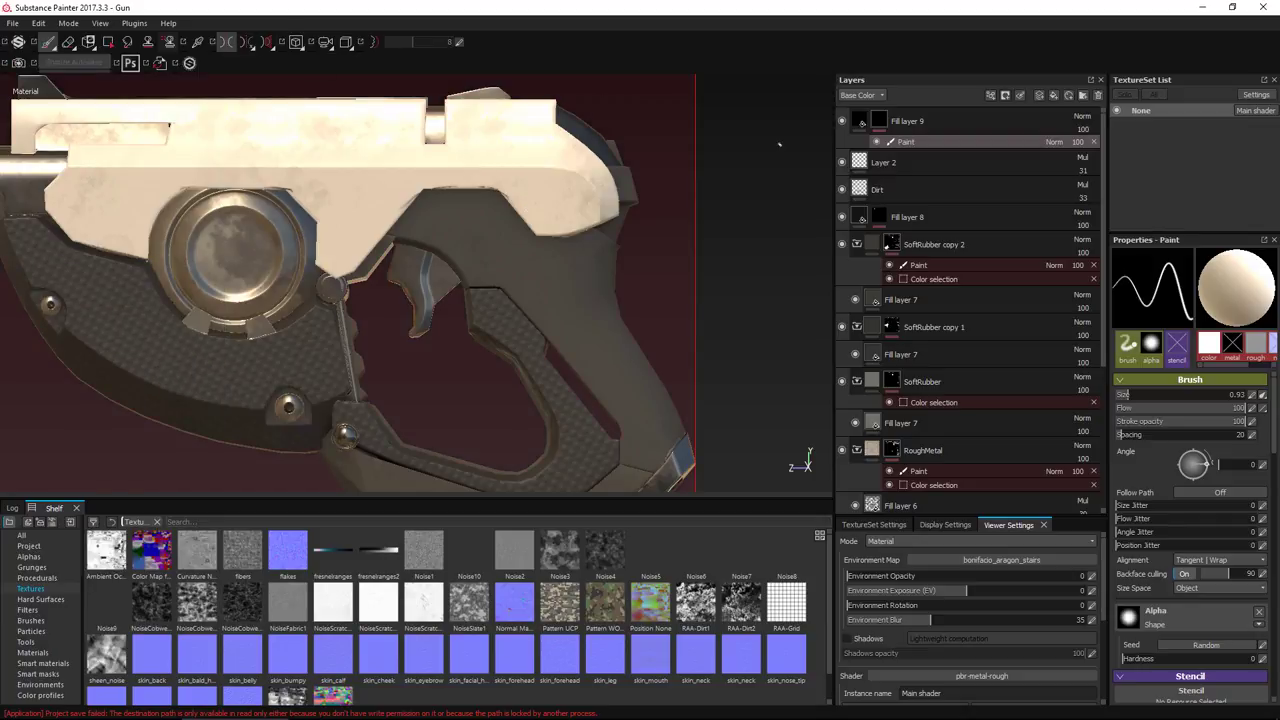
alt+drag(780, 145, 640, 165)
drag(518, 188, 532, 186)
mouse_move(672, 140)
alt+mouse_down()
mouse_move(550, 135)
mouse_move(689, 135)
alt+mouse_up()
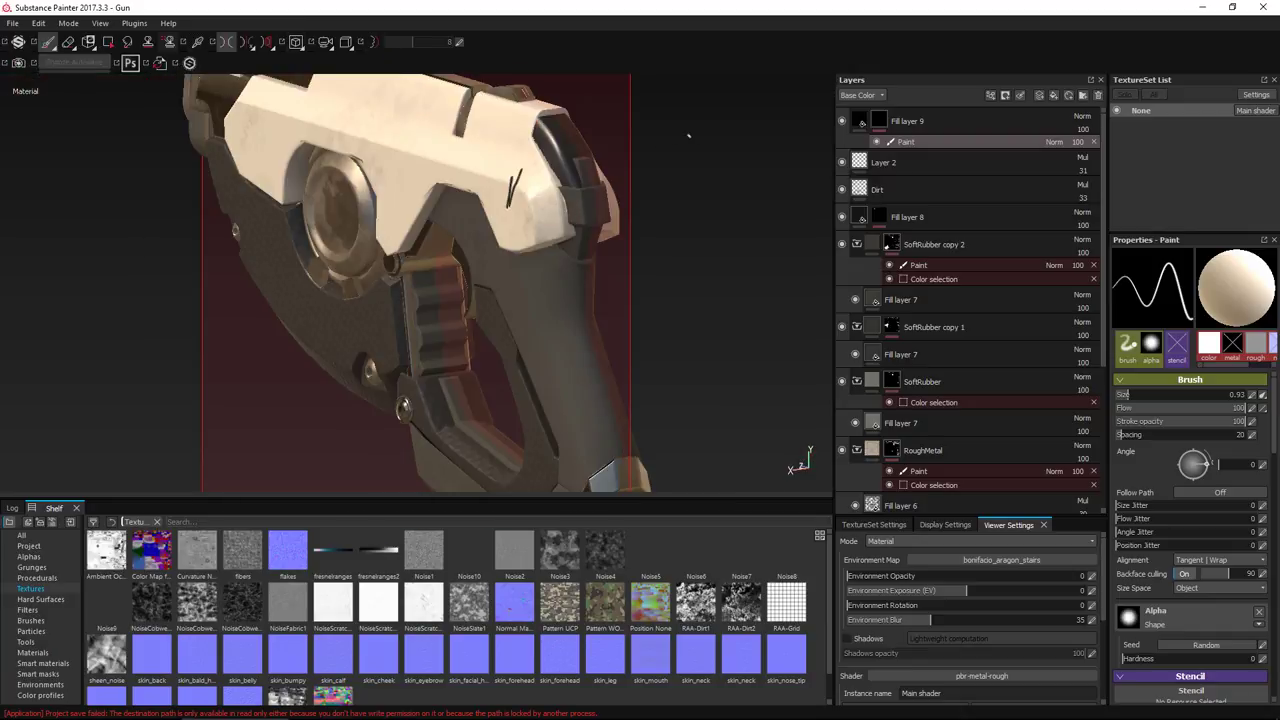
key(ctrl+z)
Paint a straight two-segment seam from the notch above the grip across the shell to its rear edge in the side view
alt+shift+drag(606, 157, 740, 149)
mouse_move(665, 205)
alt+right_down()
mouse_move(620, 265)
mouse_move(517, 271)
mouse_move(458, 258)
alt+right_up()
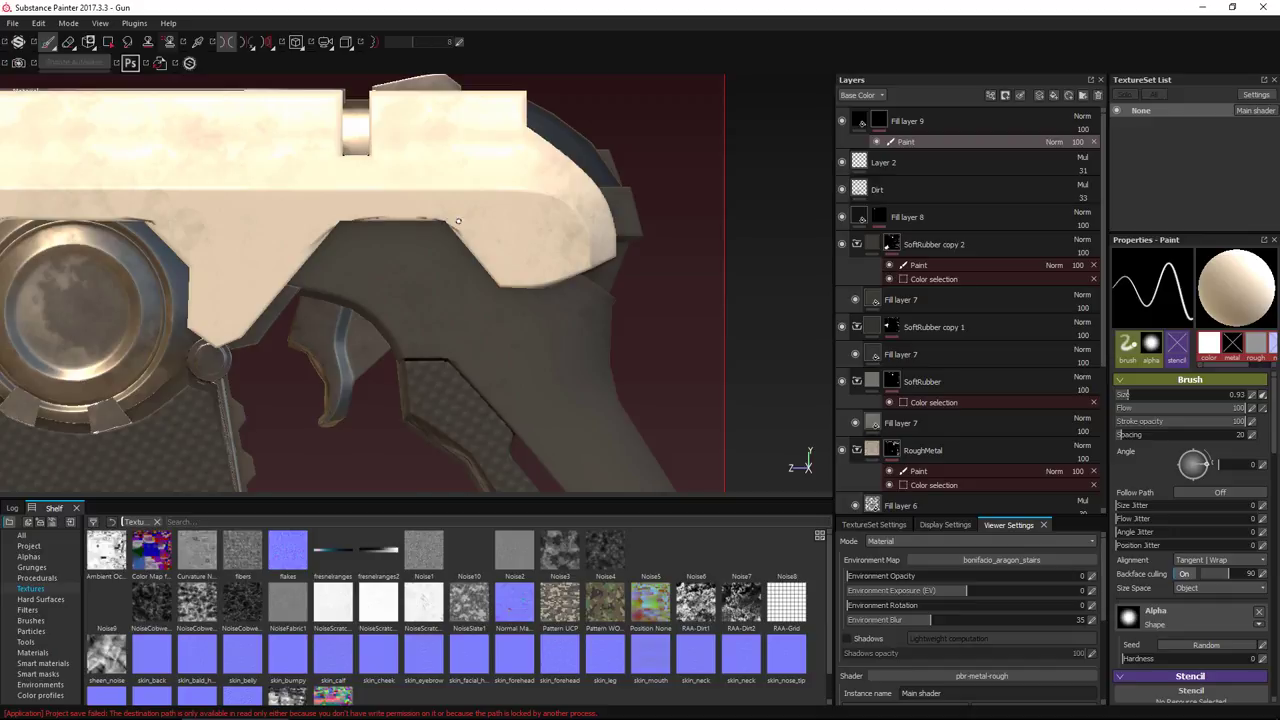
key(shift)
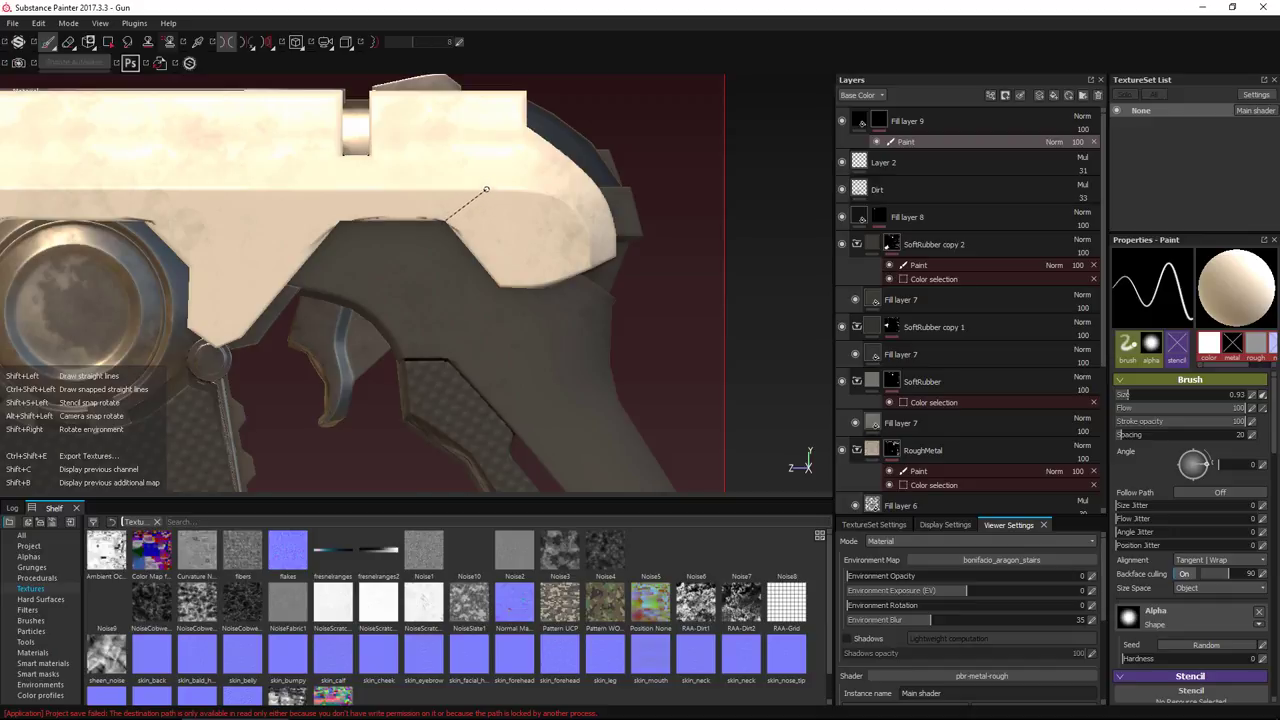
shift+click(481, 189)
key(ctrl+z)
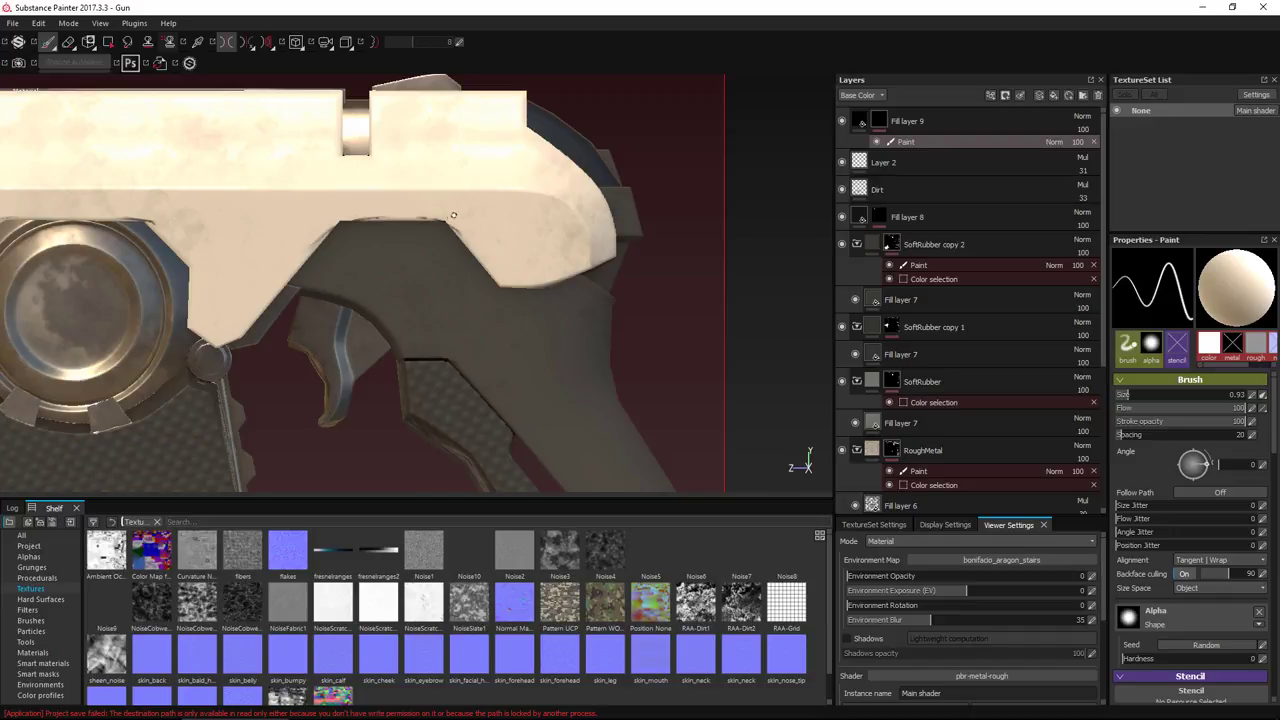
click(445, 221)
shift+click(481, 189)
shift+click(556, 149)
mouse_move(609, 150)
alt+mouse_down()
mouse_move(374, 189)
mouse_move(480, 228)
alt+mouse_up()
alt+right_drag(480, 228, 498, 251)
alt+drag(497, 250, 555, 192)
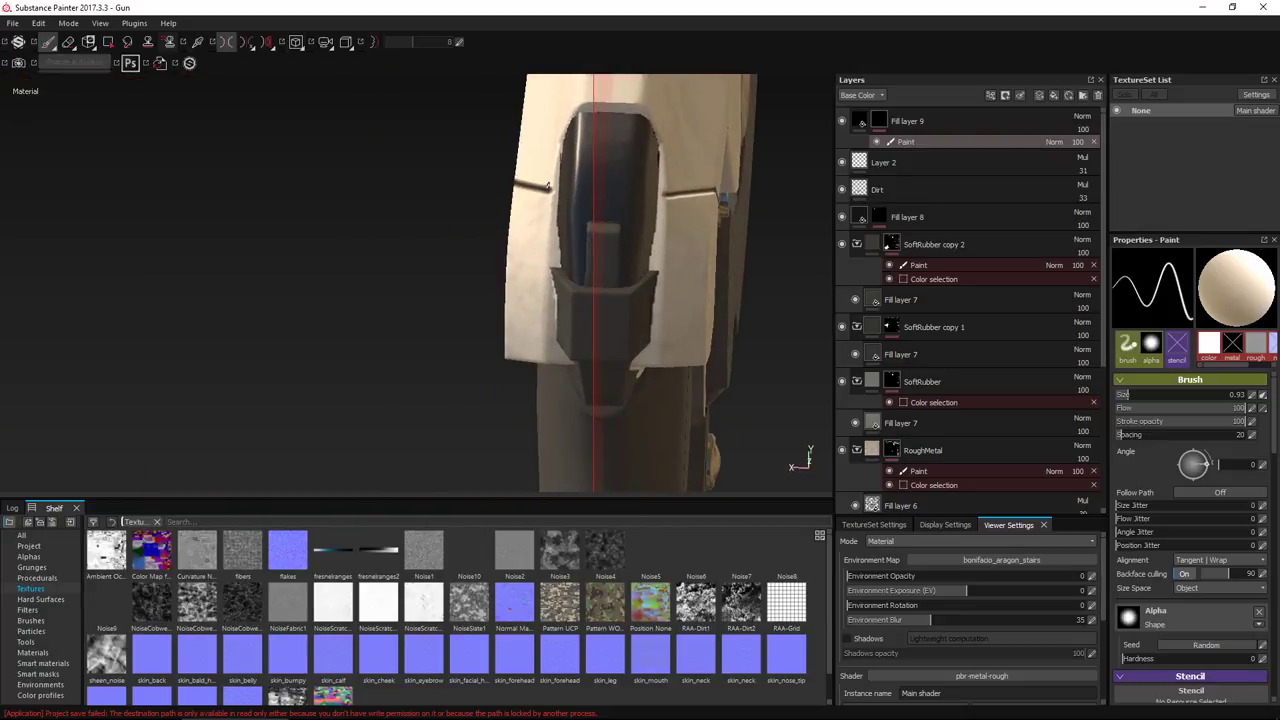
mouse_move(367, 239)
alt+mouse_down()
mouse_move(330, 250)
mouse_move(352, 260)
alt+mouse_up()
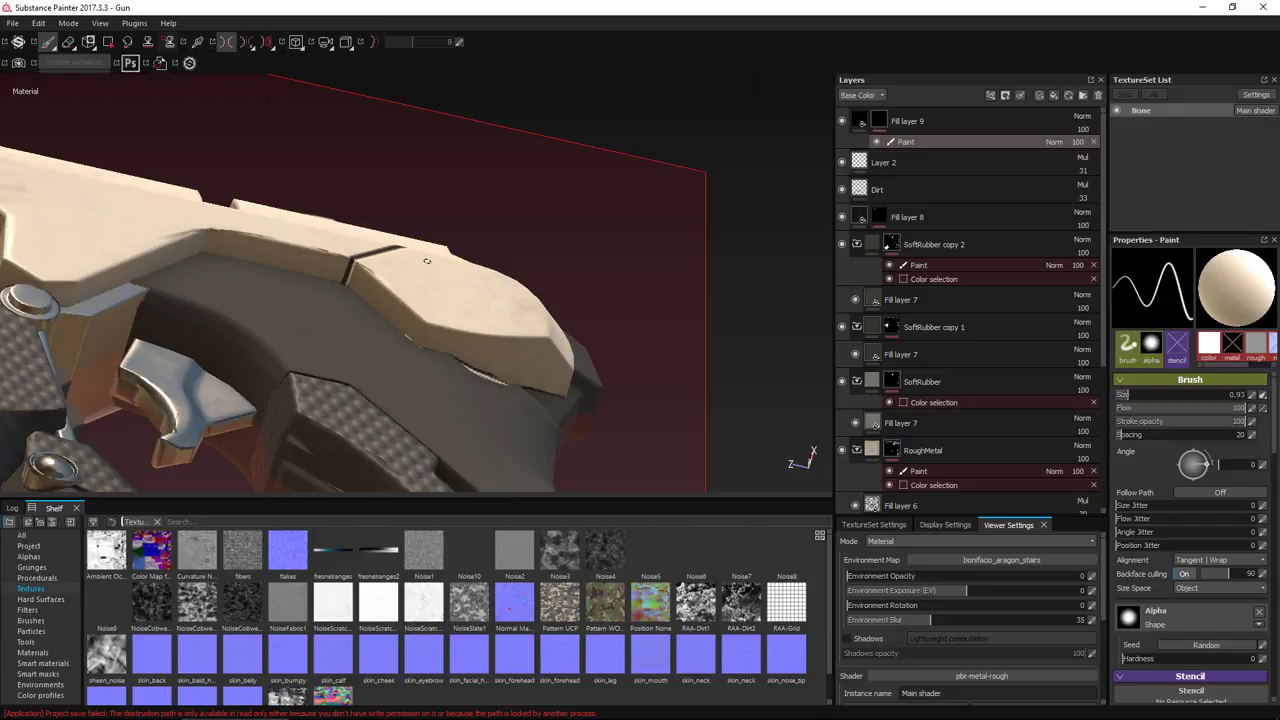
mouse_move(352, 260)
alt+right_down()
mouse_move(394, 206)
mouse_move(340, 183)
mouse_move(352, 235)
alt+right_up()
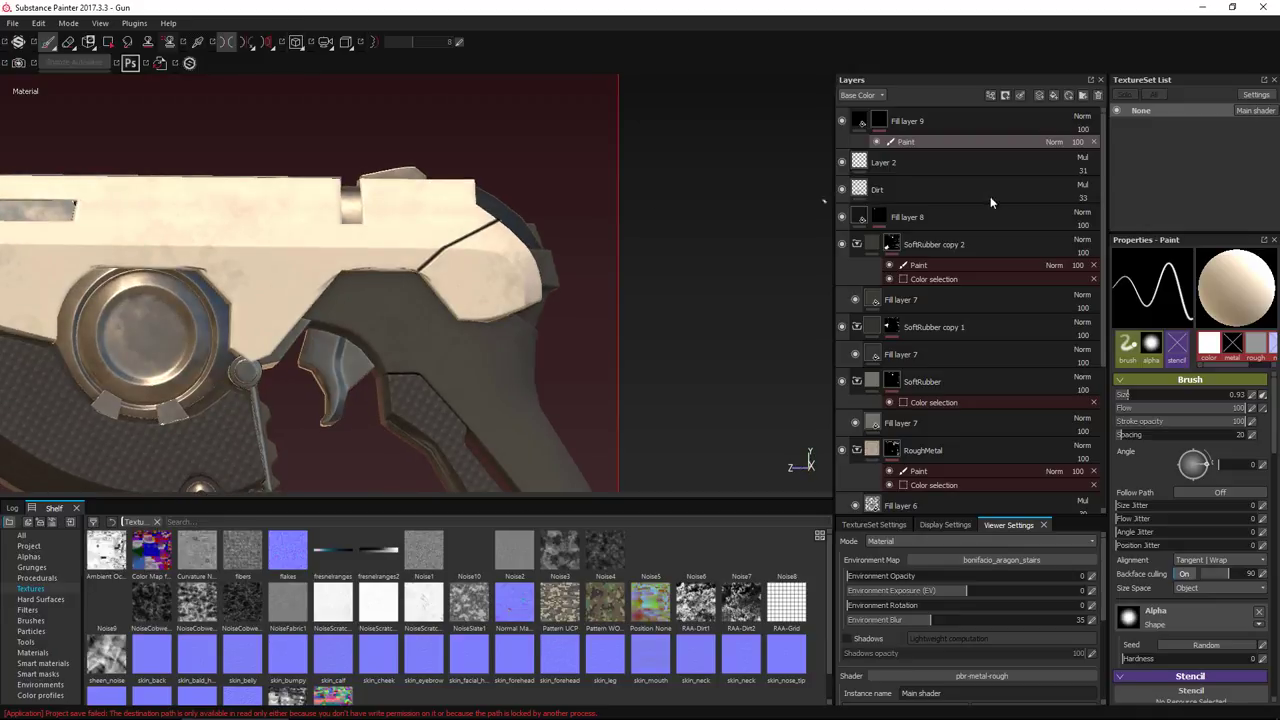
Lower Fill layer 9's opacity to 67 and adjust the fill's height value
click(1077, 118)
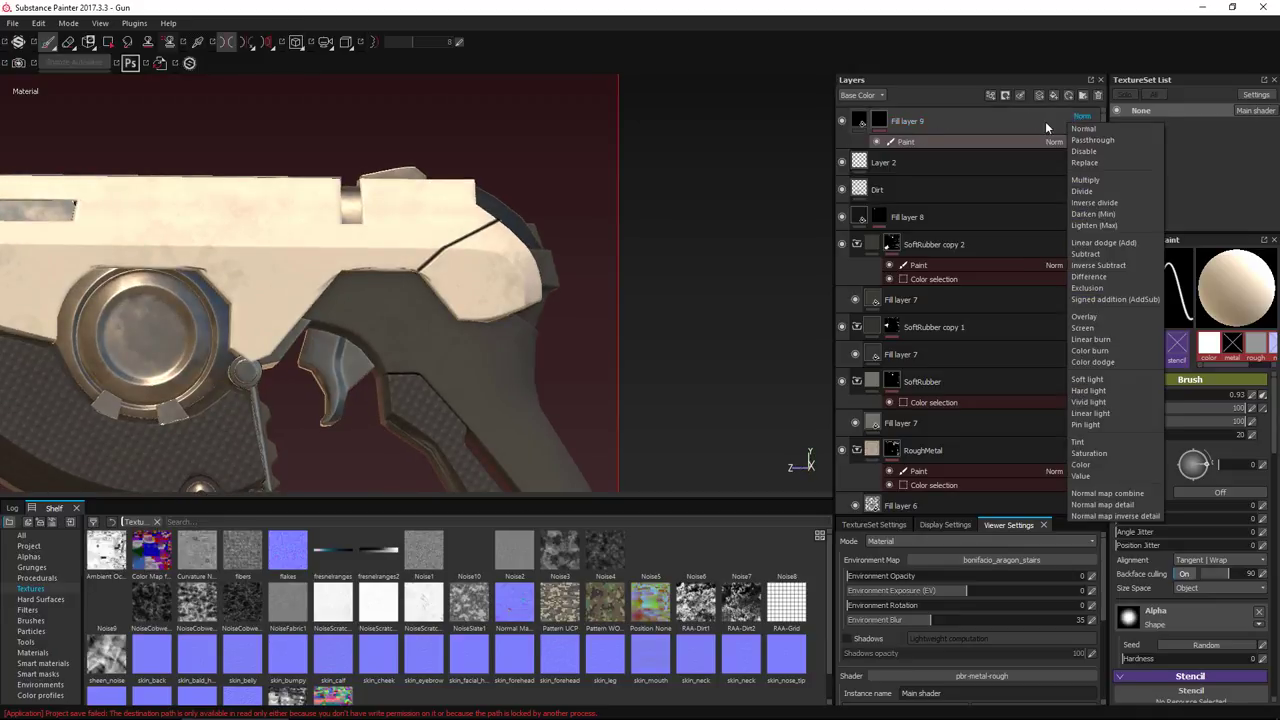
click(1045, 122)
click(1083, 130)
drag(1097, 144, 1087, 146)
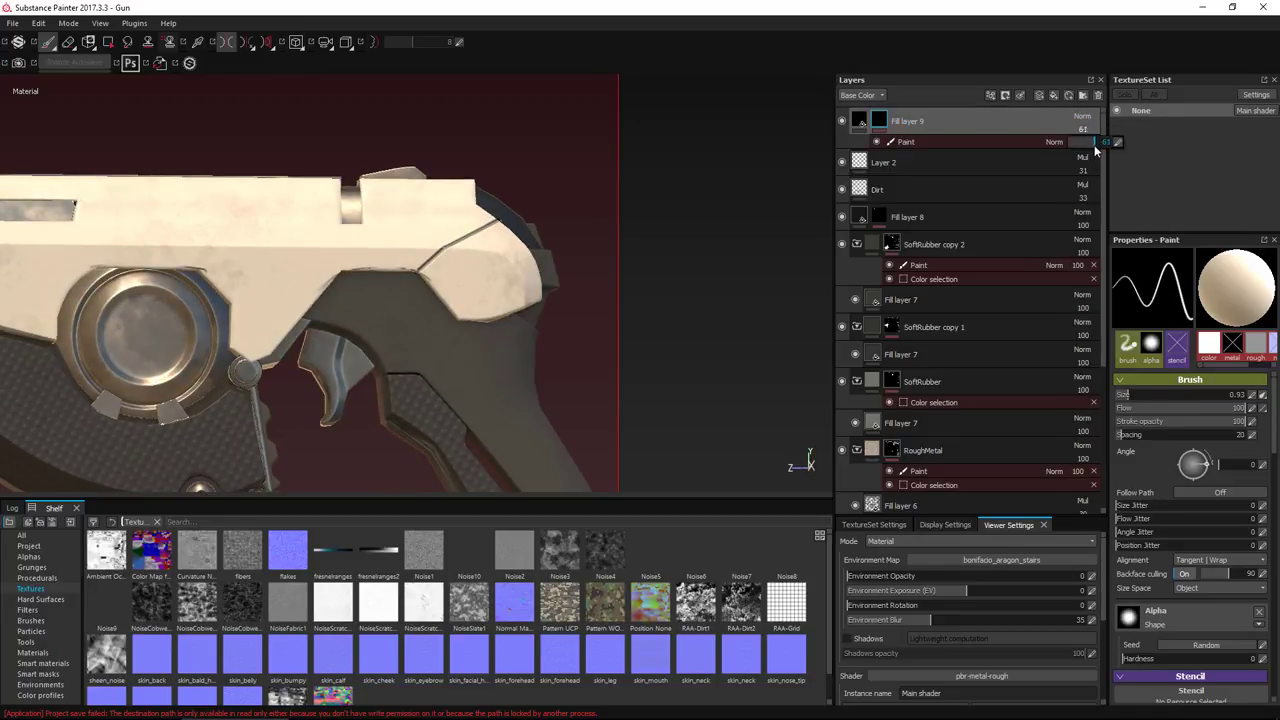
click(862, 123)
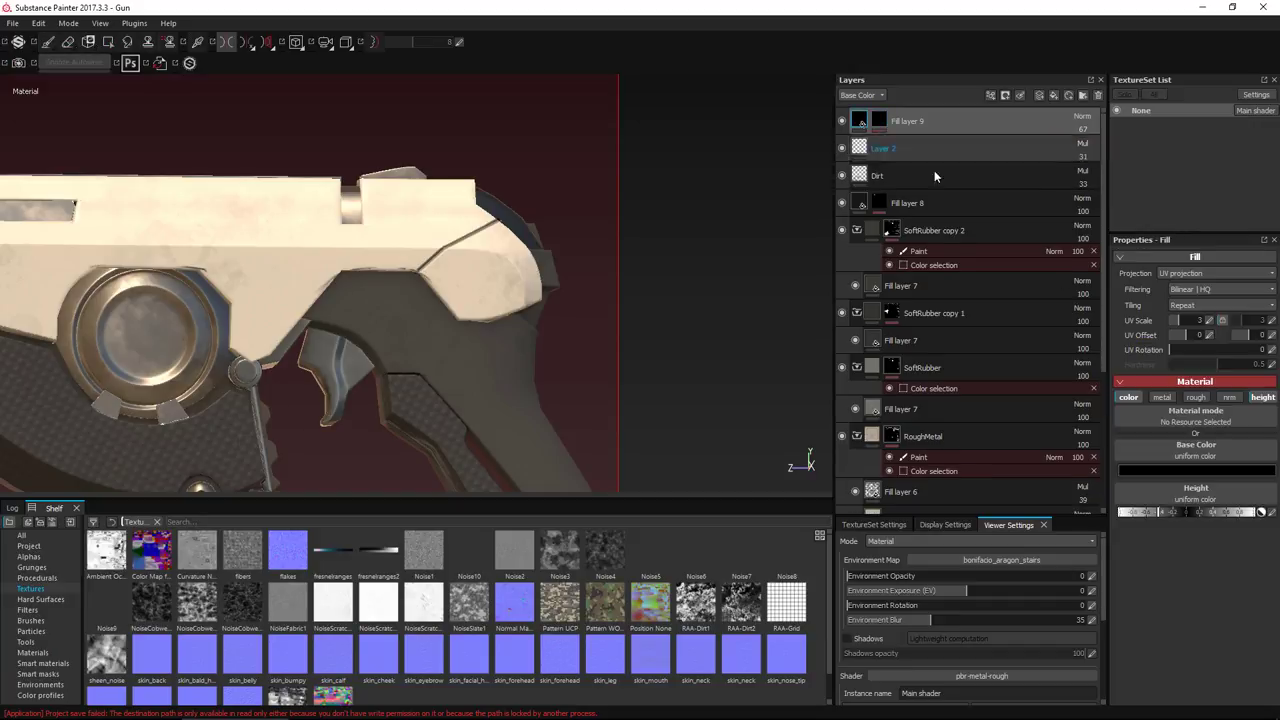
mouse_move(1166, 514)
mouse_down()
mouse_move(1180, 506)
mouse_move(1120, 505)
mouse_move(1180, 515)
mouse_up()
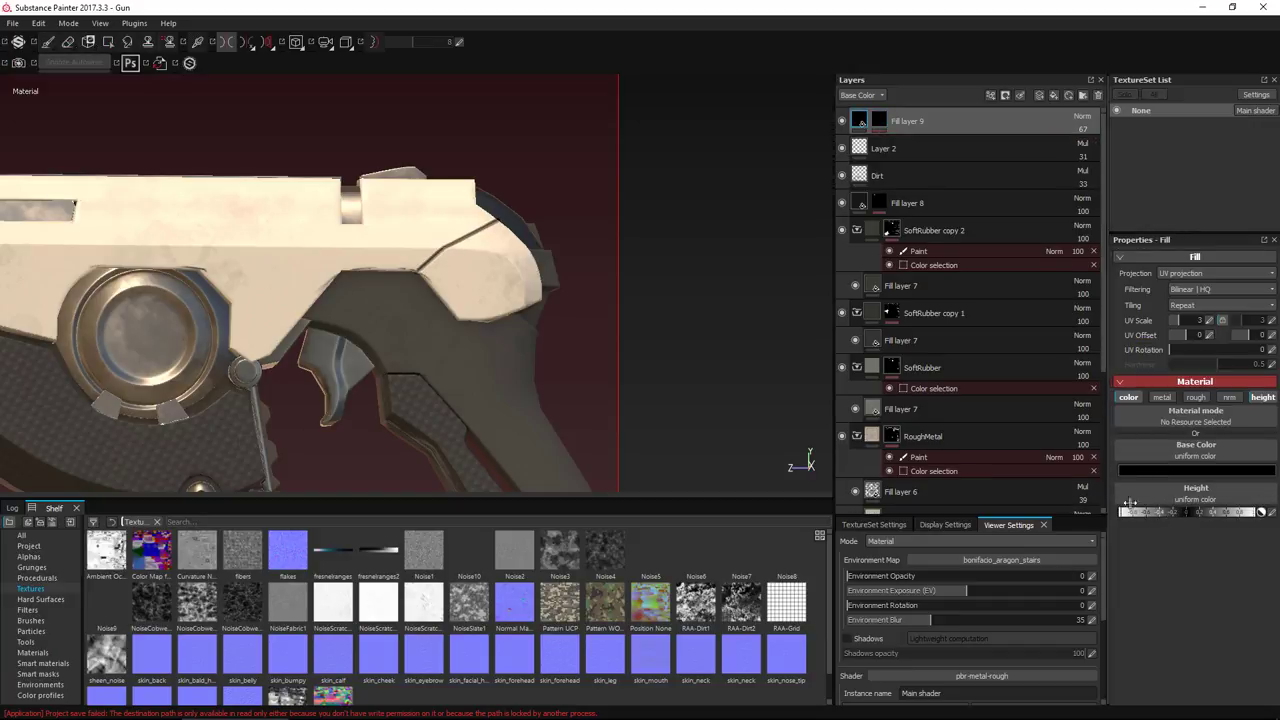
Try Fill layer 9 at 41 opacity, then settle on 59 while comparing the seam from several angles
click(1090, 130)
drag(1092, 146, 1086, 148)
alt+right_drag(721, 385, 615, 112)
alt+drag(630, 150, 405, 250)
alt+right_drag(405, 250, 695, 427)
click(1192, 473)
click(1192, 471)
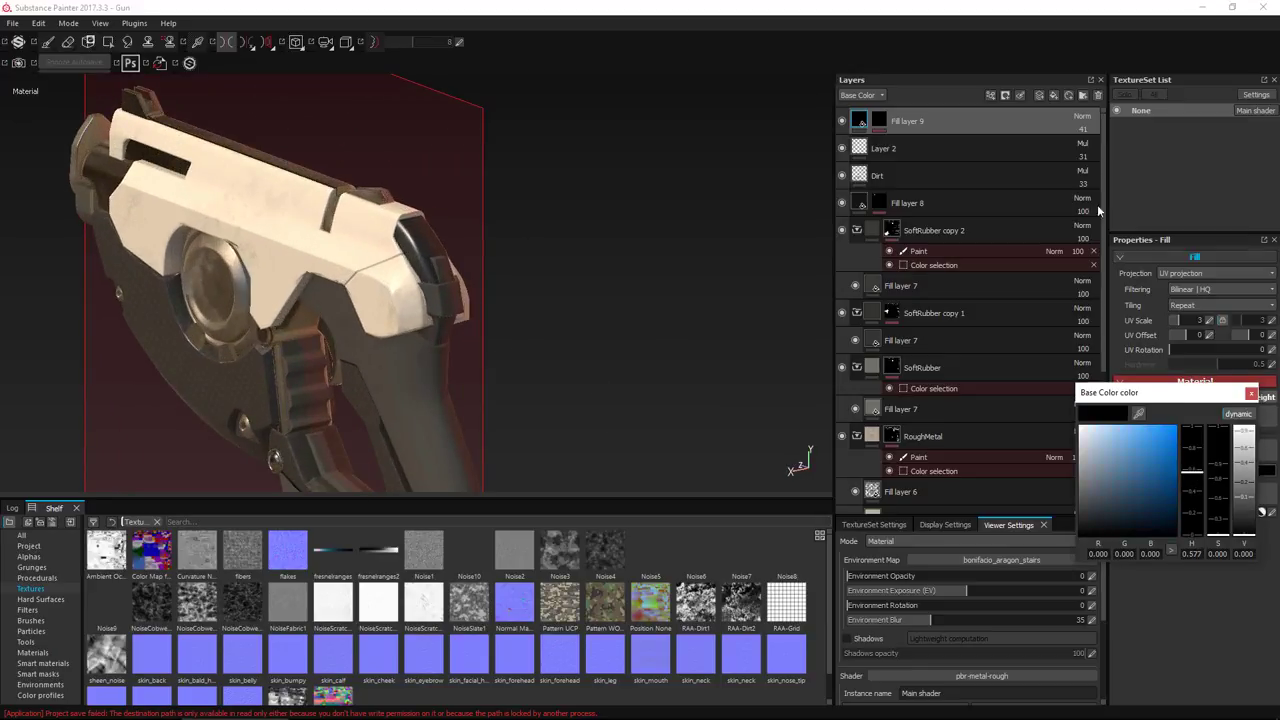
click(1081, 129)
drag(1092, 141, 1094, 142)
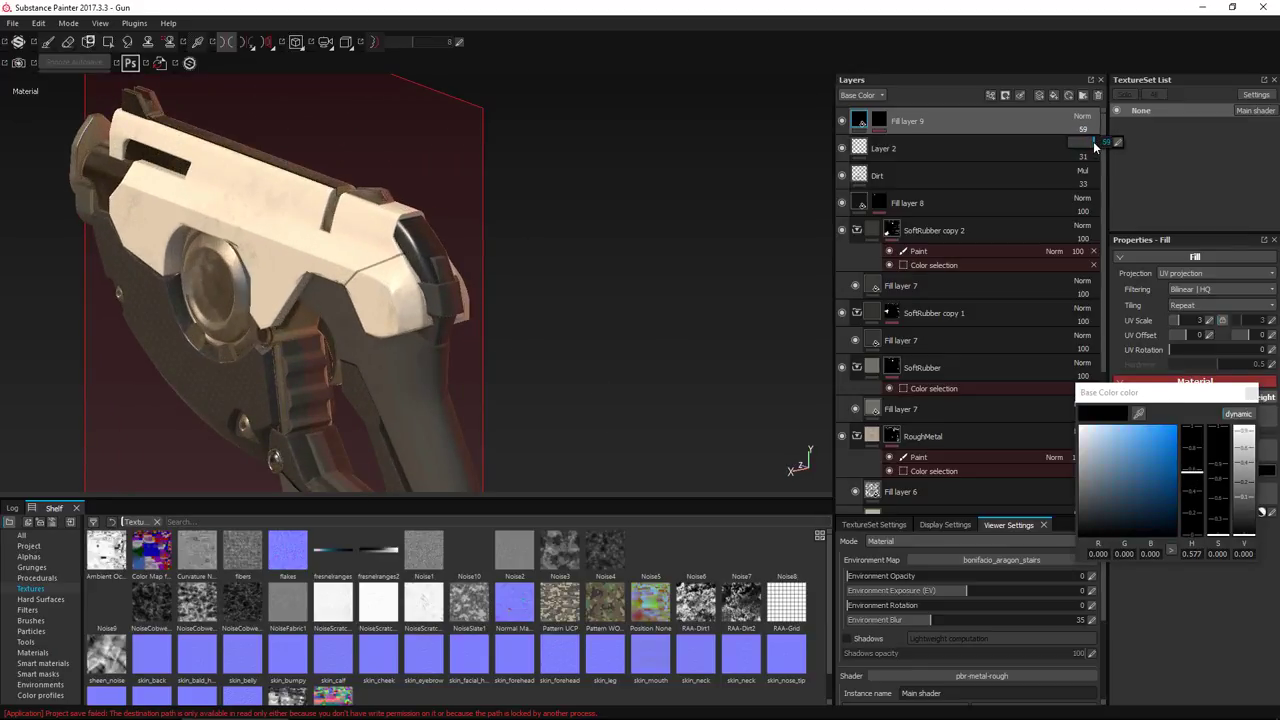
alt+drag(627, 291, 560, 262)
alt+right_drag(560, 262, 680, 445)
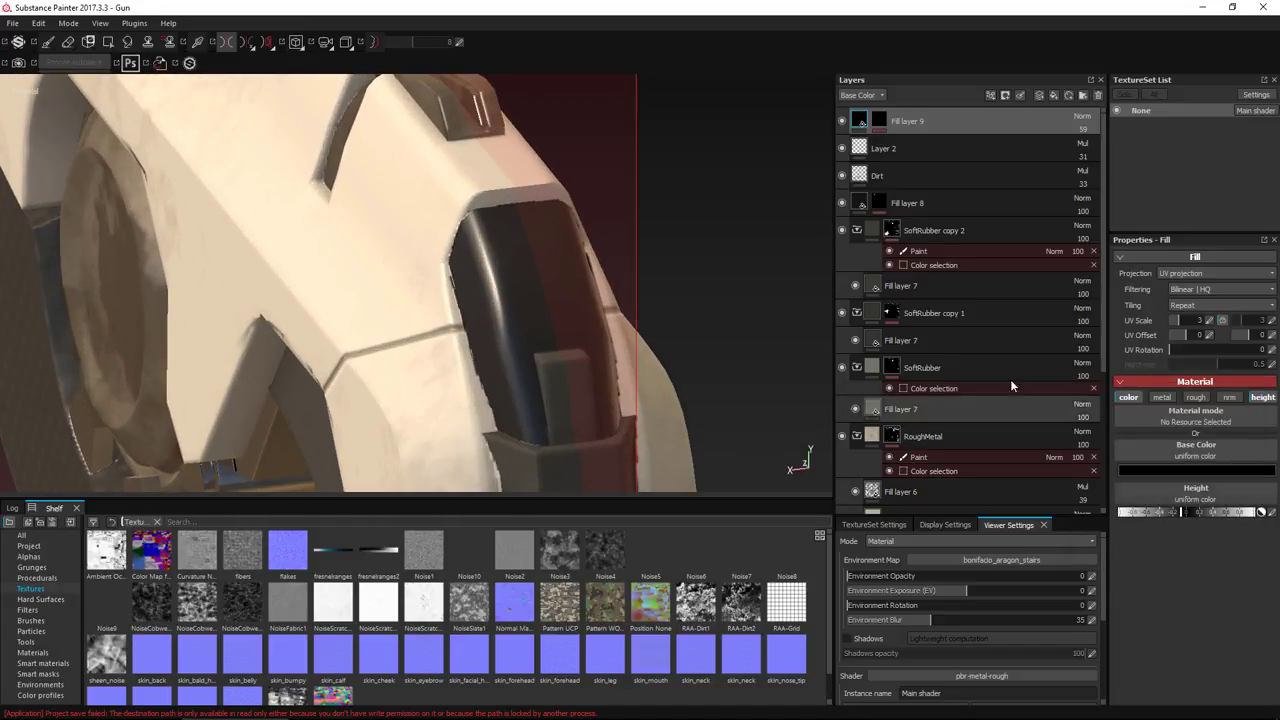
Set the mask paint to black and clean up the seam's end beside the dark rear inset on Fill layer 9's mask
click(390, 300)
click(881, 121)
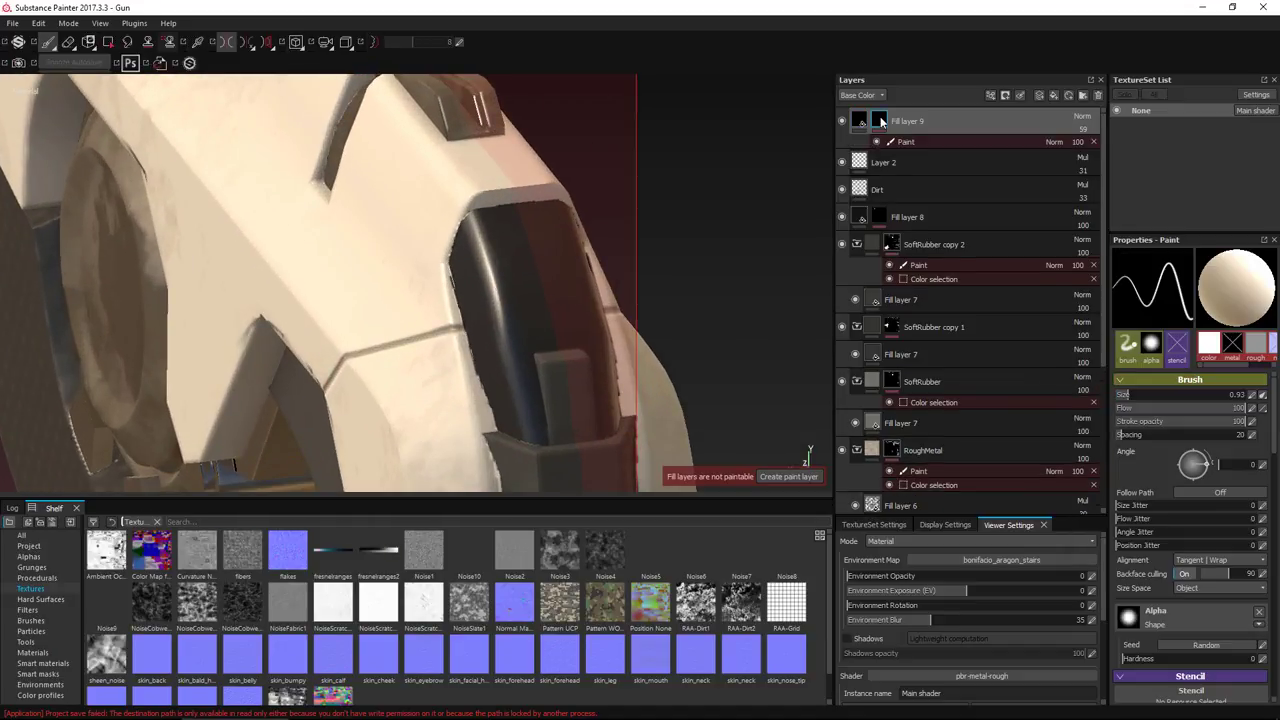
scroll(1170, 558, down, 2)
drag(1202, 527, 1084, 522)
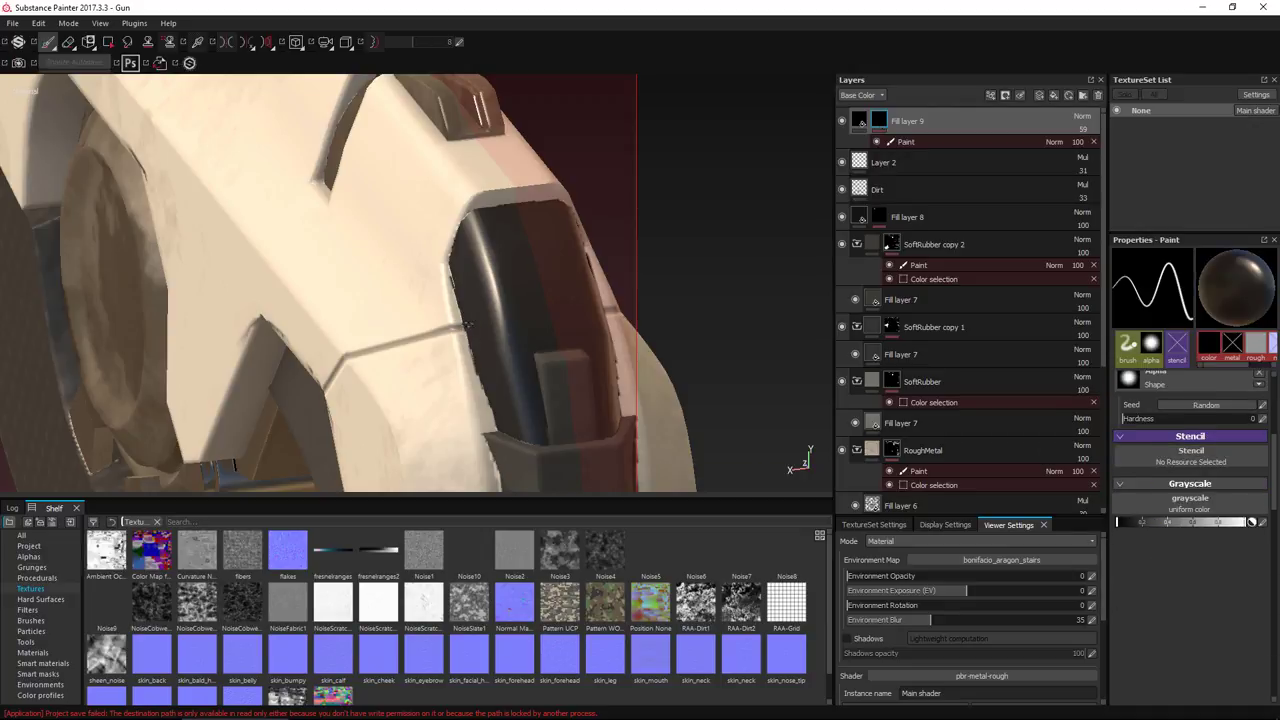
key(l)
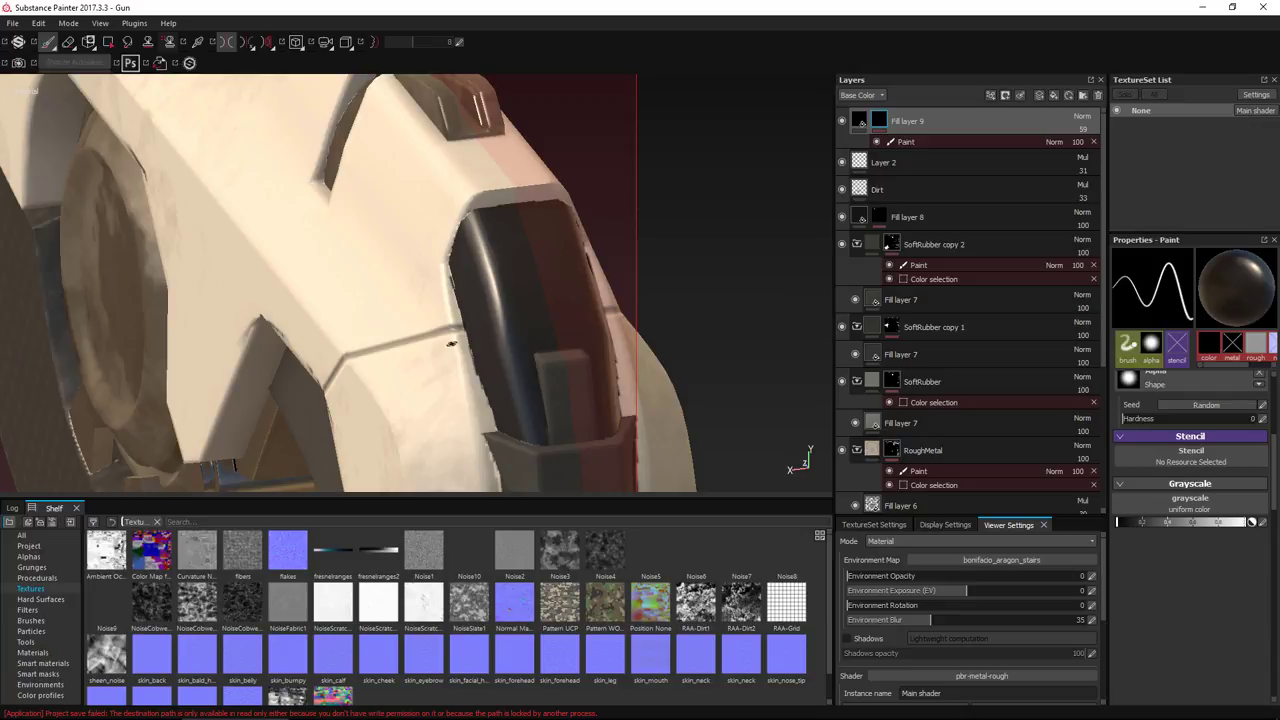
alt+drag(702, 222, 753, 218)
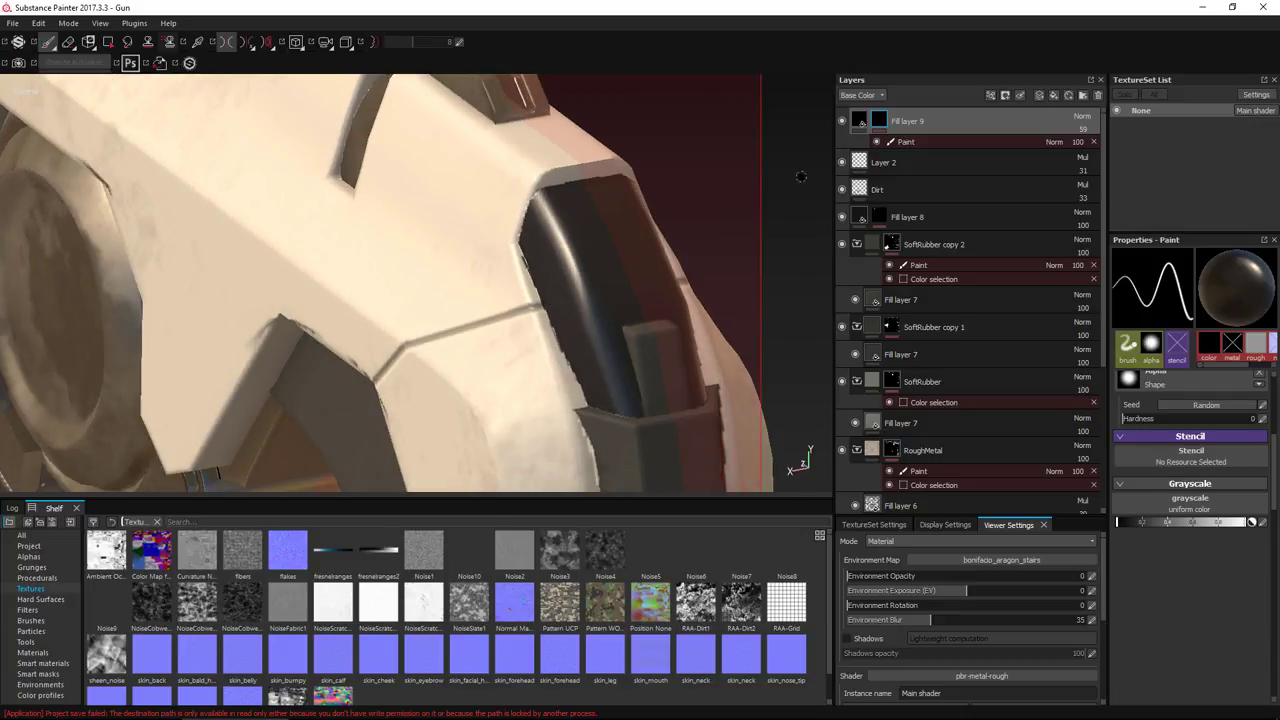
click(927, 142)
drag(538, 293, 547, 312)
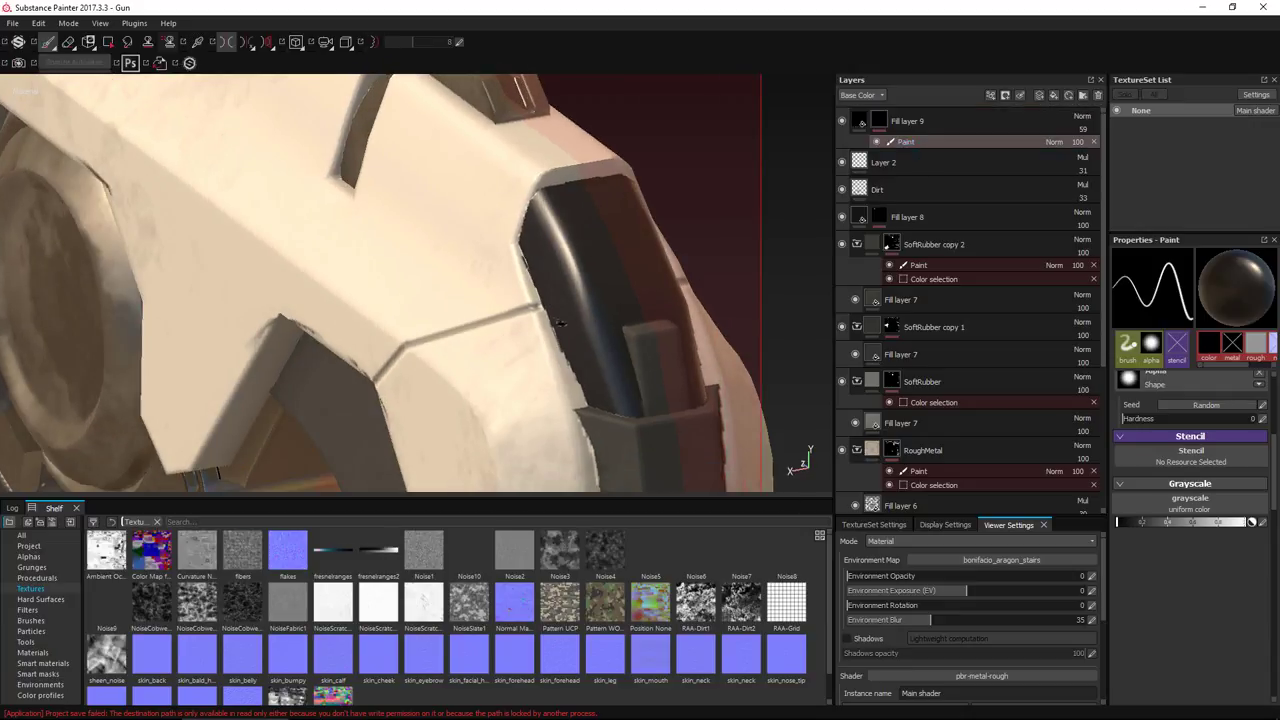
Set Fill layer 9's opacity to 72 and its blend mode to Multiply
mouse_move(735, 243)
alt+mouse_down()
mouse_move(645, 162)
mouse_move(654, 271)
alt+mouse_up()
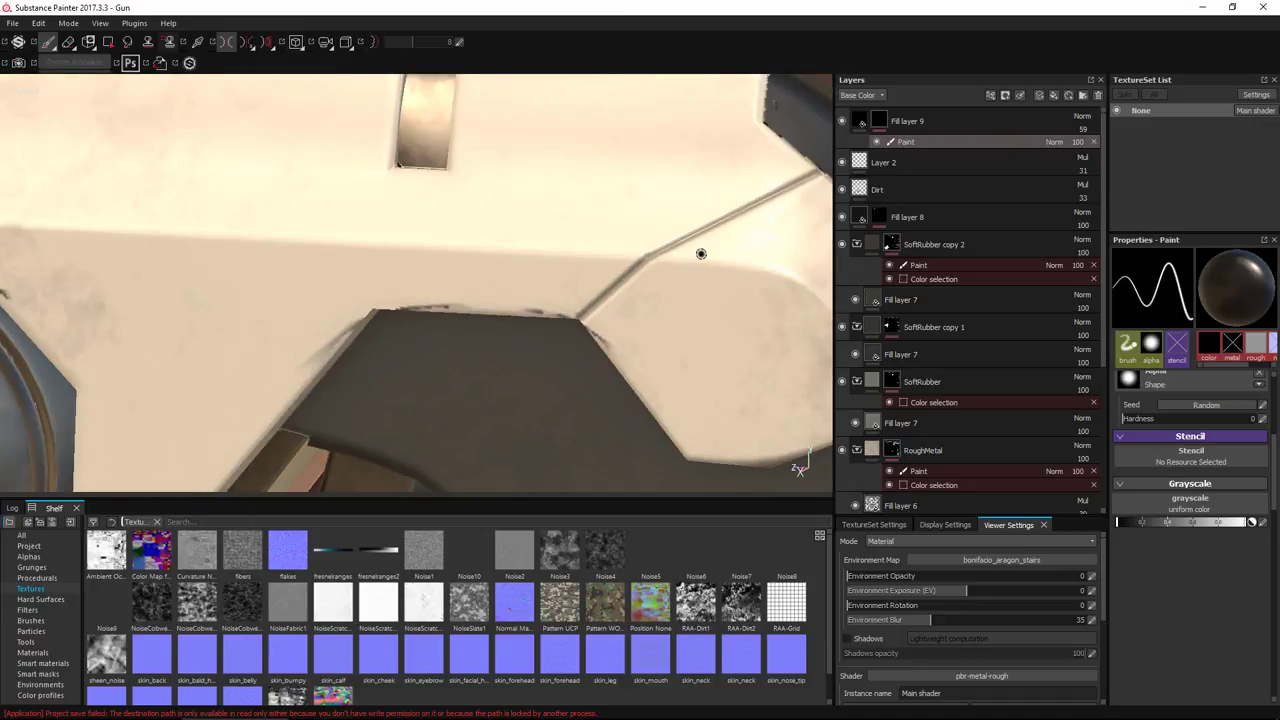
alt+right_drag(657, 410, 660, 330)
alt+shift+drag(575, 320, 723, 304)
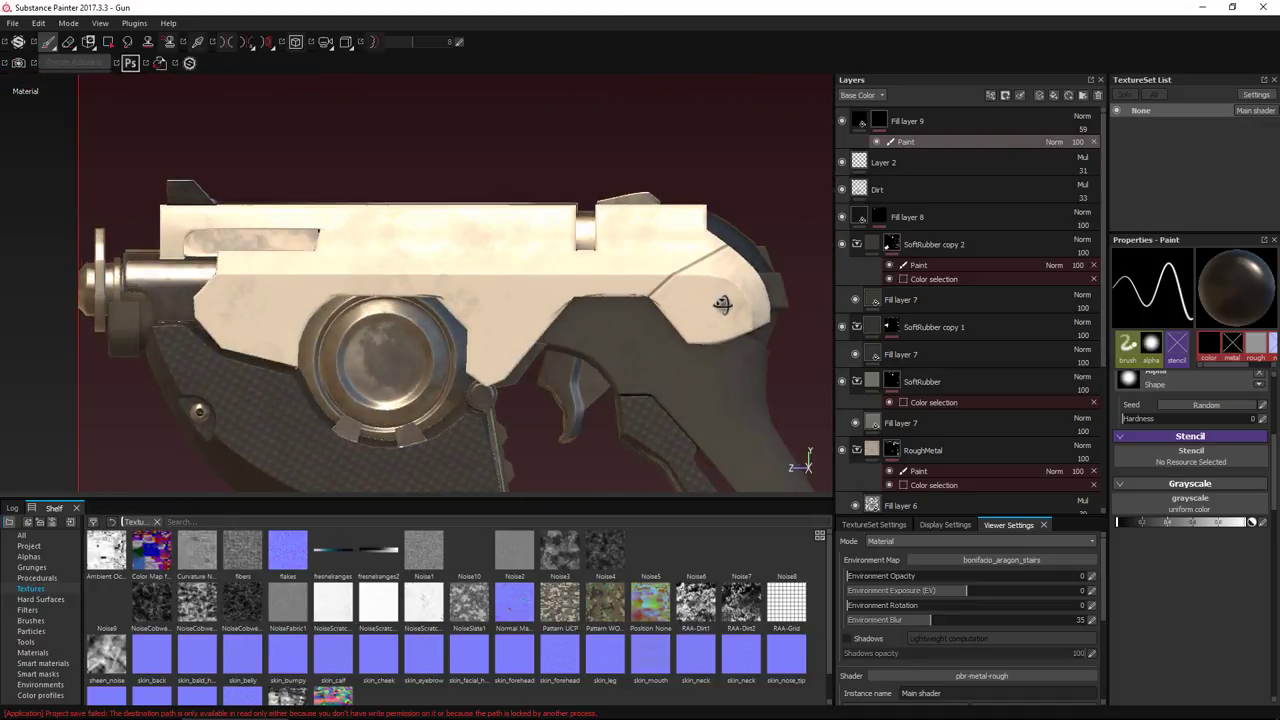
key(alt+Tab)
key(alt+Tab)
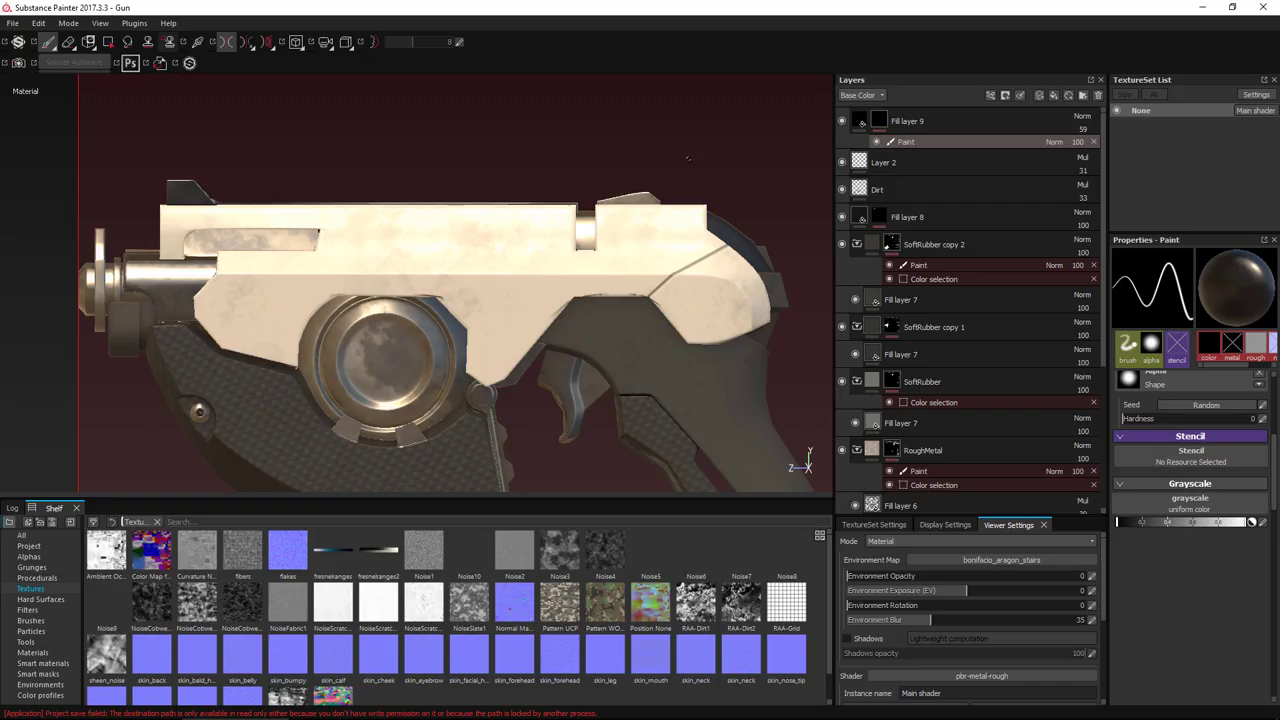
click(1086, 137)
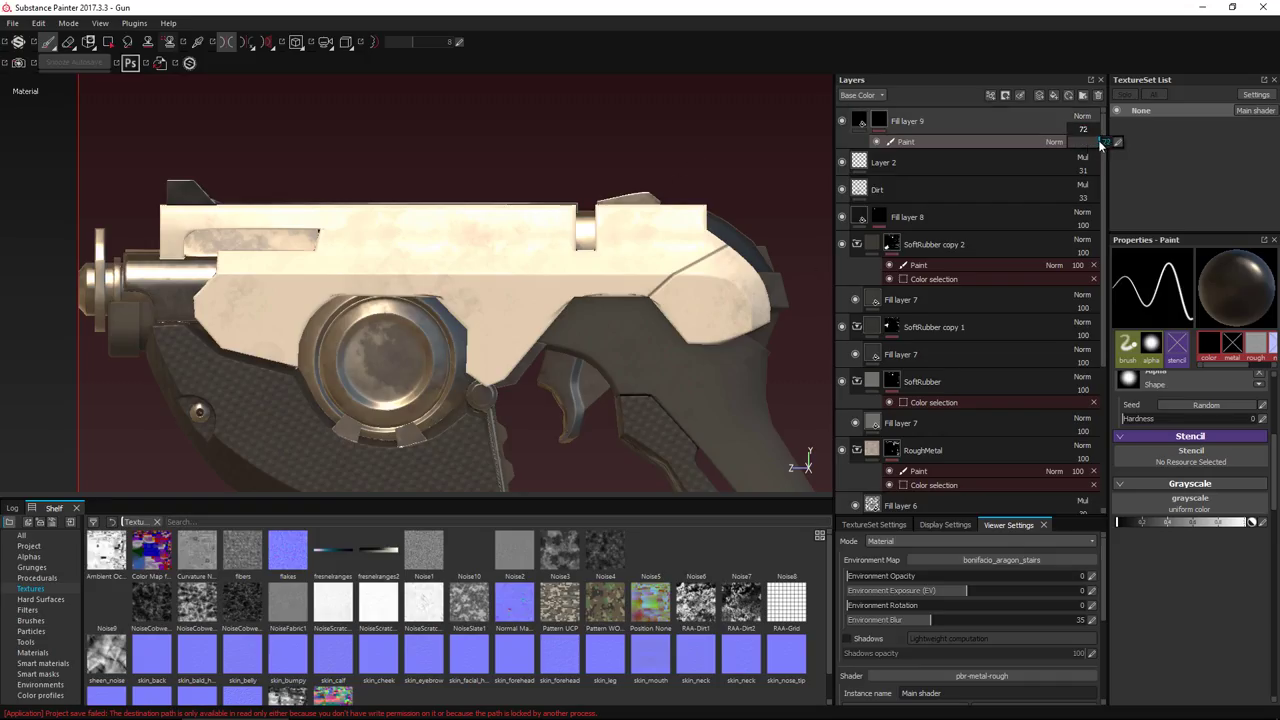
click(1084, 121)
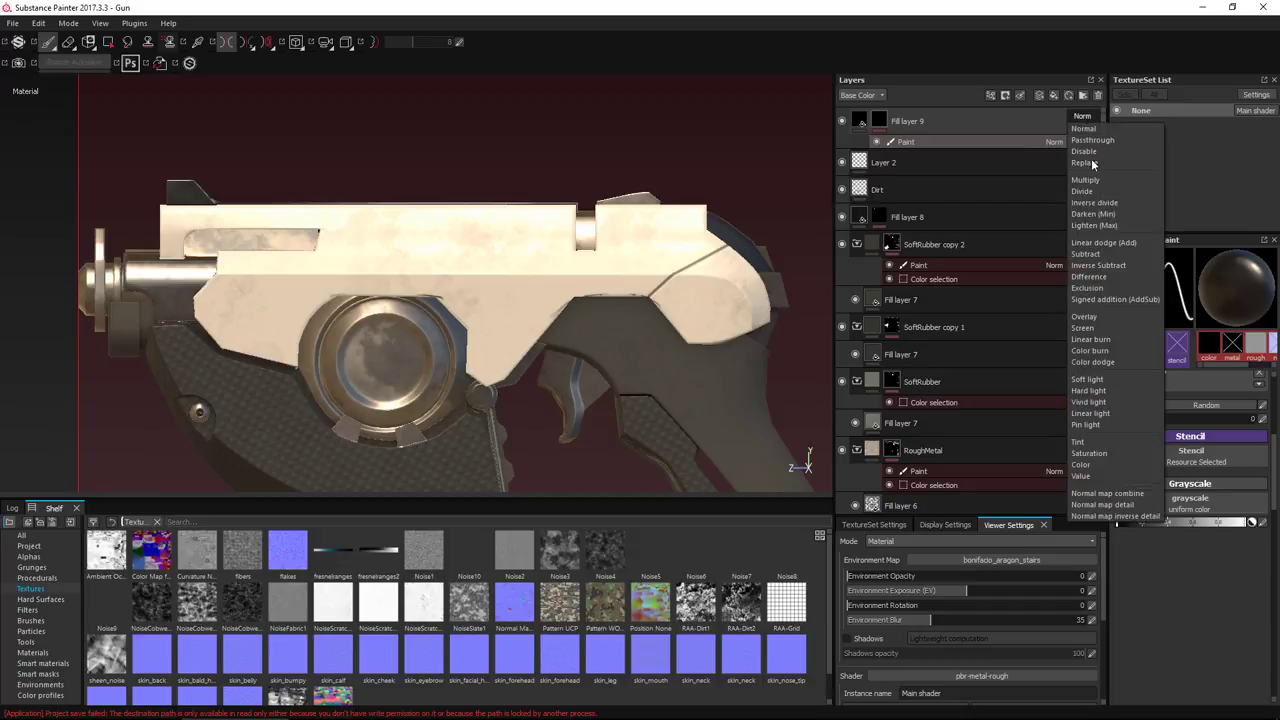
click(1090, 165)
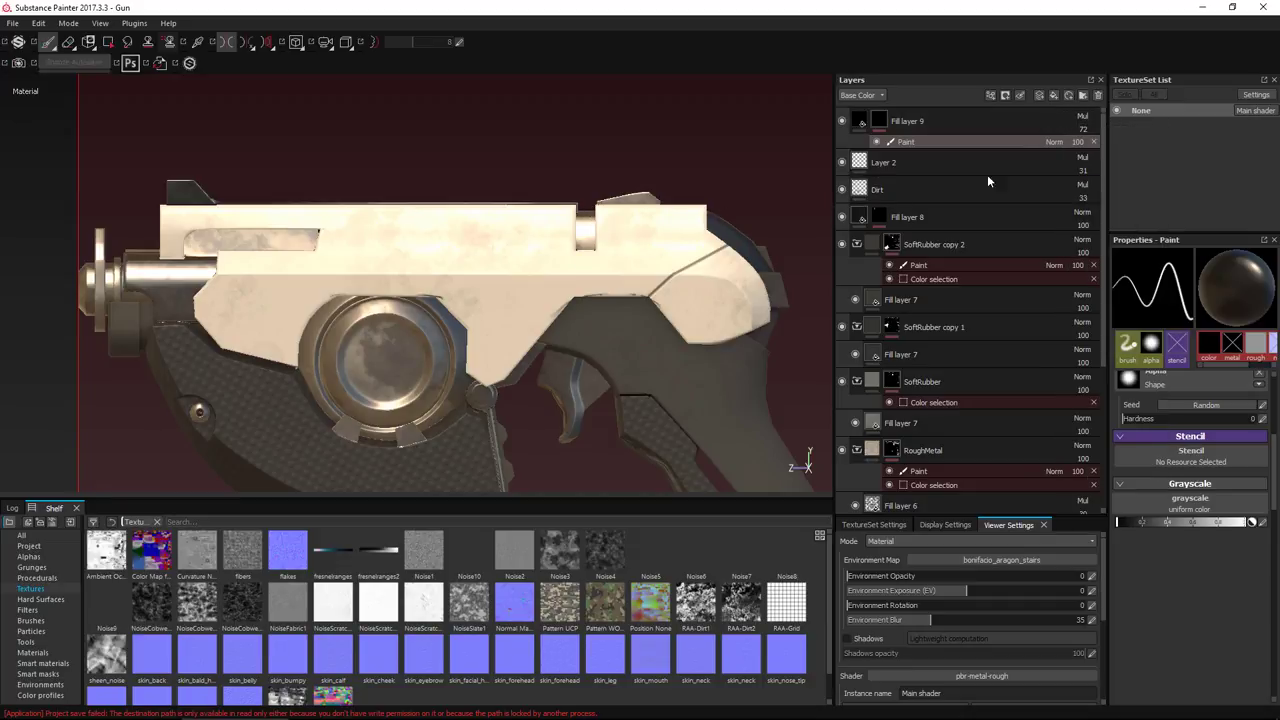
Switch to Photoshop and paint straight horizontal red guide lines above and below the three angled vents in GunProfile.jpg
key(alt+Tab)
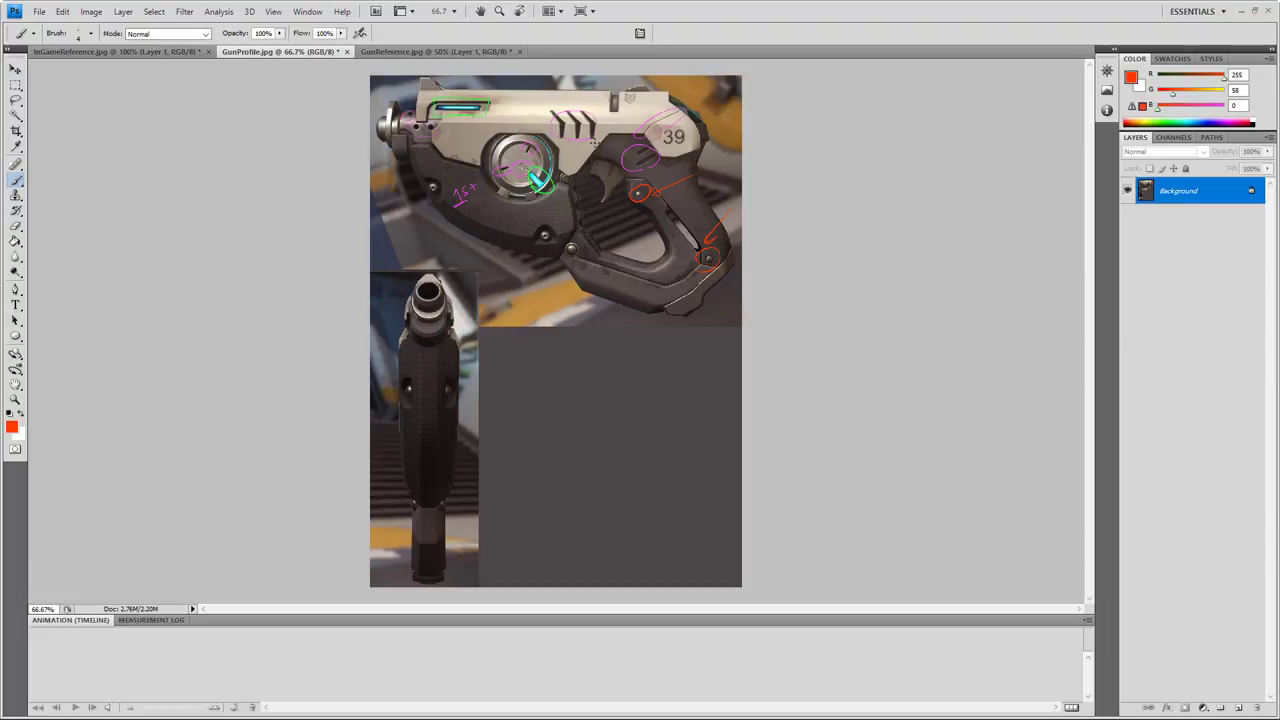
mouse_move(623, 217)
alt+right_down()
mouse_move(774, 218)
mouse_move(622, 218)
mouse_move(668, 222)
alt+right_up()
alt+right_drag(585, 200, 553, 188)
alt+scroll(520, 165, up, 1)
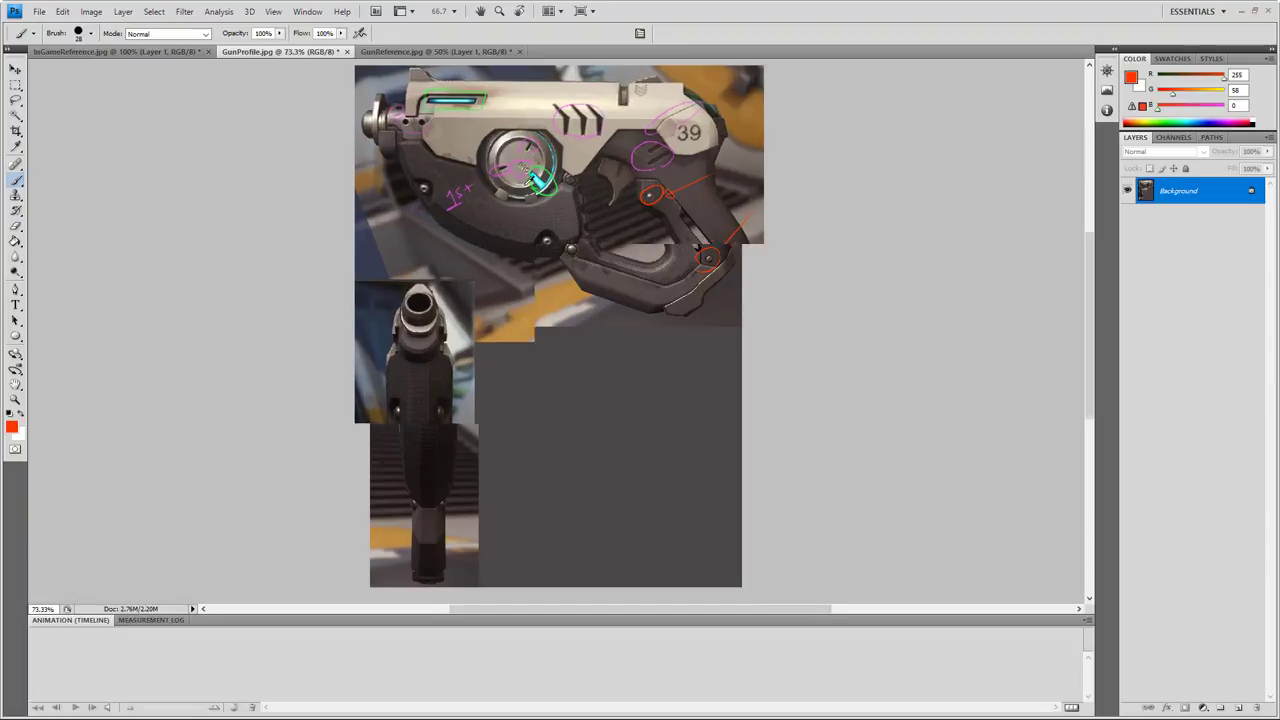
alt+scroll(543, 195, up, 12)
drag(591, 200, 549, 508)
alt+right_drag(615, 305, 592, 305)
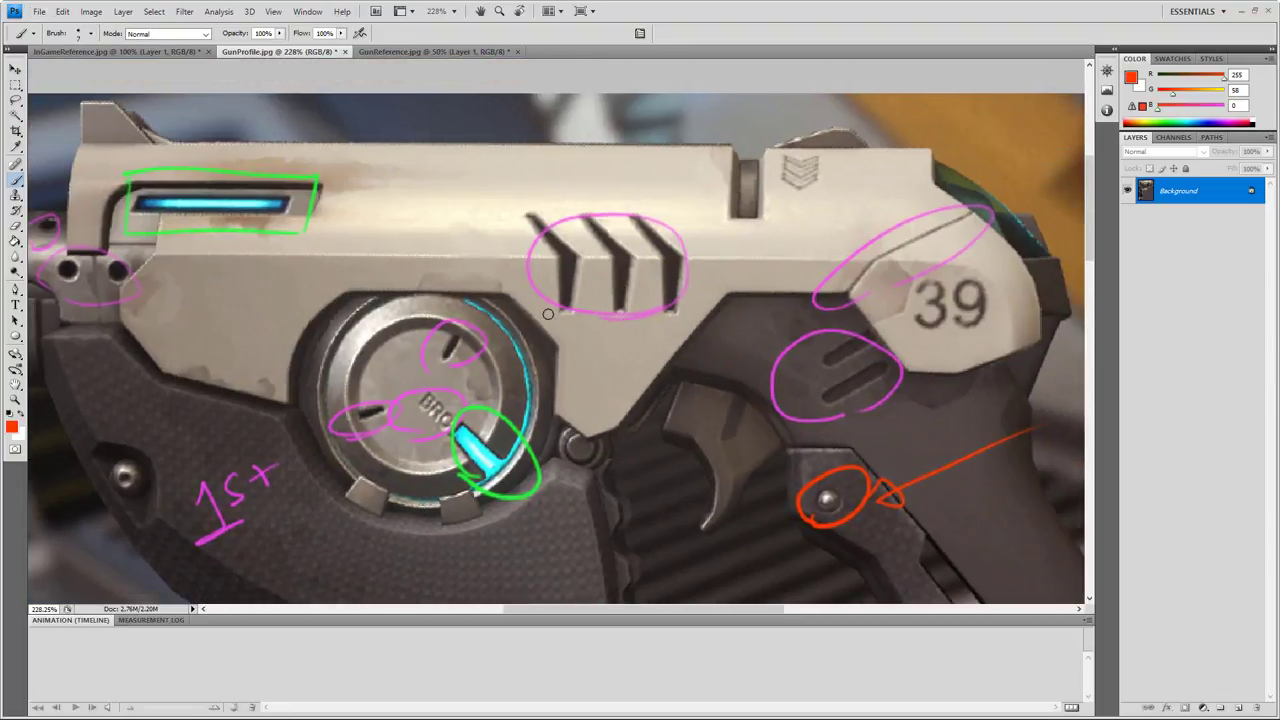
shift+drag(530, 314, 691, 314)
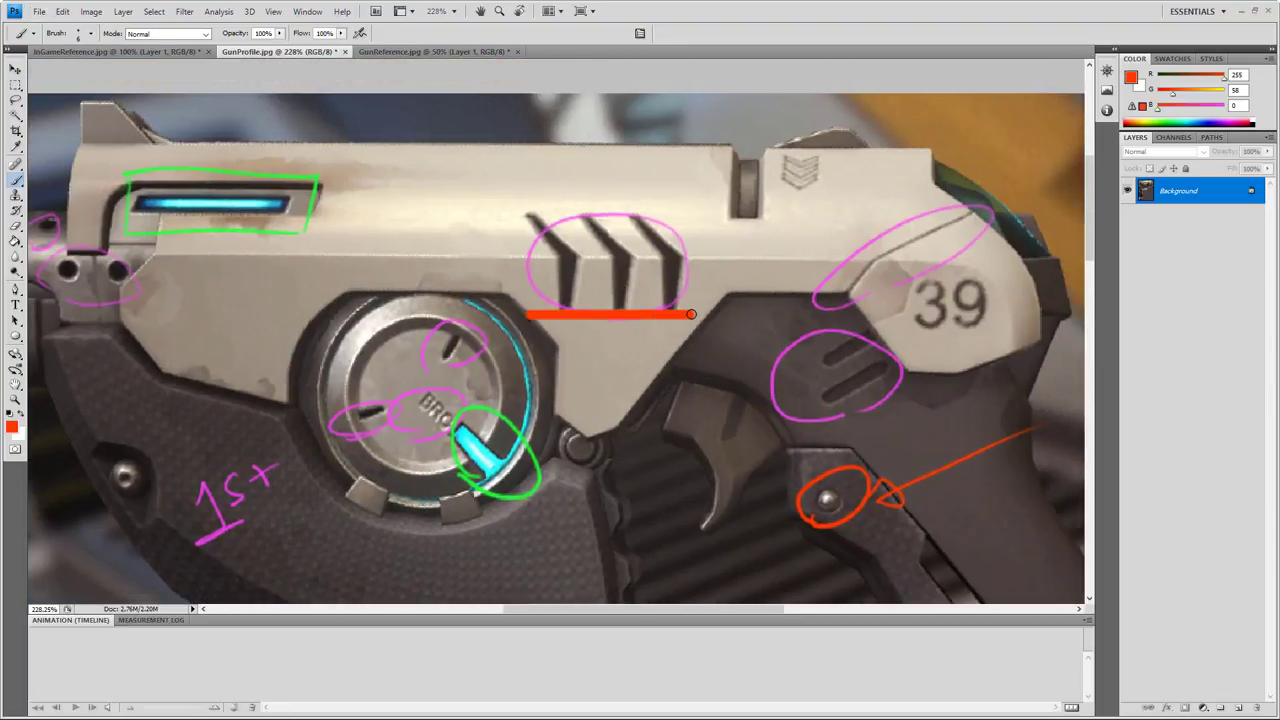
shift+click(314, 213)
key(ctrl+z)
shift+drag(314, 213, 694, 213)
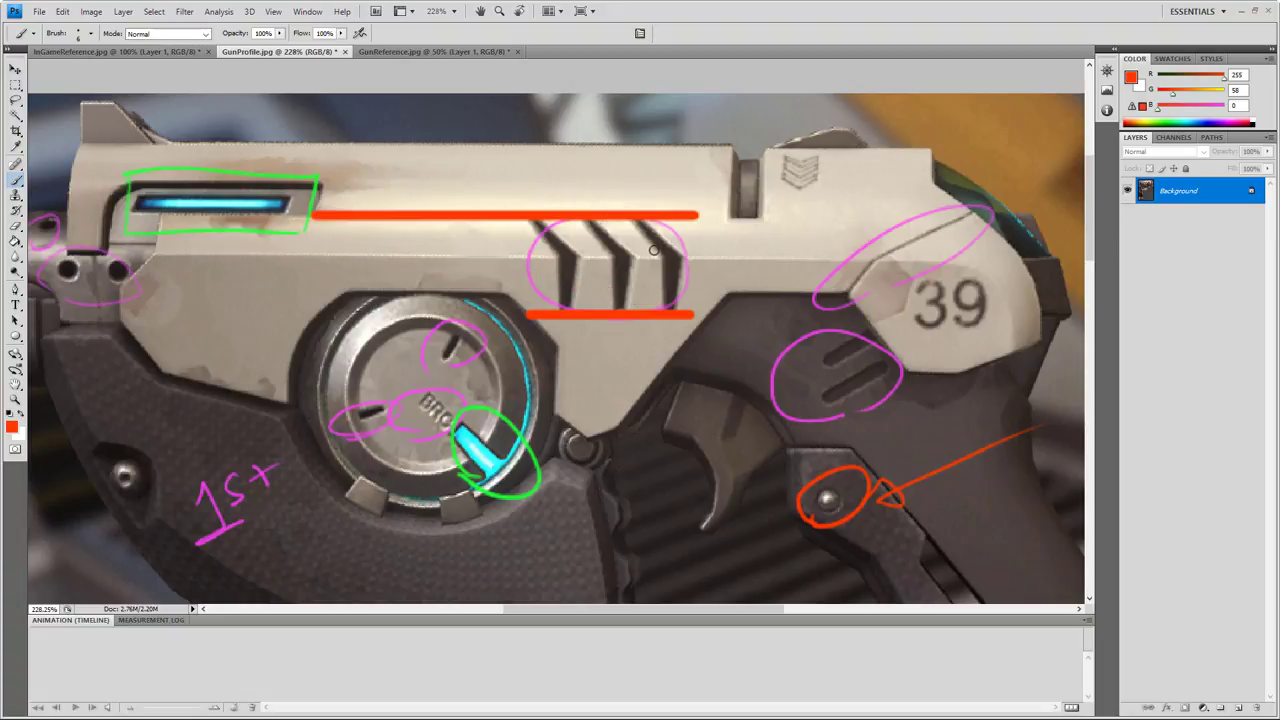
Try tracing the first angled vent in red between the two guide lines
drag(568, 259, 567, 292)
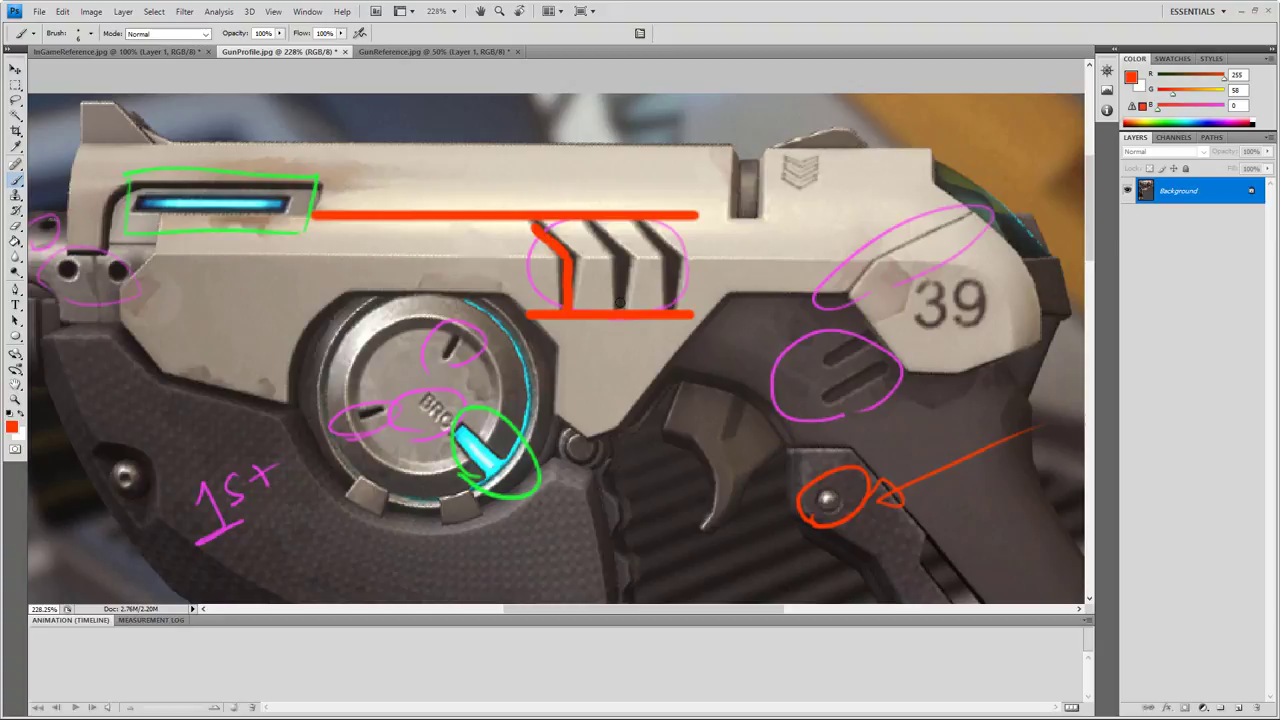
key(ctrl+z)
Switch to Substance Painter and add a fill layer above Fill layer 9 with only the color and height channels and a black base color
key(alt+Tab)
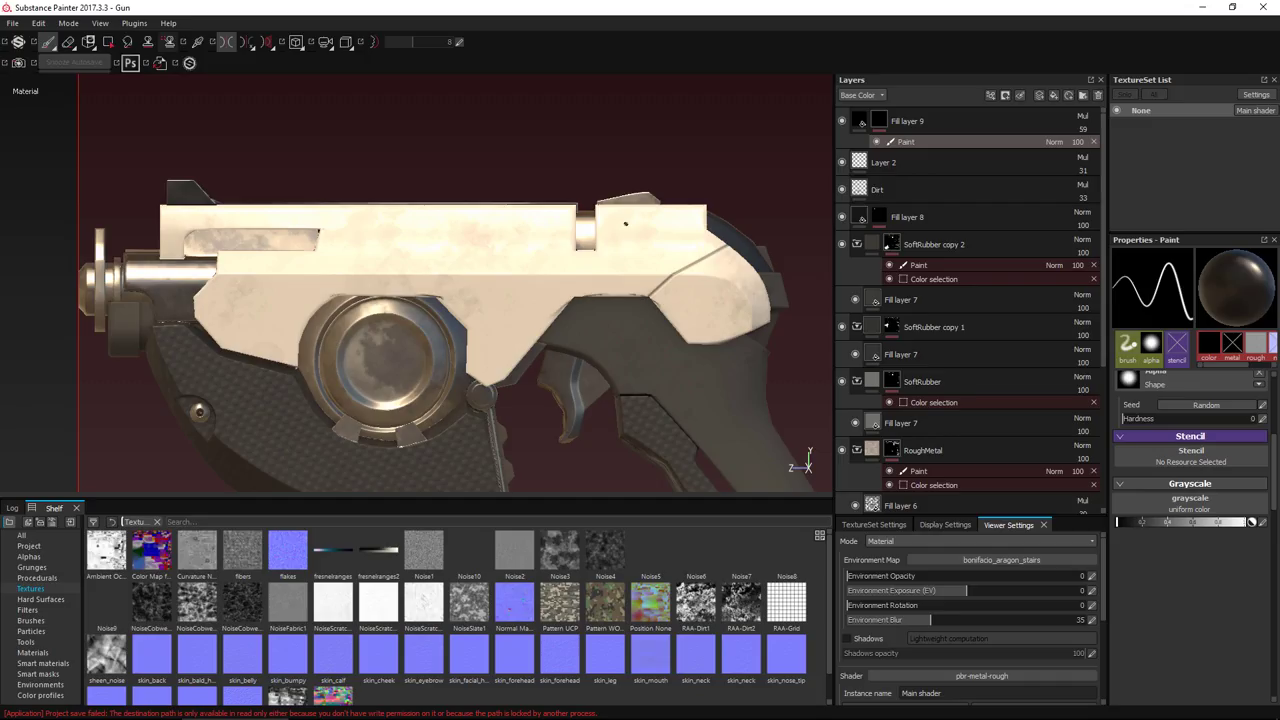
key(alt+Tab)
key(alt+Tab)
scroll(447, 298, up, 5)
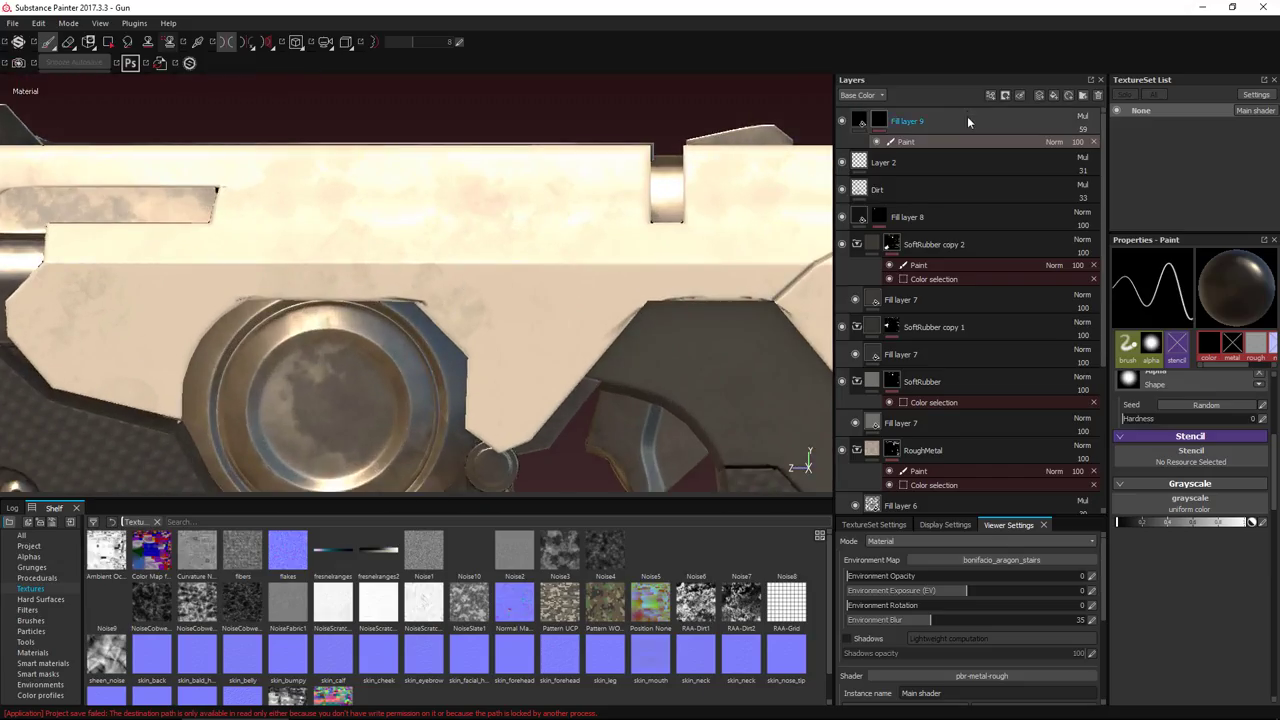
click(967, 118)
click(1055, 96)
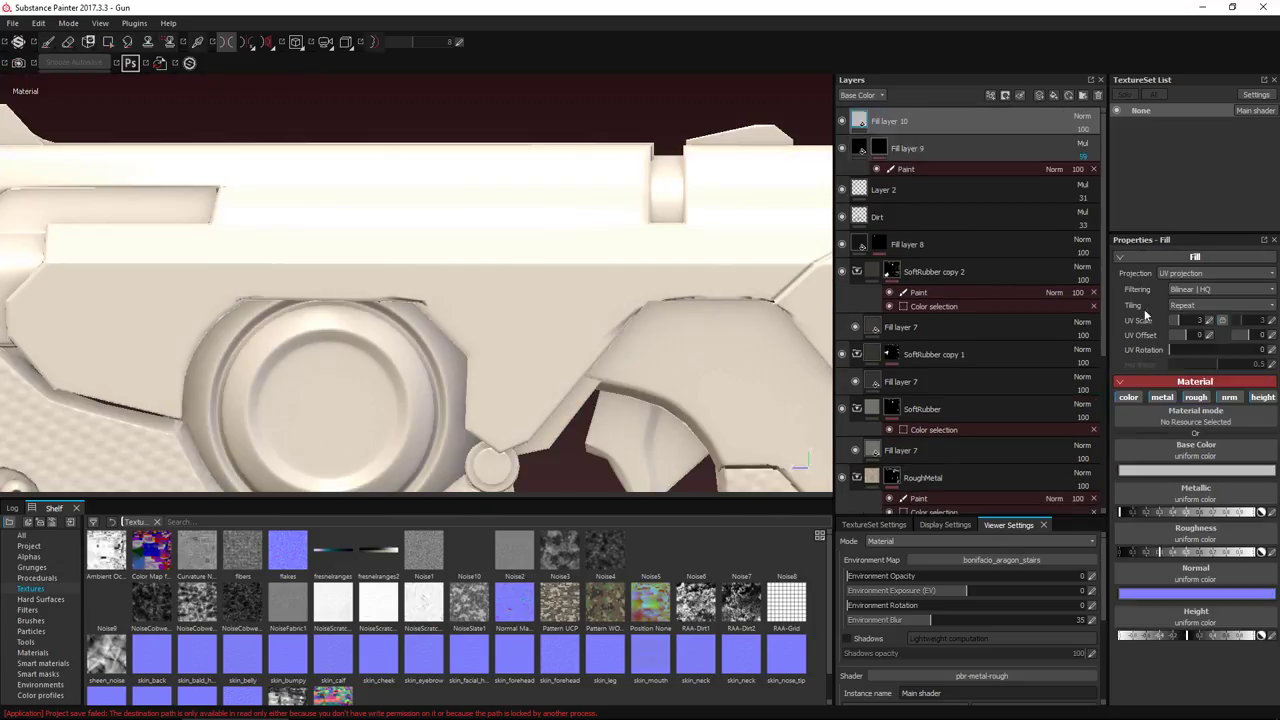
click(1162, 397)
click(1229, 397)
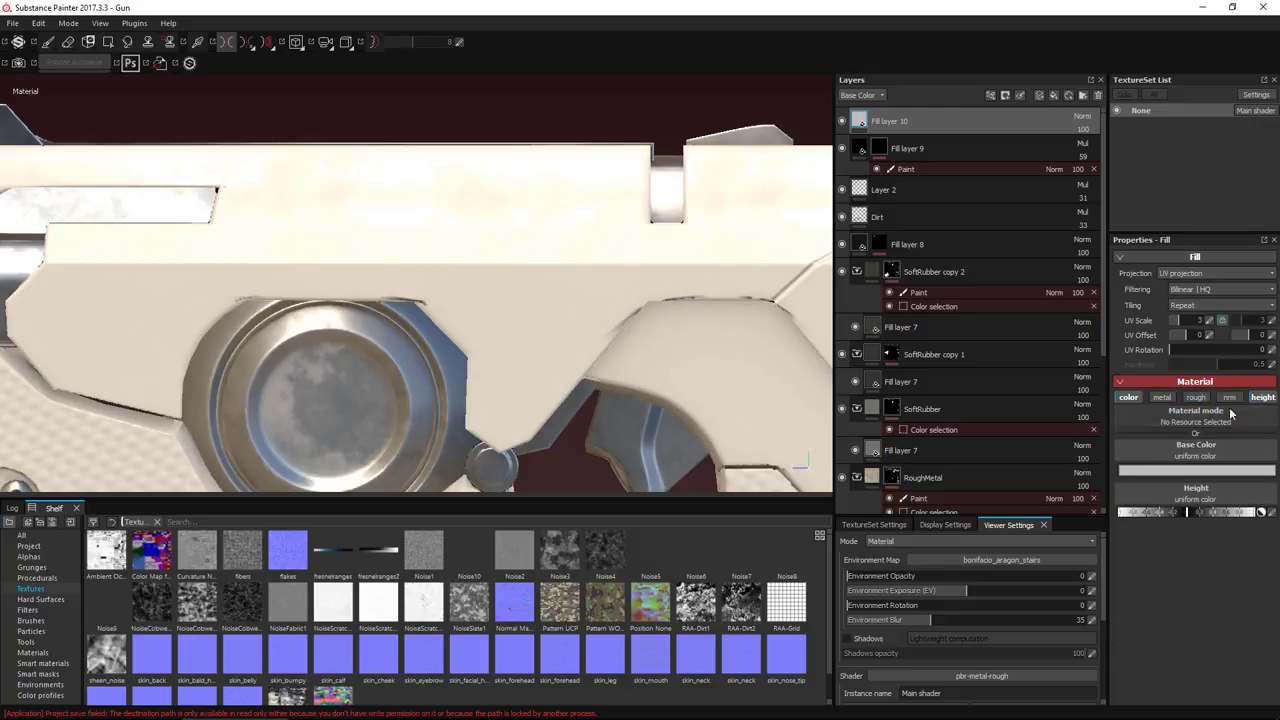
click(1172, 470)
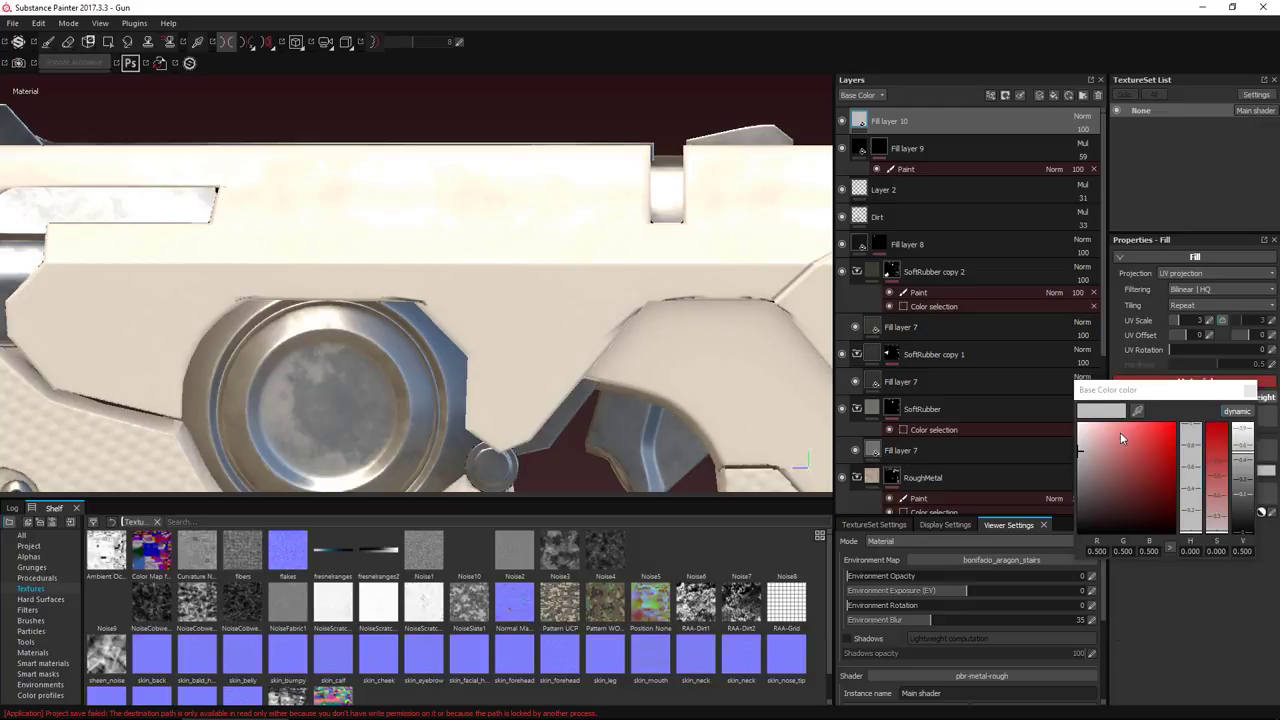
click(1249, 391)
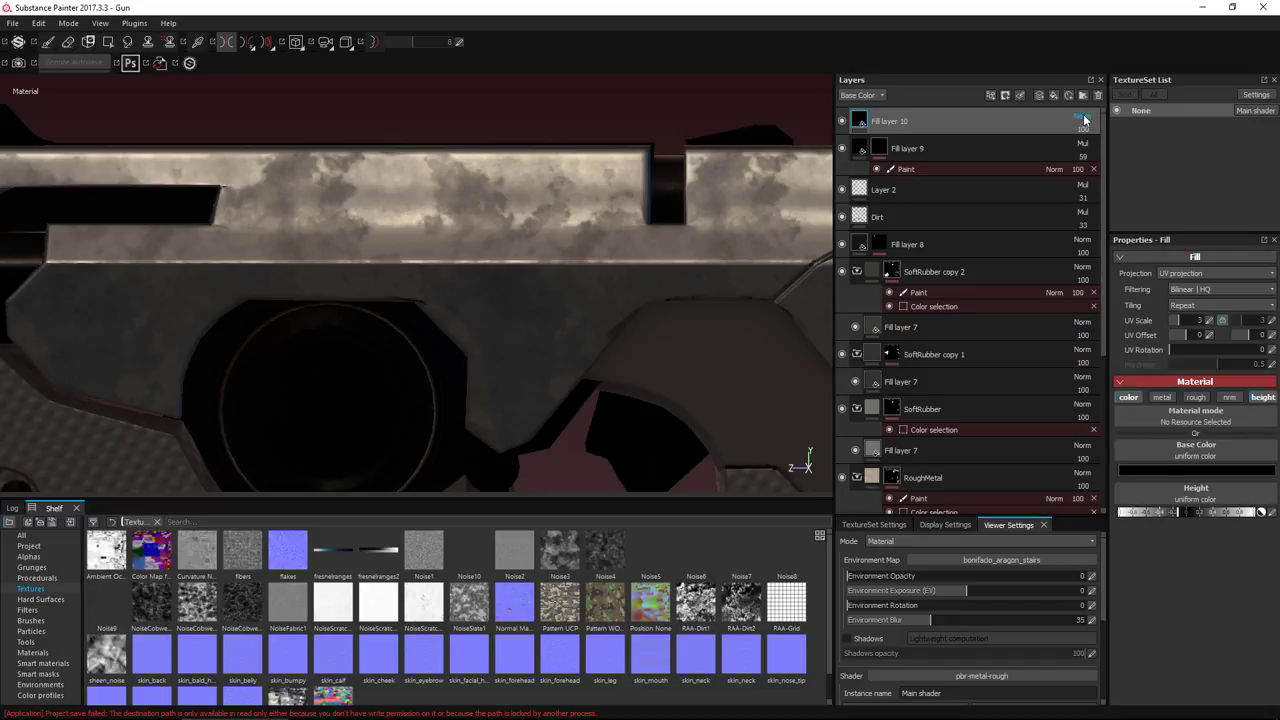
Set Fill layer 10's blend mode to Multiply and give it a black mask
click(1082, 116)
click(1086, 186)
right_click(944, 121)
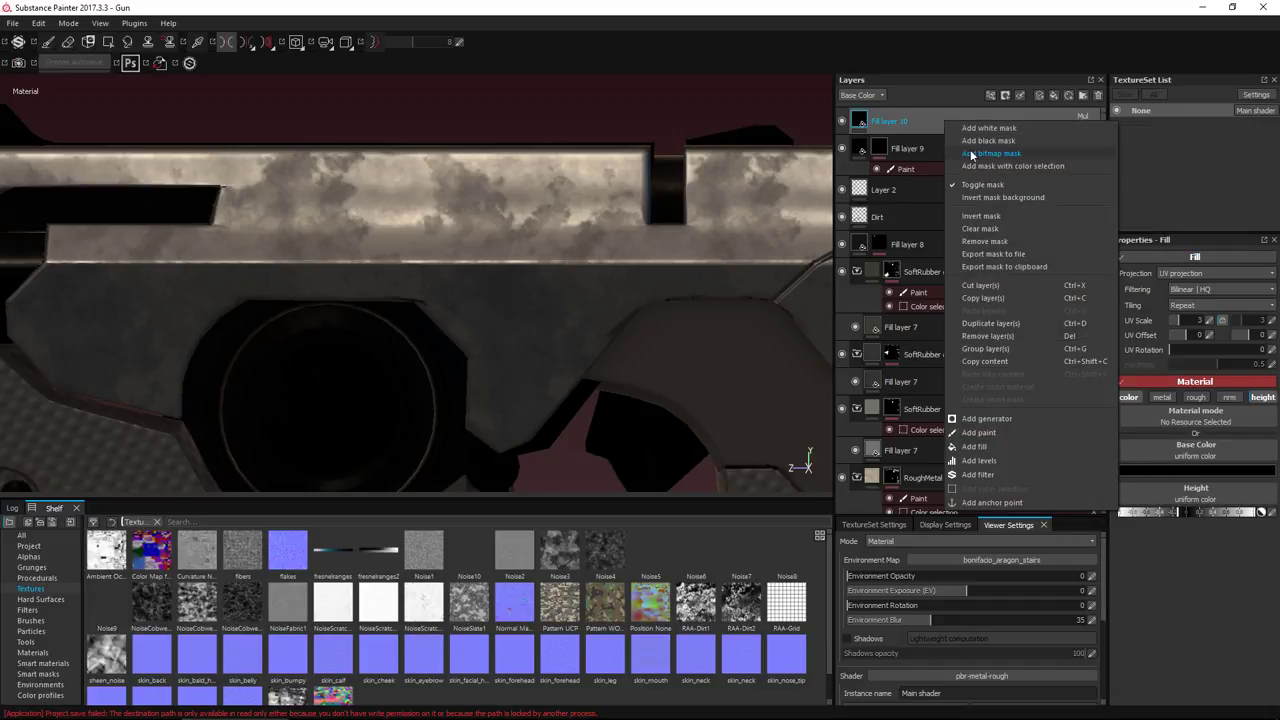
click(980, 128)
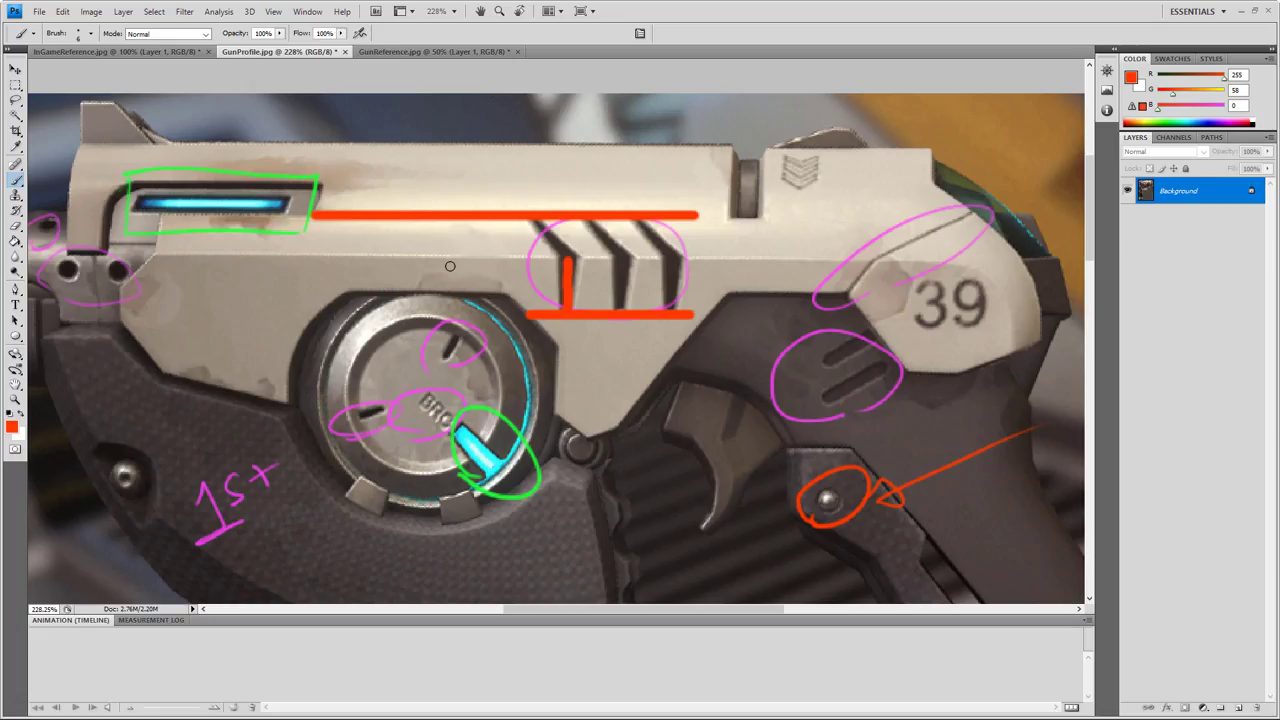
Outline the first angled vent with straight lines on Fill layer 10's mask, in the body above the round dial, checking the reference
key(alt+Tab)
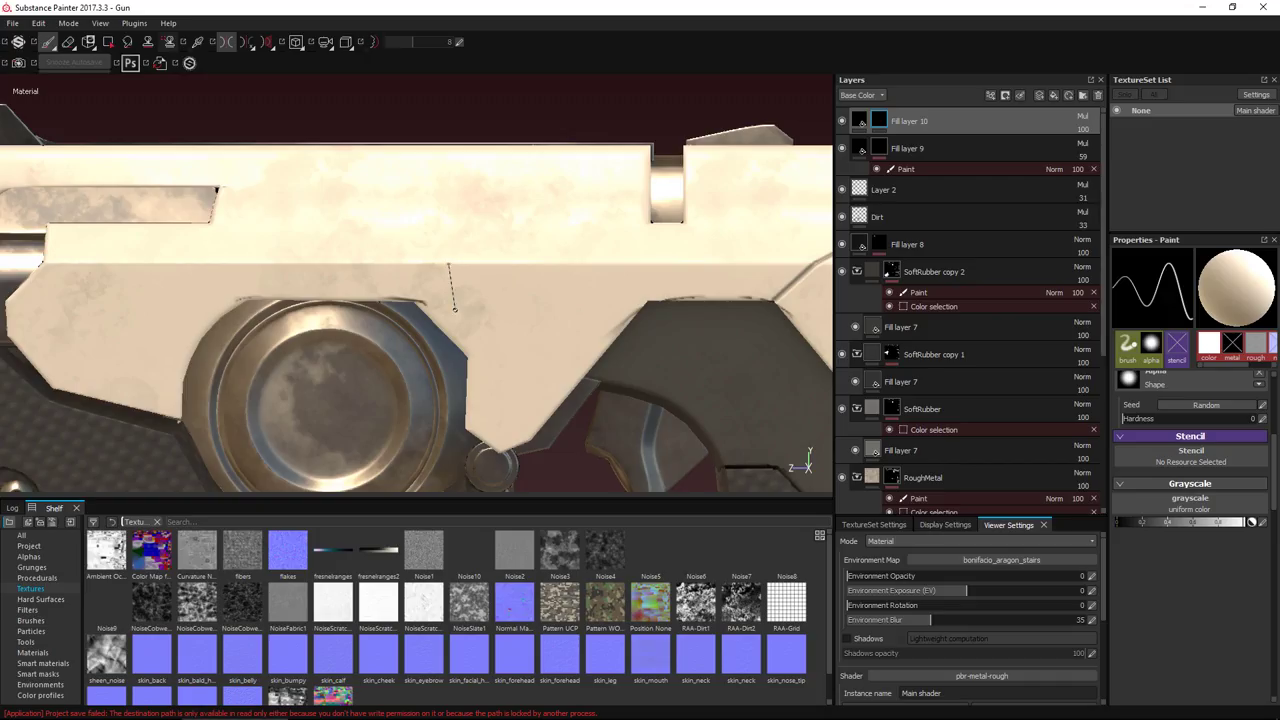
shift+click(457, 321)
key(alt+Tab)
key(alt+Tab)
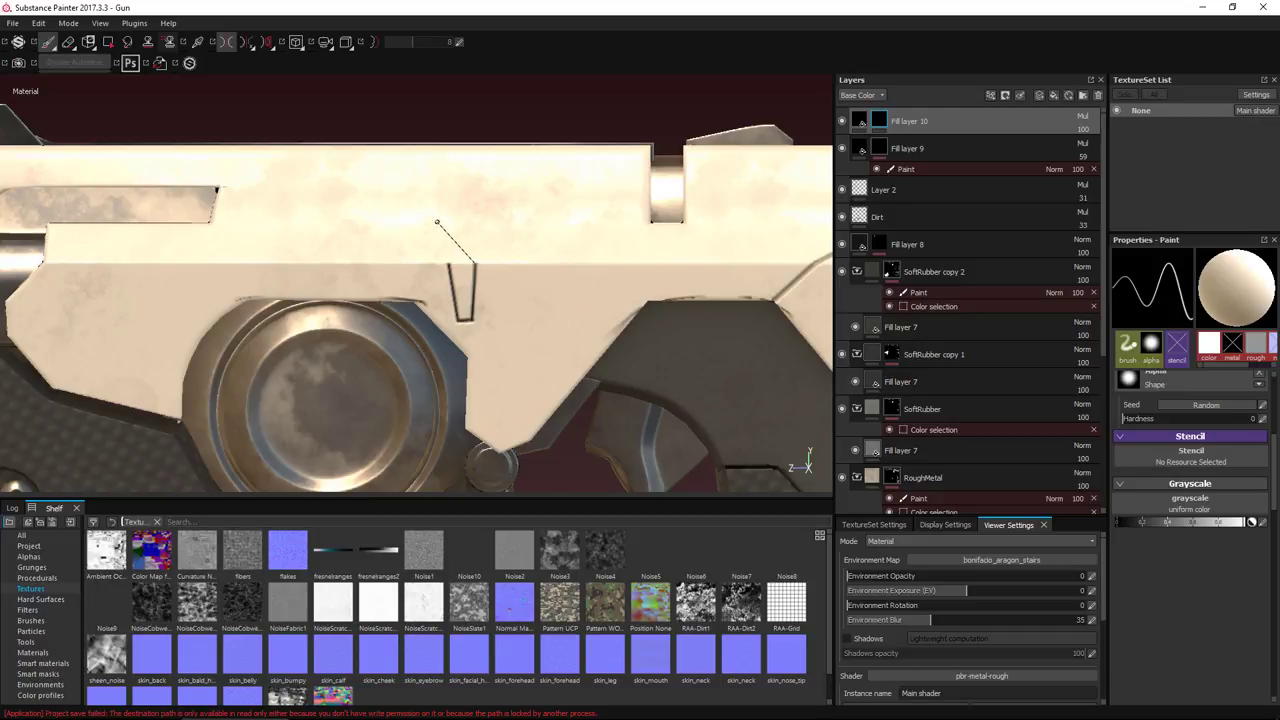
shift+click(436, 221)
shift+click(423, 222)
Compare the outline with the GunProfile.jpg reference, and undo and redraw the slanted upper part of the first vent with a slightly wider end
key(alt+Tab)
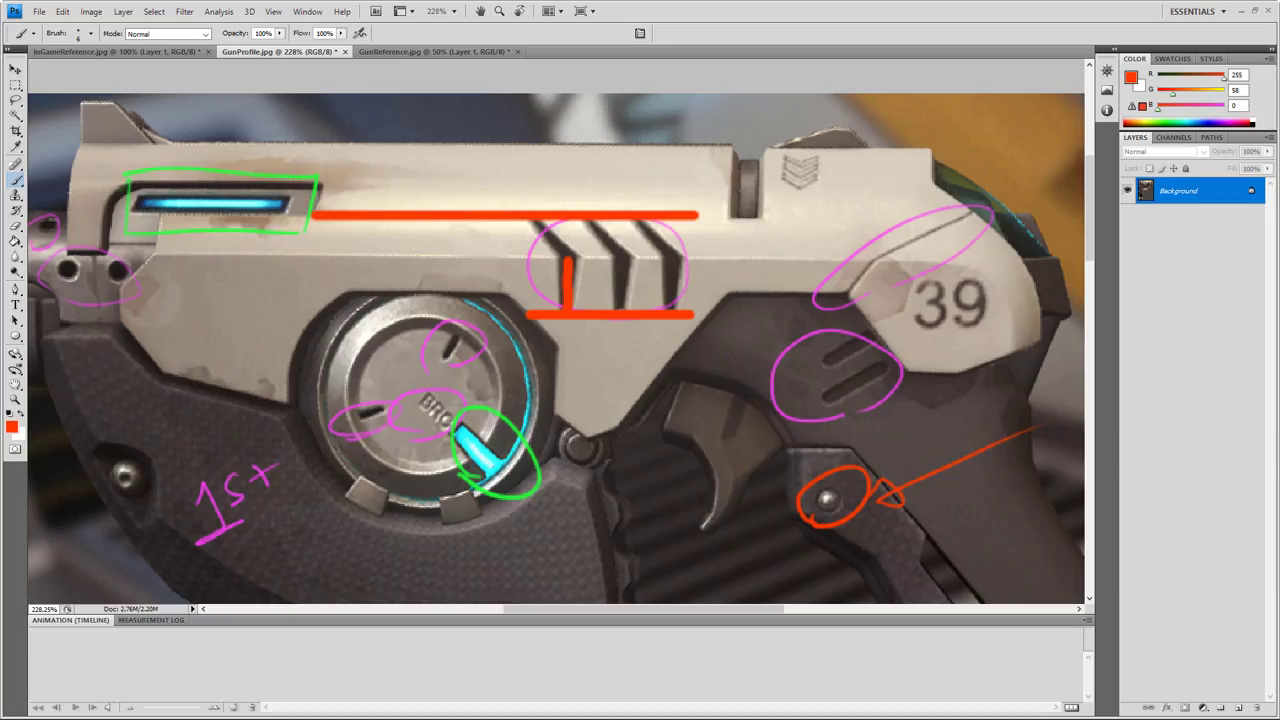
key(alt+Tab)
key(alt+Tab)
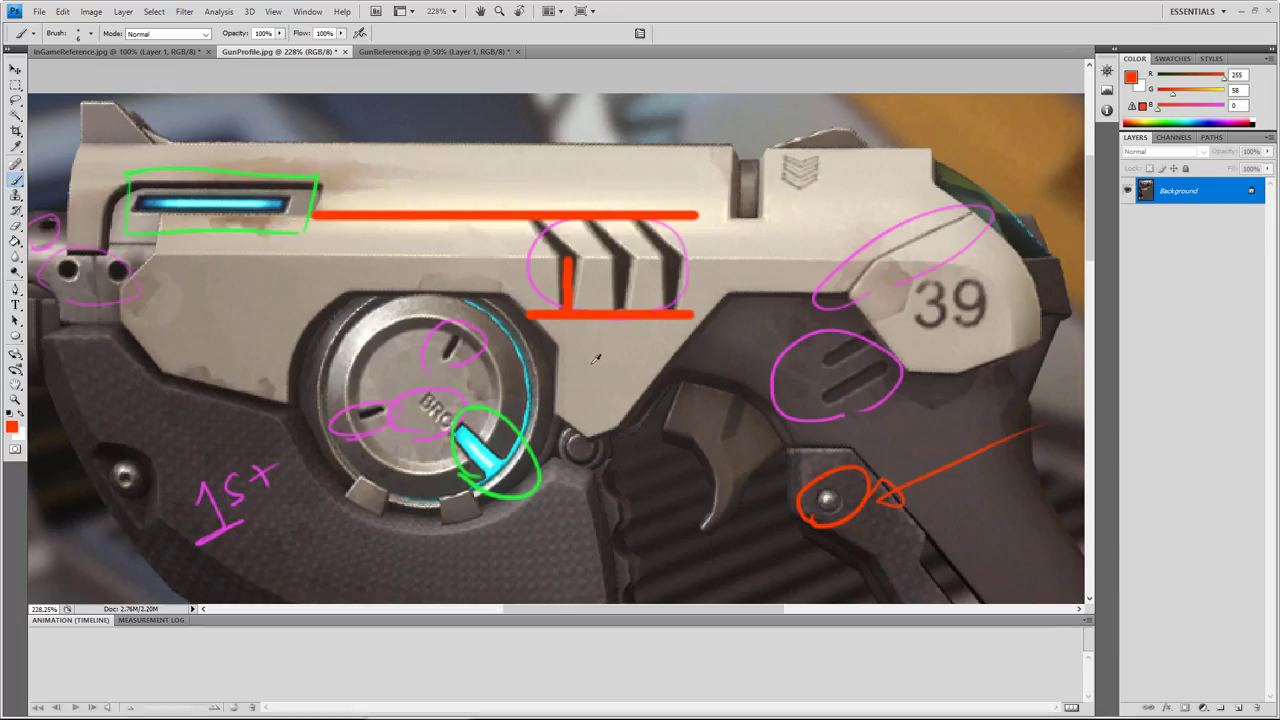
key(alt+Tab)
key(ctrl)
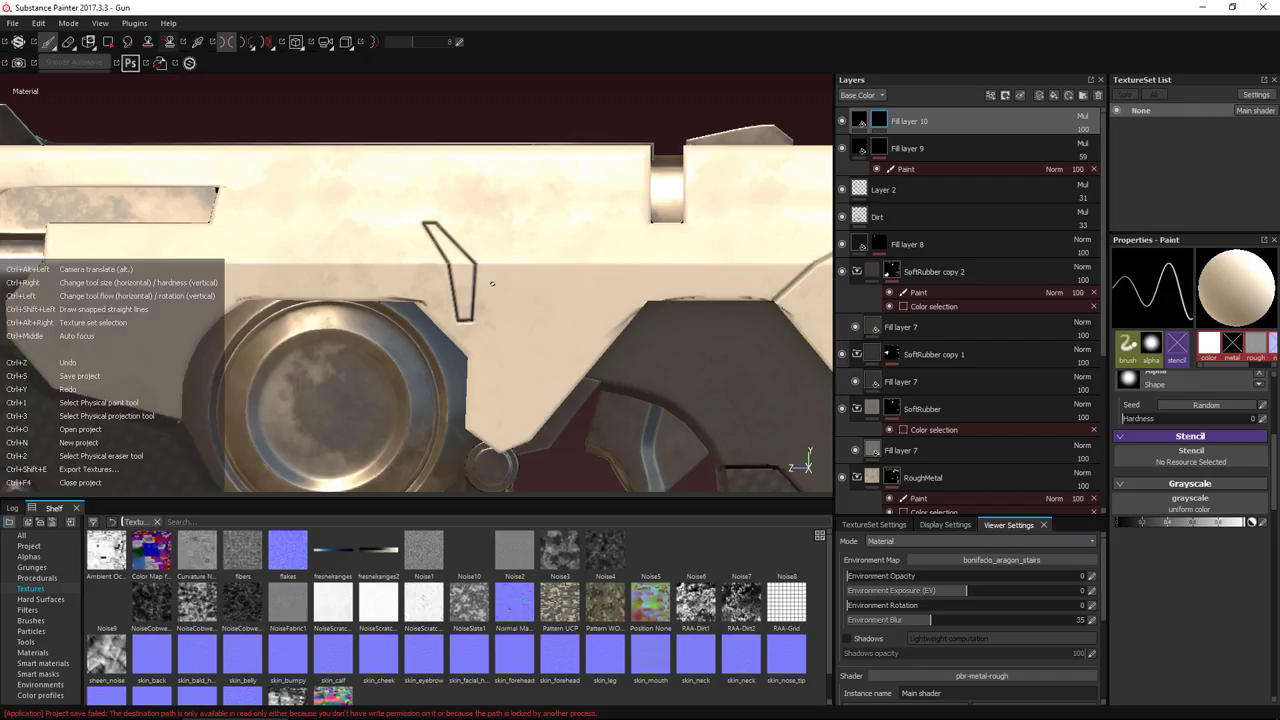
key(shift)
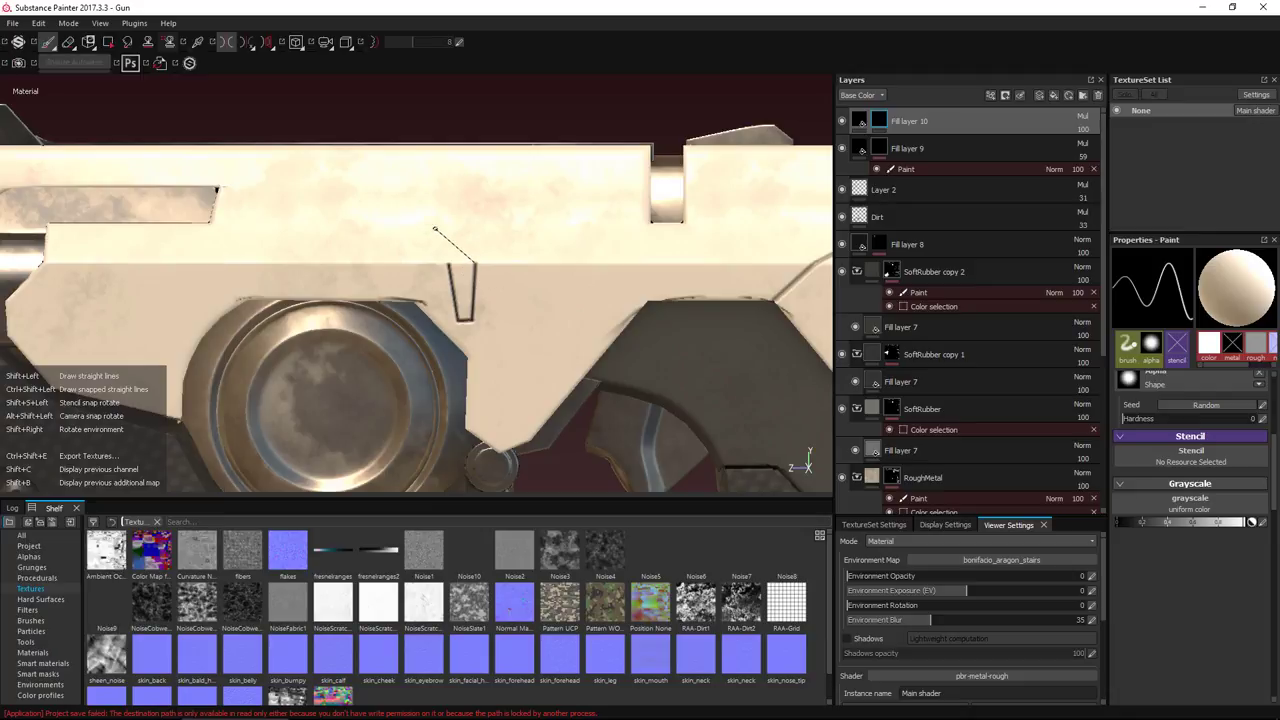
shift+click(448, 262)
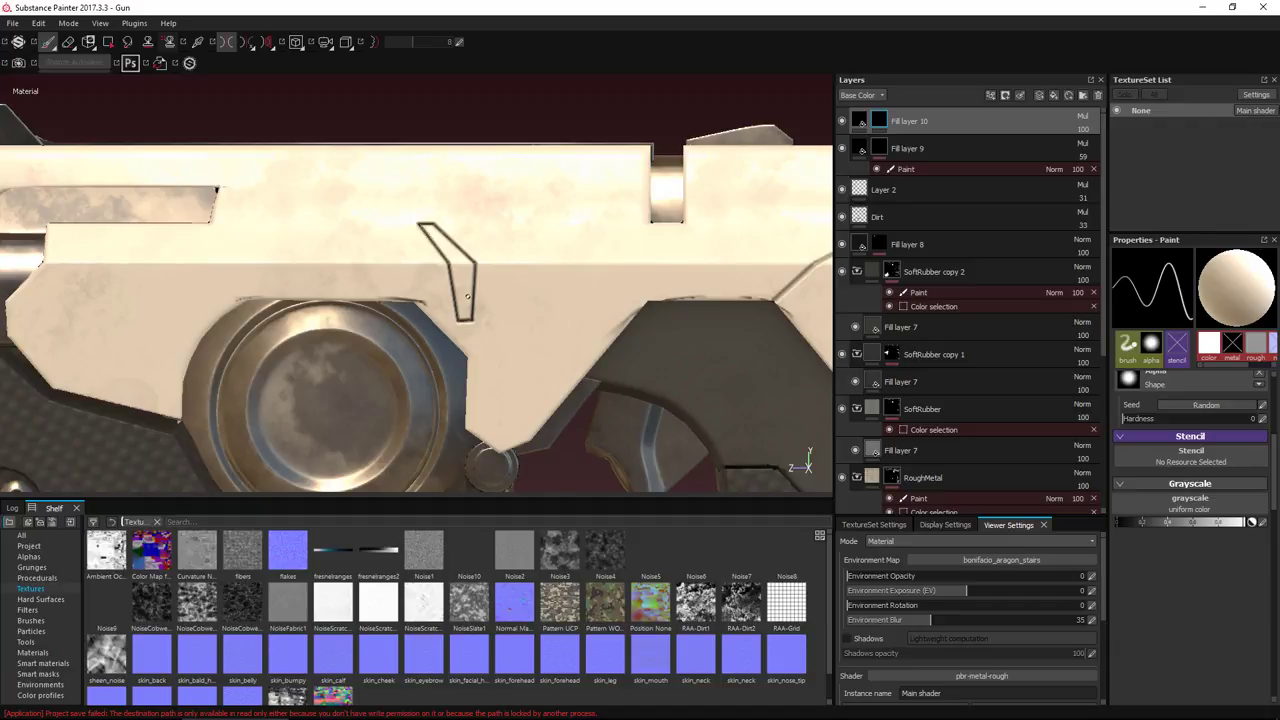
Enlarge the brush and fill the inside of the first vent's lower and slanted sections on the mask
key(bracketright)
key(bracketright)
key(bracketright)
drag(455, 266, 457, 290)
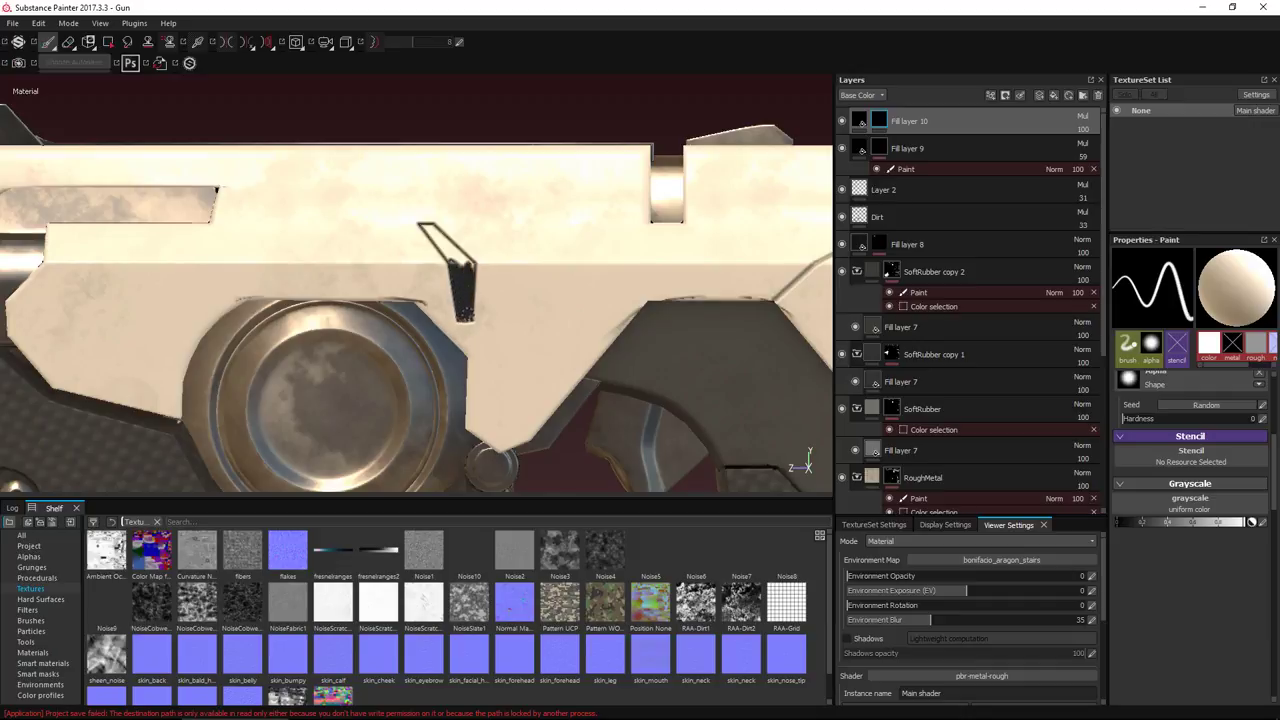
click(226, 42)
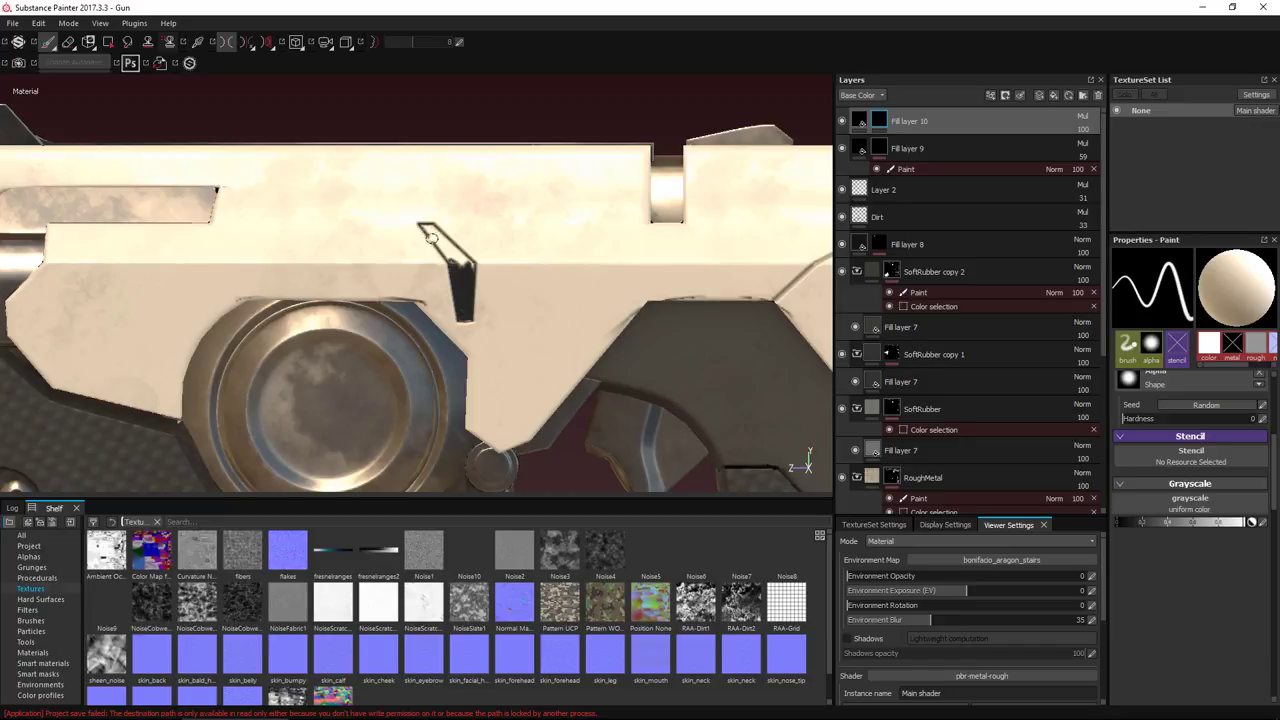
mouse_move(432, 238)
mouse_down()
mouse_move(445, 254)
mouse_move(434, 238)
mouse_up()
Try to copy the first vent beside itself with the Clone tool, using its lower section as the source
key(c)
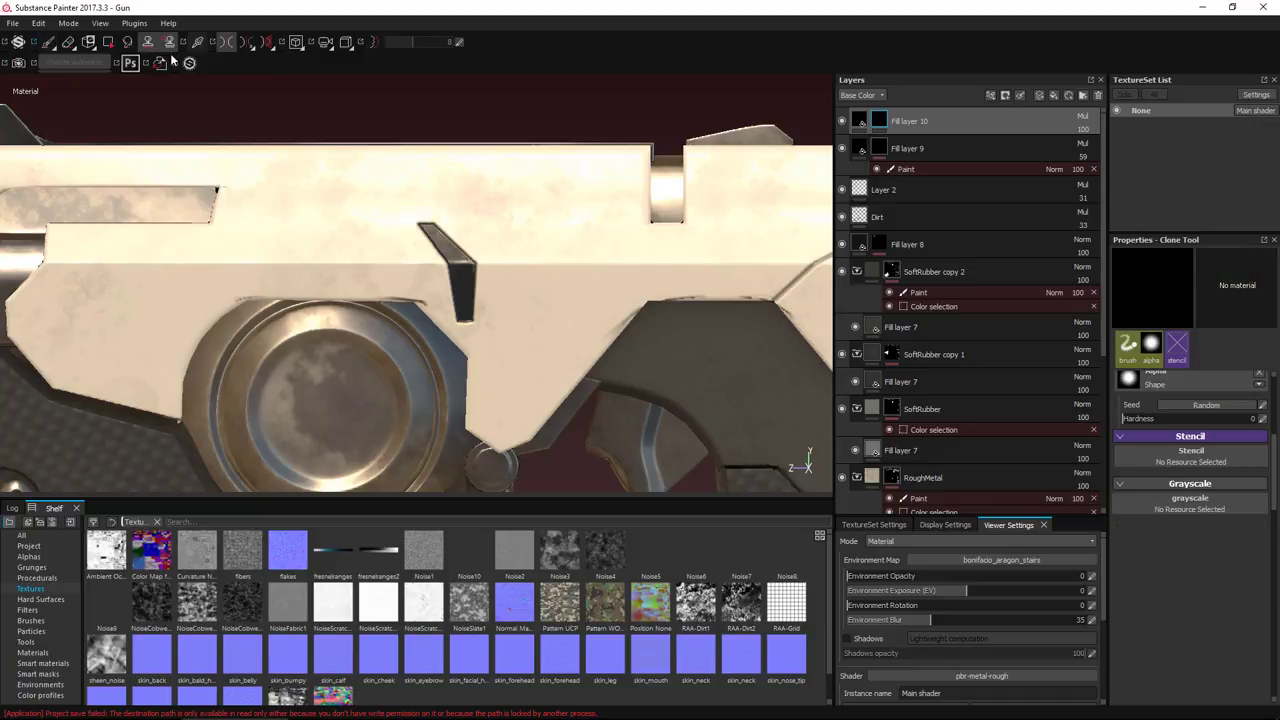
click(430, 230)
click(462, 301)
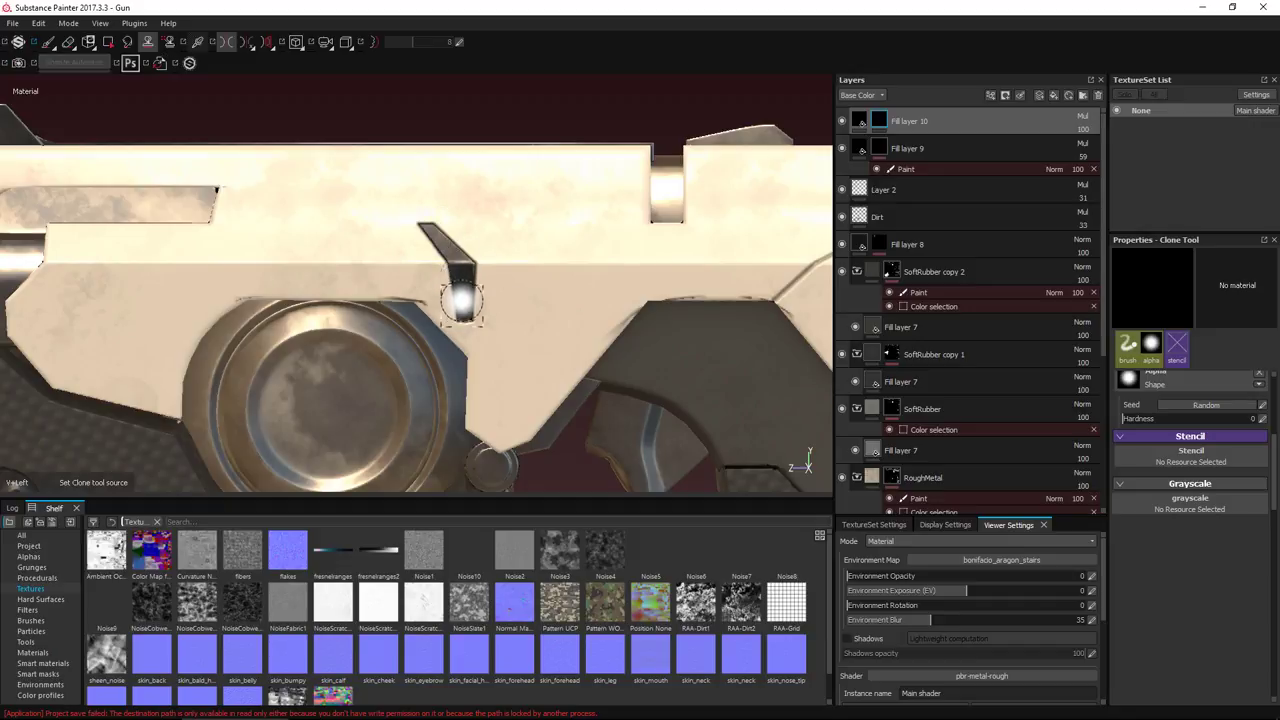
mouse_move(516, 221)
mouse_down()
mouse_move(527, 246)
mouse_move(512, 178)
mouse_move(486, 156)
mouse_move(505, 168)
mouse_move(513, 226)
mouse_up()
key(ctrl+z)
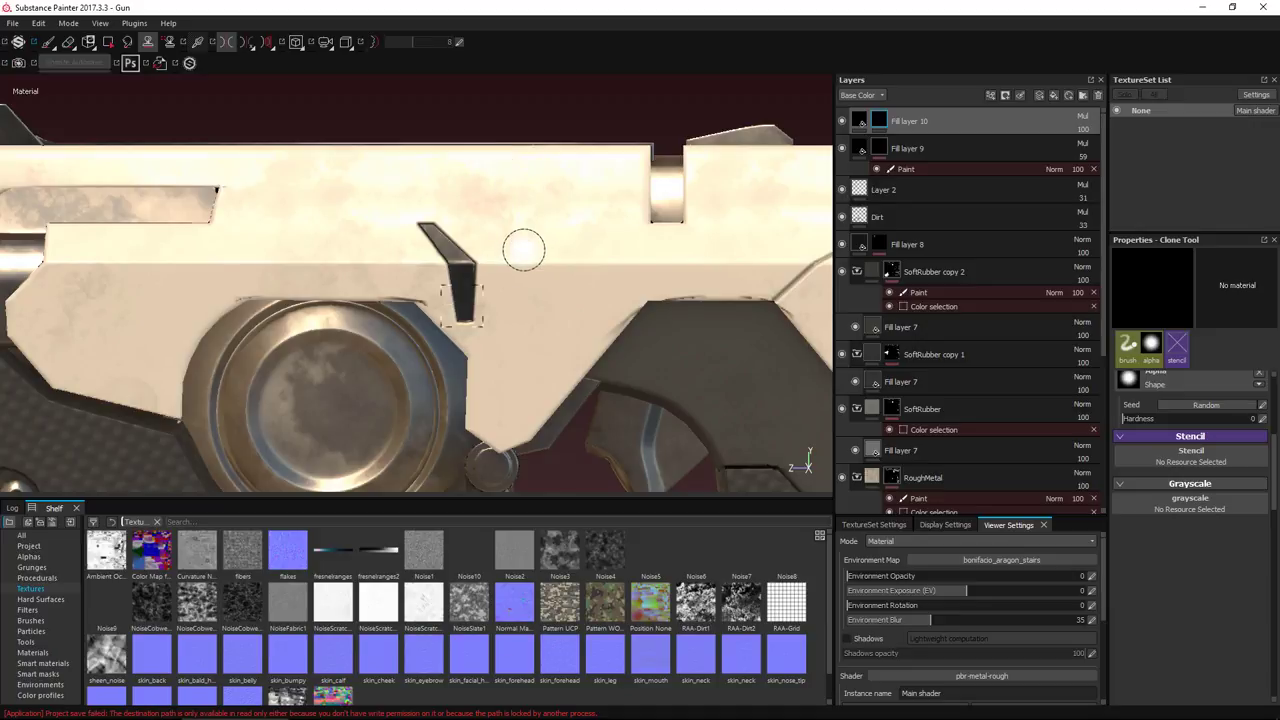
key(c)
key(c)
key(c)
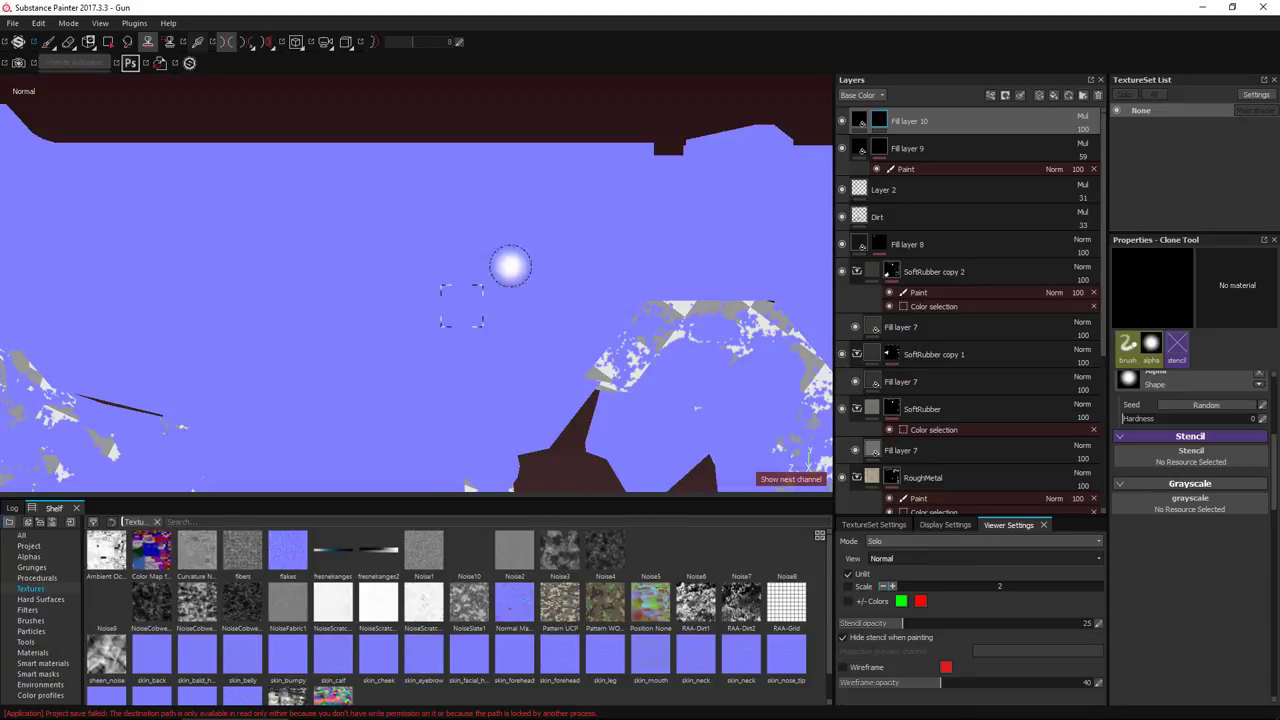
key(c)
click(895, 541)
click(895, 567)
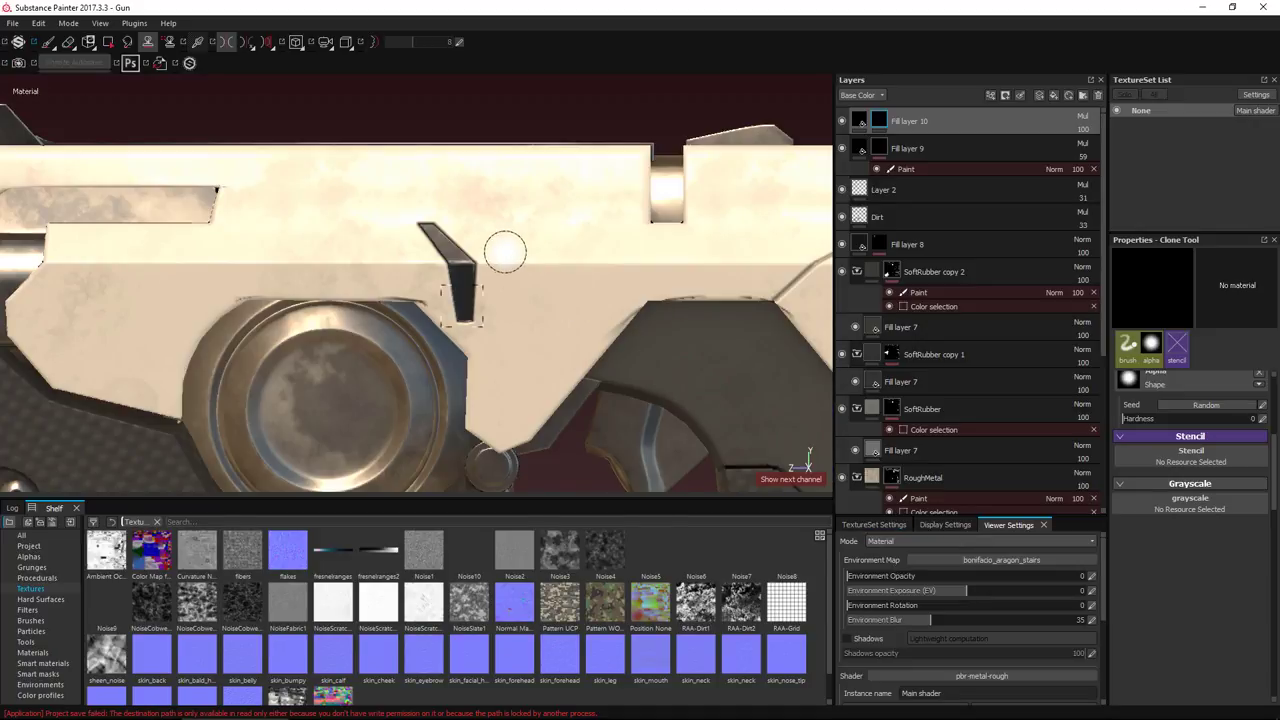
Set the clone source to the first vent's upper end and try cloning the vent toward the rear of the gun
key(v)
click(428, 229)
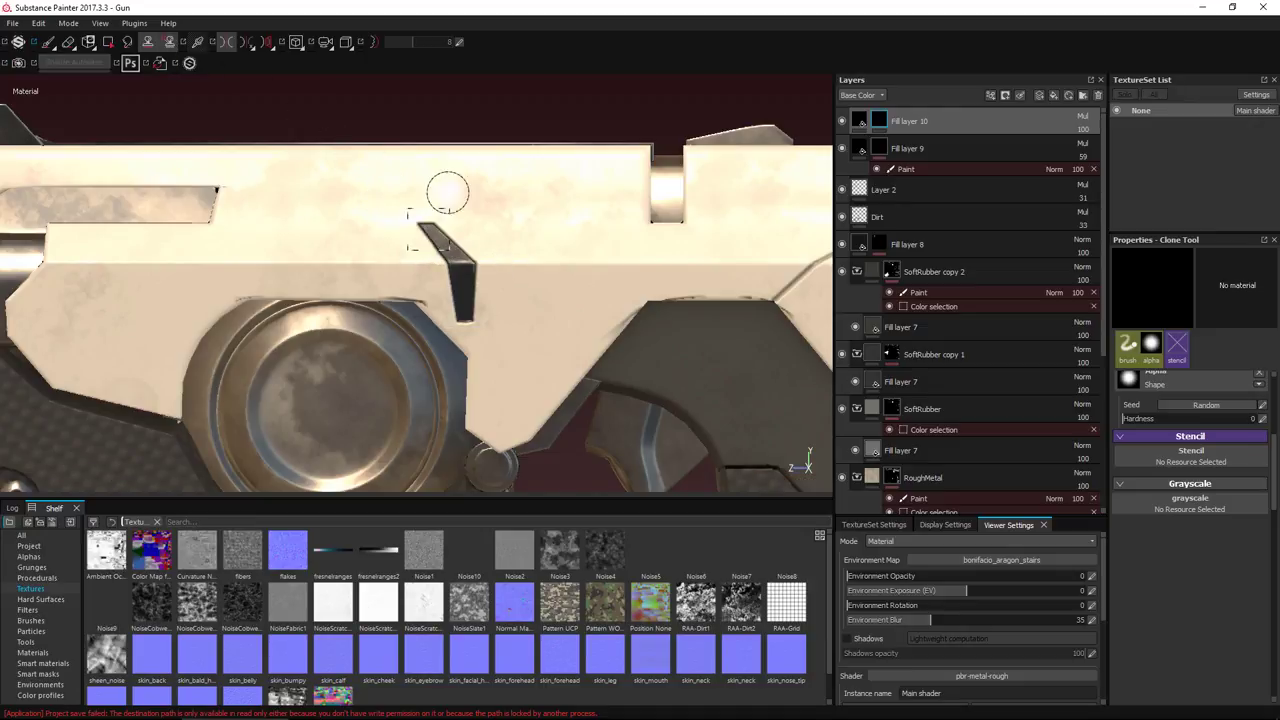
mouse_move(465, 215)
mouse_down()
mouse_move(500, 251)
mouse_move(497, 343)
mouse_move(542, 278)
mouse_move(505, 236)
mouse_move(579, 254)
mouse_up()
key(ctrl+z)
key(ctrl+z)
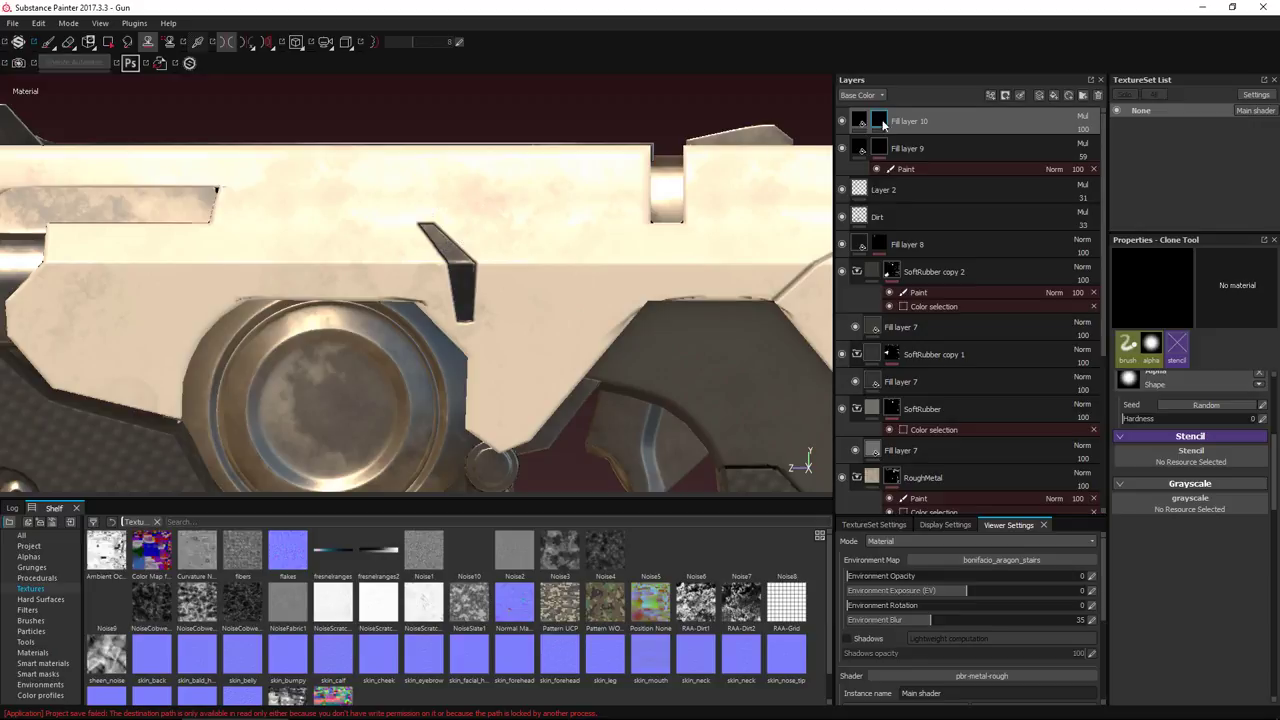
Clone the first vent into two evenly spaced copies toward the rear on Fill layer 10's mask, undoing the surplus cloning beyond them
click(902, 169)
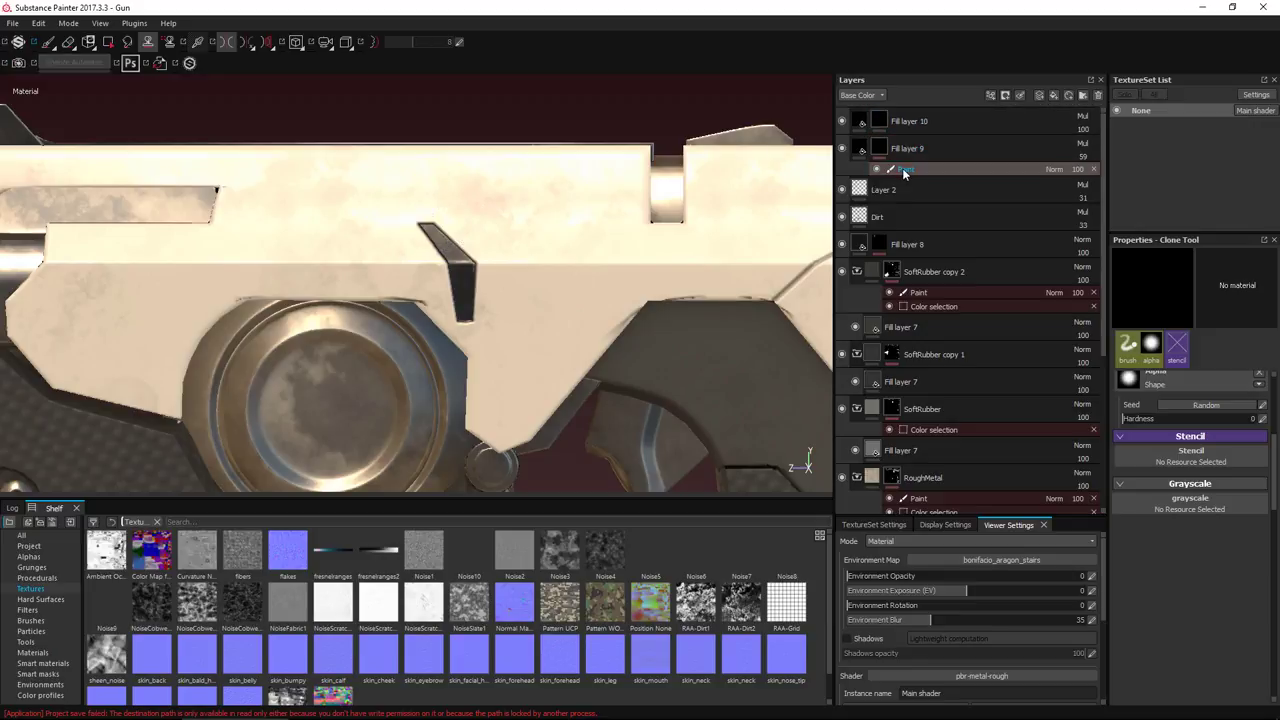
click(881, 122)
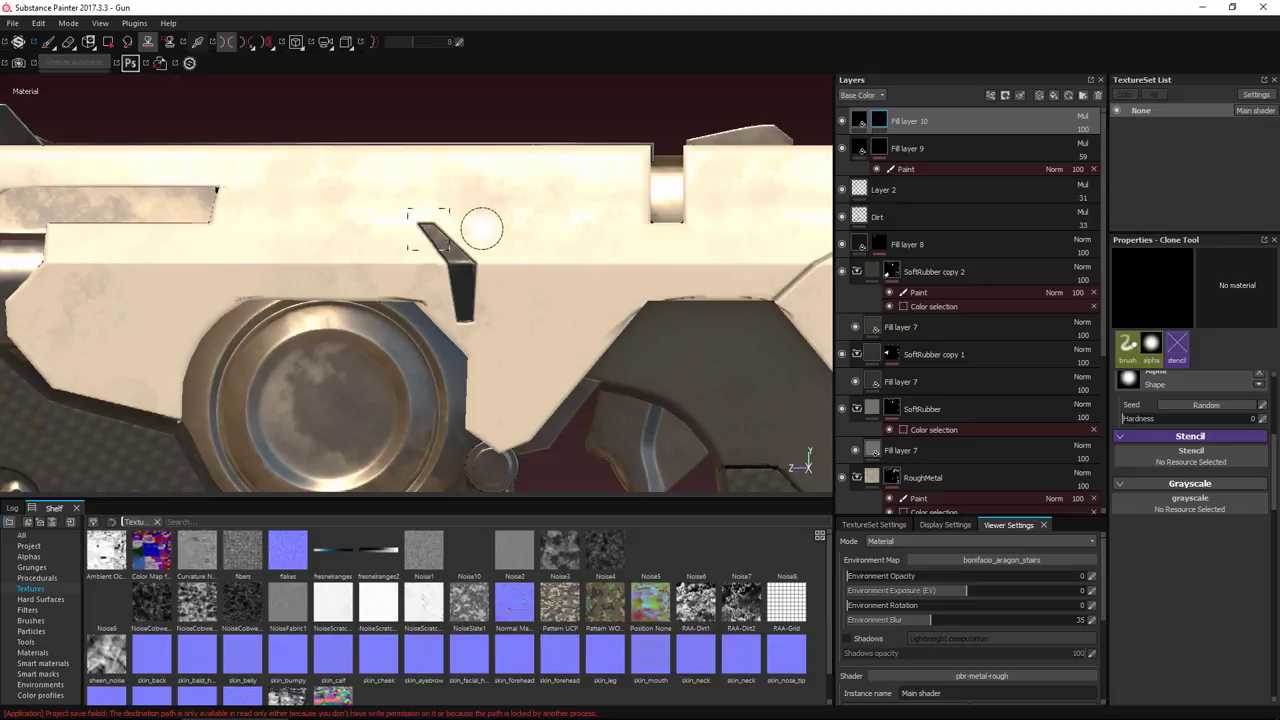
mouse_move(480, 229)
mouse_down()
mouse_move(515, 315)
mouse_move(514, 251)
mouse_move(483, 221)
mouse_move(523, 319)
mouse_move(481, 222)
mouse_move(504, 232)
mouse_move(512, 314)
mouse_move(475, 230)
mouse_move(540, 250)
mouse_move(568, 320)
mouse_move(535, 226)
mouse_move(570, 308)
mouse_move(572, 255)
mouse_move(564, 309)
mouse_move(535, 215)
mouse_move(585, 308)
mouse_move(545, 212)
mouse_move(586, 217)
mouse_move(572, 226)
mouse_up()
key(ctrl+z)
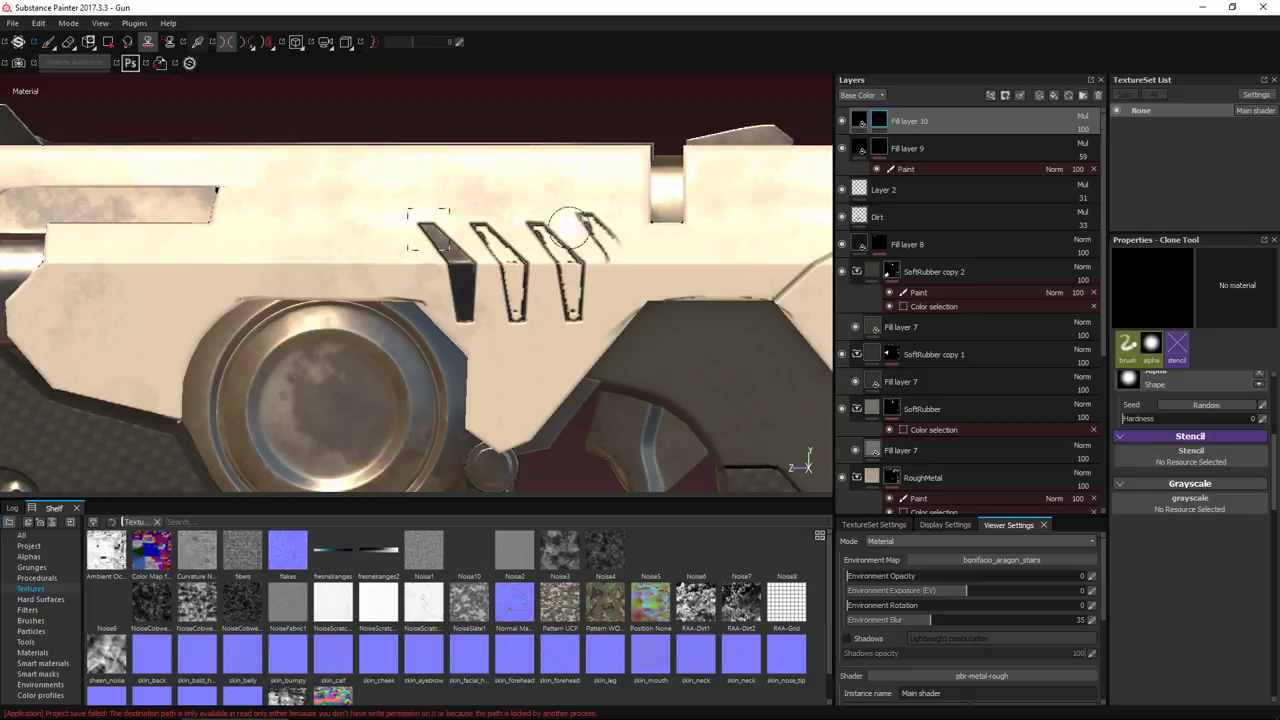
key(ctrl+z)
Paint out the leftover clone fragment beyond the third vent with black mask paint, and return the paint value to white
key(1)
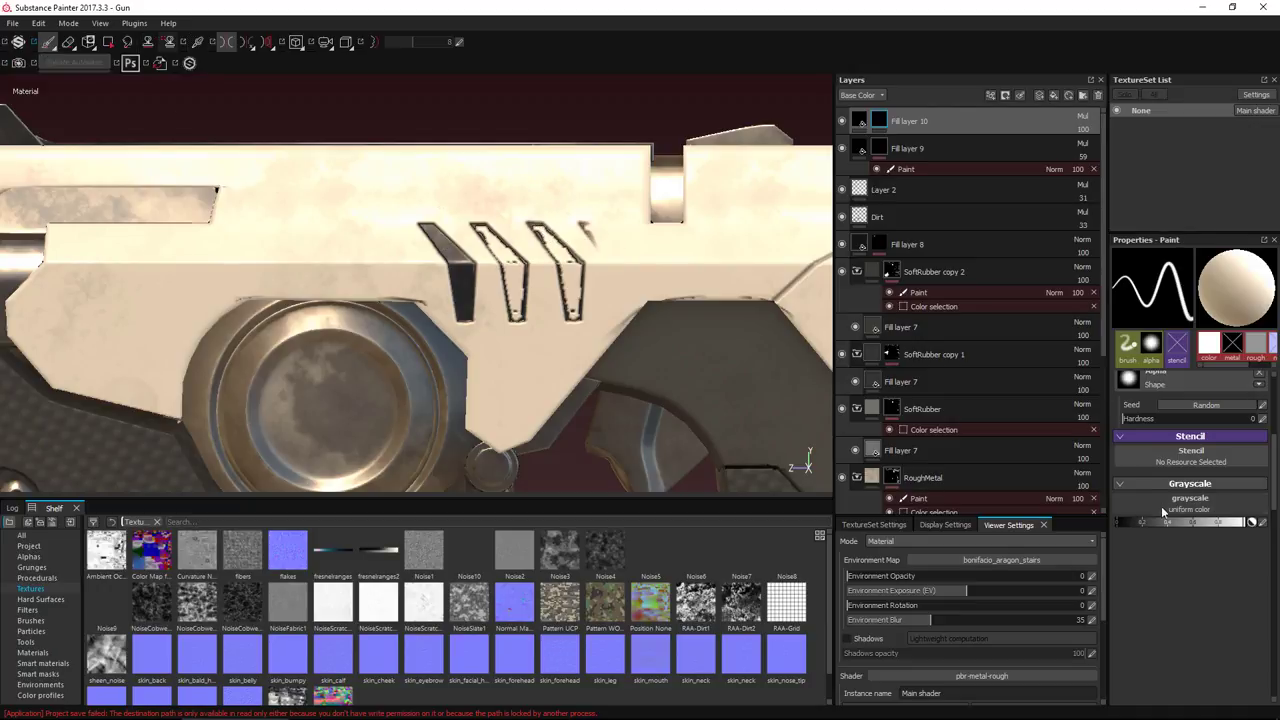
click(1117, 522)
drag(575, 221, 605, 246)
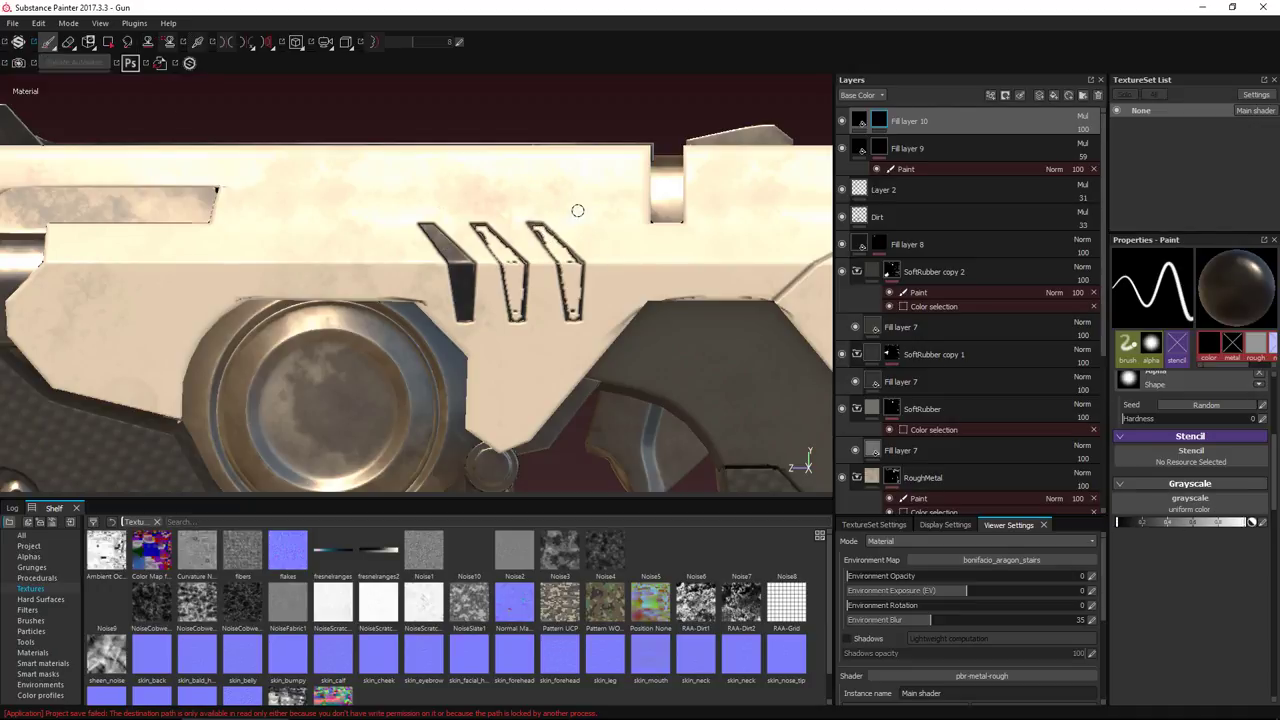
drag(1194, 524, 1262, 528)
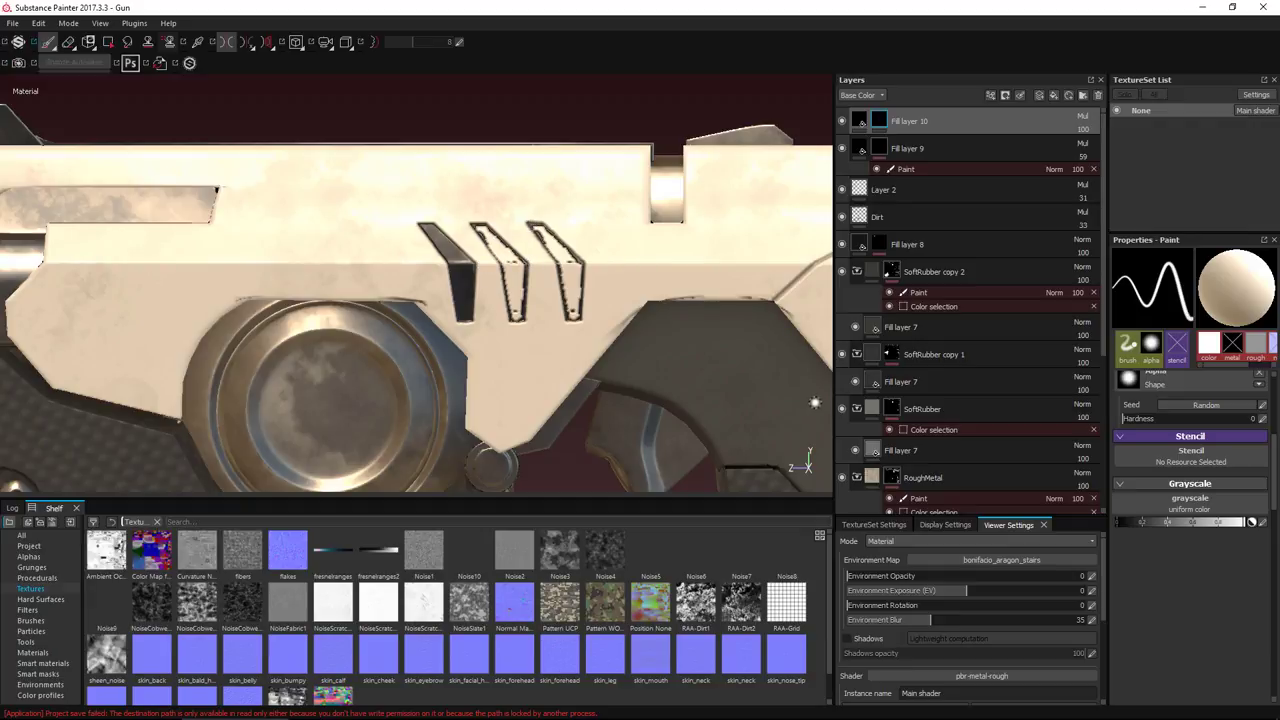
Try filling the second vent's slanted upper section with a freehand stroke
alt+right_drag(735, 312, 586, 120)
alt+drag(740, 265, 668, 328)
alt+right_drag(668, 328, 740, 362)
alt+middle_drag(740, 362, 590, 330)
alt+right_drag(590, 330, 665, 362)
alt+middle_drag(665, 362, 484, 326)
alt+right_drag(484, 326, 508, 338)
drag(425, 232, 460, 270)
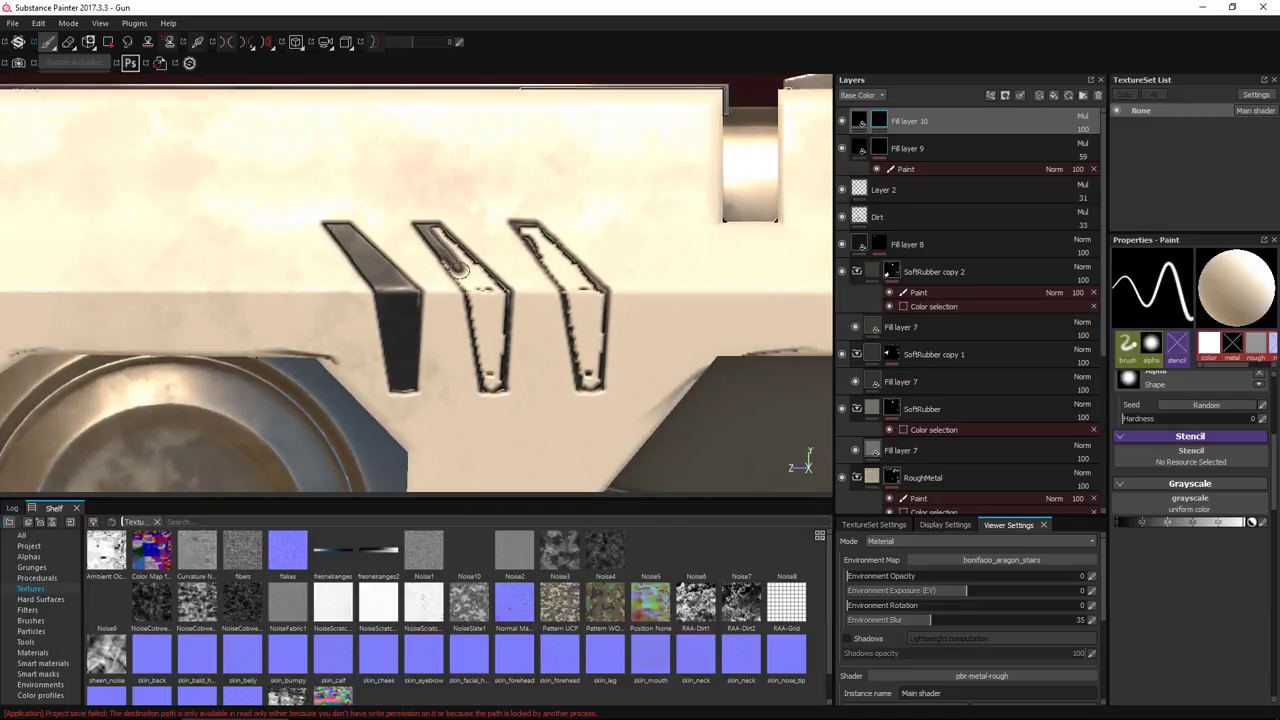
key(l)
key(ctrl+z)
Fill the second vent on Fill layer 10's mask with straight strokes along its slanted and vertical sections and a freehand stroke inside
click(424, 231)
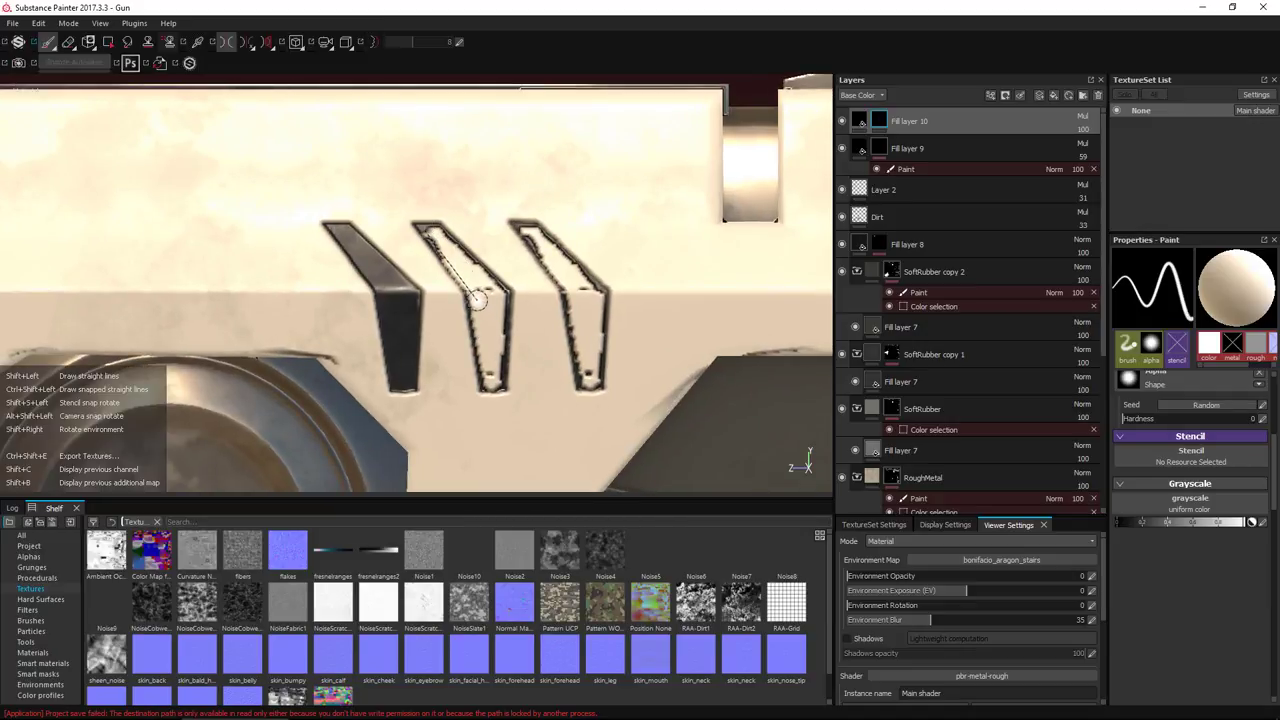
shift+click(477, 299)
click(438, 230)
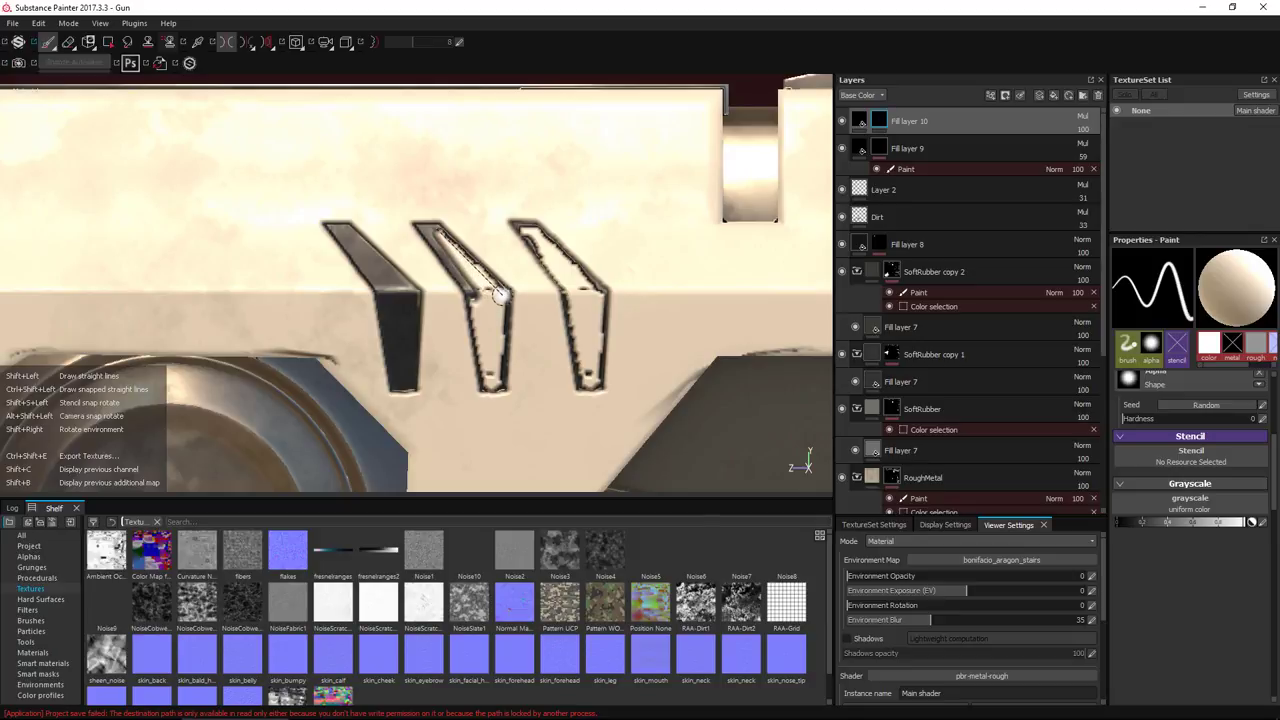
shift+click(500, 293)
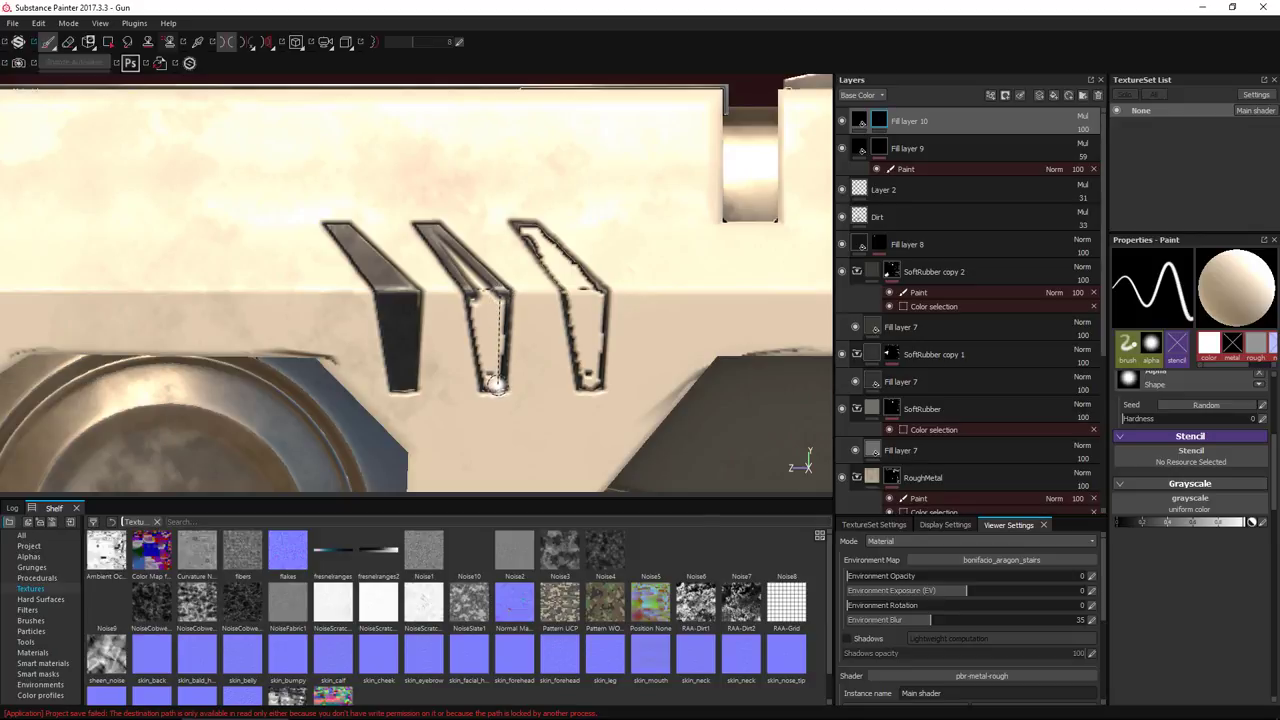
shift+click(497, 385)
shift+click(484, 386)
shift+click(476, 325)
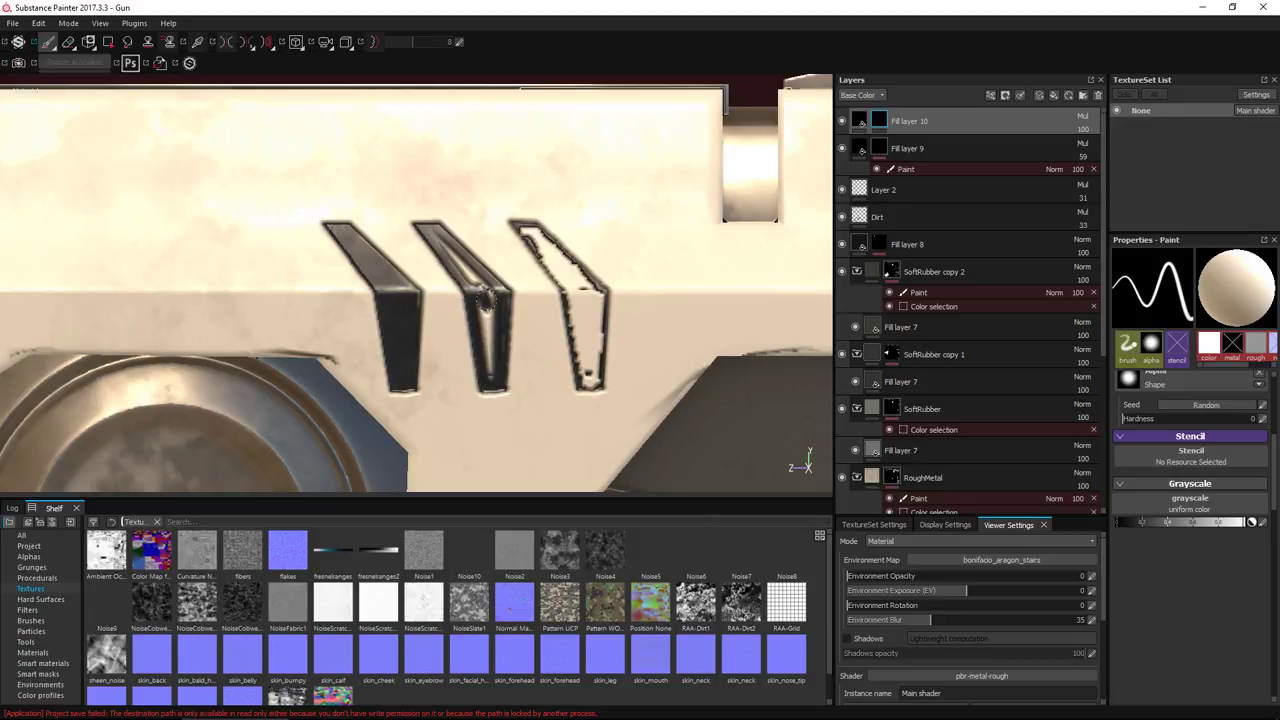
drag(437, 235, 490, 330)
Fill the third vent on Fill layer 10's mask with connected straight strokes along its edges and through its centre
mouse_move(491, 298)
alt+mouse_down()
mouse_move(420, 306)
mouse_move(410, 240)
alt+mouse_up()
click(404, 235)
shift+click(458, 308)
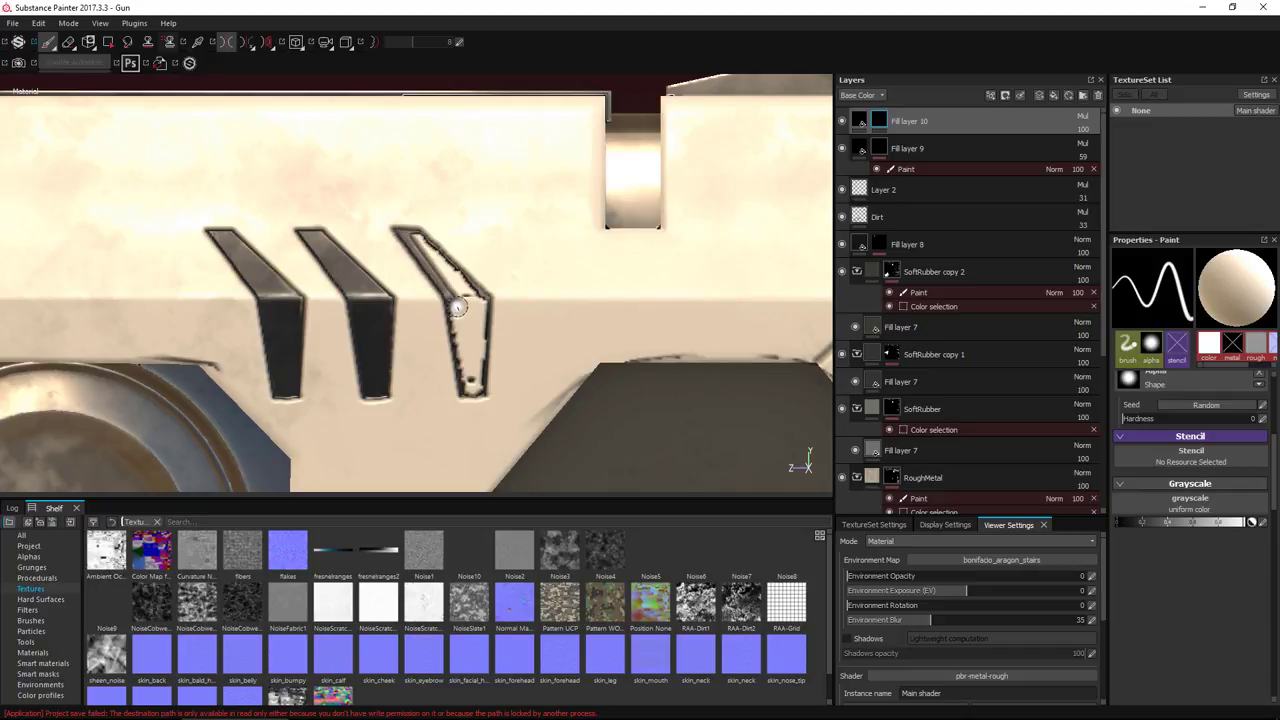
shift+click(466, 390)
shift+click(480, 391)
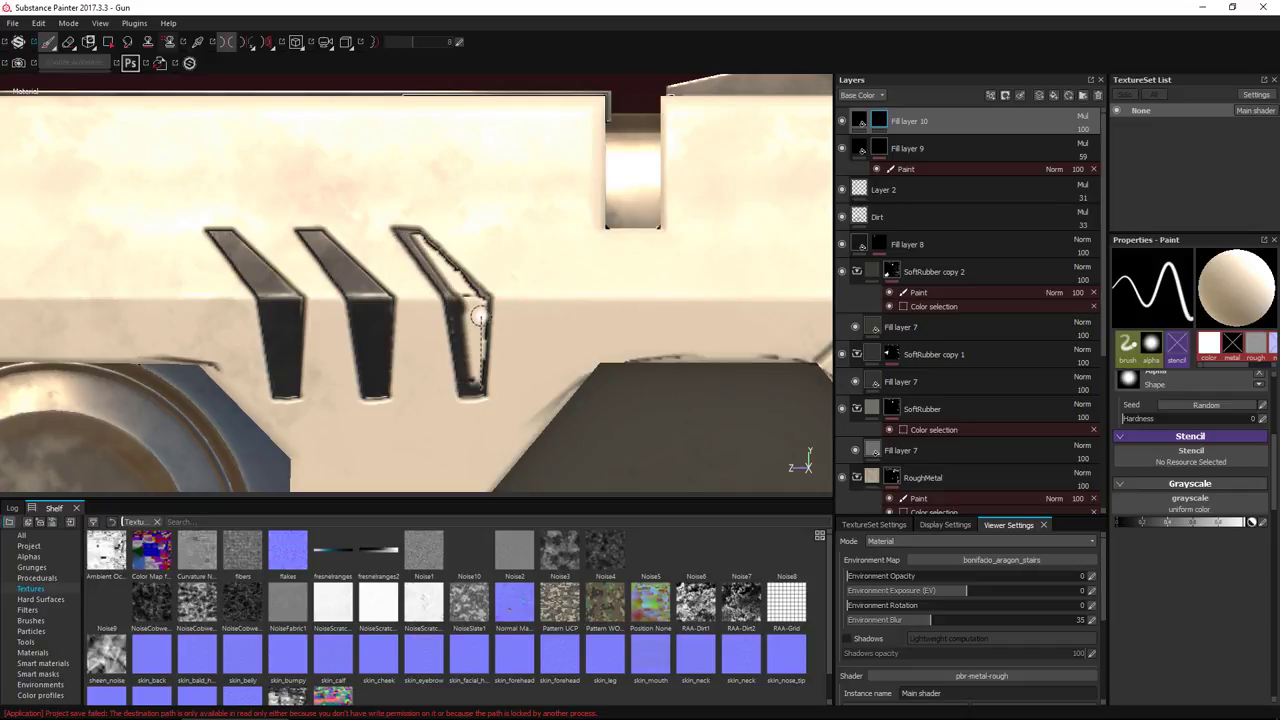
shift+click(482, 298)
shift+click(413, 233)
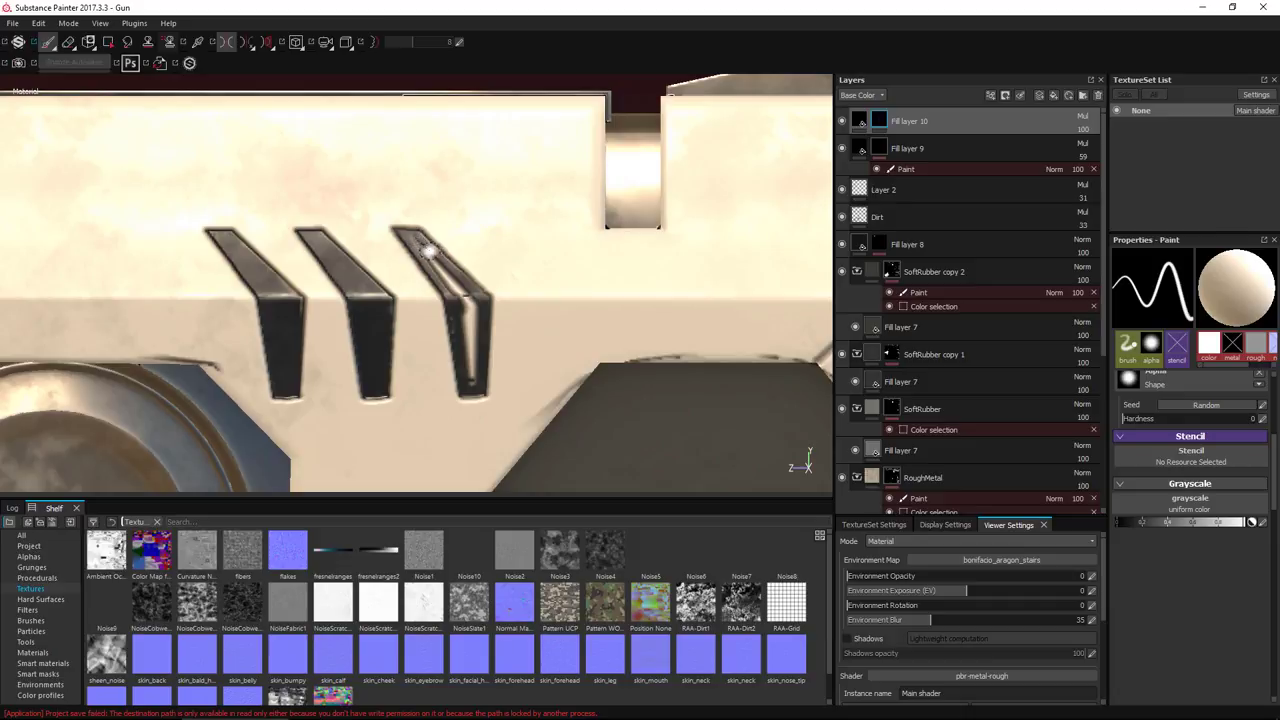
click(472, 315)
shift+click(473, 383)
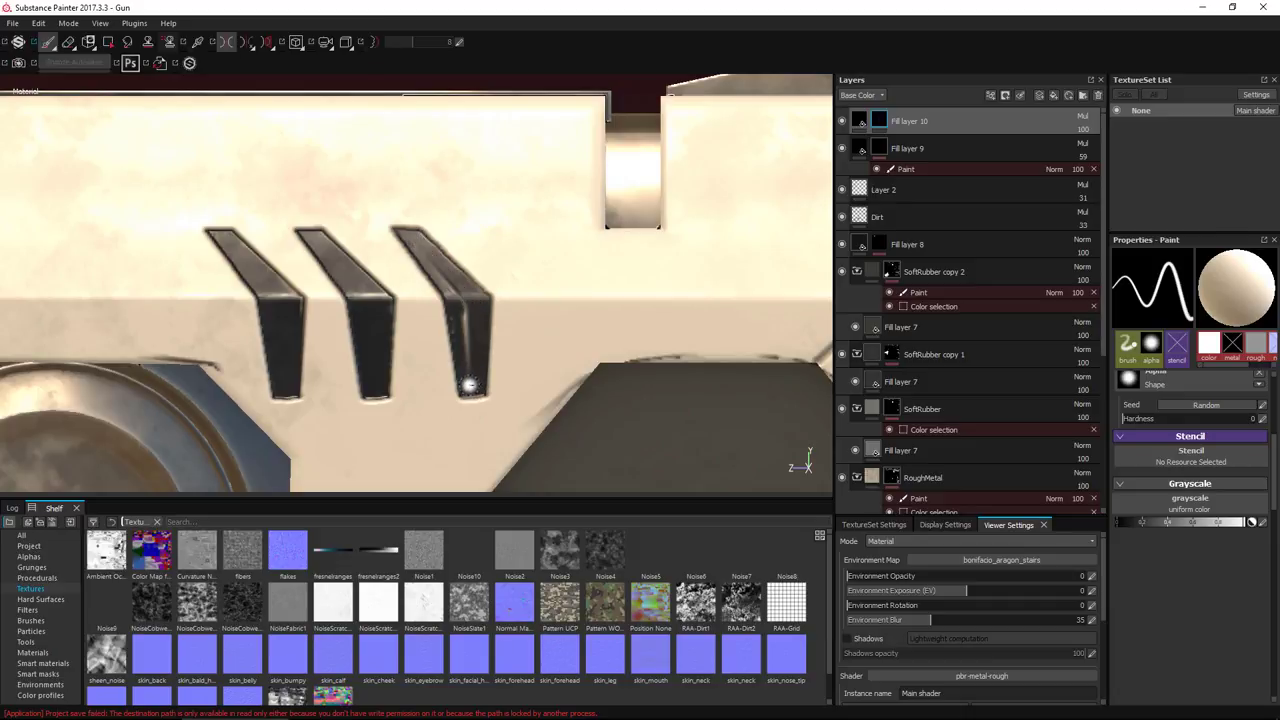
shift+click(461, 290)
shift+click(423, 250)
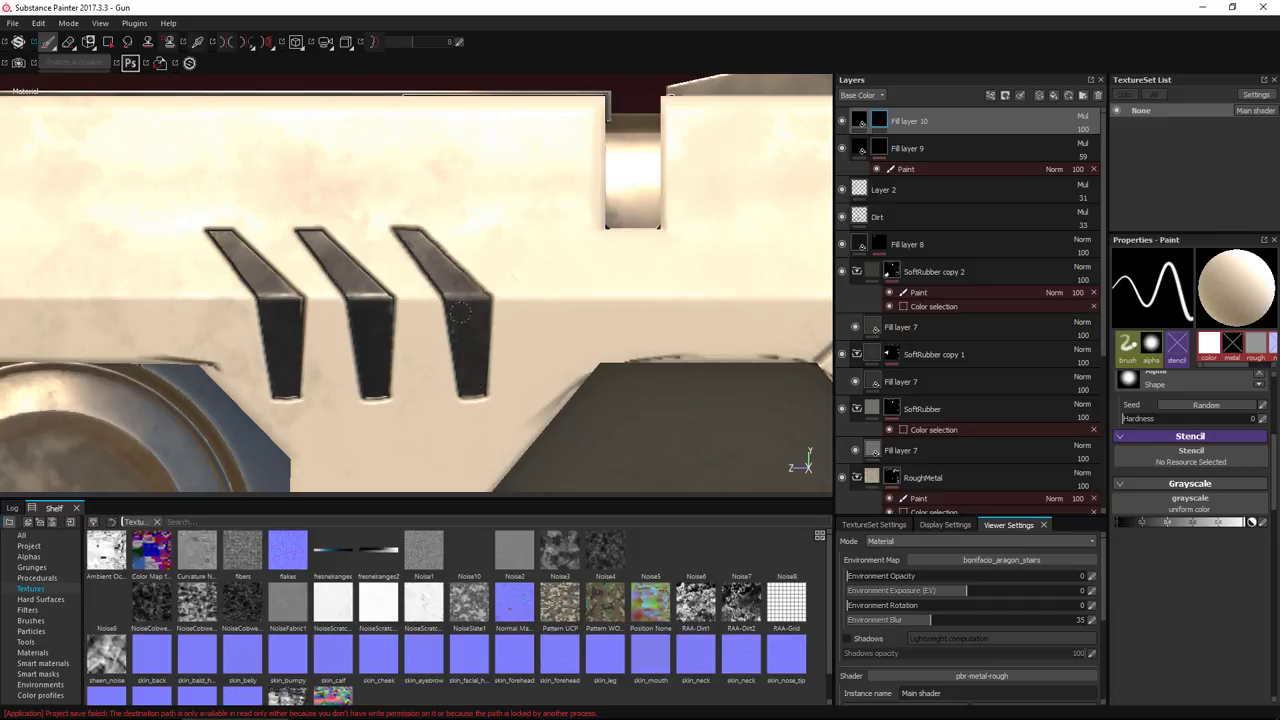
Adjust the height of Fill layer 10's fill for the vents, and return to brush painting on its mask
alt+right_drag(555, 362, 490, 300)
alt+drag(490, 300, 566, 274)
alt+drag(413, 258, 491, 214)
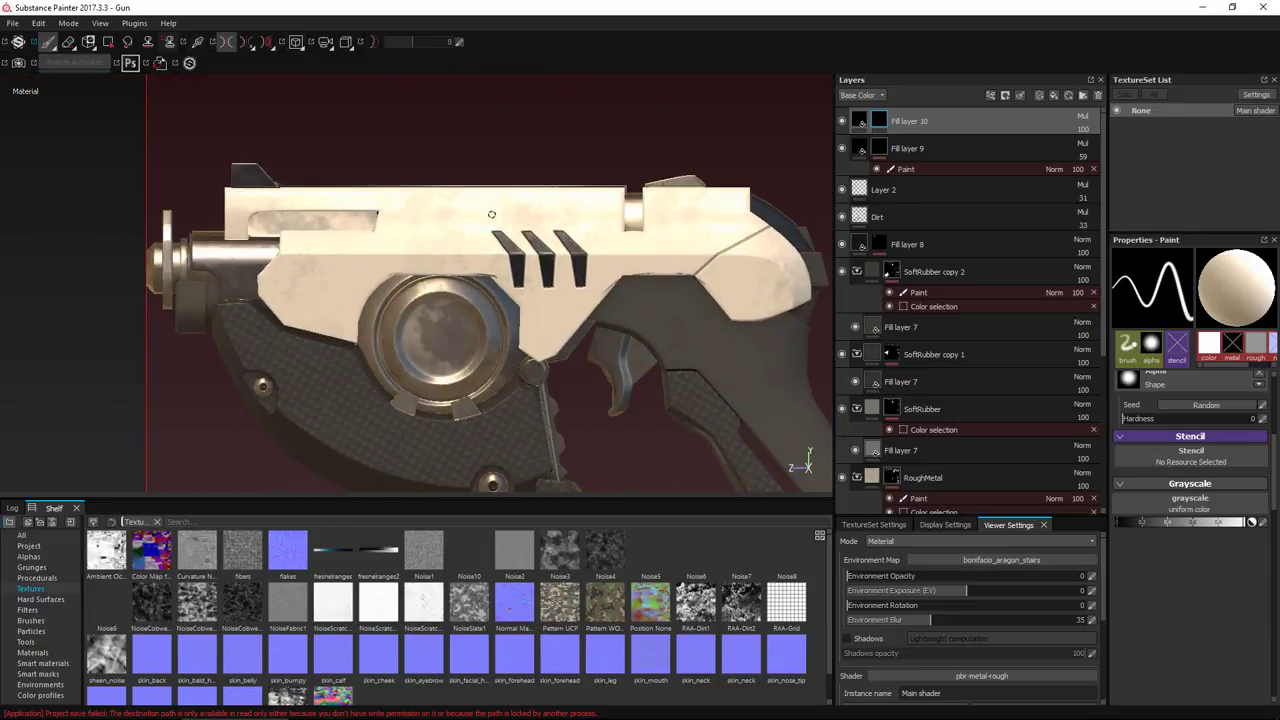
click(858, 123)
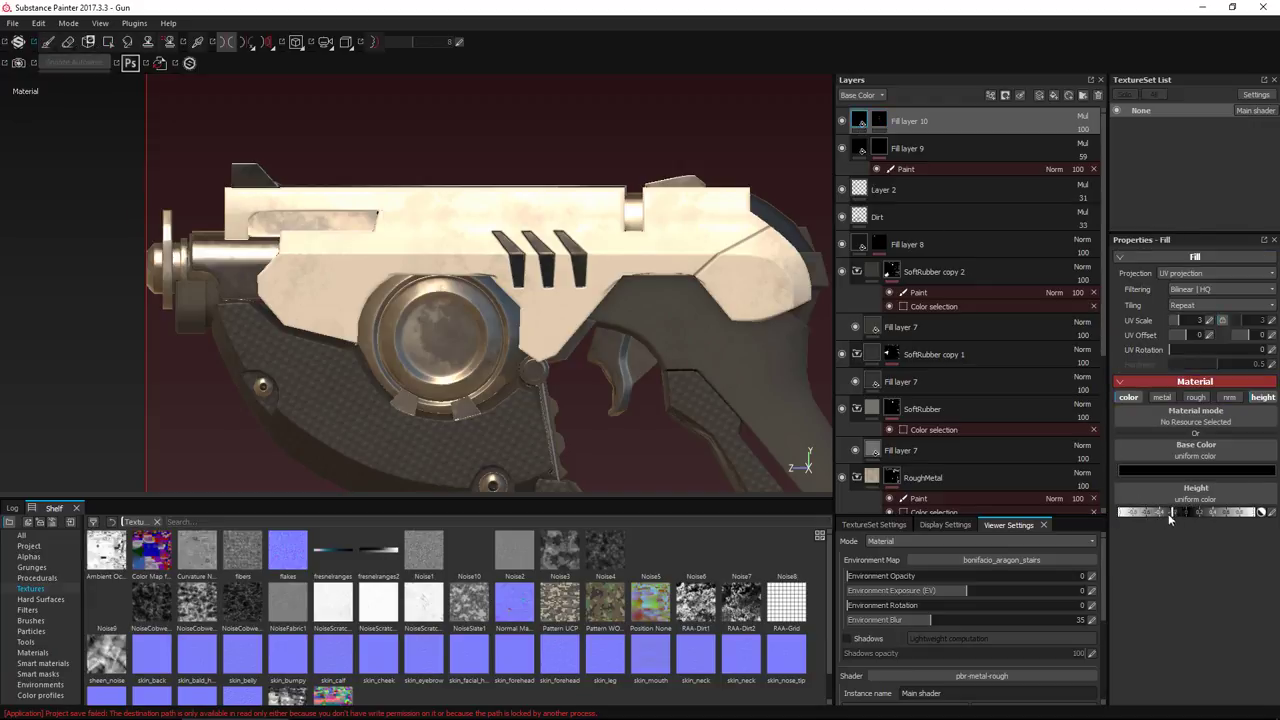
scroll(578, 203, up, 5)
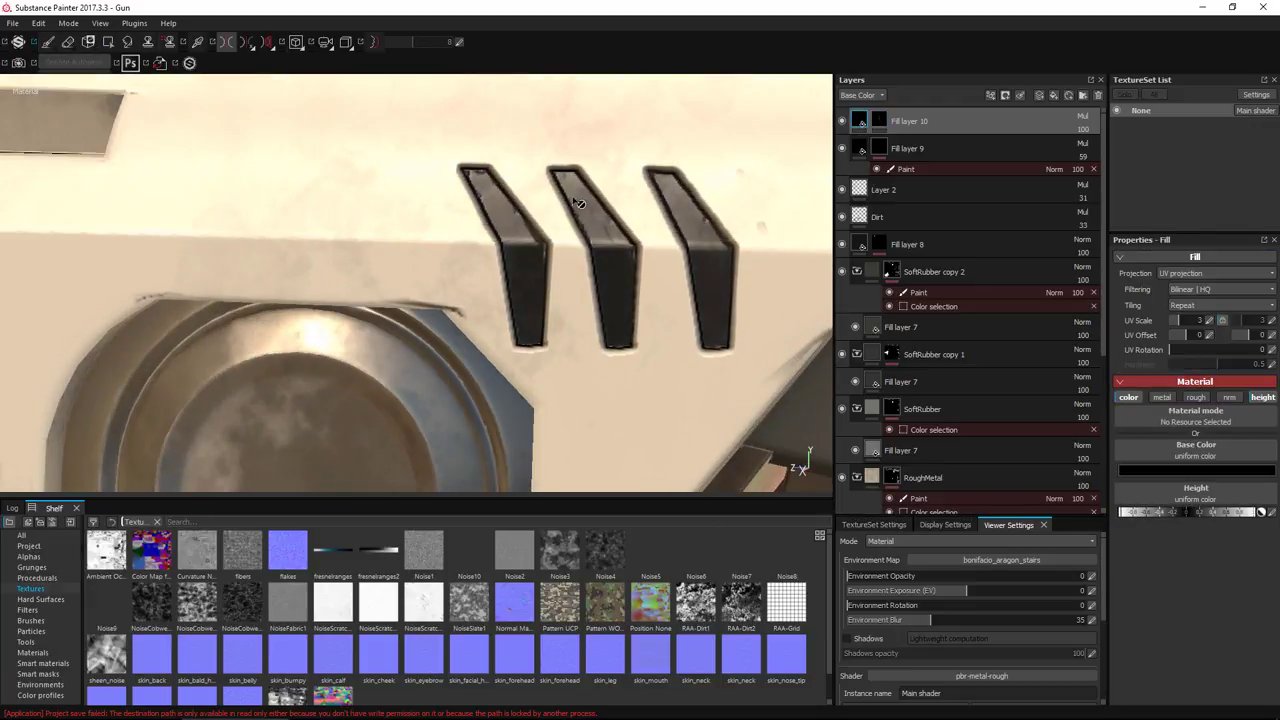
click(878, 121)
key(1)
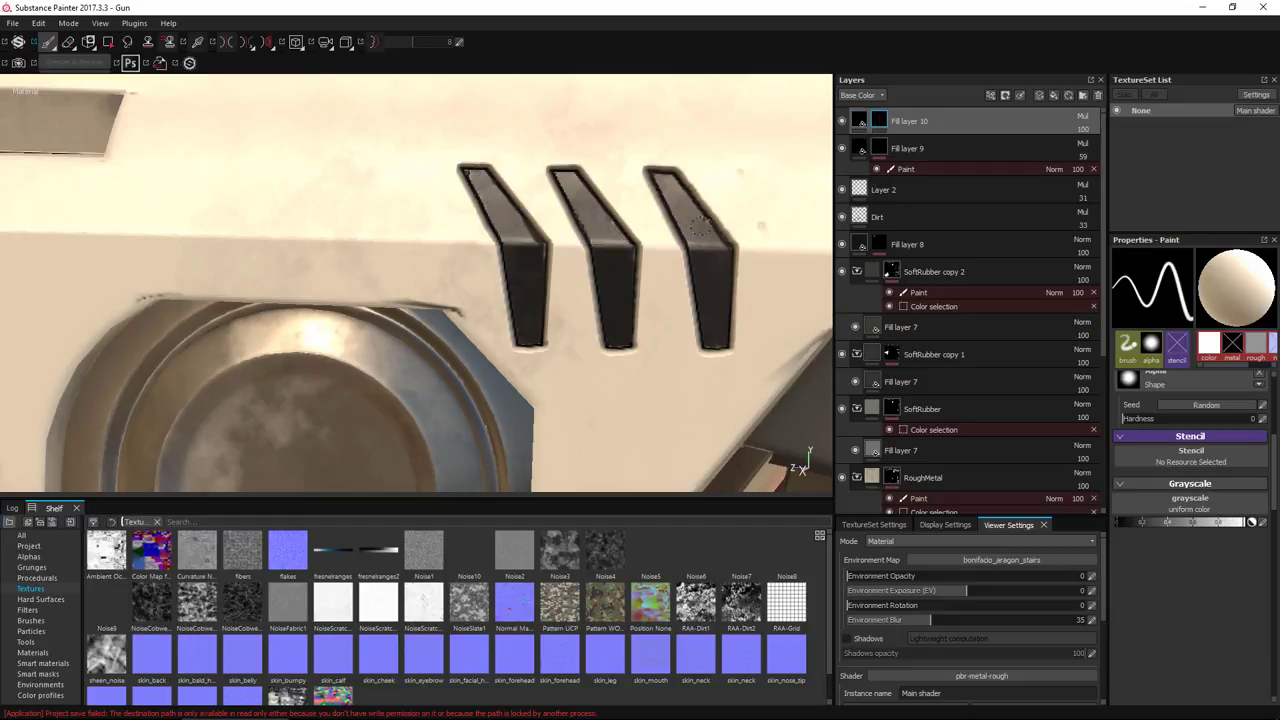
Switch to Photoshop, examine the barrel holes near the slide front in GunProfile.jpg, and return to Substance Painter
scroll(531, 318, down, 4)
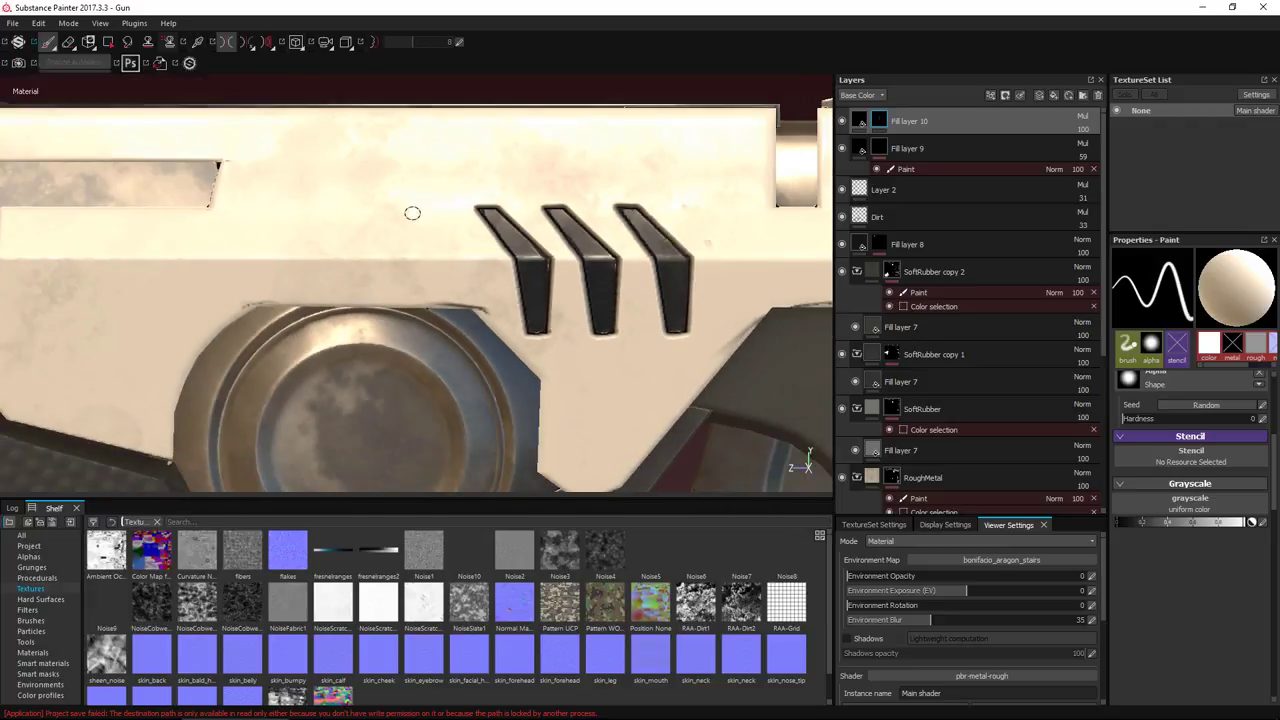
alt+middle_drag(308, 140, 437, 196)
scroll(437, 196, down, 2)
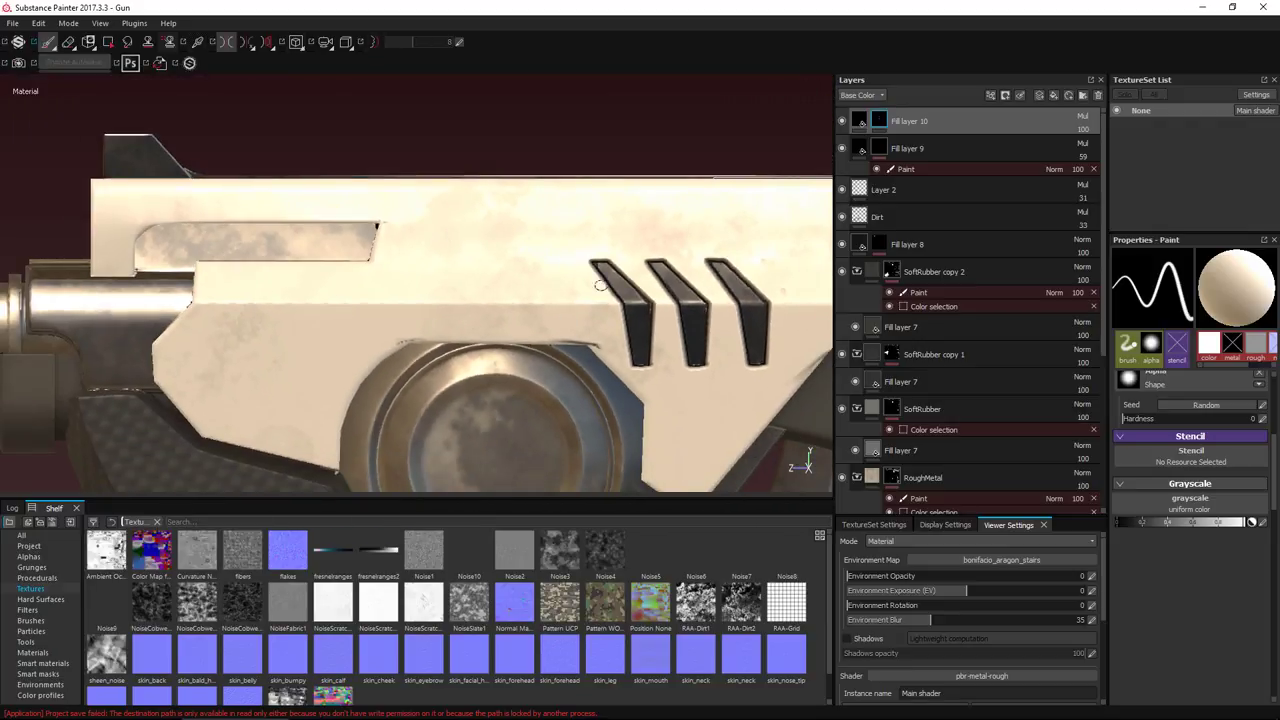
alt+drag(600, 243, 550, 277)
alt+middle_drag(432, 261, 690, 254)
scroll(405, 292, up, 3)
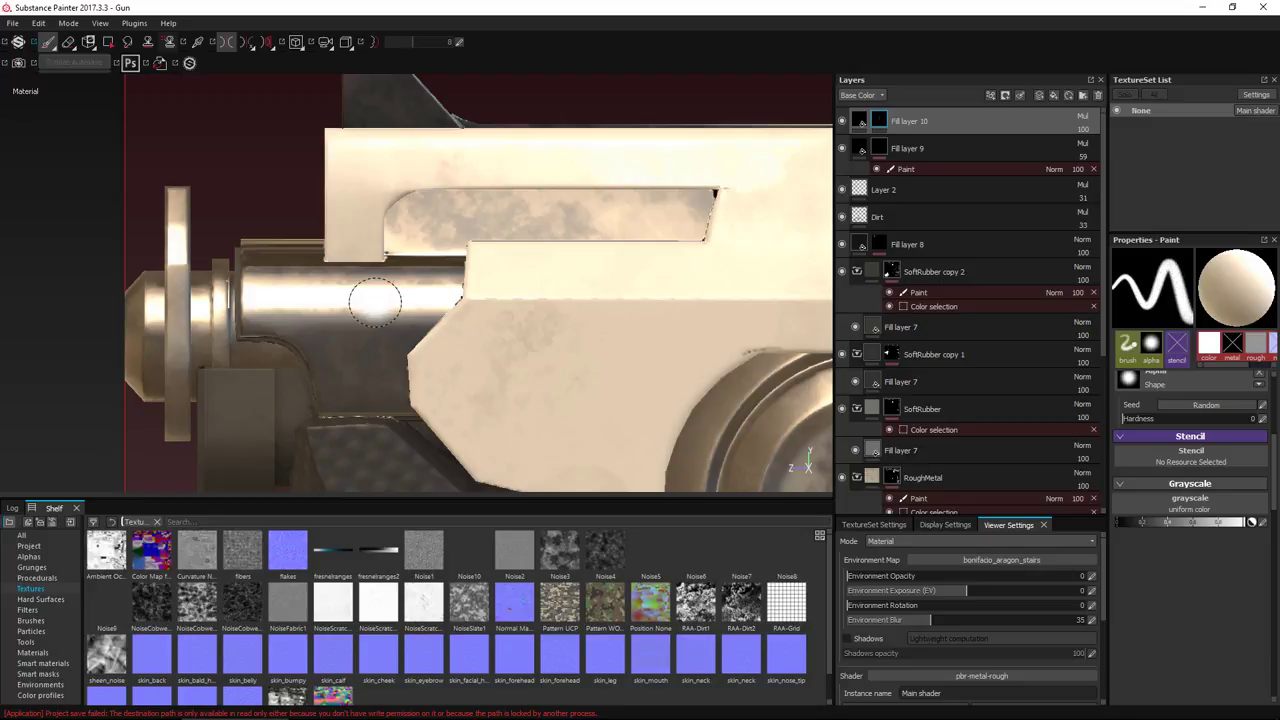
key(alt+Tab)
key(alt+Tab)
key(alt+Tab)
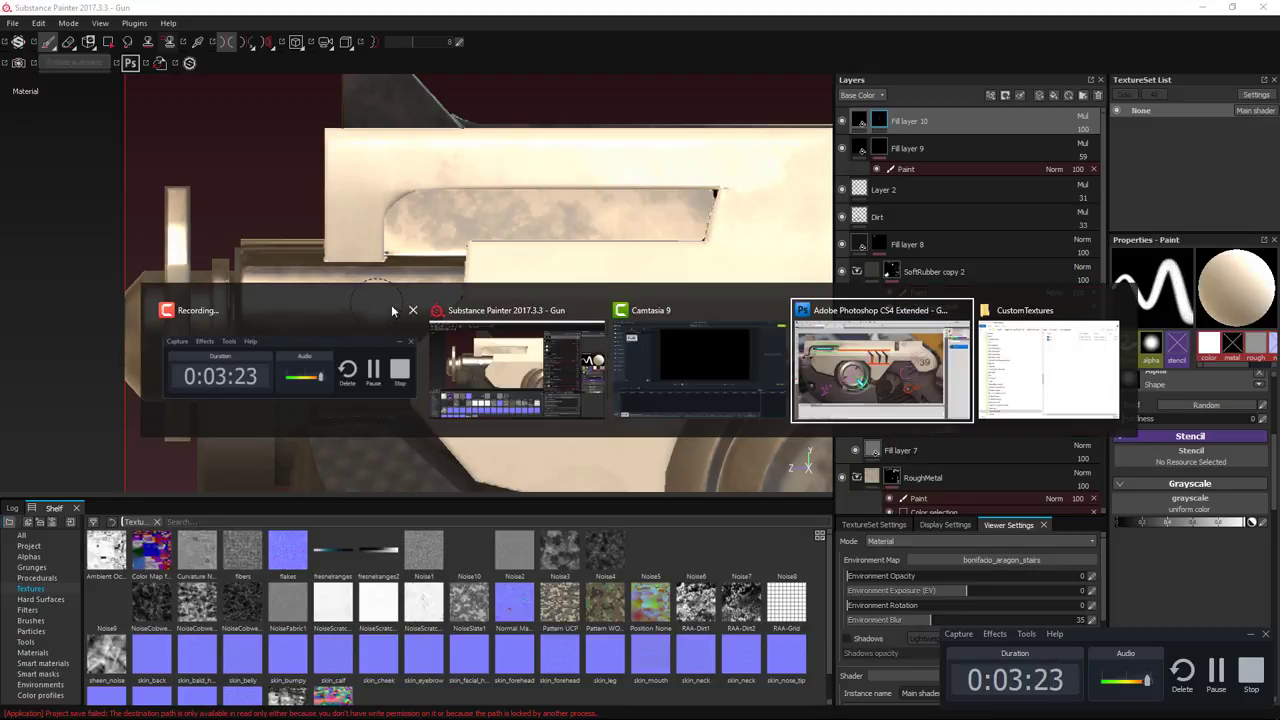
click(1253, 635)
scroll(302, 344, down, 2)
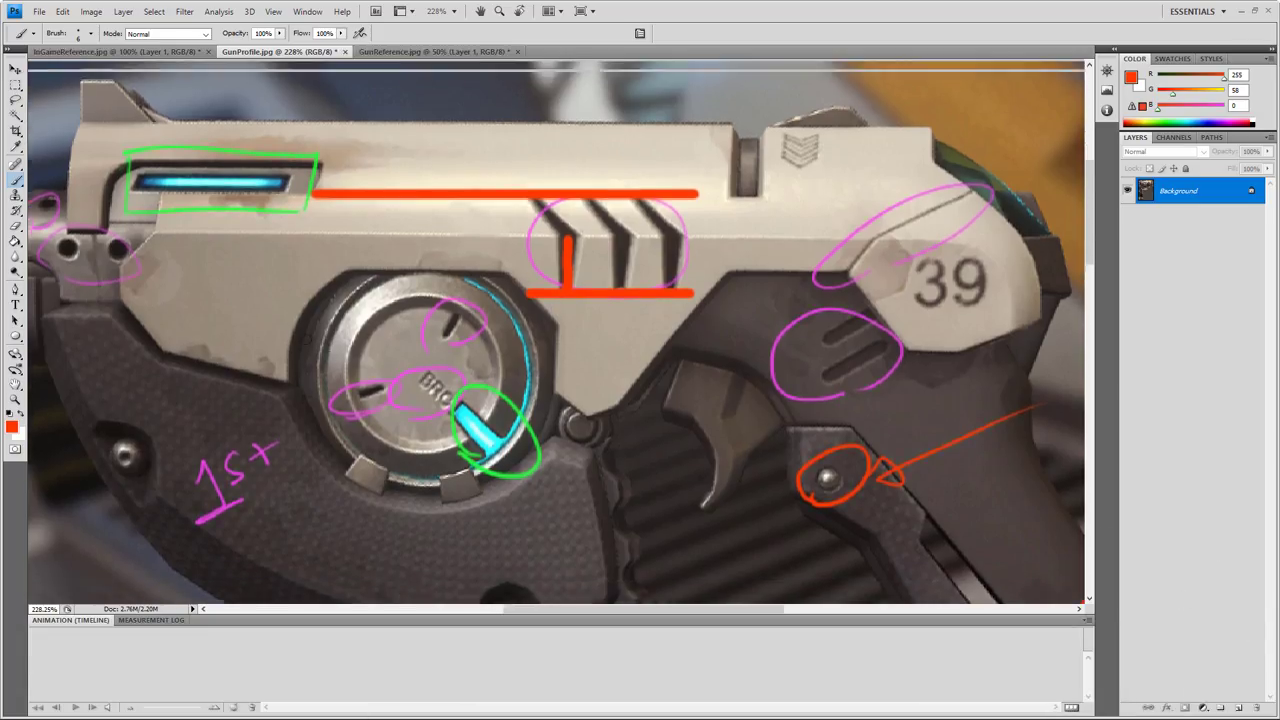
scroll(302, 344, up, 3)
scroll(302, 344, down, 2)
alt+scroll(302, 344, down, 1)
alt+scroll(300, 343, down, 2)
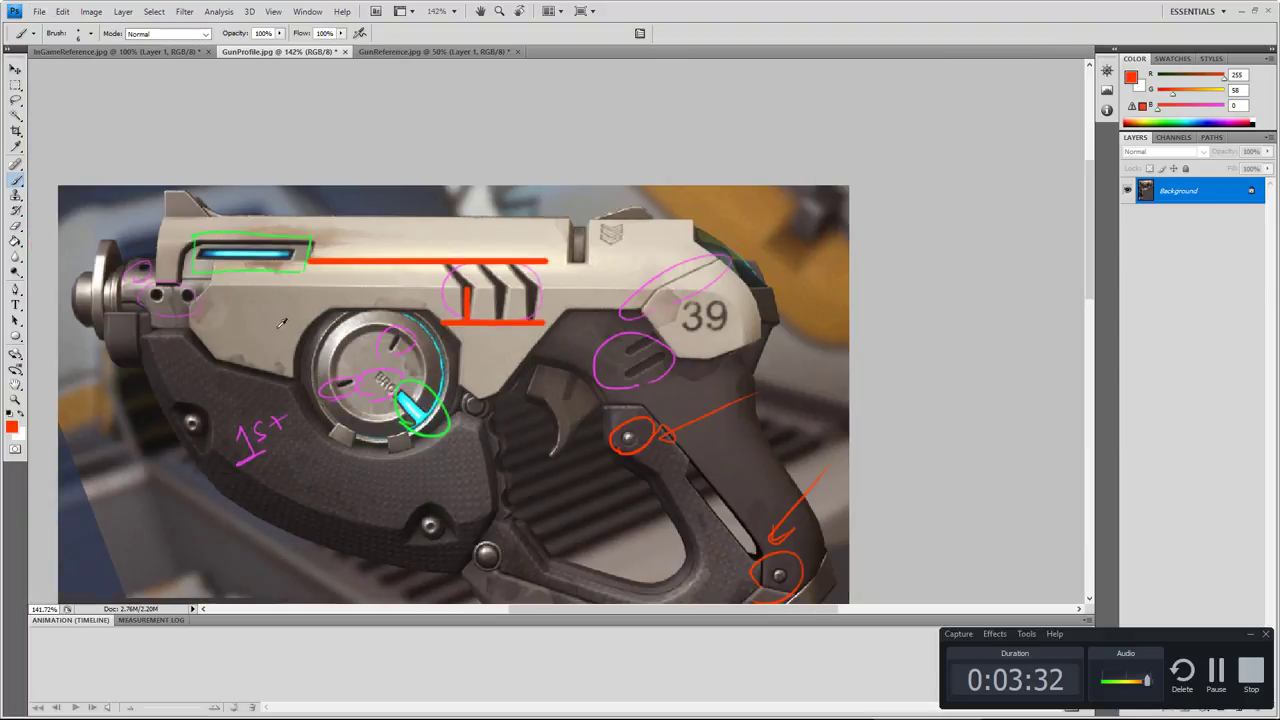
key(alt+Tab)
key(alt+Tab)
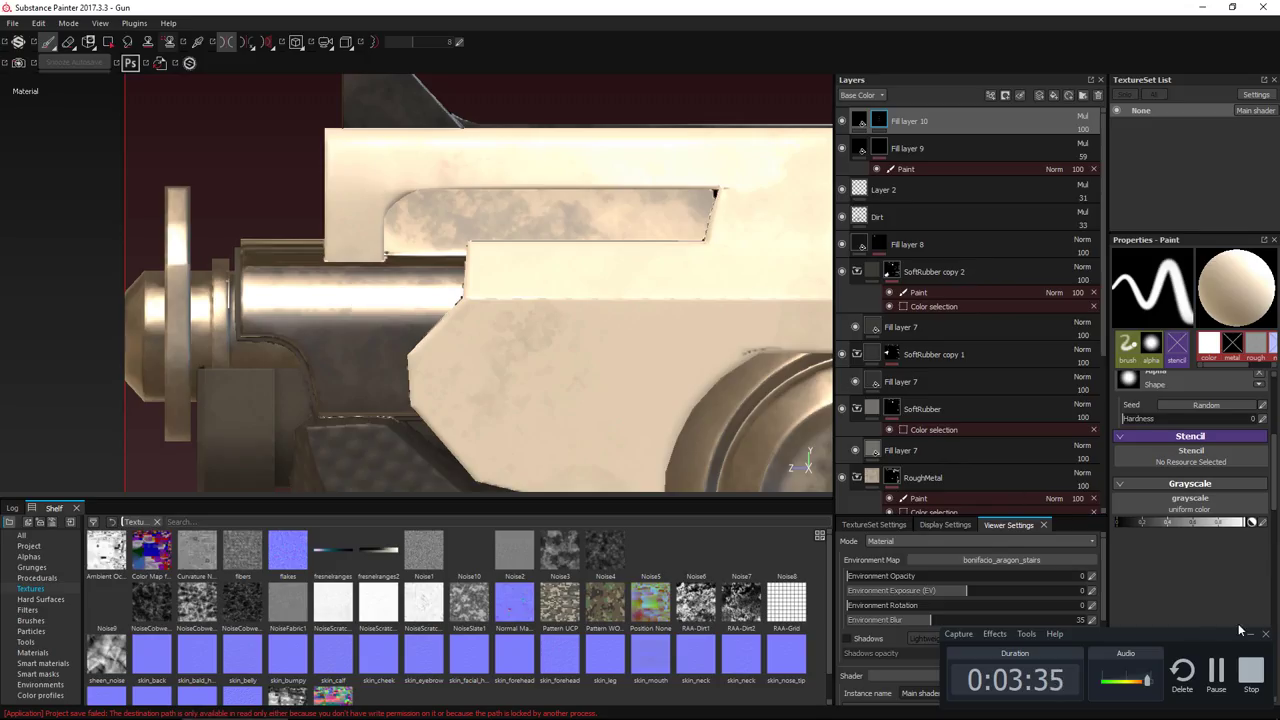
click(1250, 634)
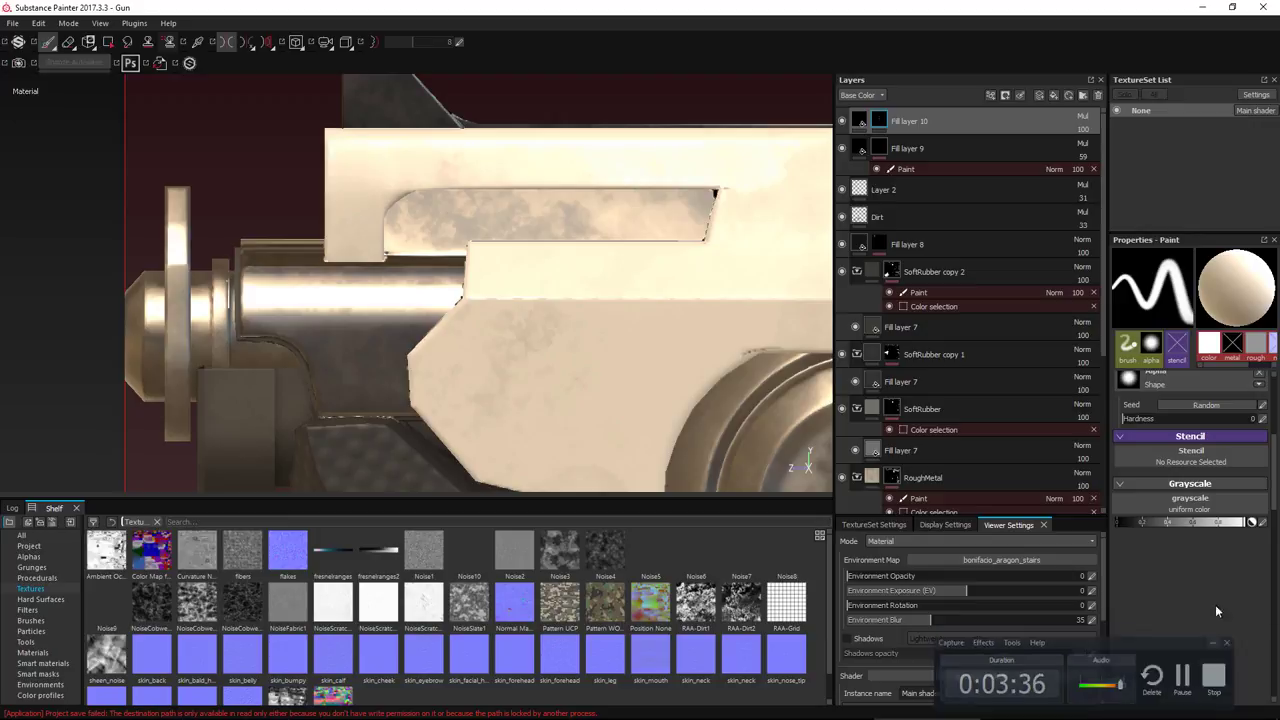
Try stamping three round holes on the barrel with the soft brush on Fill layer 10's mask, and undo them
click(397, 321)
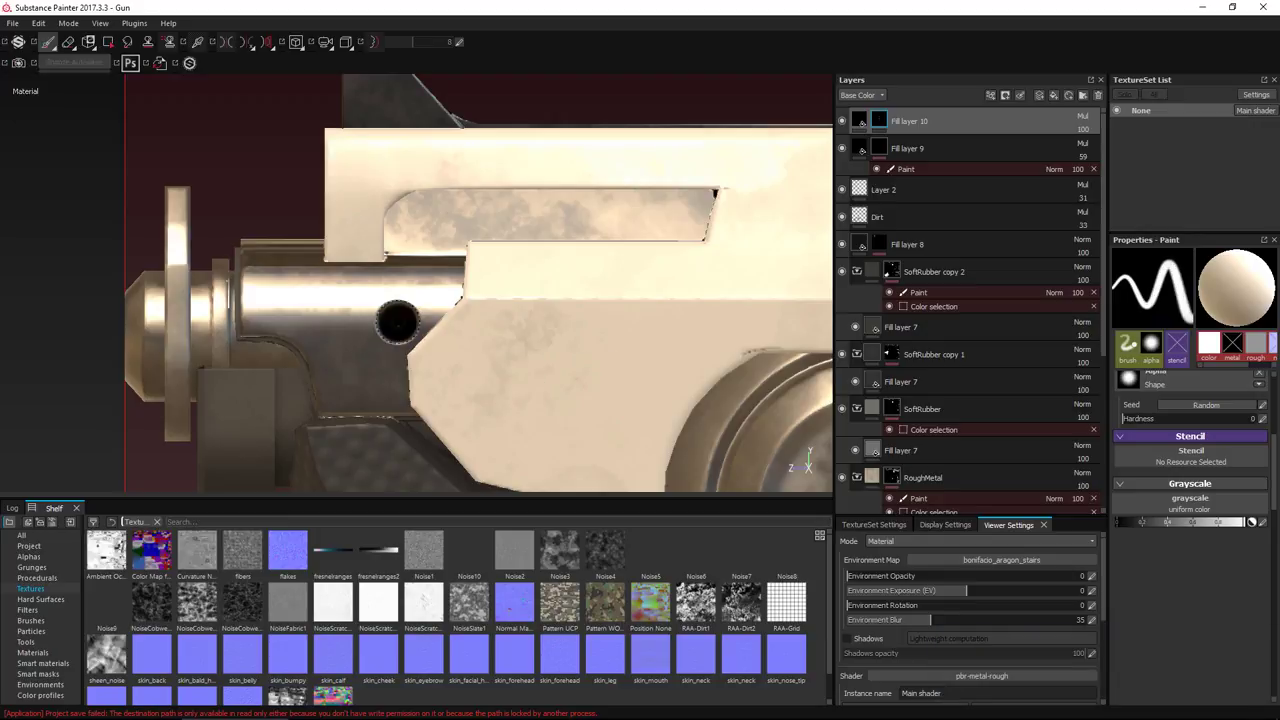
click(325, 322)
click(277, 271)
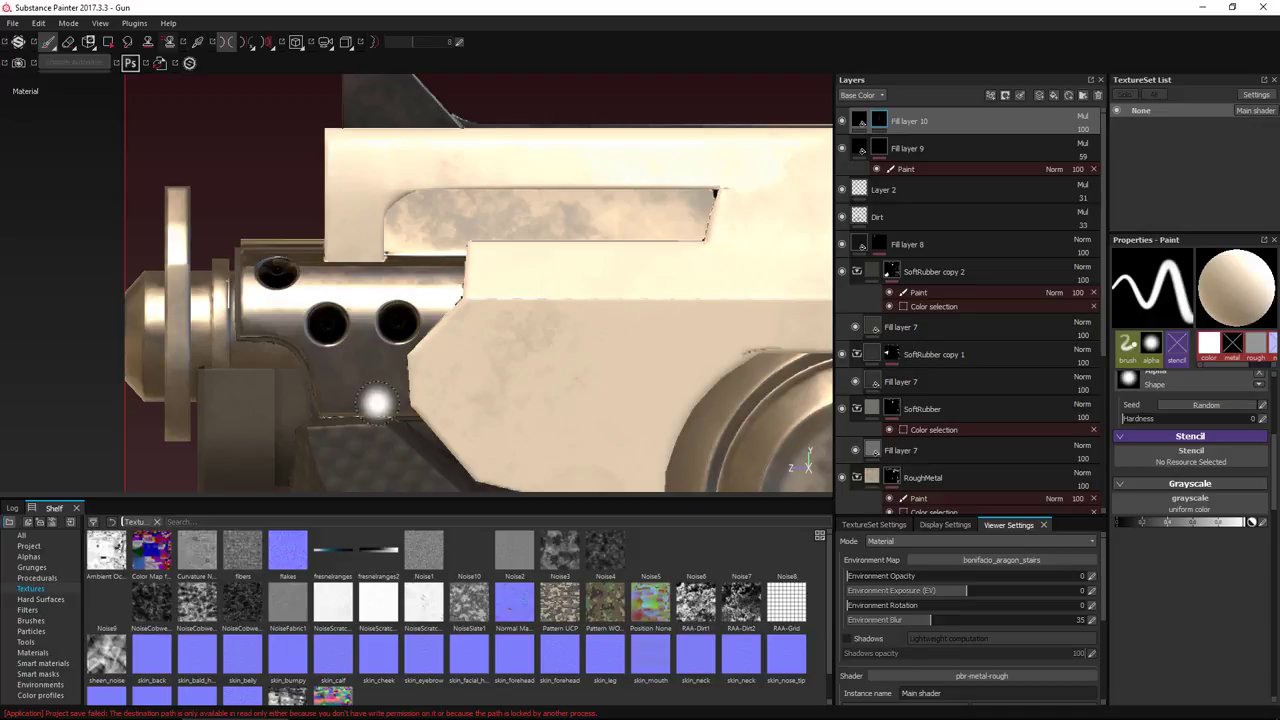
mouse_move(377, 403)
alt+mouse_down()
mouse_move(358, 442)
mouse_move(560, 410)
mouse_move(458, 338)
mouse_move(205, 368)
mouse_move(557, 383)
mouse_move(555, 432)
mouse_move(373, 350)
mouse_move(520, 429)
mouse_move(363, 434)
mouse_move(386, 400)
alt+mouse_up()
scroll(555, 432, up, 4)
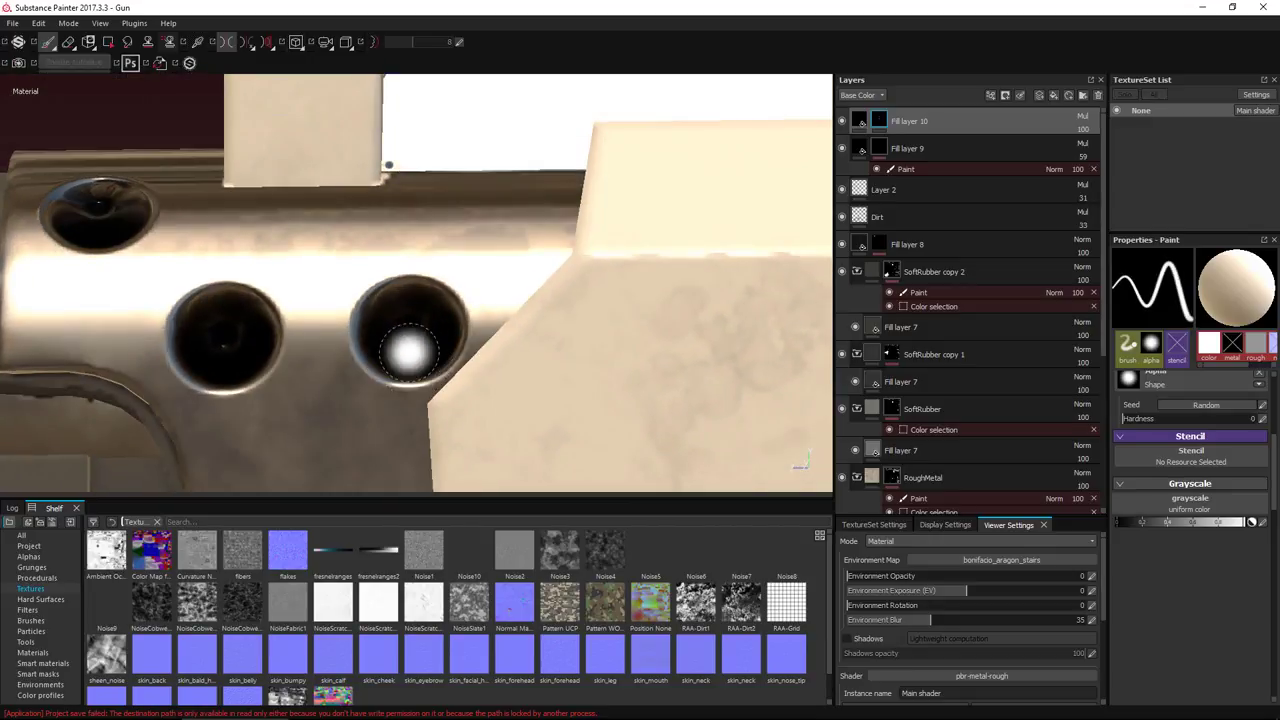
mouse_move(400, 345)
alt+mouse_down()
mouse_move(337, 380)
mouse_move(370, 398)
mouse_move(375, 388)
alt+mouse_up()
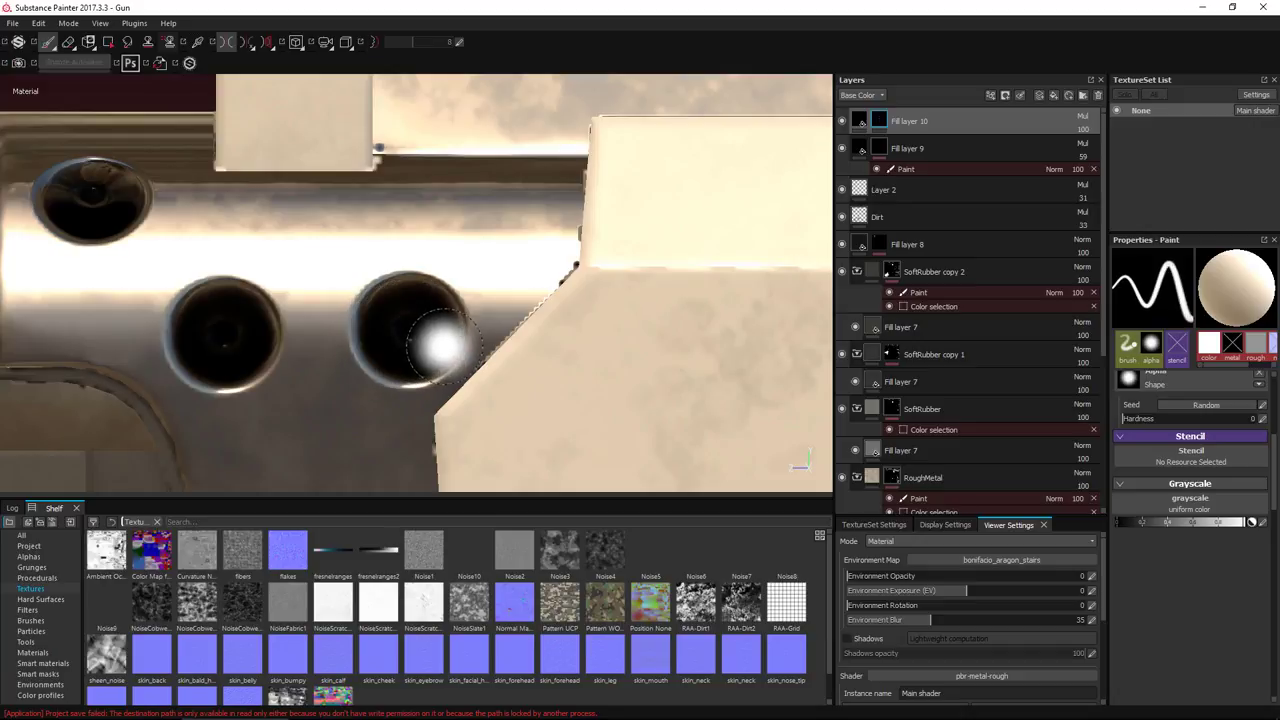
key(ctrl+z)
key(ctrl+z)
key(ctrl+z)
Set the brush alpha to Out_bolt_02 and enlarge the brush to suit the barrel holes, undoing the test stamp
click(30, 557)
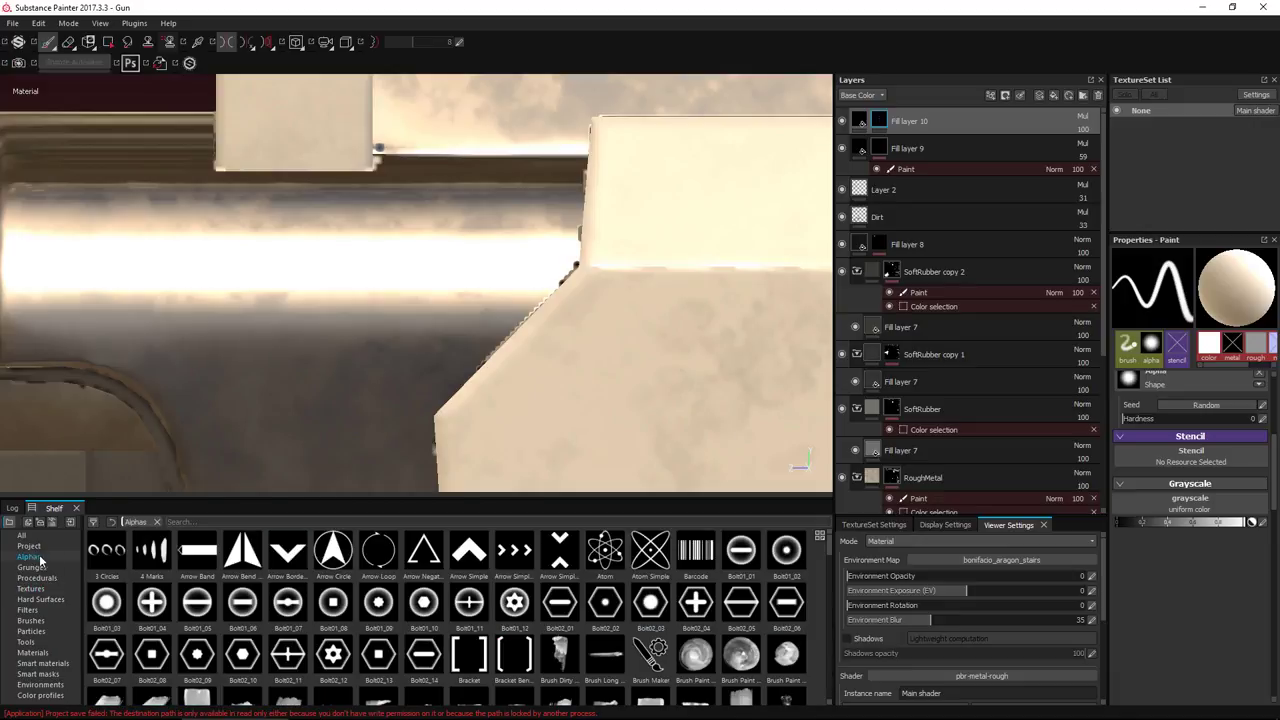
drag(828, 548, 823, 655)
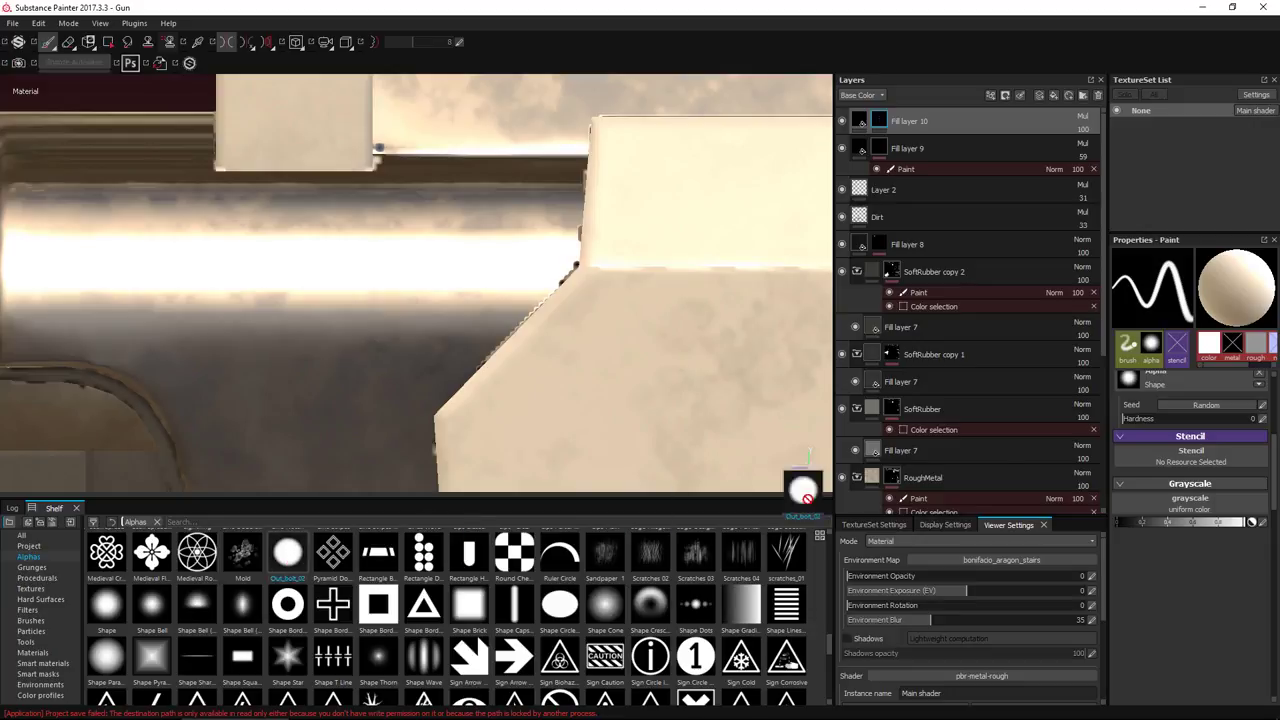
mouse_move(803, 490)
mouse_down()
mouse_move(1157, 396)
mouse_move(1150, 382)
mouse_up()
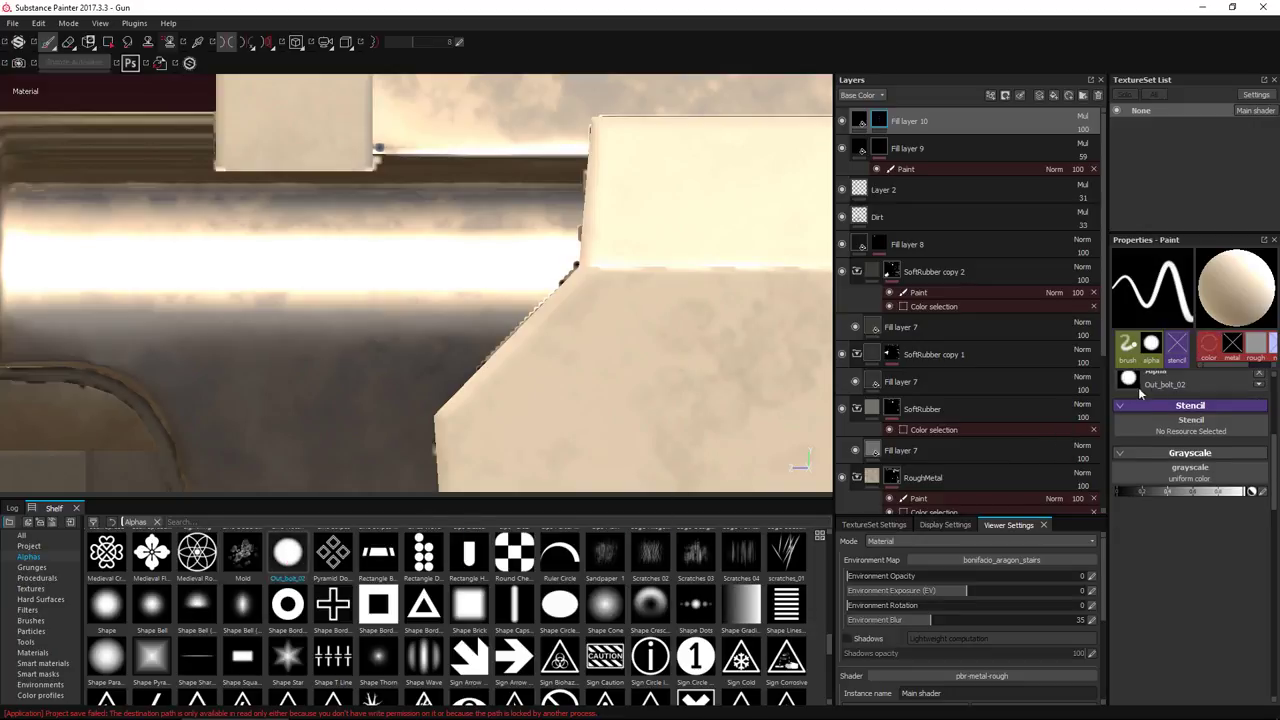
click(414, 305)
key(ctrl+z)
ctrl+right_drag(414, 305, 445, 305)
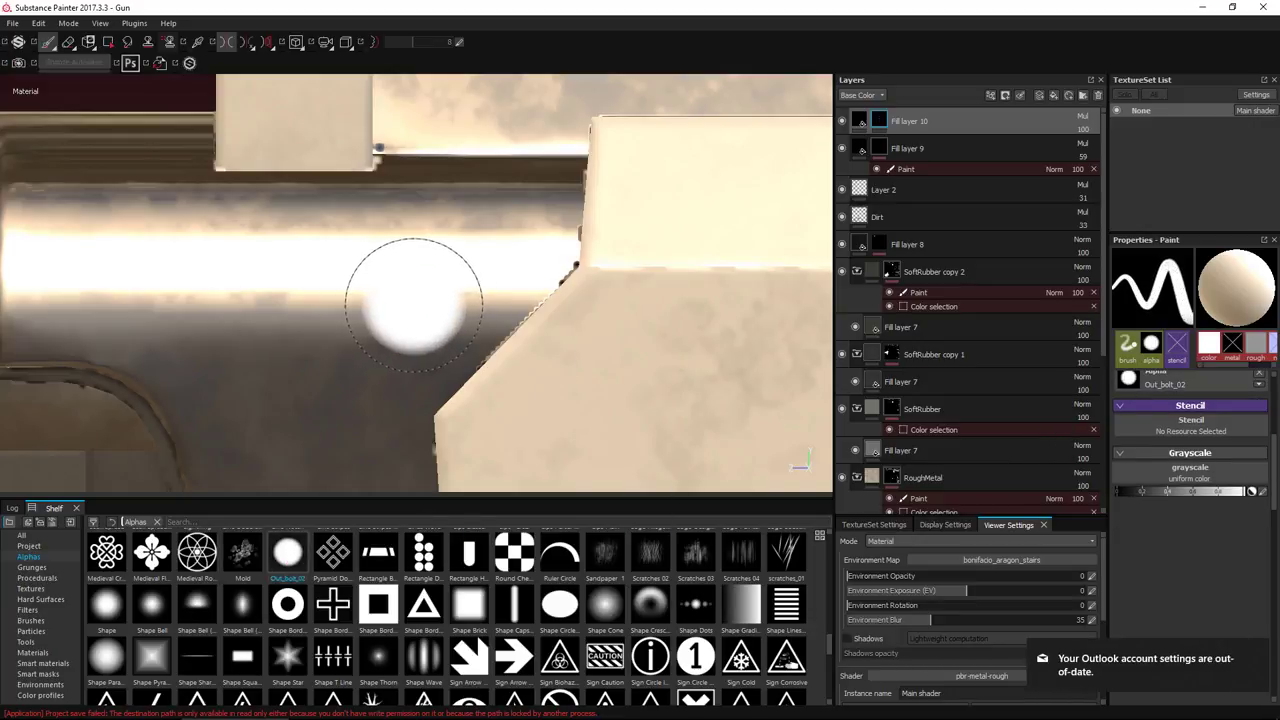
Stamp two round black holes side by side along the barrel on Fill layer 10's mask, redoing the misplaced second one
click(406, 307)
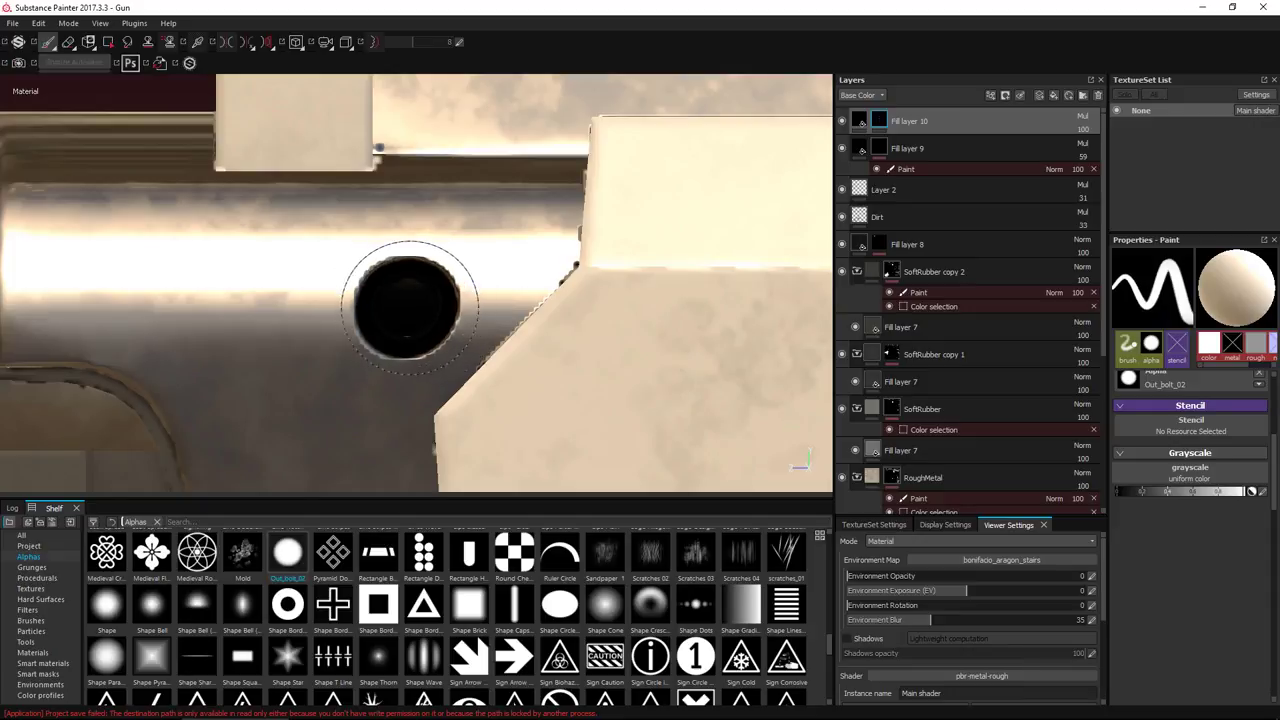
click(216, 314)
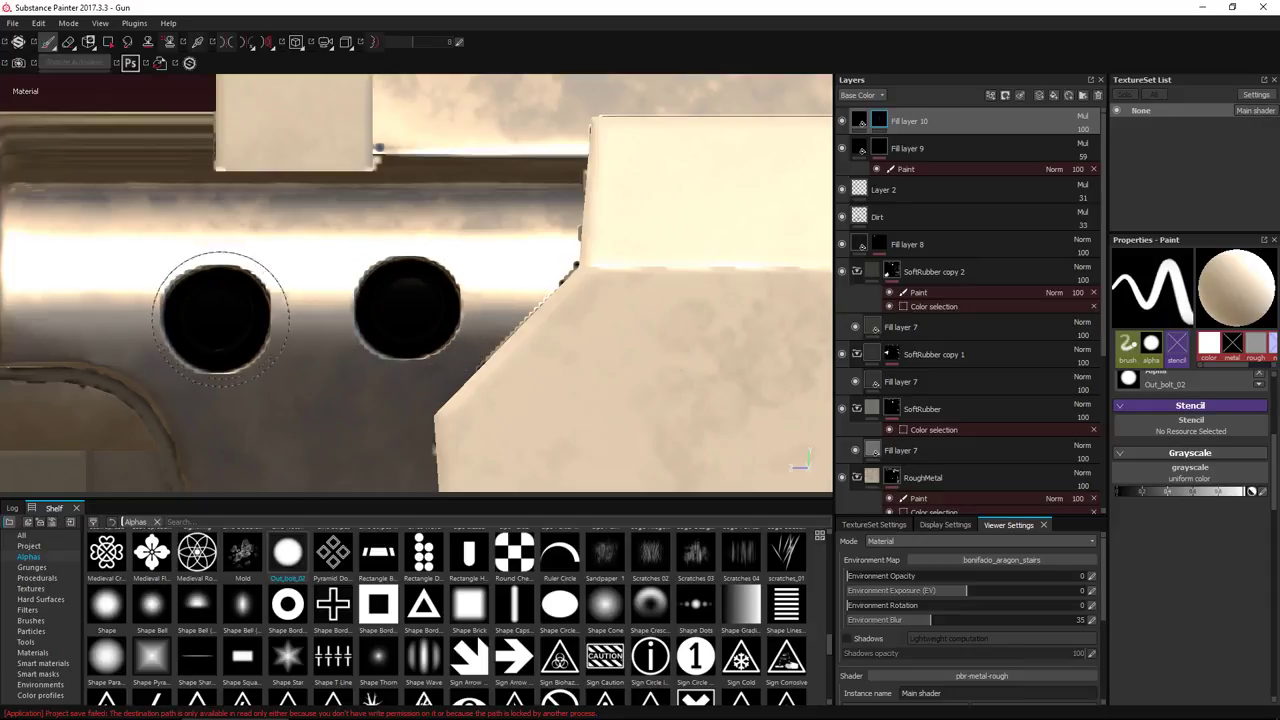
key(ctrl+z)
click(216, 305)
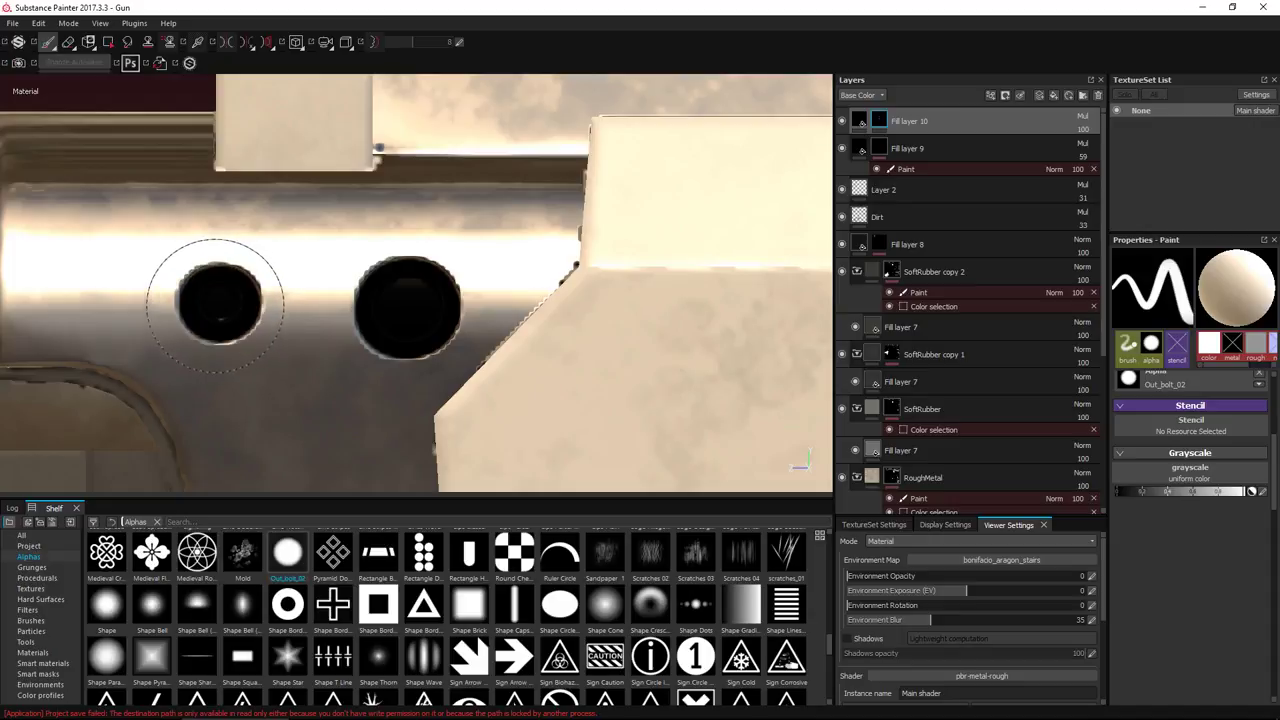
click(220, 310)
Stamp a third round hole higher on the barrel and nearer the muzzle, undoing and repeating it to correct its placement
click(86, 187)
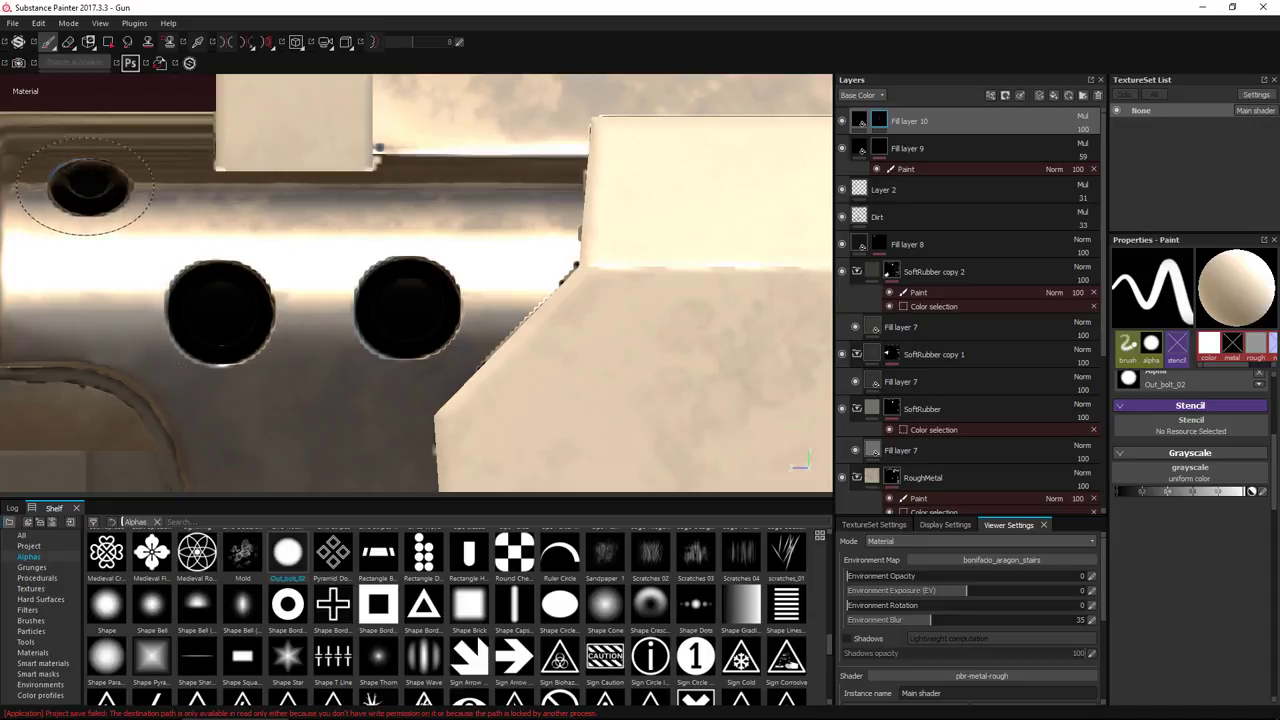
key(ctrl+z)
click(92, 193)
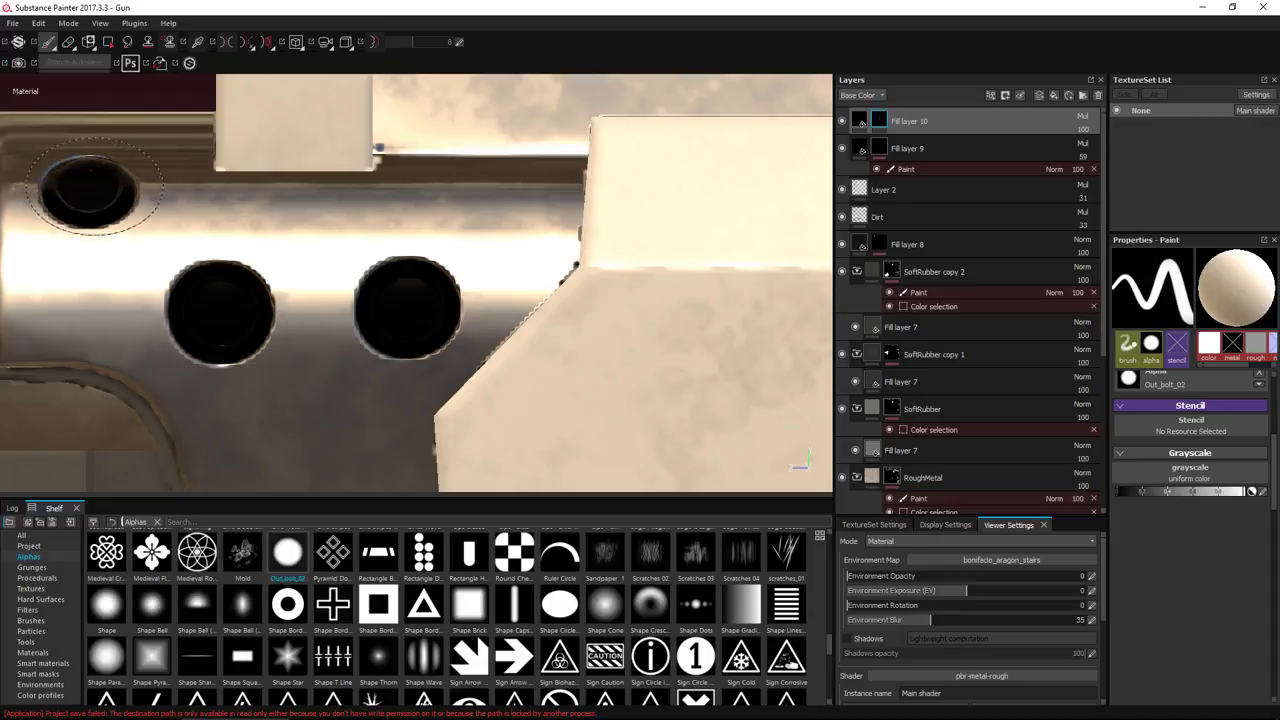
key(ctrl+z)
scroll(108, 190, down, 8)
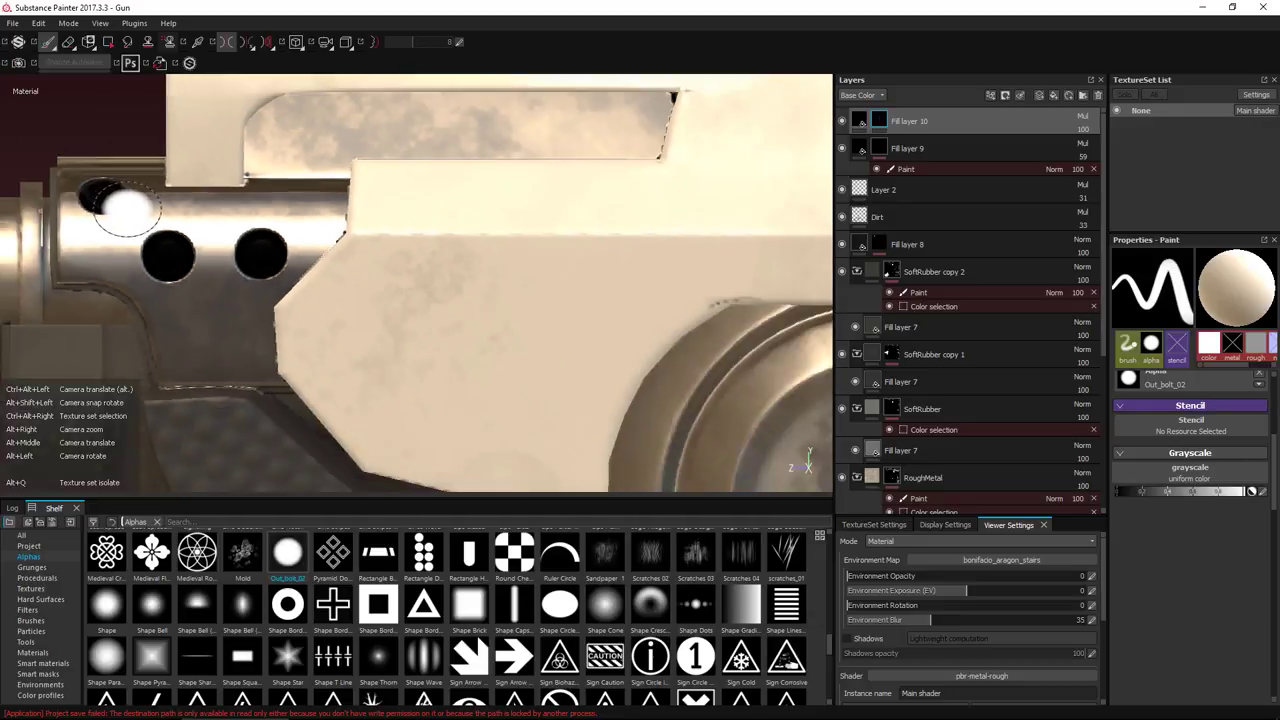
Stamp a round black hole on the barrel's top centreline on Fill layer 10's mask, in line with the side holes
alt+drag(26, 159, 112, 190)
alt+right_drag(115, 188, 140, 236)
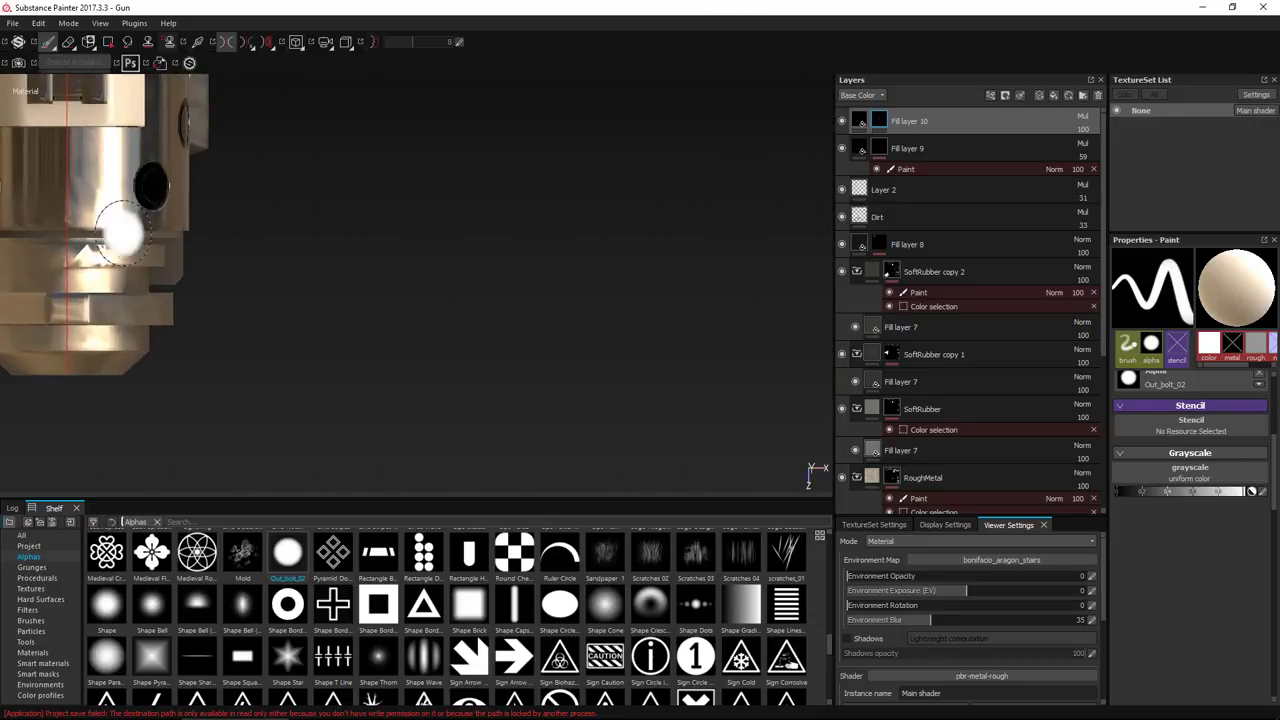
click(69, 189)
alt+drag(264, 217, 100, 178)
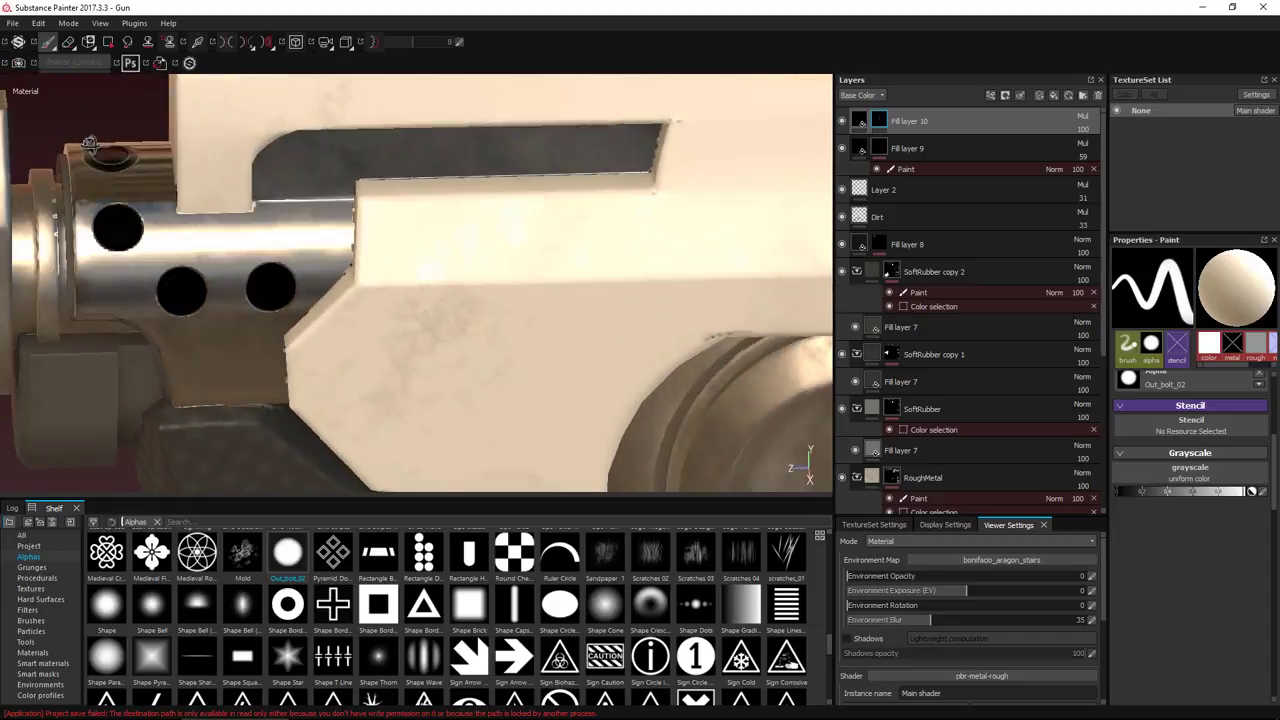
alt+right_drag(100, 178, 112, 200)
click(118, 227)
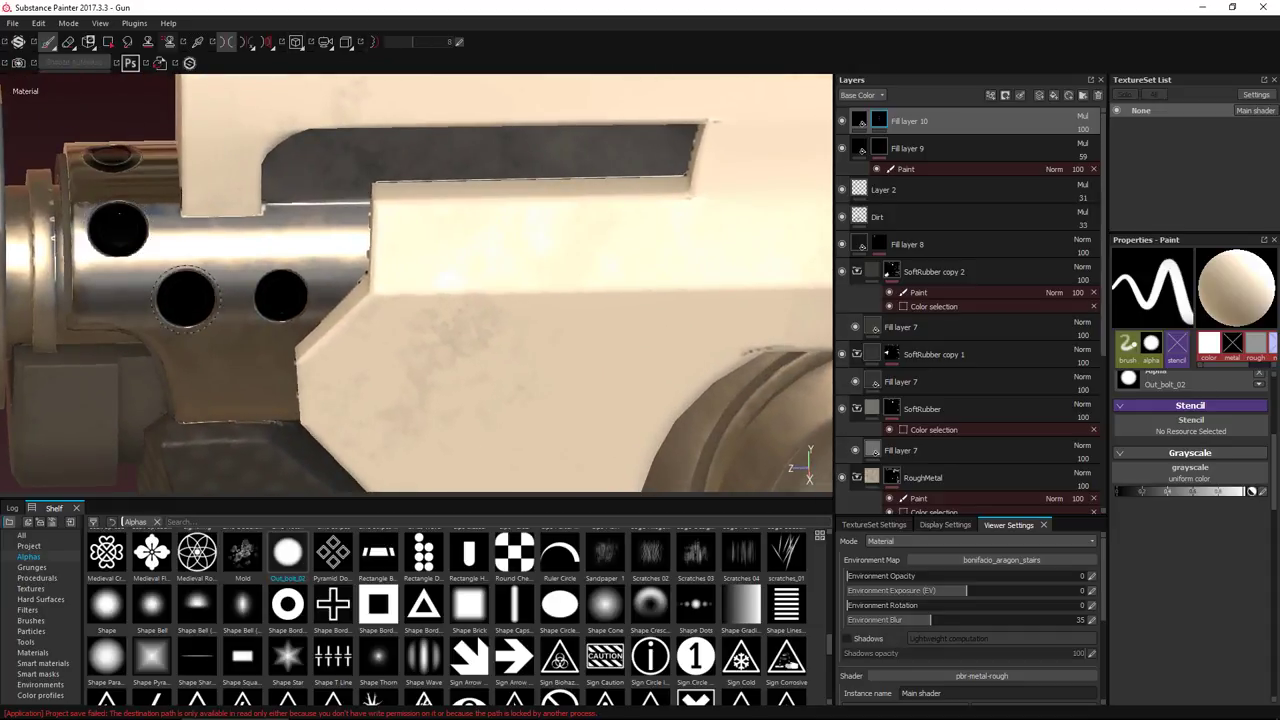
Raise the roughness of Fill layer 10's black fill to make the holes and vents matte
alt+right_drag(284, 292, 215, 250)
alt+drag(215, 250, 246, 251)
key(l)
alt+right_drag(246, 251, 205, 220)
alt+drag(205, 220, 163, 188)
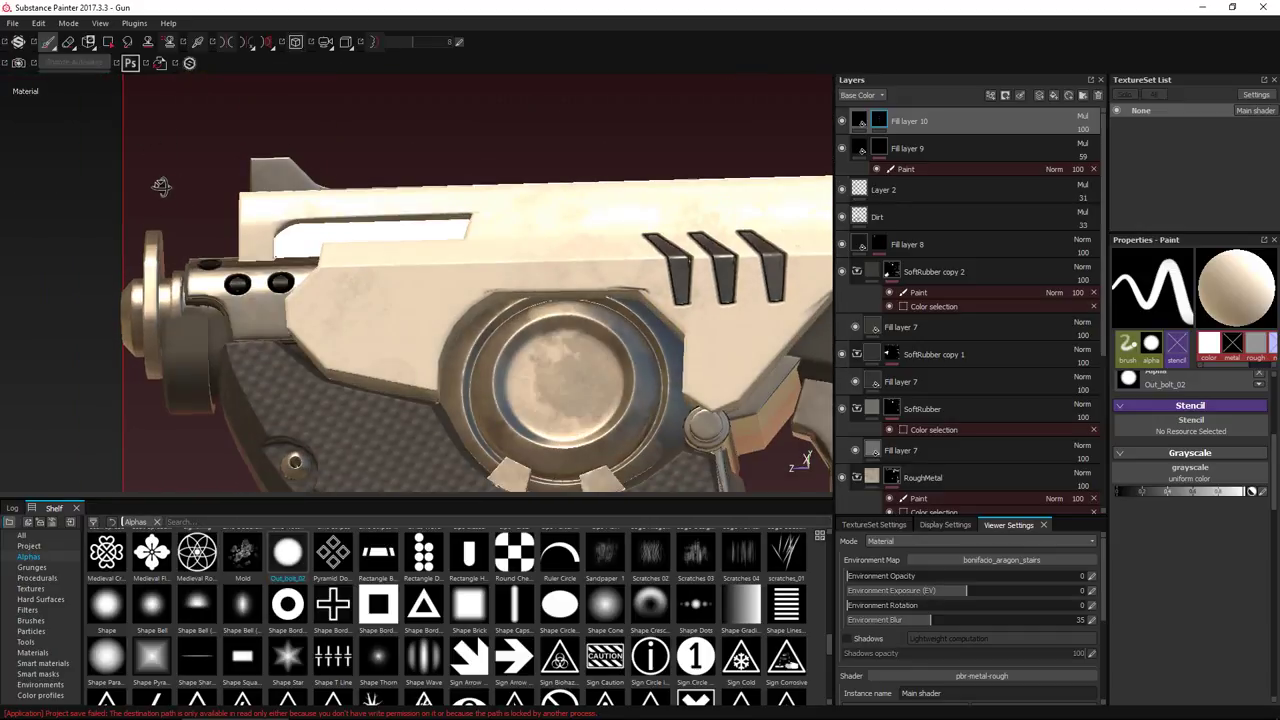
click(865, 124)
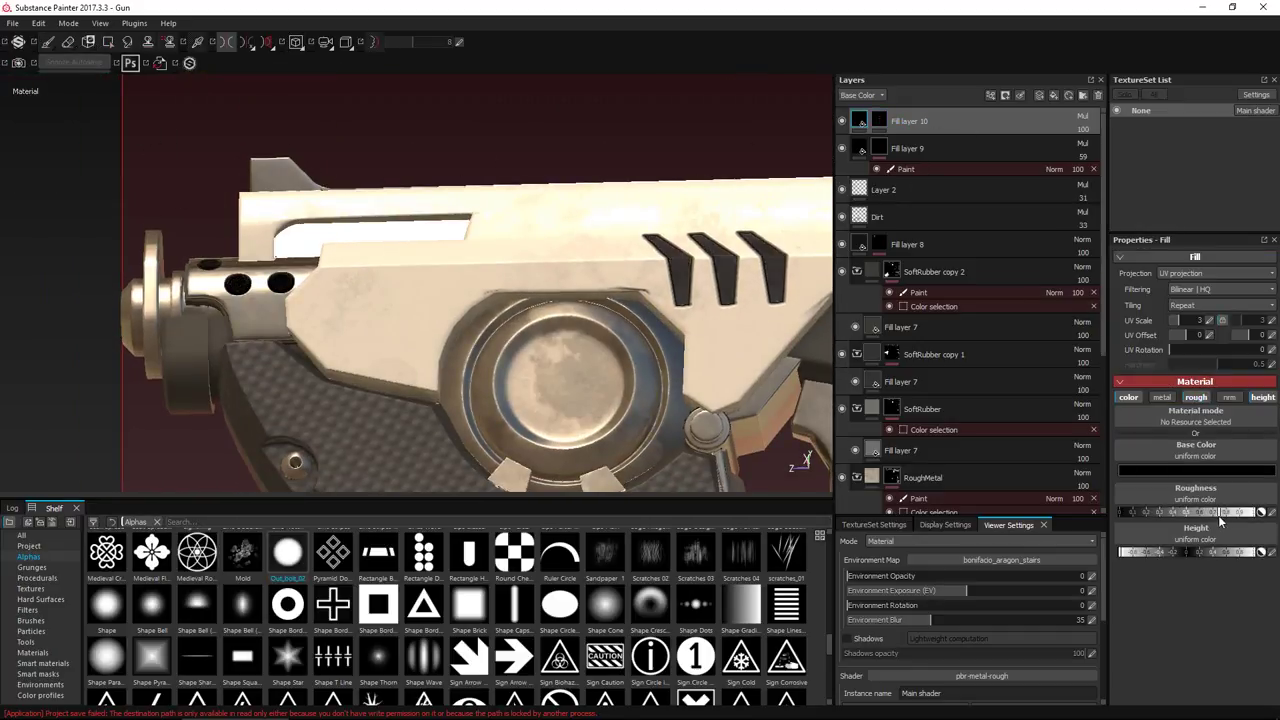
drag(1220, 519, 1274, 514)
alt+drag(760, 351, 234, 279)
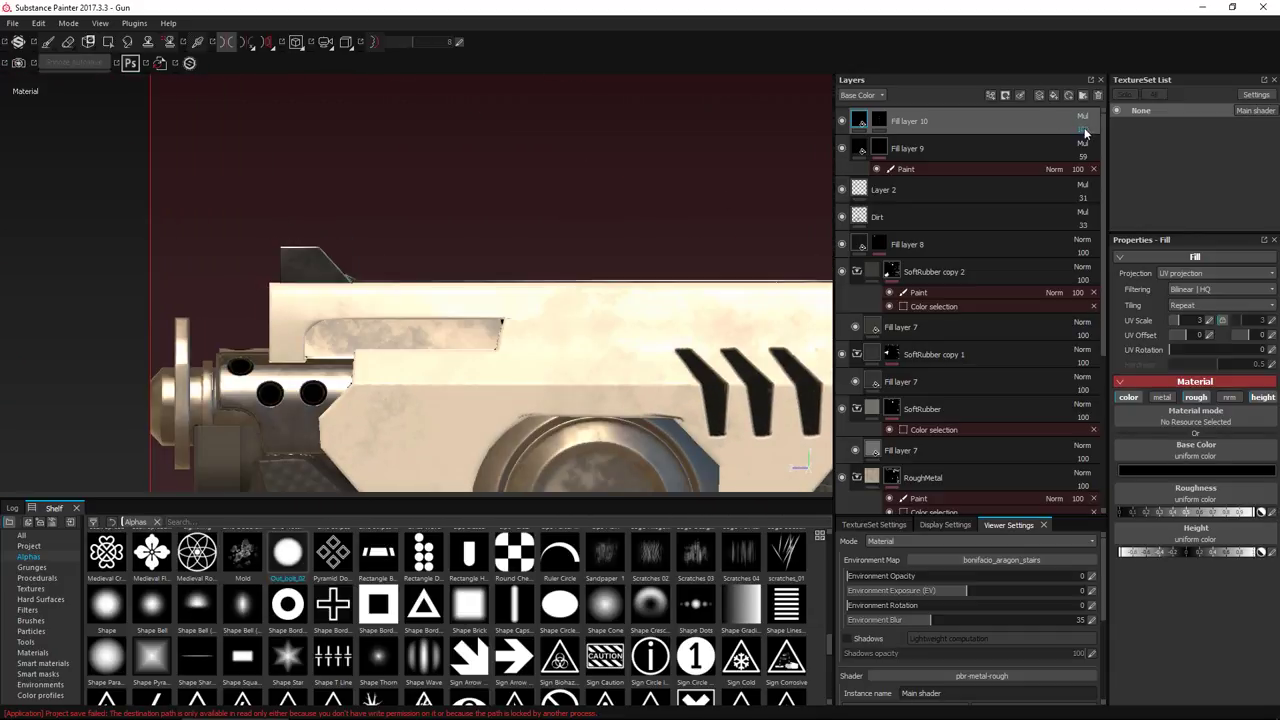
drag(1104, 140, 1113, 142)
Try painting the muzzle bore black with the small round brush on Fill layer 10's mask, and undo it
alt+drag(741, 249, 545, 343)
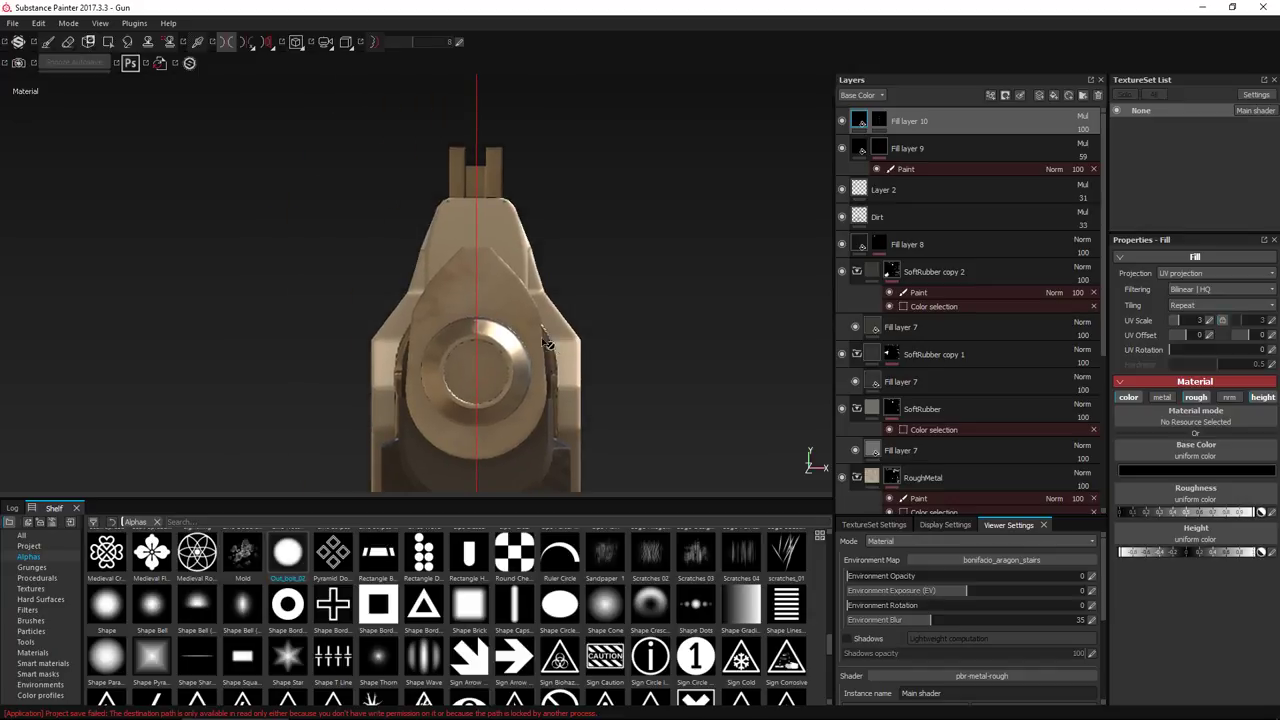
alt+right_drag(571, 447, 647, 469)
click(885, 121)
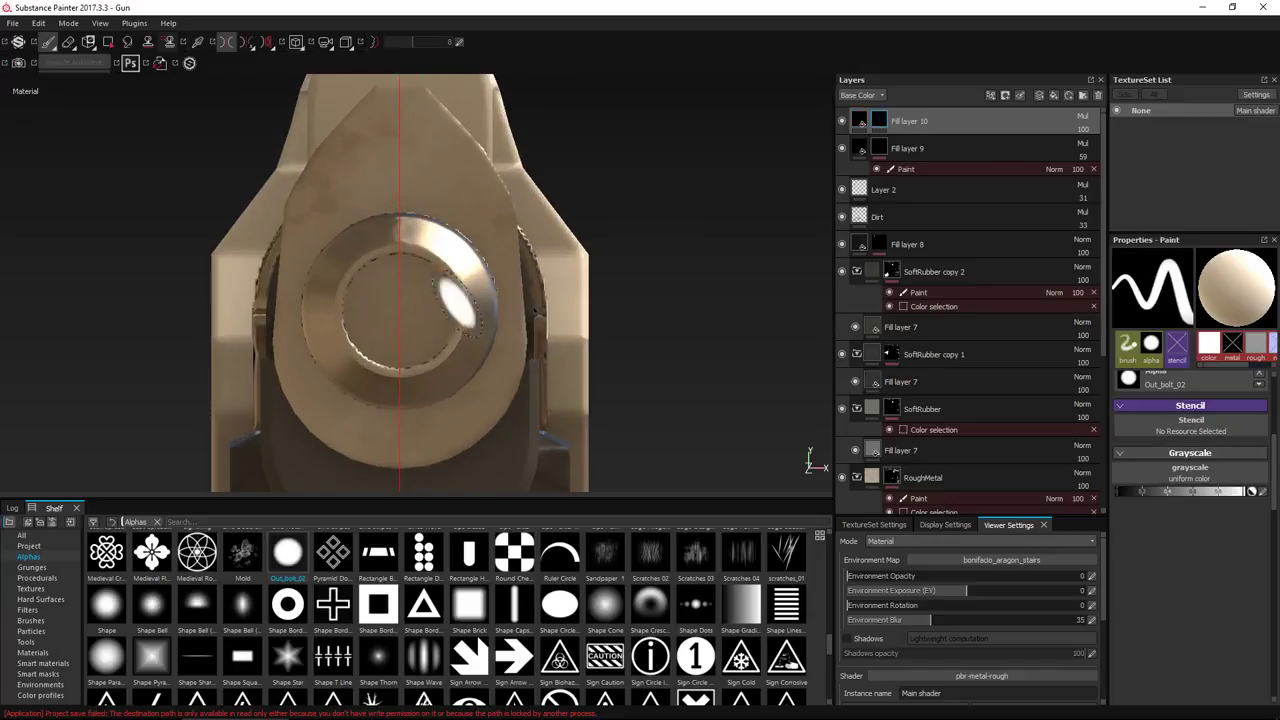
mouse_move(400, 300)
mouse_down()
mouse_move(384, 305)
mouse_move(400, 345)
mouse_up()
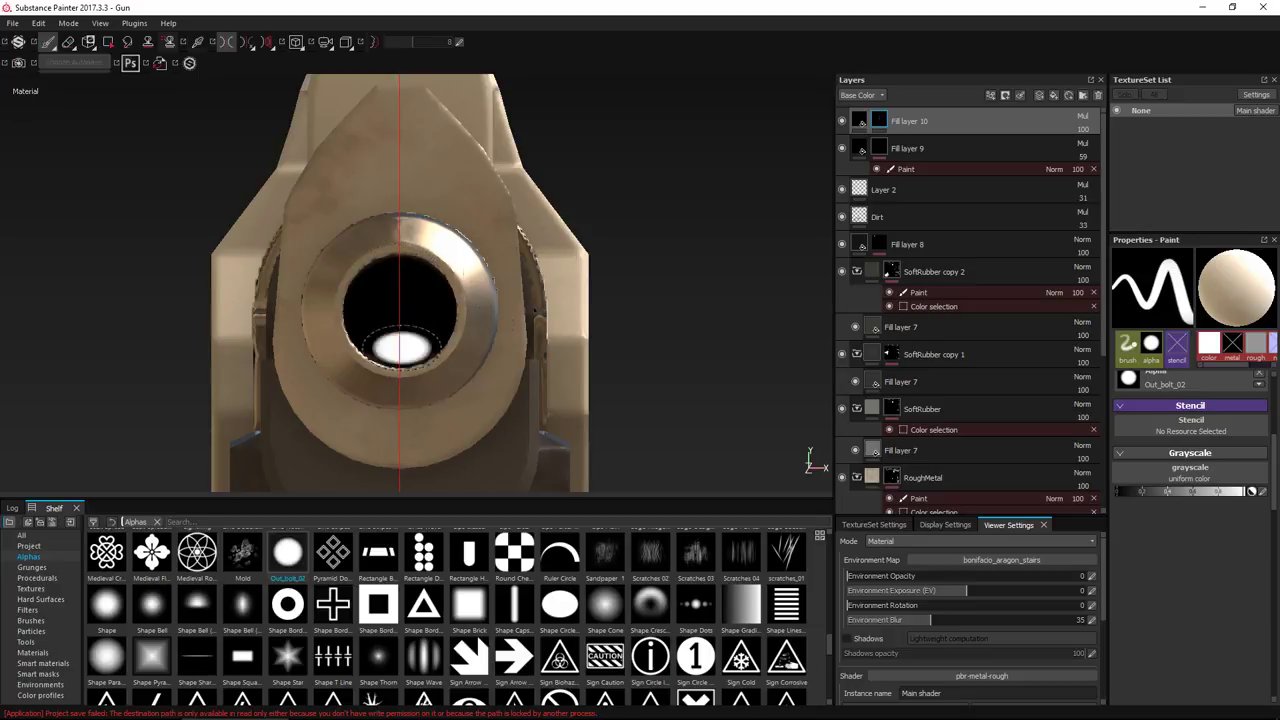
mouse_move(622, 274)
alt+mouse_down()
mouse_move(500, 263)
mouse_move(427, 284)
mouse_move(654, 257)
mouse_move(600, 255)
alt+mouse_up()
key(ctrl+z)
Try filling the muzzle face with Polygon Fill in quad mode on Fill layer 10's mask, and undo it
click(107, 42)
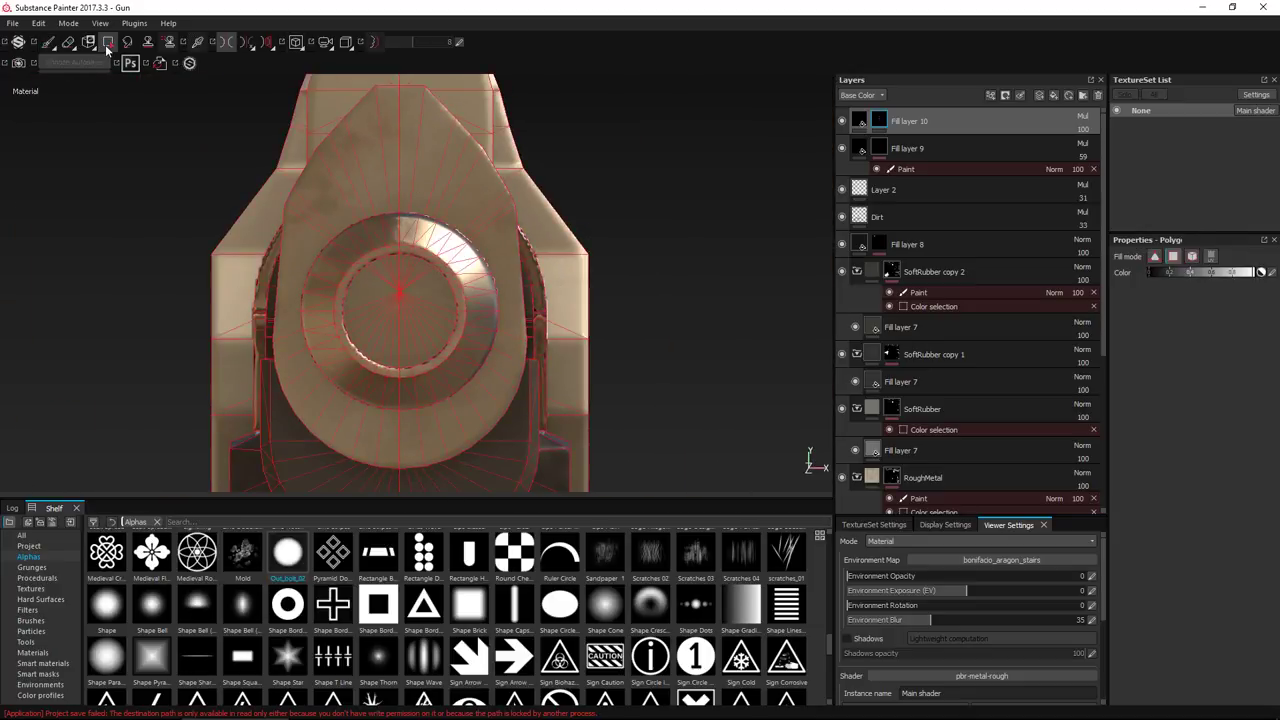
click(1173, 256)
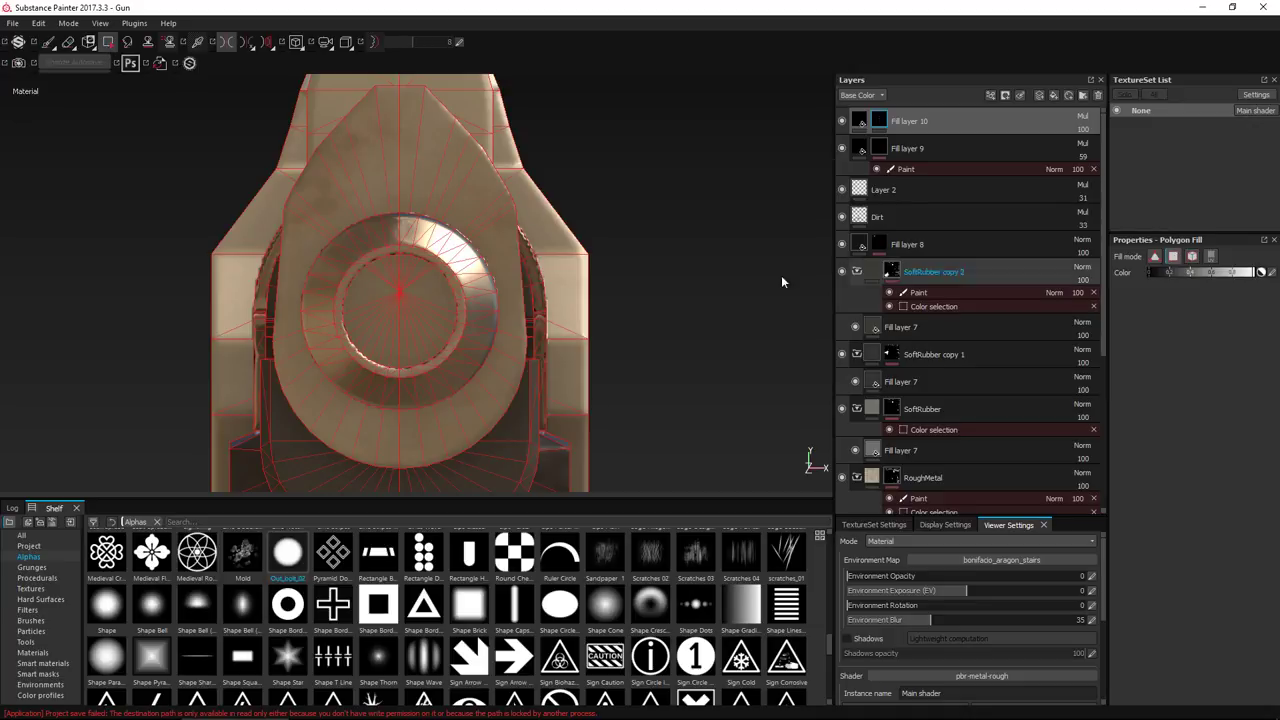
click(411, 338)
key(ctrl+z)
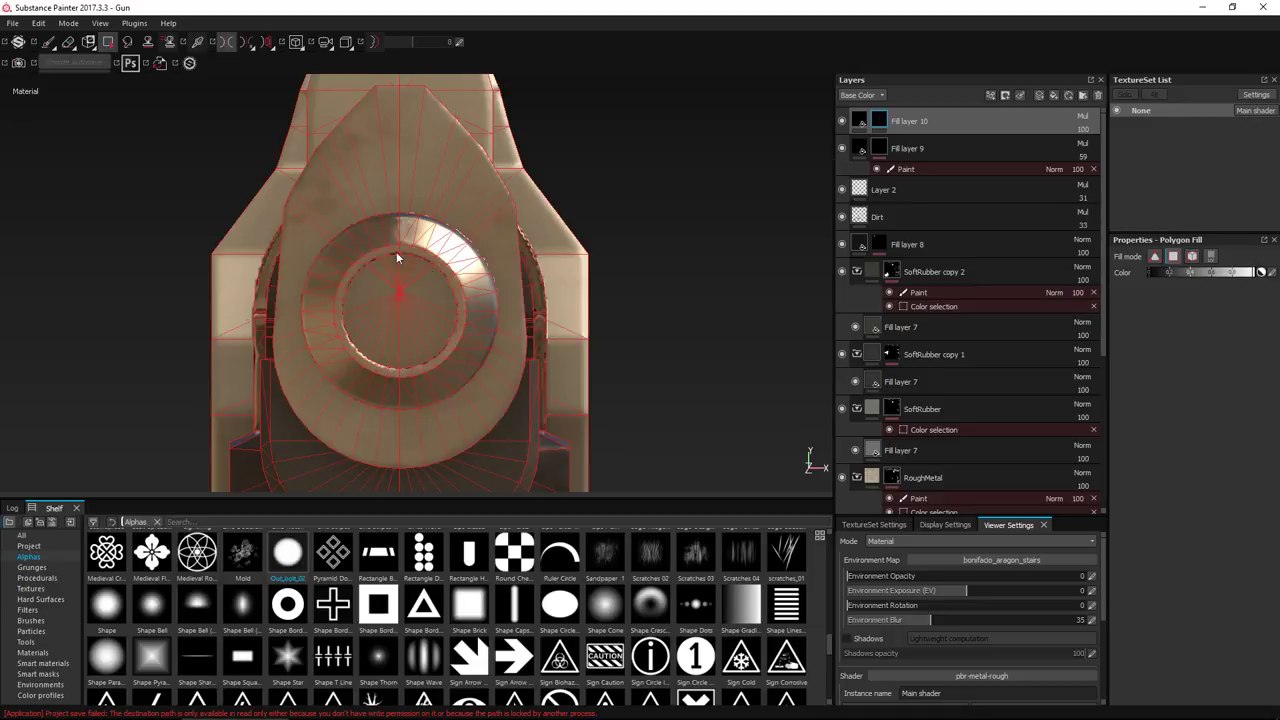
Stamp the muzzle bore black with the paint brush enlarged to the bore's size on Fill layer 10's mask
click(50, 45)
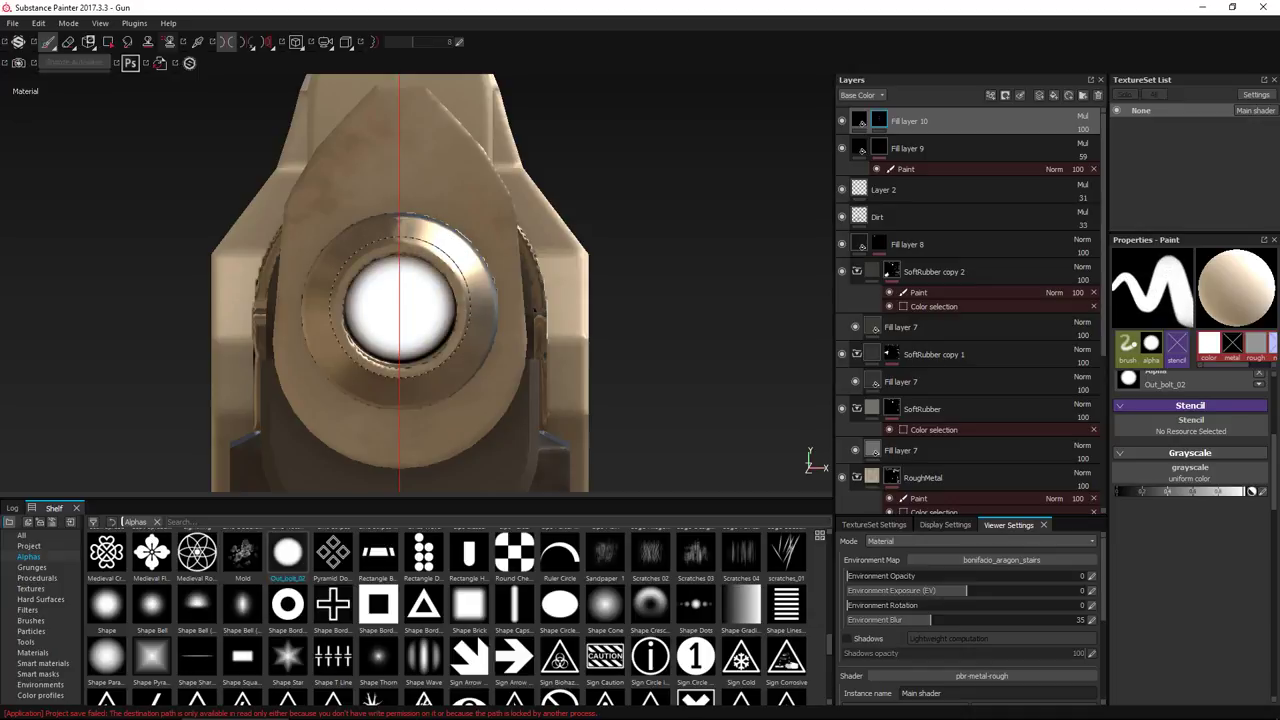
alt+drag(626, 225, 388, 312)
alt+middle_drag(577, 246, 406, 254)
alt+right_drag(406, 254, 450, 270)
alt+middle_drag(450, 270, 414, 230)
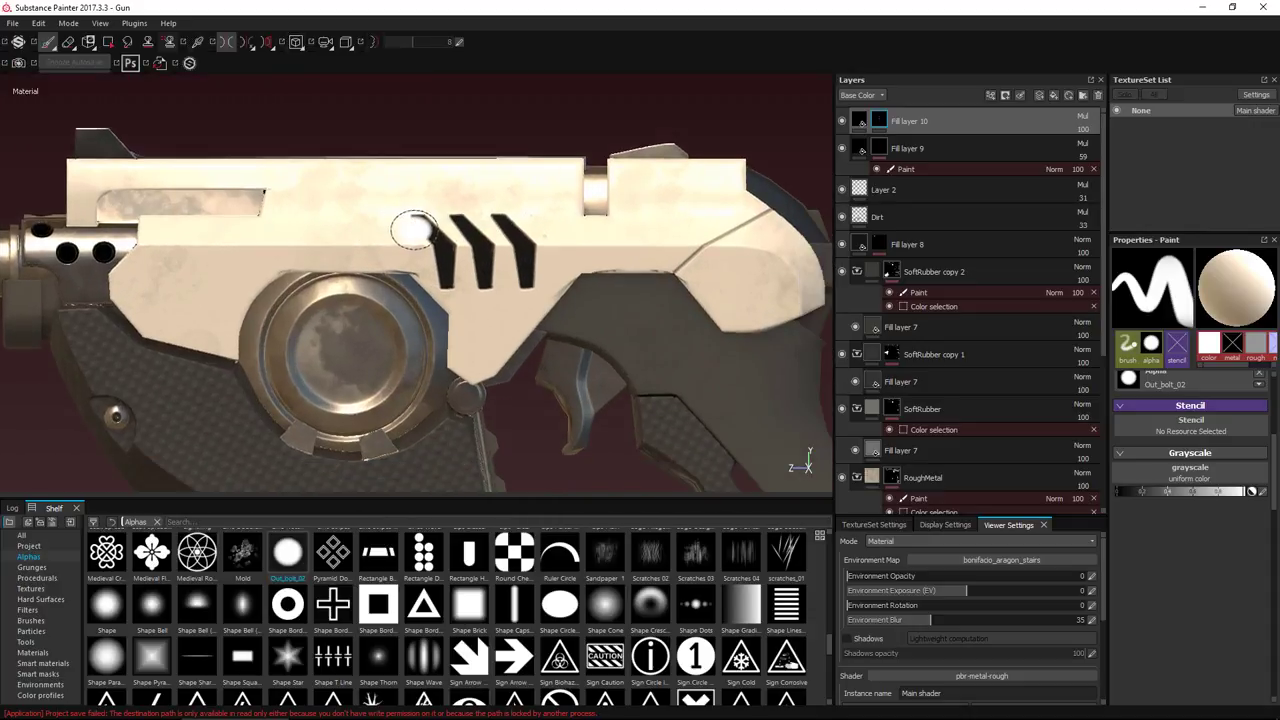
Check the annotated gun profile in Photoshop, and add a fill layer in Substance Painter with only color and height enabled
key(alt+Tab)
key(alt+Tab)
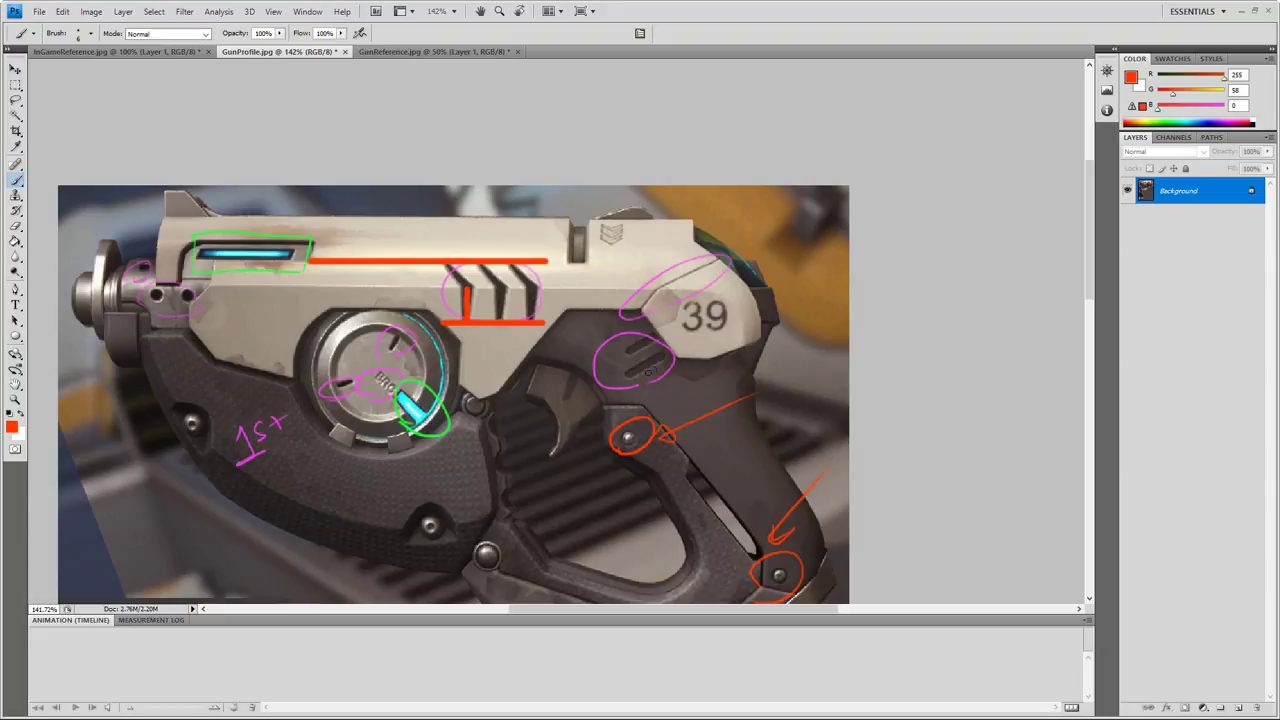
key(alt+Tab)
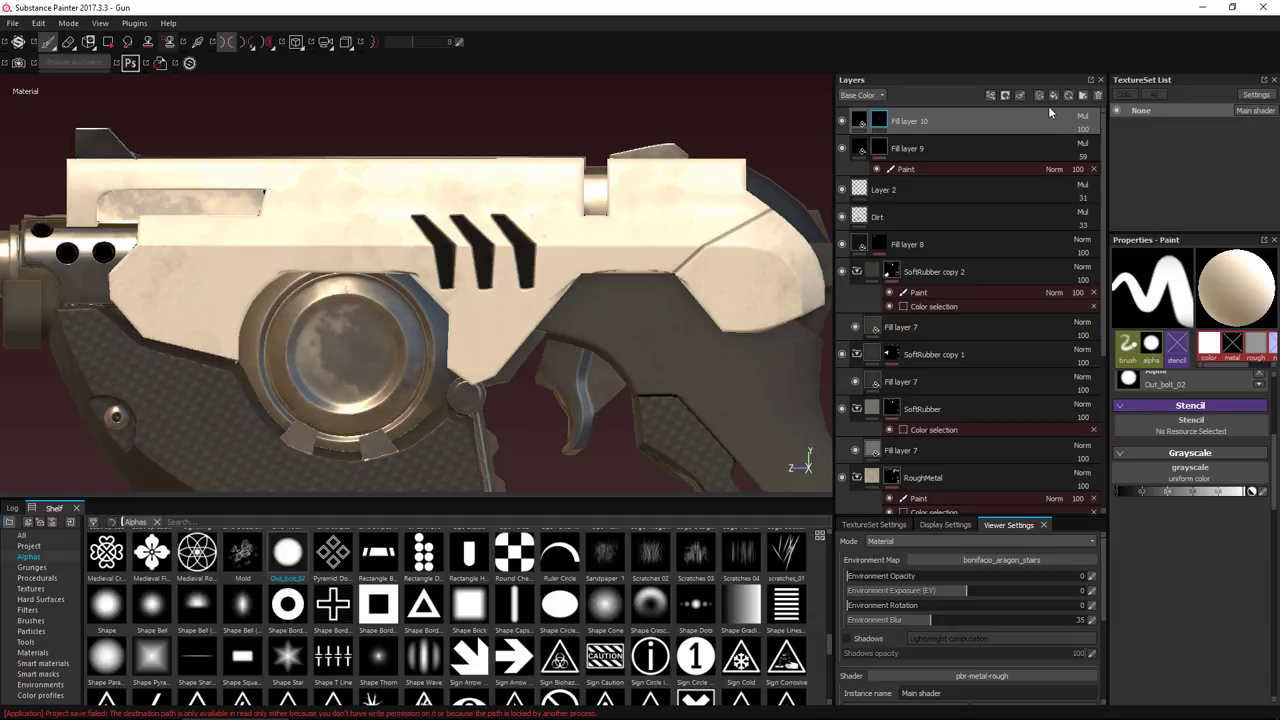
click(1055, 96)
click(1162, 397)
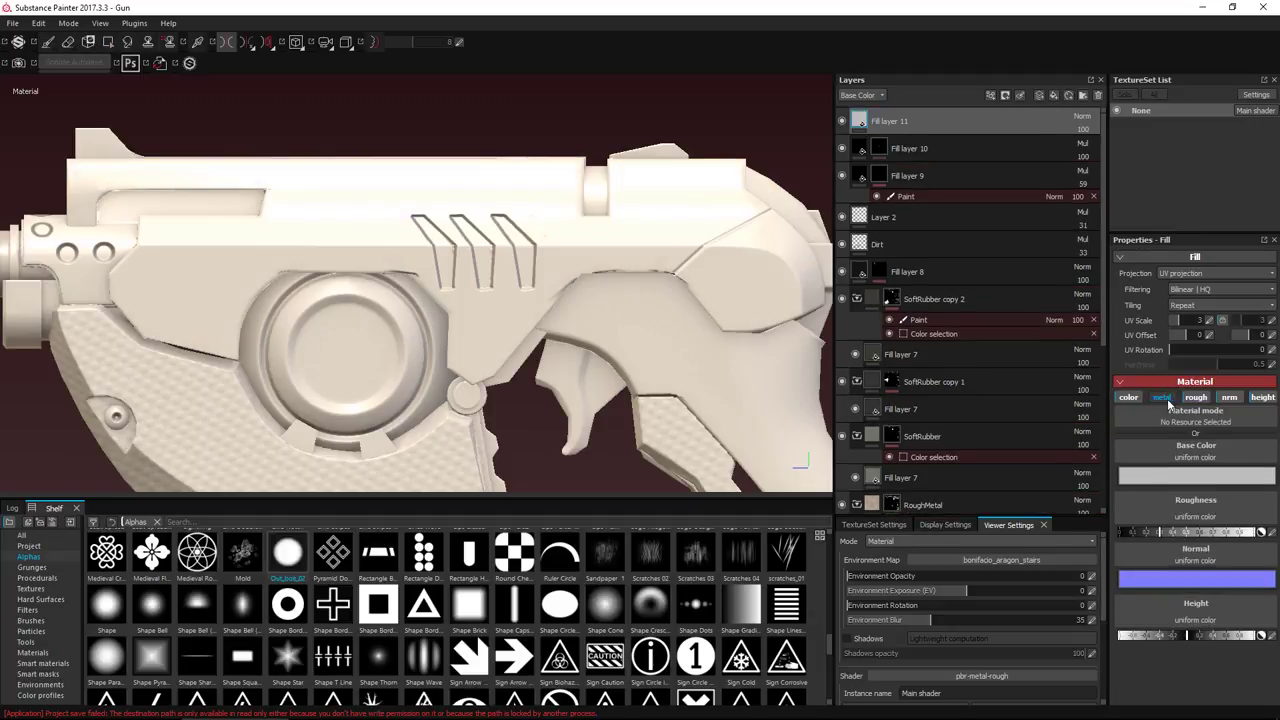
click(1226, 401)
click(1197, 399)
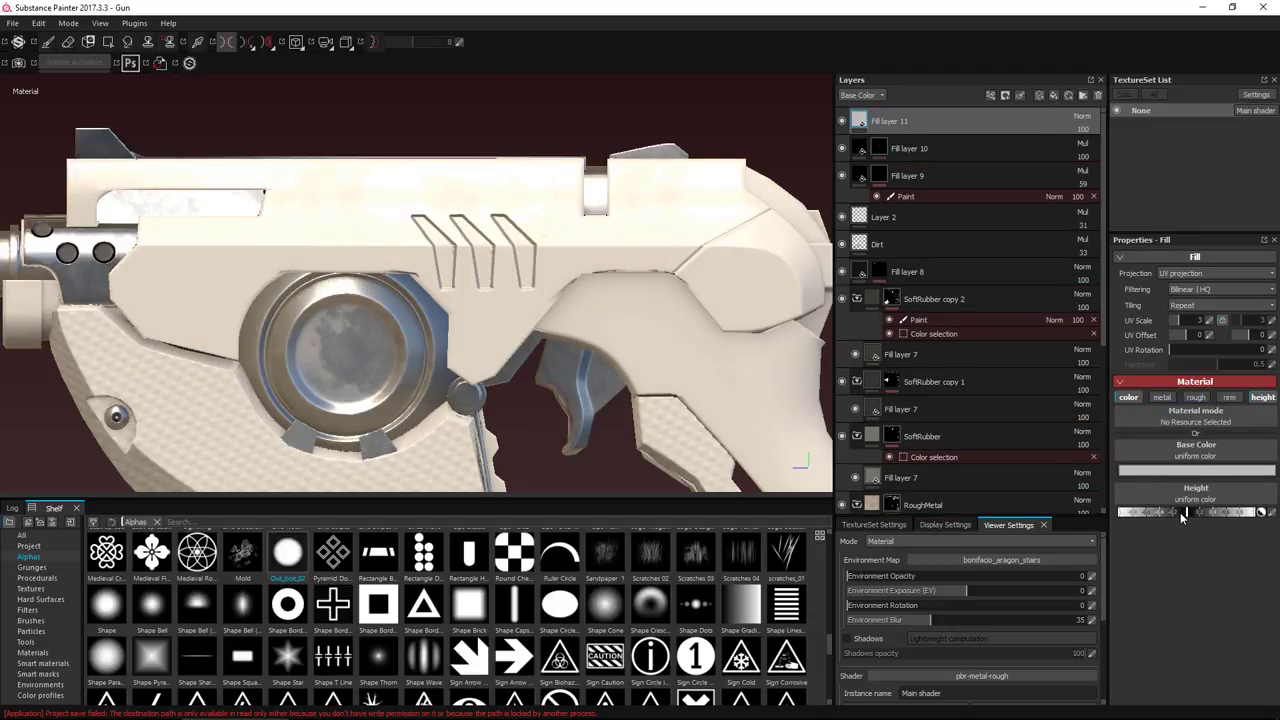
Give Fill layer 11 a dark grey base color of 0.038, Multiply blending and a black mask
click(1183, 471)
drag(1122, 488, 1055, 514)
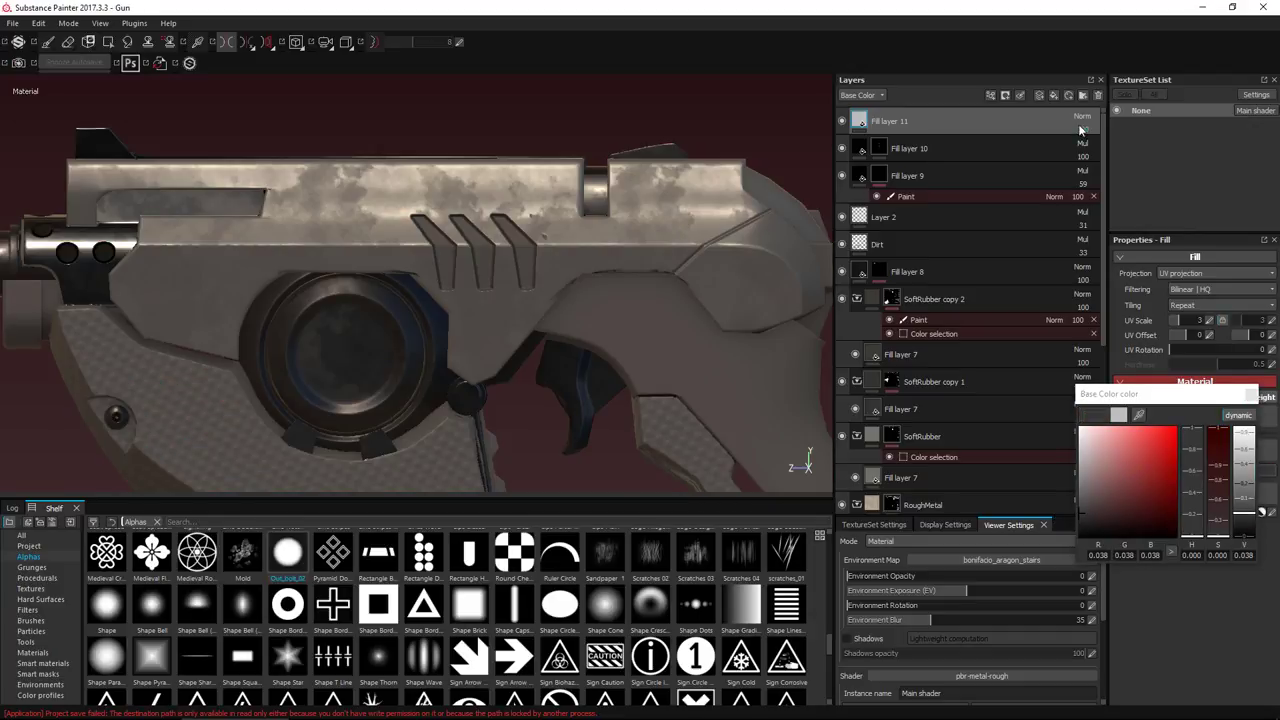
click(1081, 117)
click(1085, 180)
right_click(966, 120)
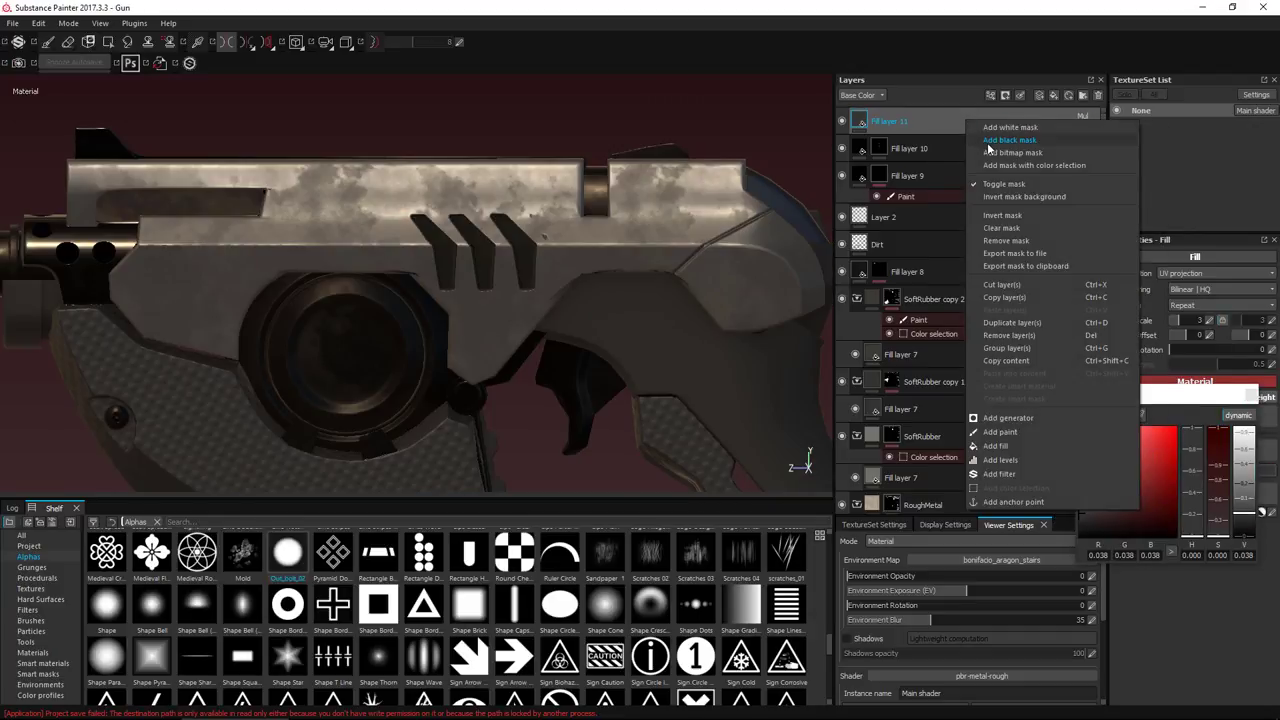
click(990, 142)
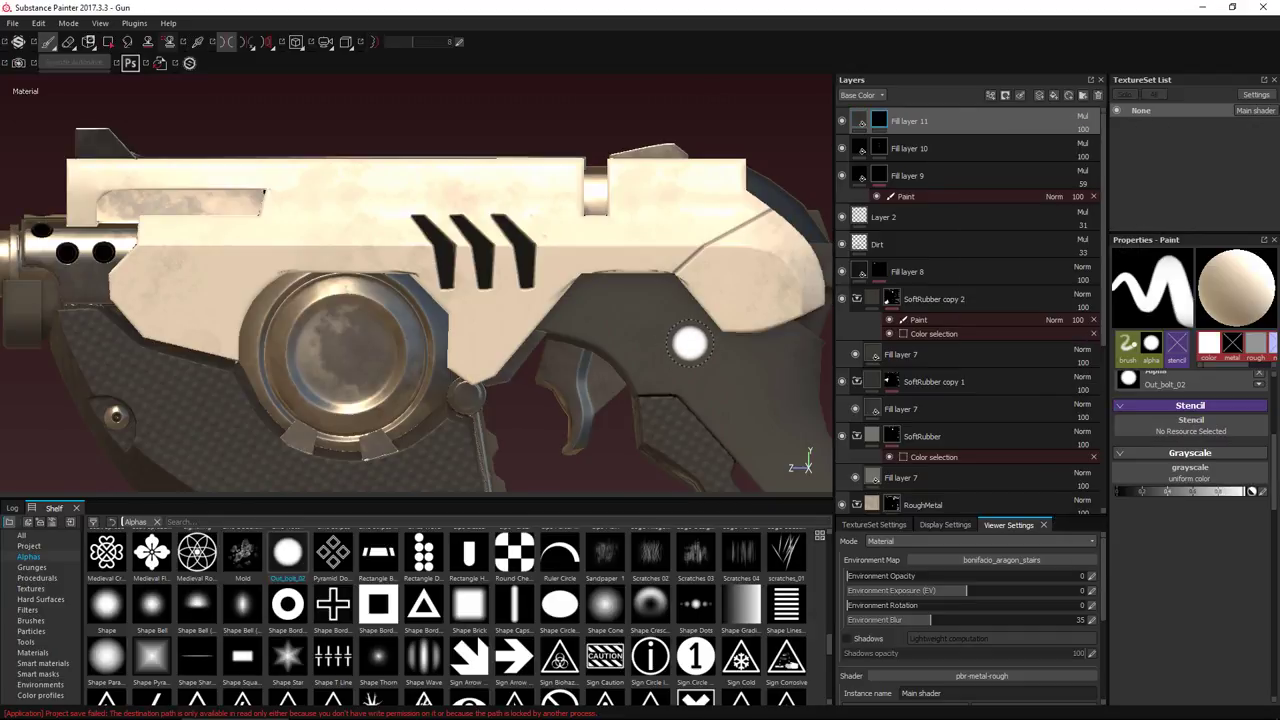
Paint two parallel diagonal grooves with a smaller brush on the grip beside the rear white plate, following the Photoshop reference
key(bracketleft)
key(bracketleft)
key(bracketleft)
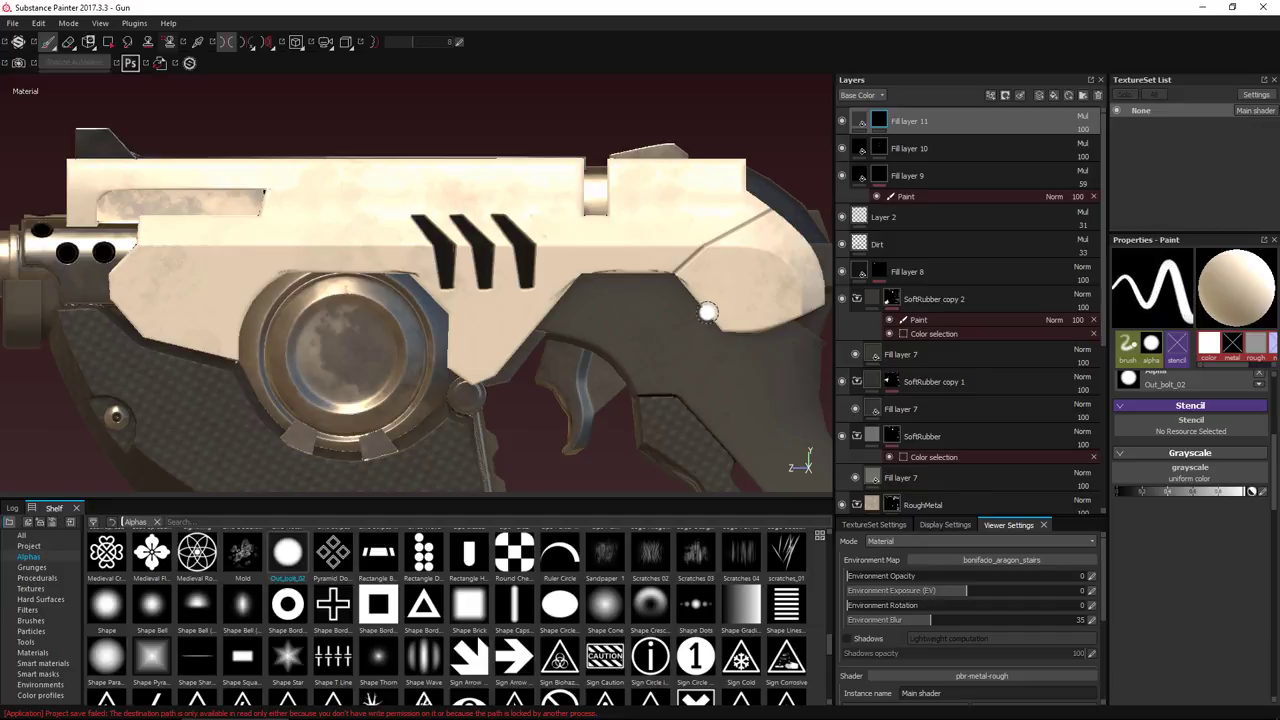
key(alt+Tab)
key(Tab)
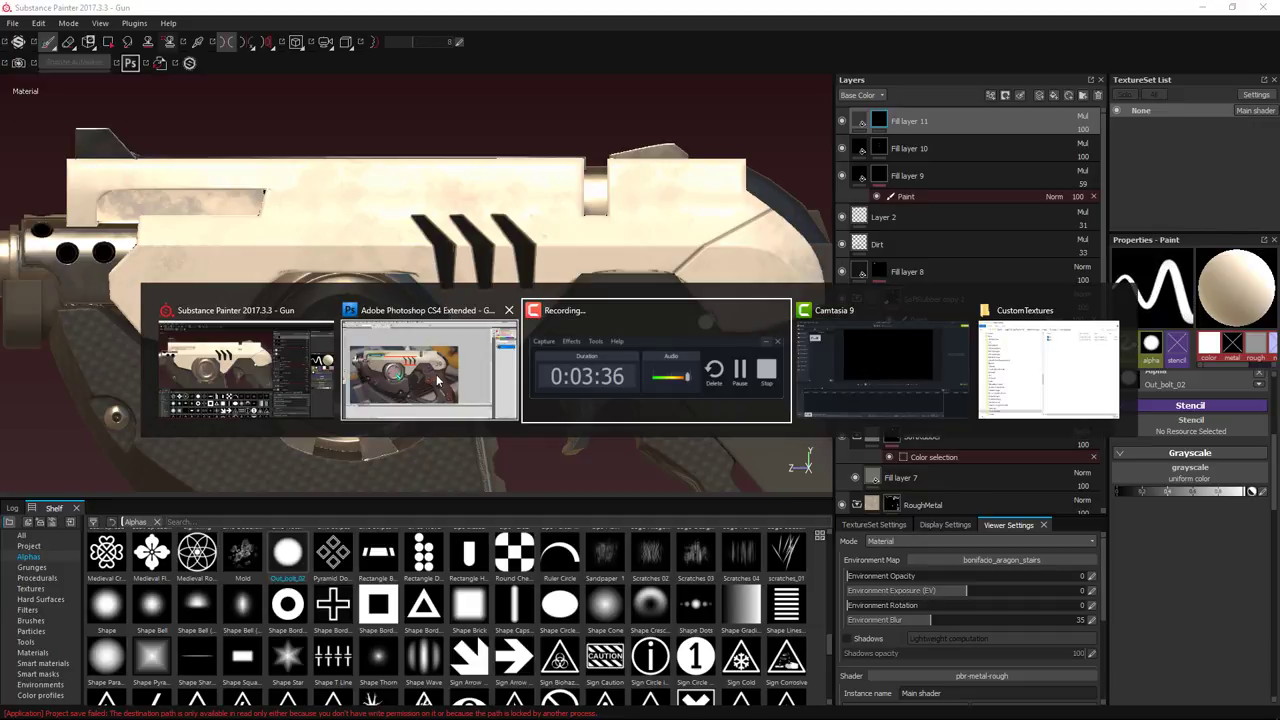
click(437, 380)
key(alt+Tab)
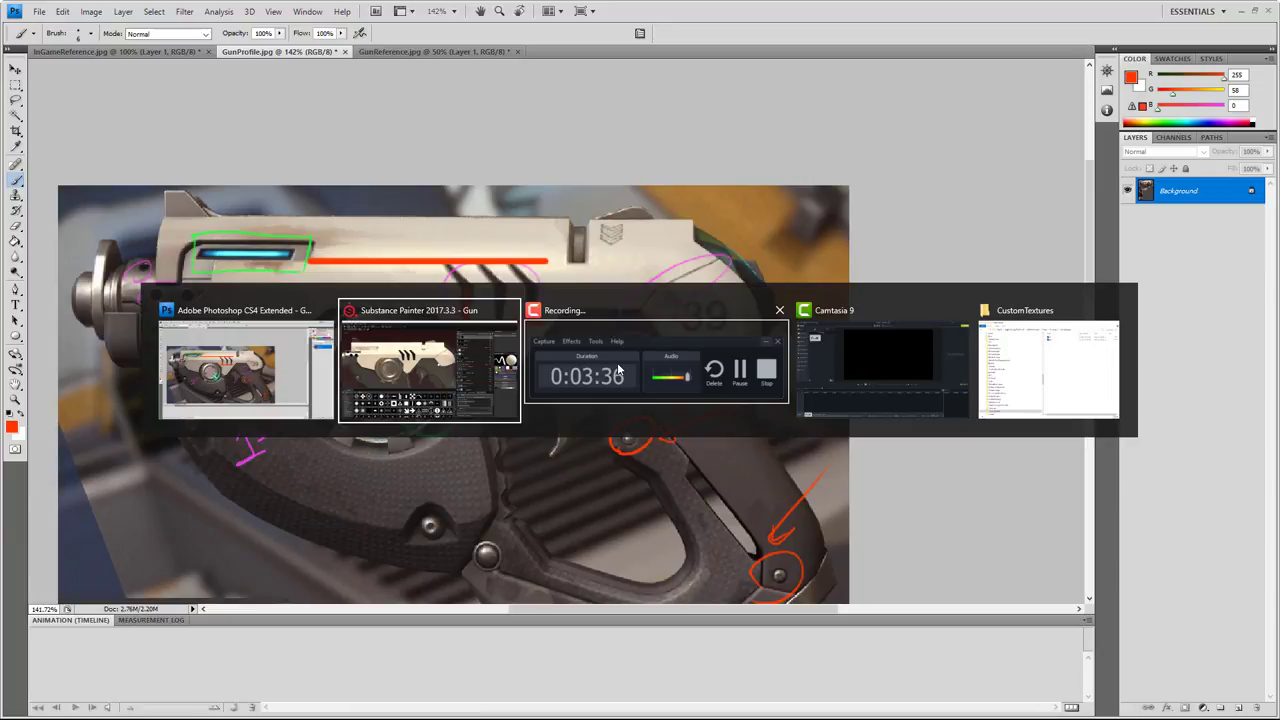
click(452, 376)
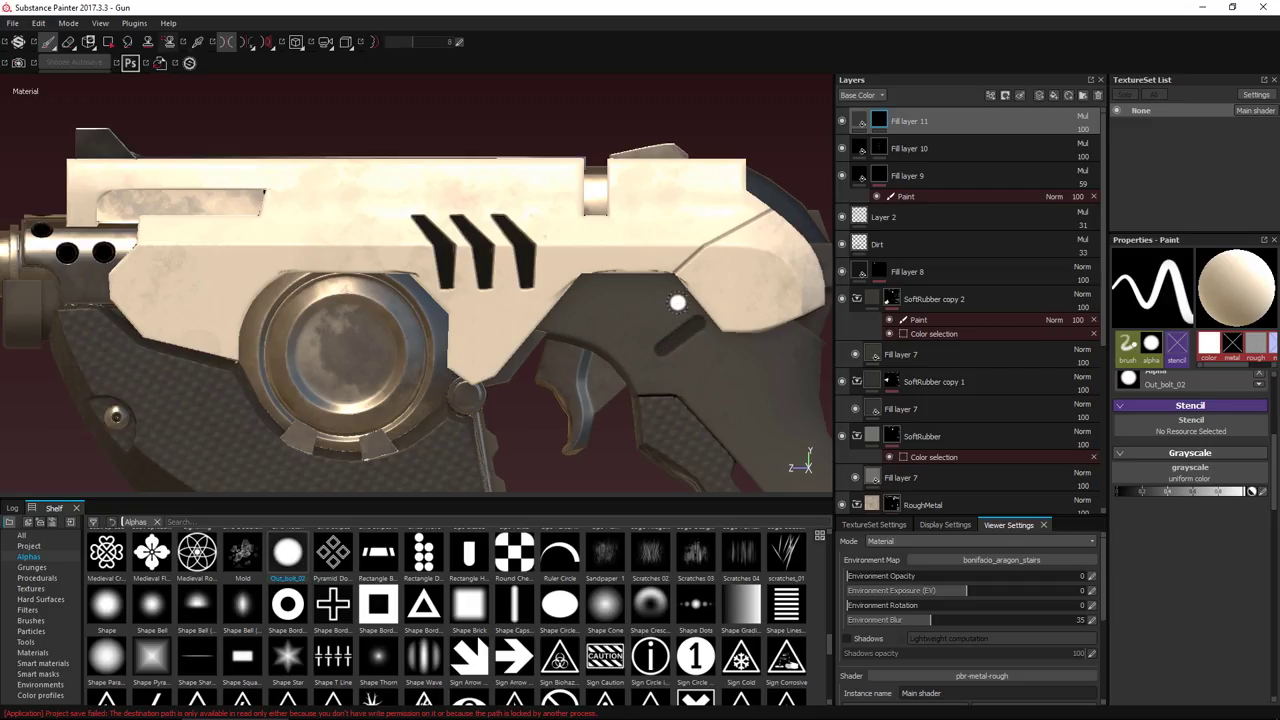
drag(658, 317, 689, 289)
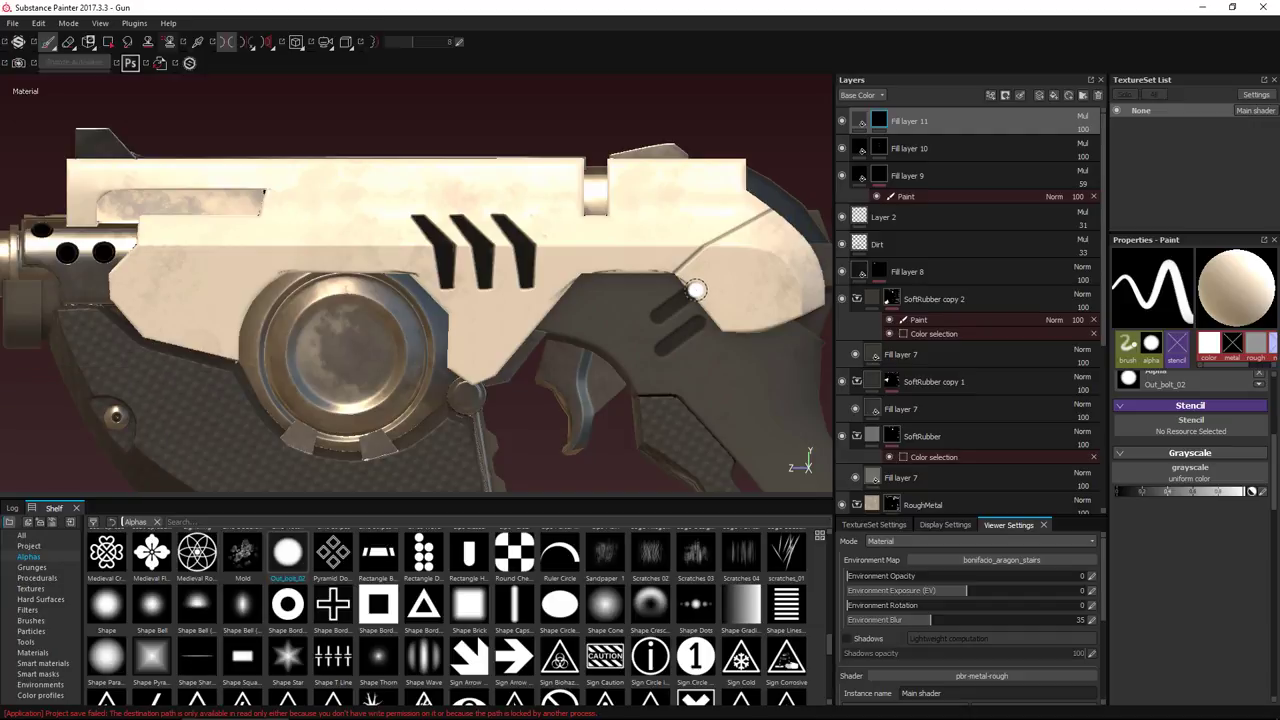
Set the mask paint to black and erase the groove overspill from the rear white plate on Fill layer 11's mask
alt+right_drag(604, 115, 632, 422)
alt+drag(632, 422, 669, 391)
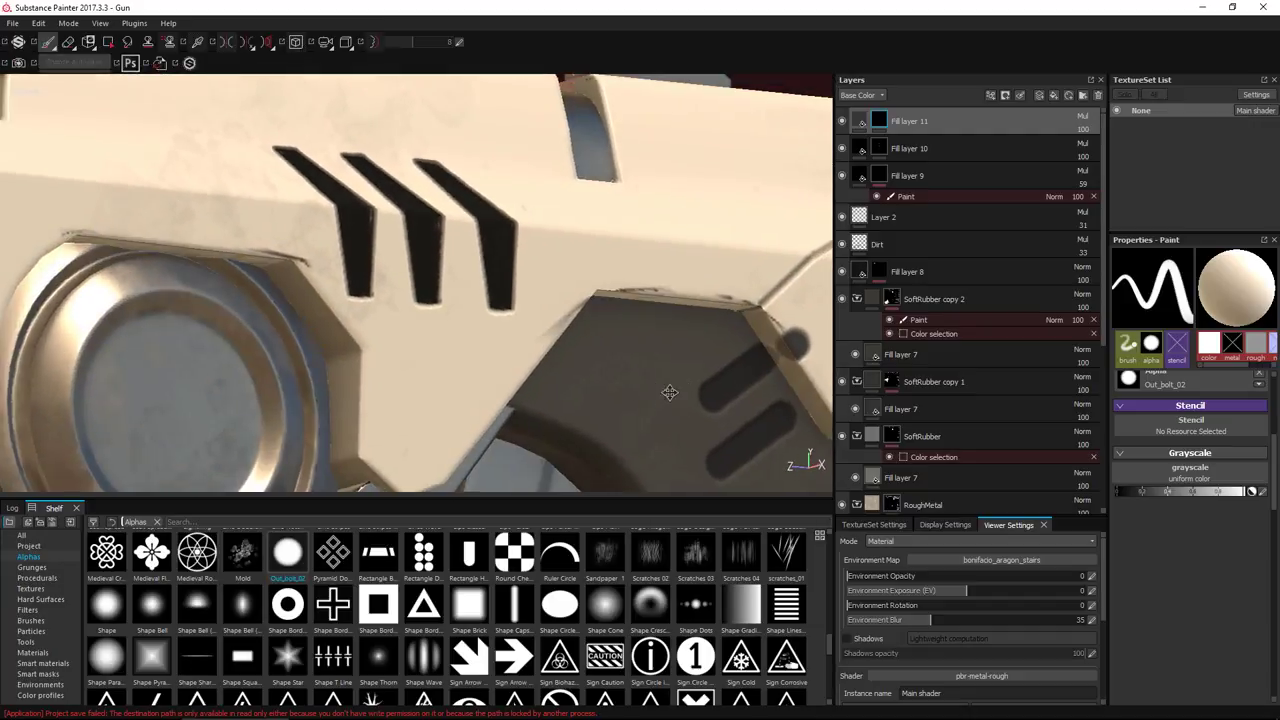
alt+middle_drag(669, 391, 610, 393)
drag(1231, 492, 1115, 496)
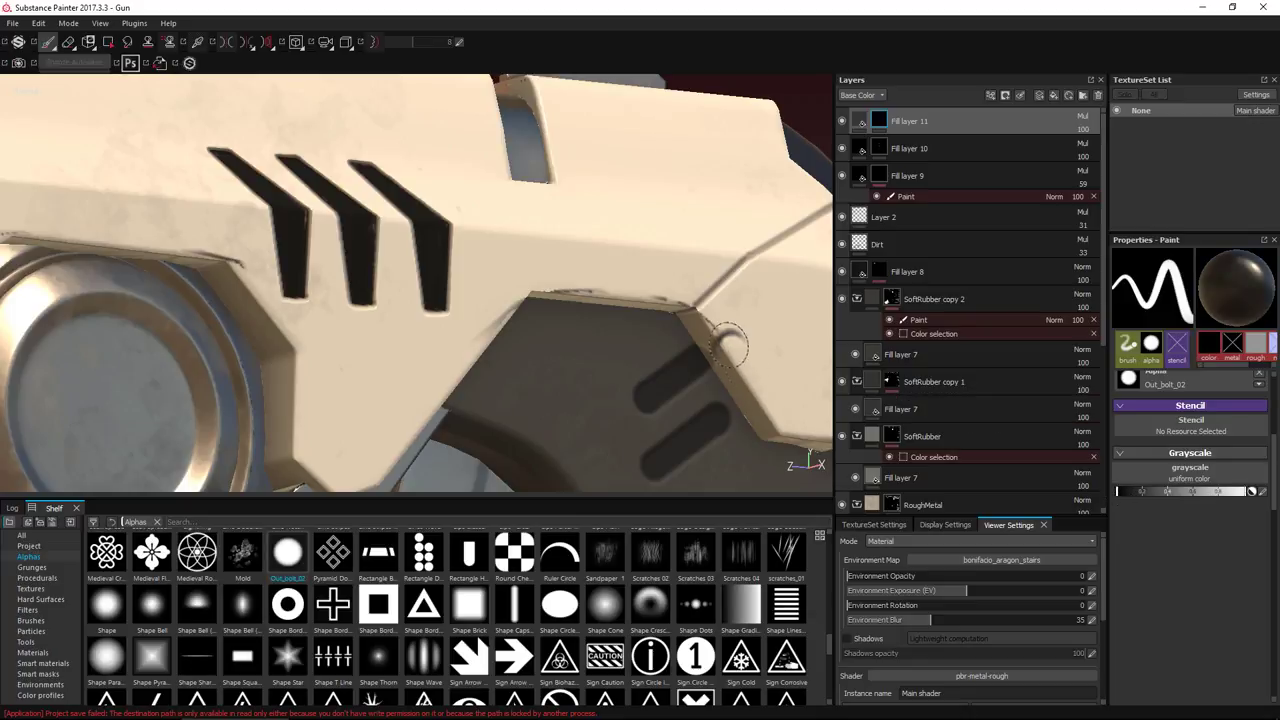
scroll(719, 351, down, 10)
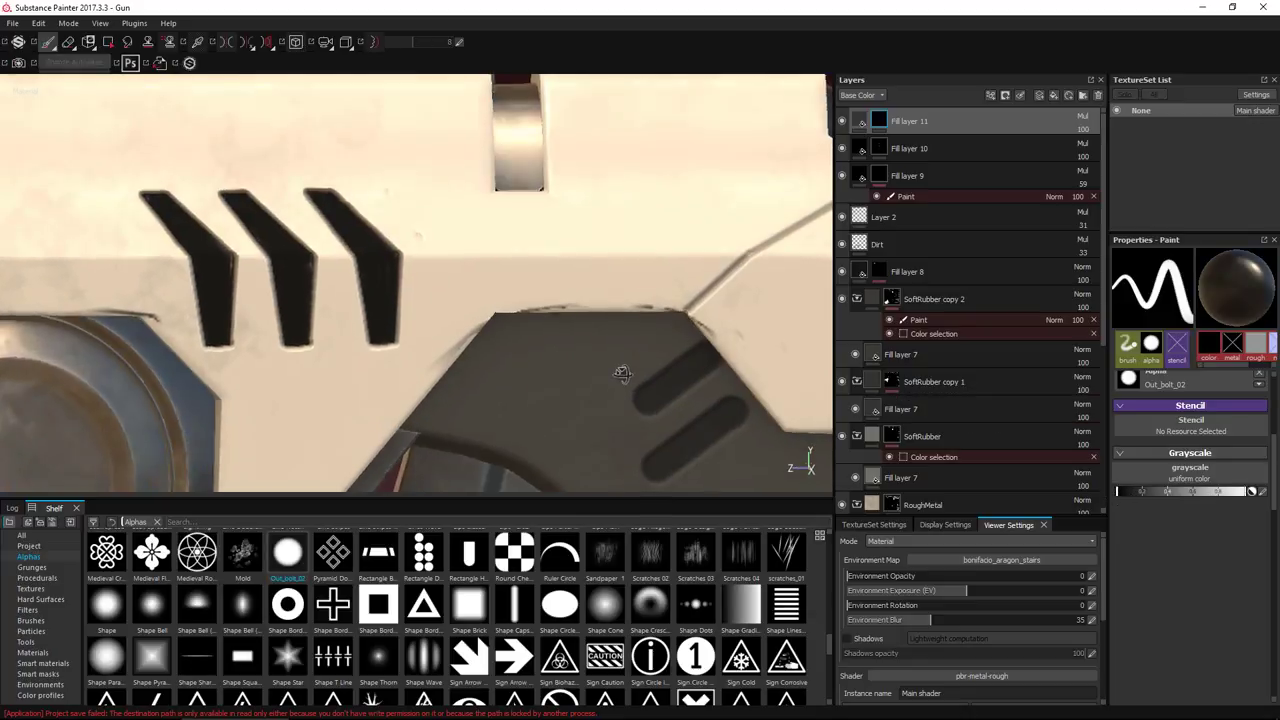
scroll(668, 412, up, 5)
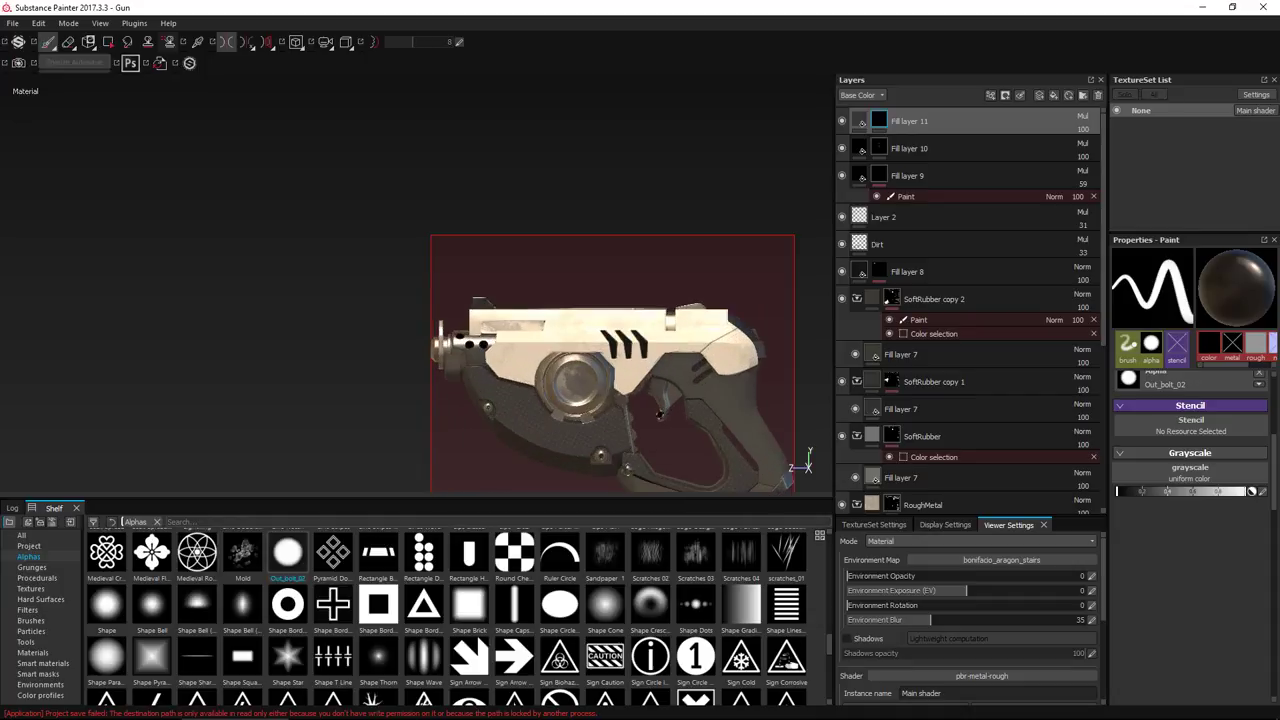
mouse_move(664, 416)
alt+mouse_down()
mouse_move(807, 424)
mouse_move(660, 418)
alt+mouse_up()
scroll(659, 418, up, 8)
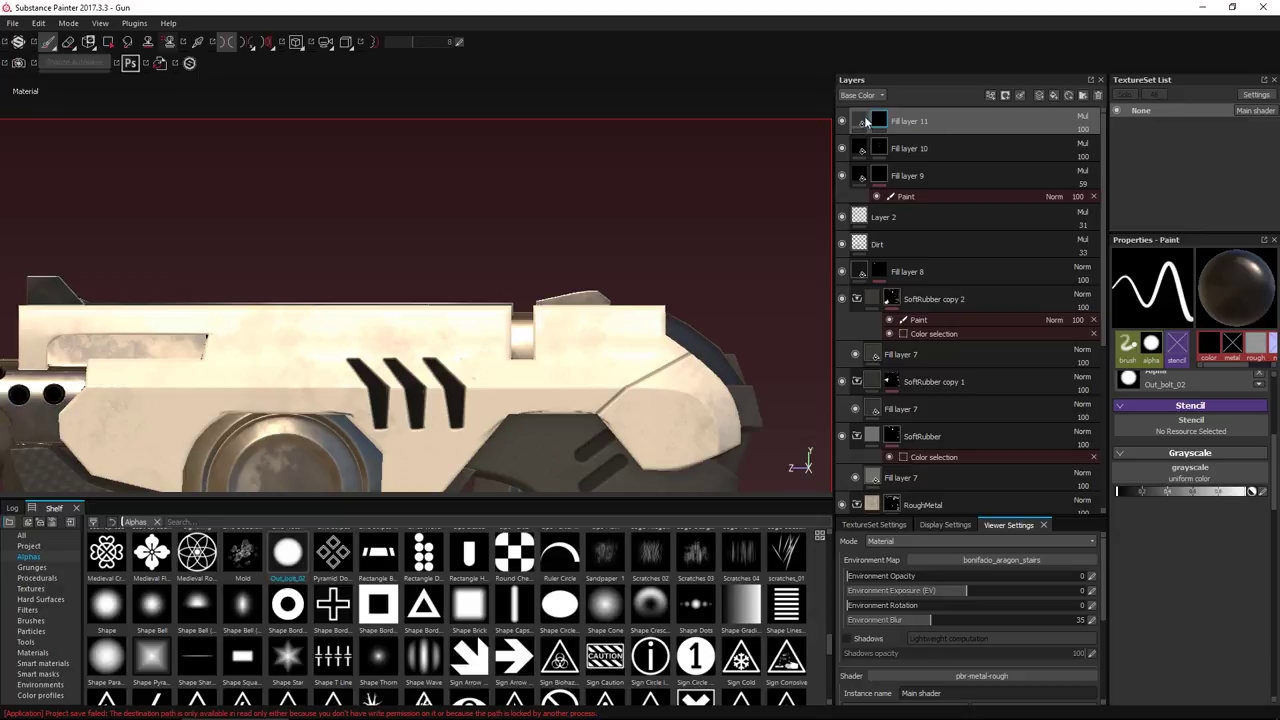
Add a fill layer above Fill layer 11 with only the height channel enabled, and give it a black mask
click(864, 122)
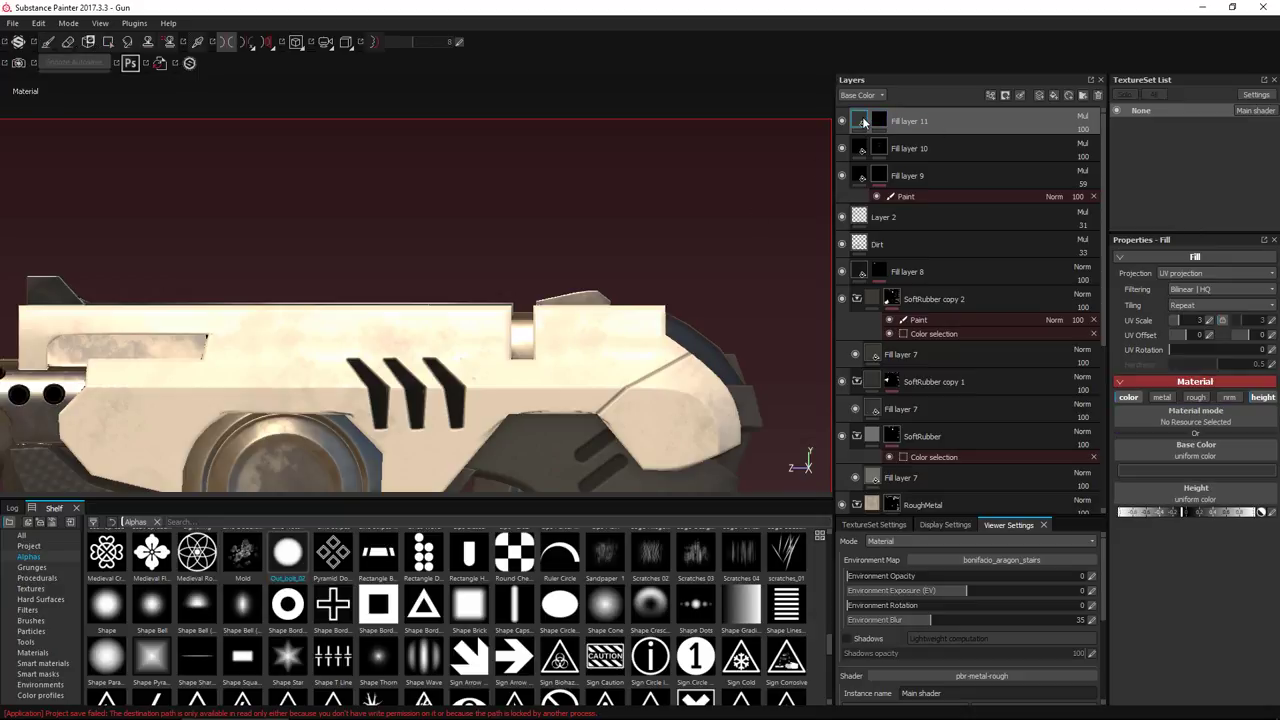
click(1053, 96)
click(1128, 397)
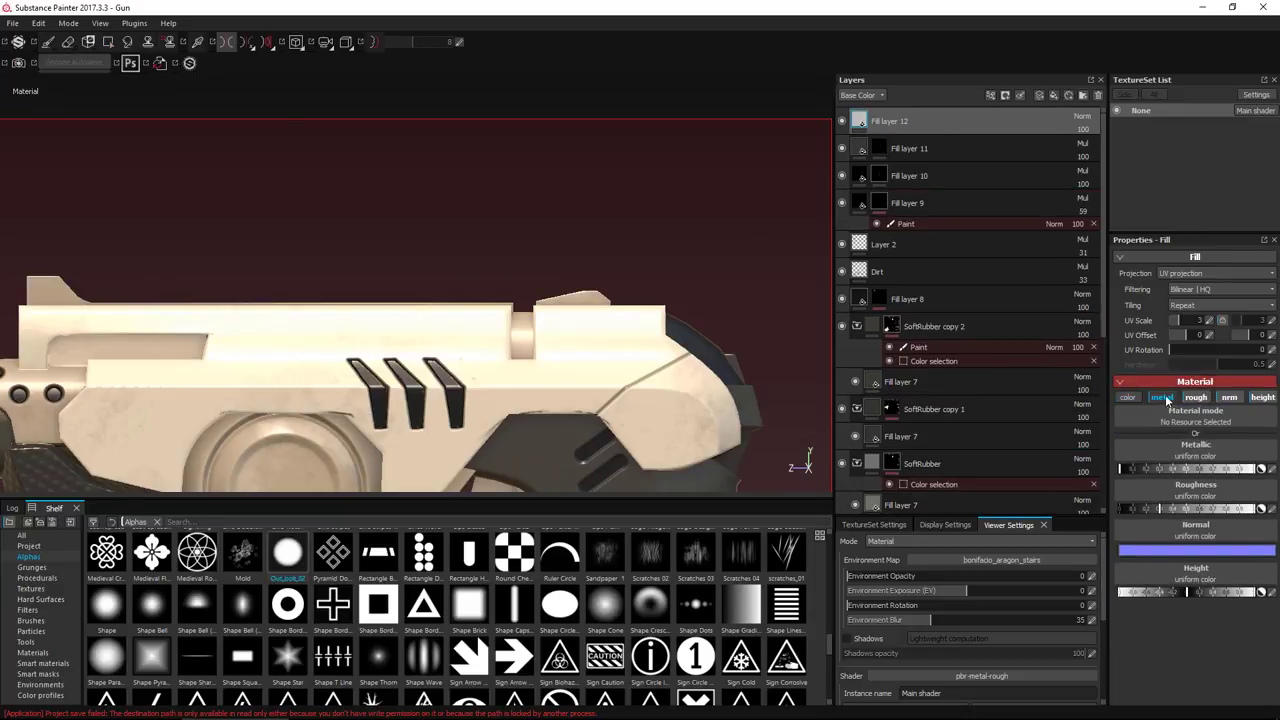
click(1162, 397)
click(1196, 397)
click(1229, 397)
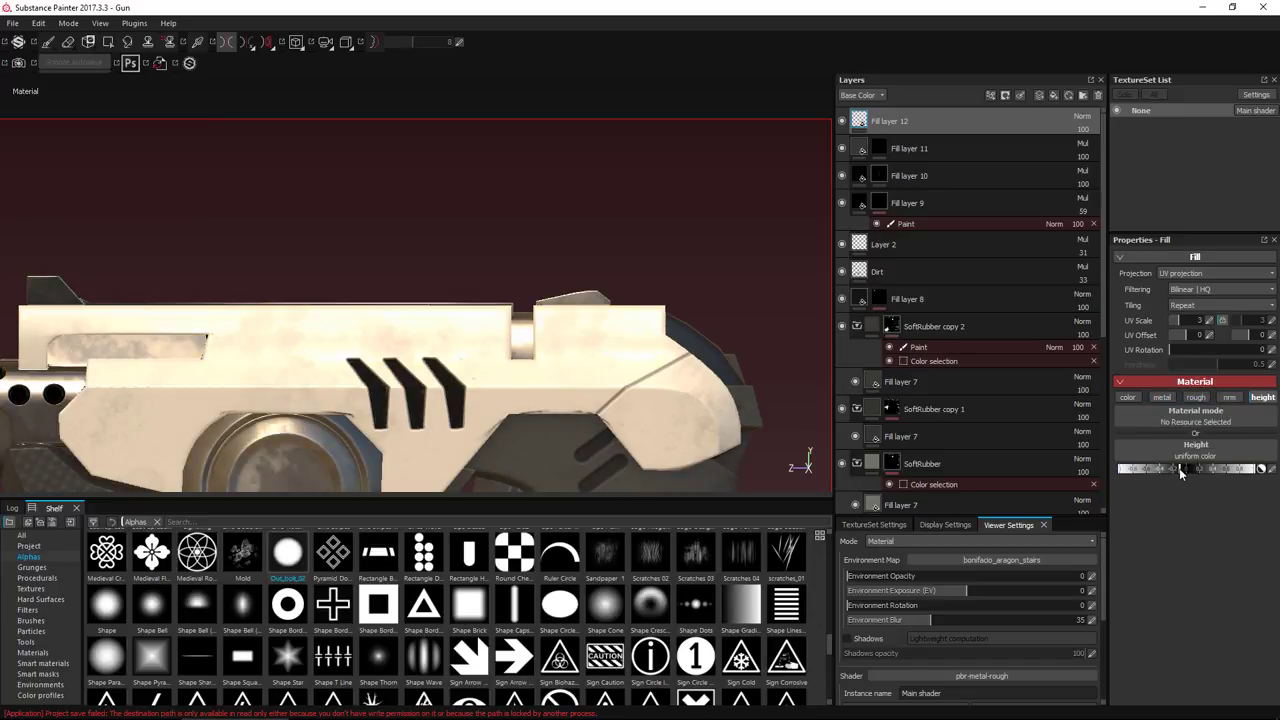
right_click(888, 124)
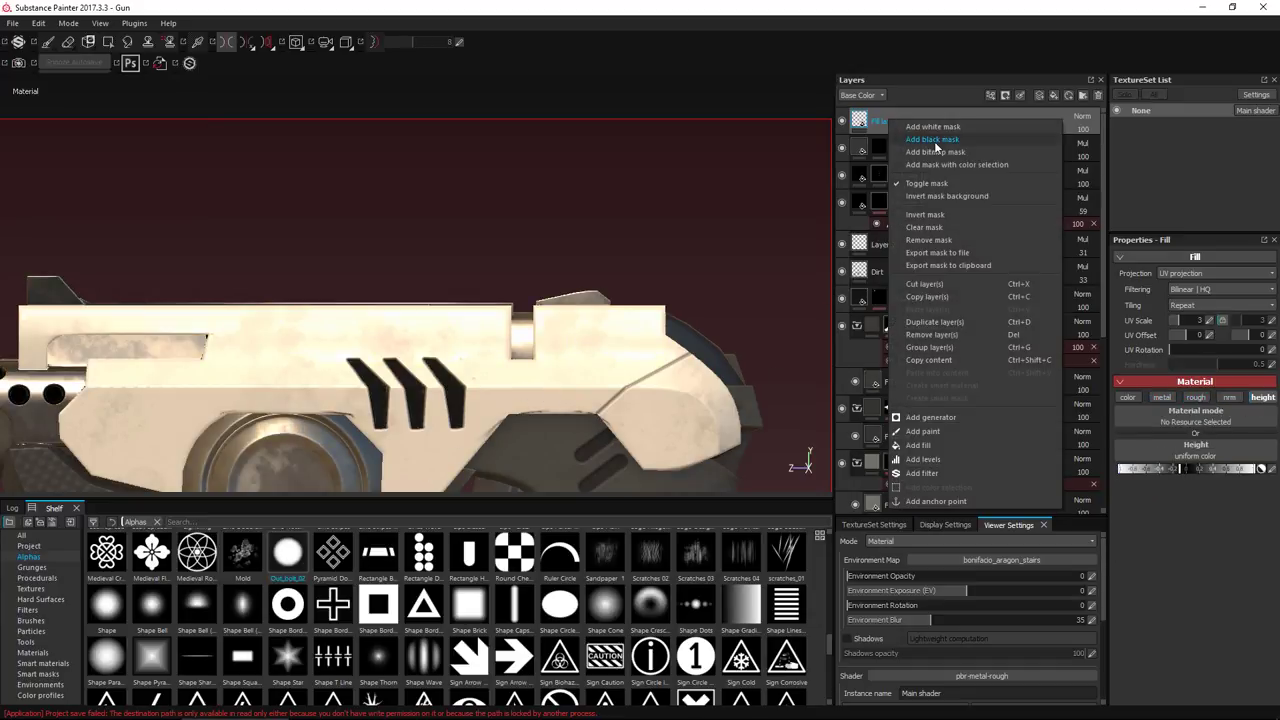
click(937, 148)
Browse the alphas shelf and load the Arrow Simple alpha into the paint brush for Fill layer 12's mask
scroll(406, 568, down, 3)
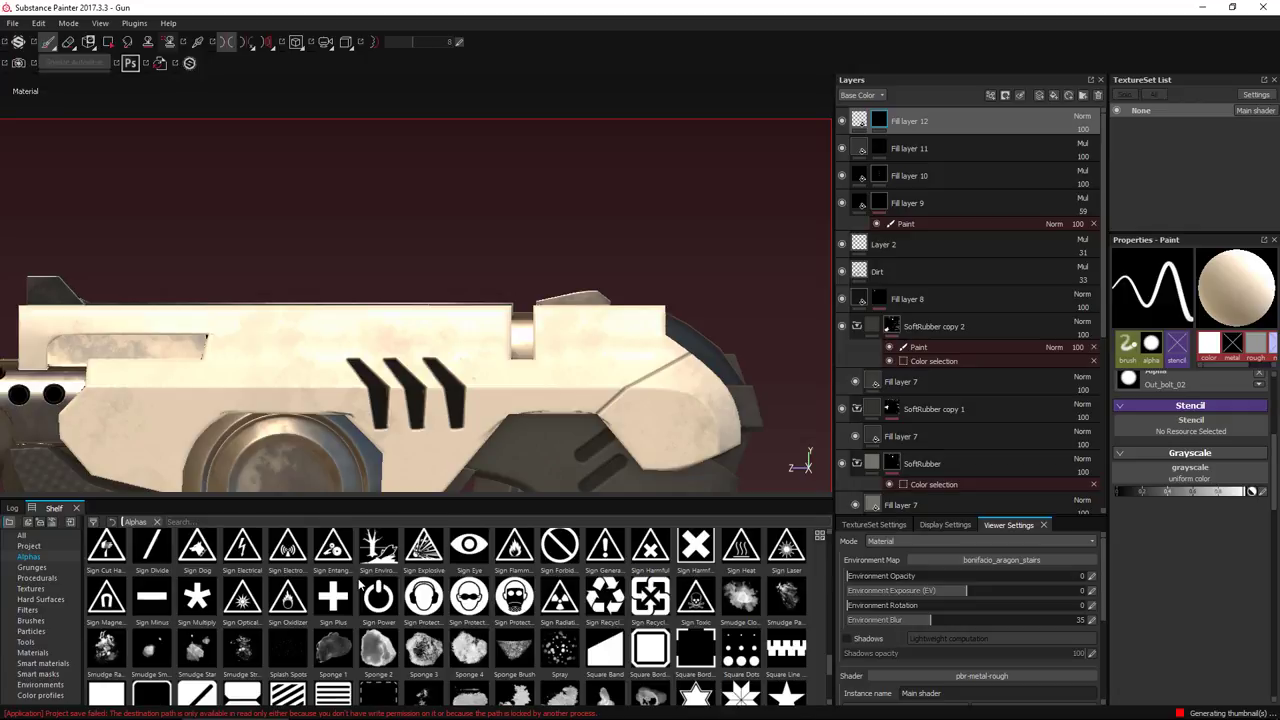
mouse_move(362, 586)
scroll(676, 590, down, 3)
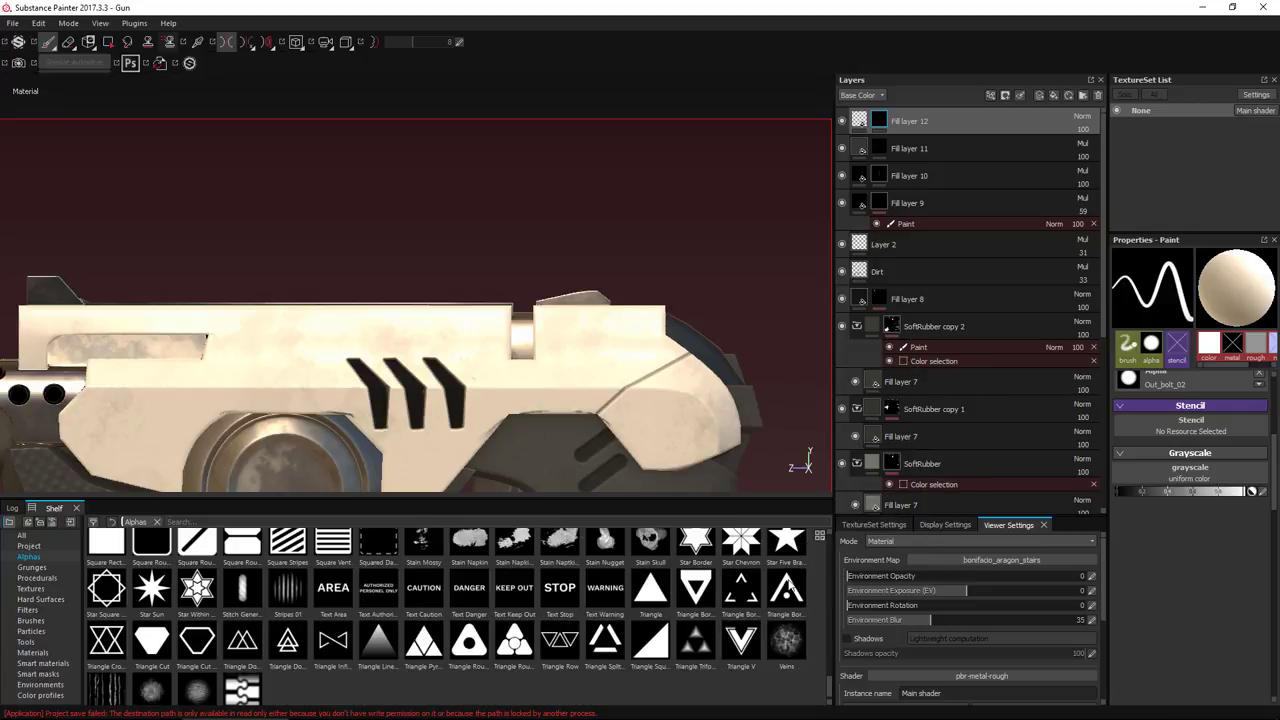
scroll(789, 585, up, 10)
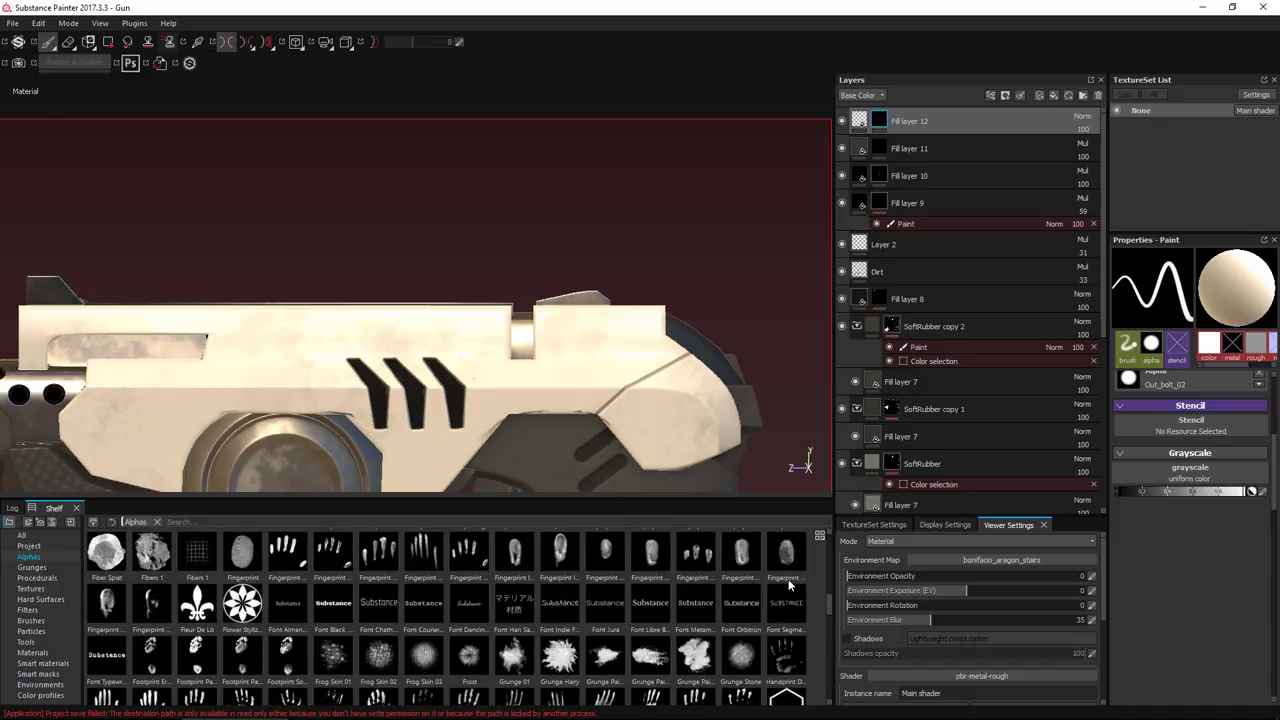
scroll(789, 585, up, 5)
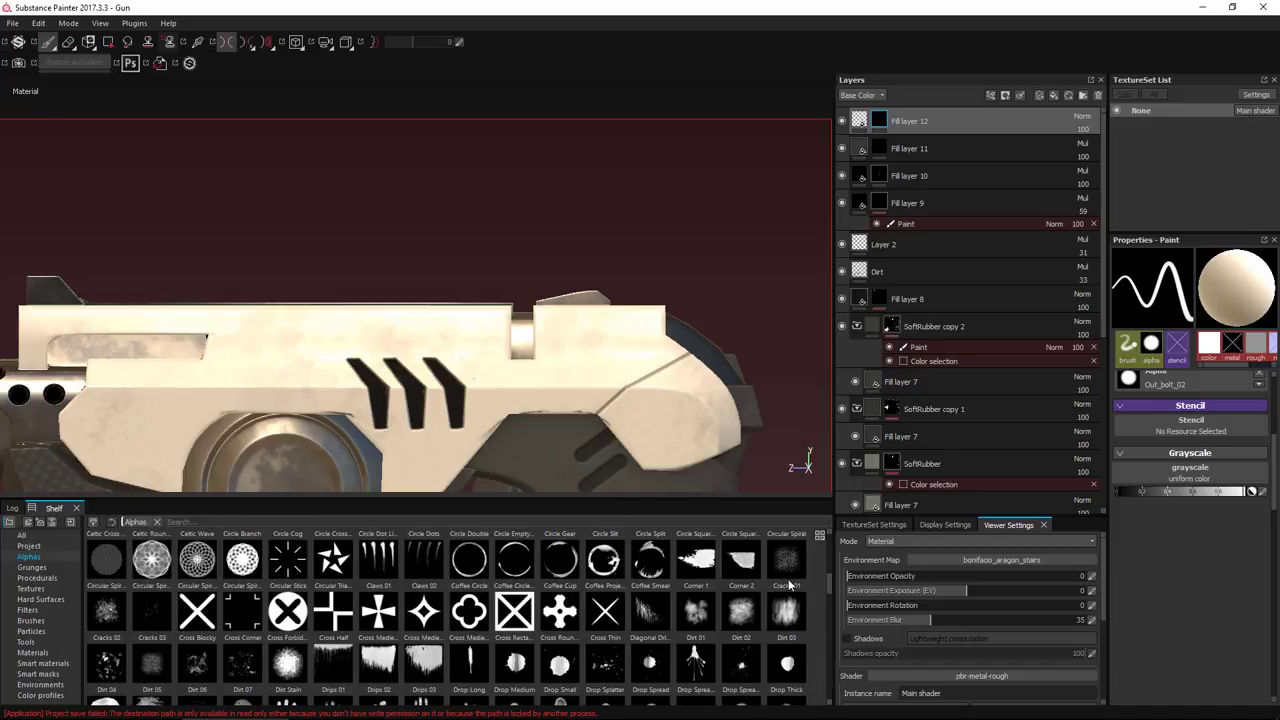
scroll(789, 585, up, 5)
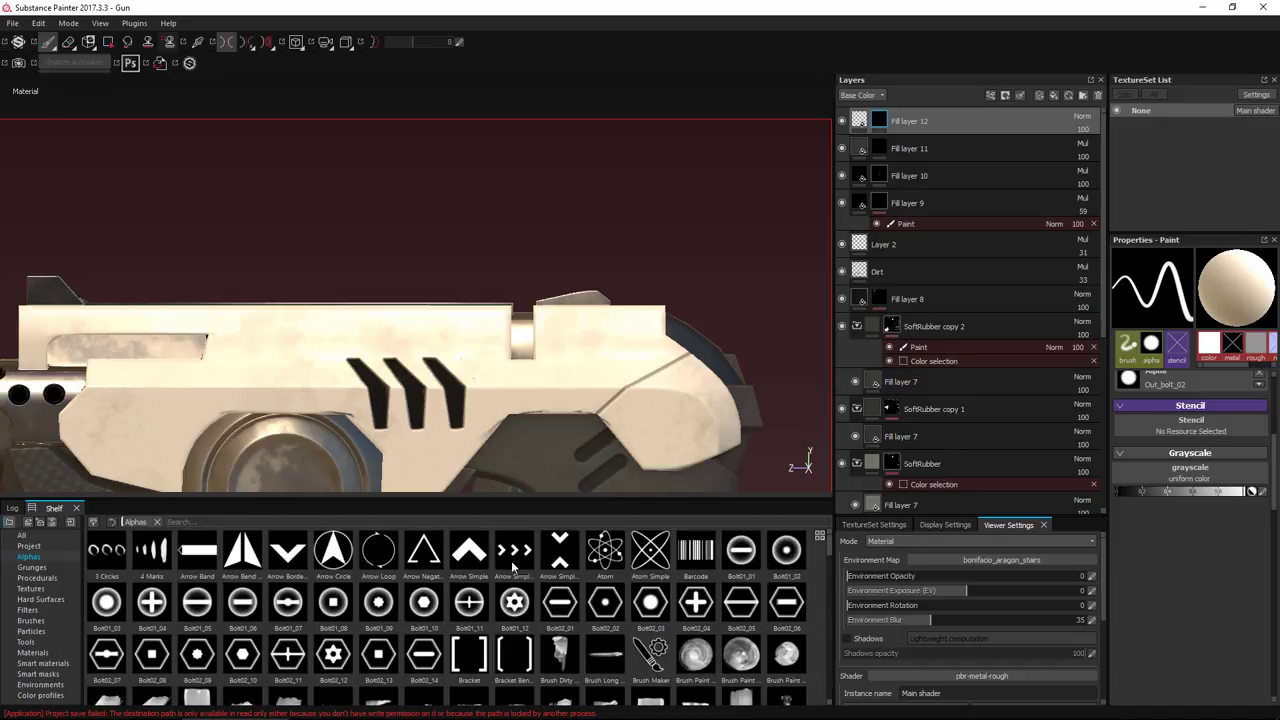
click(465, 556)
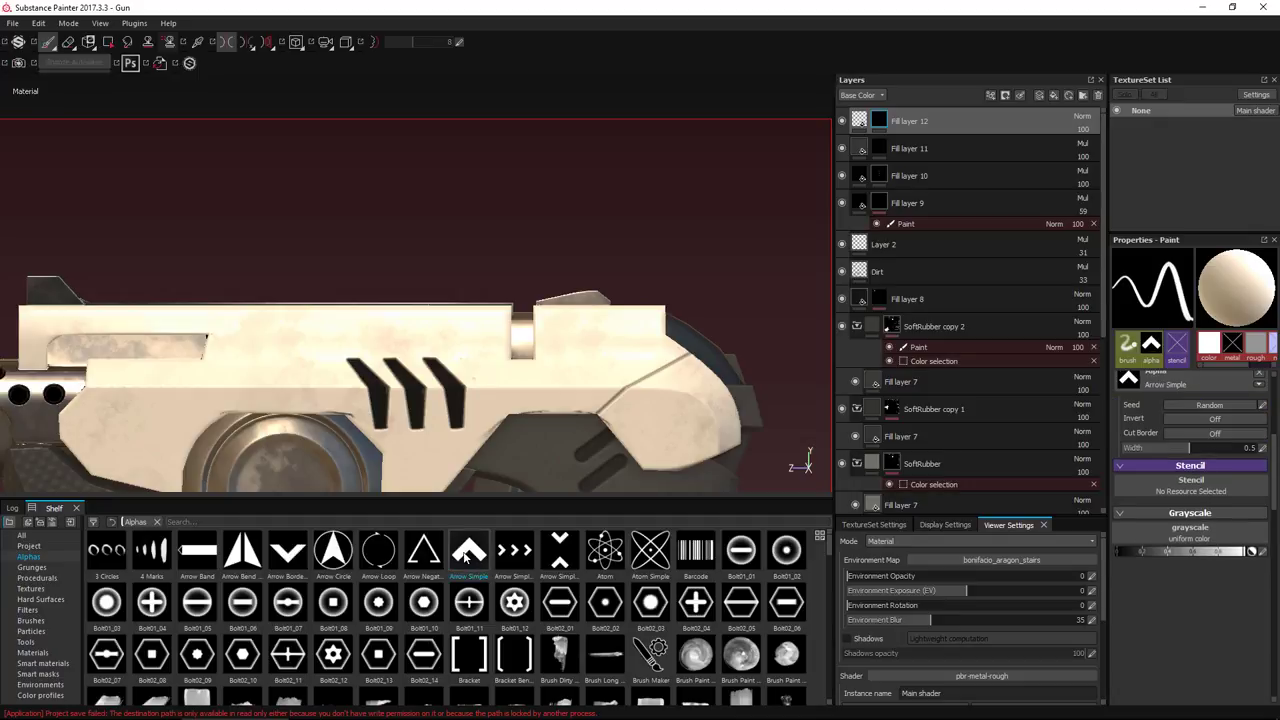
click(87, 44)
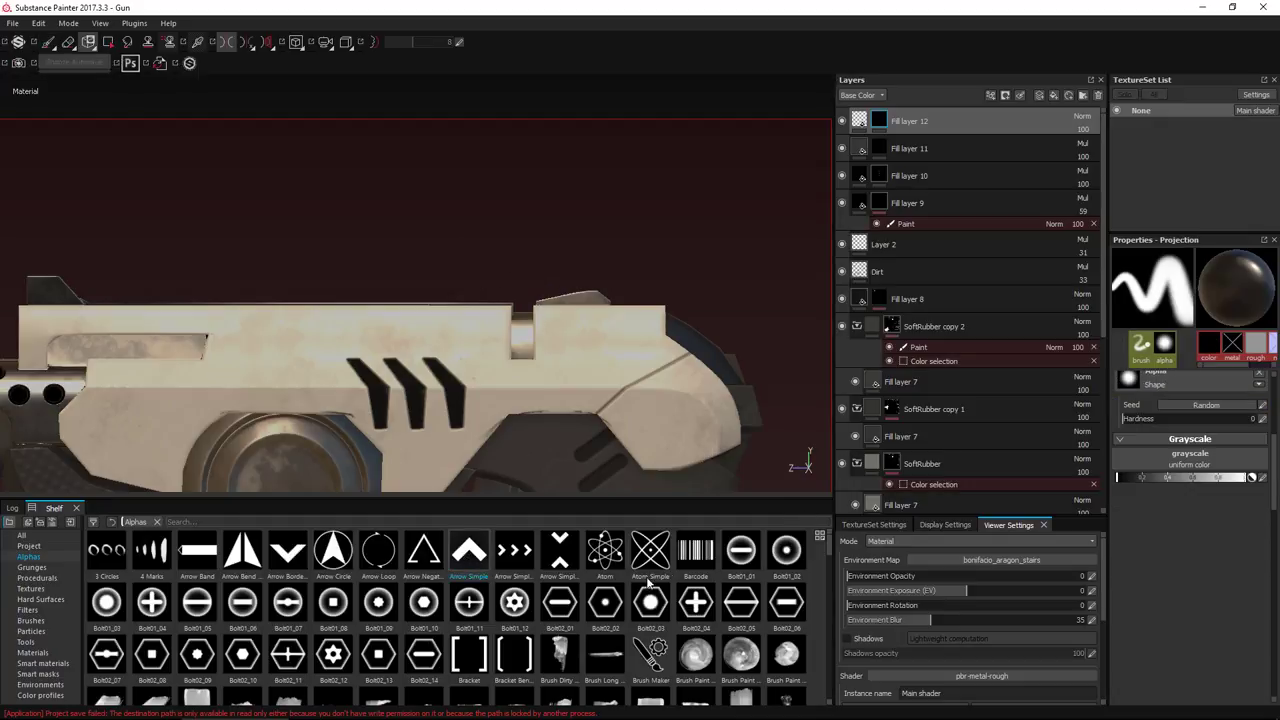
scroll(1220, 554, up, 4)
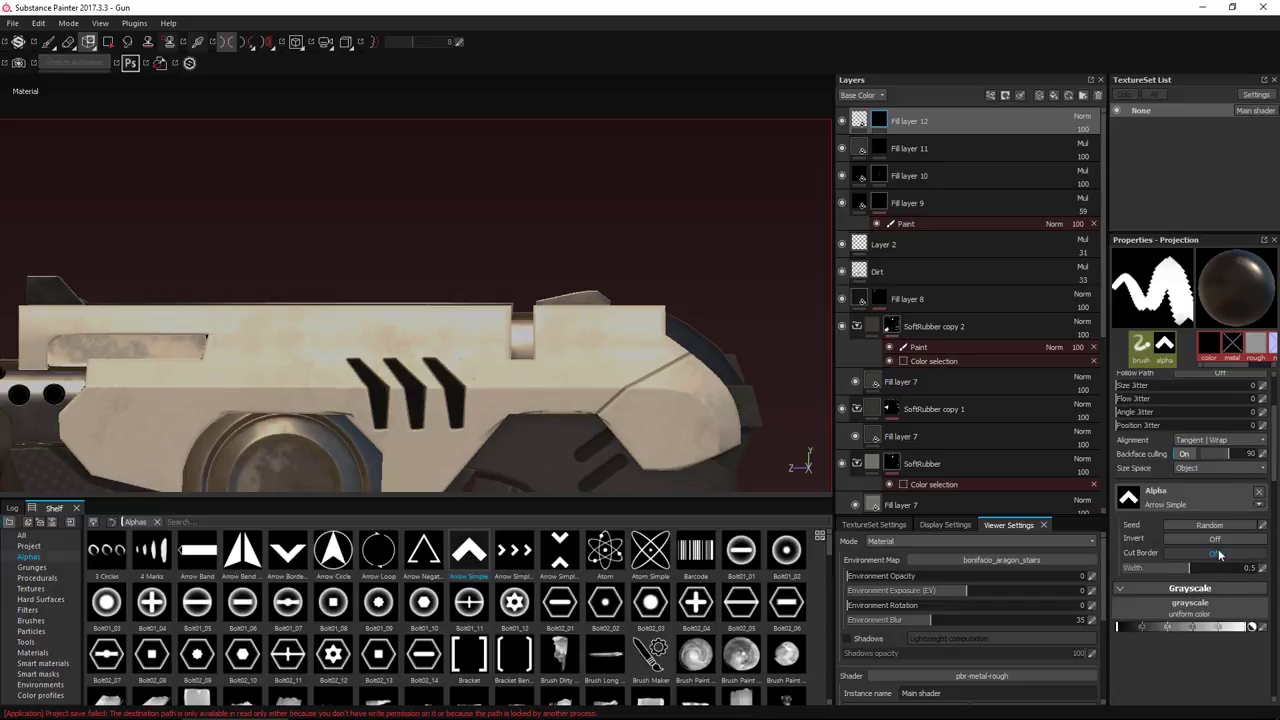
key(f)
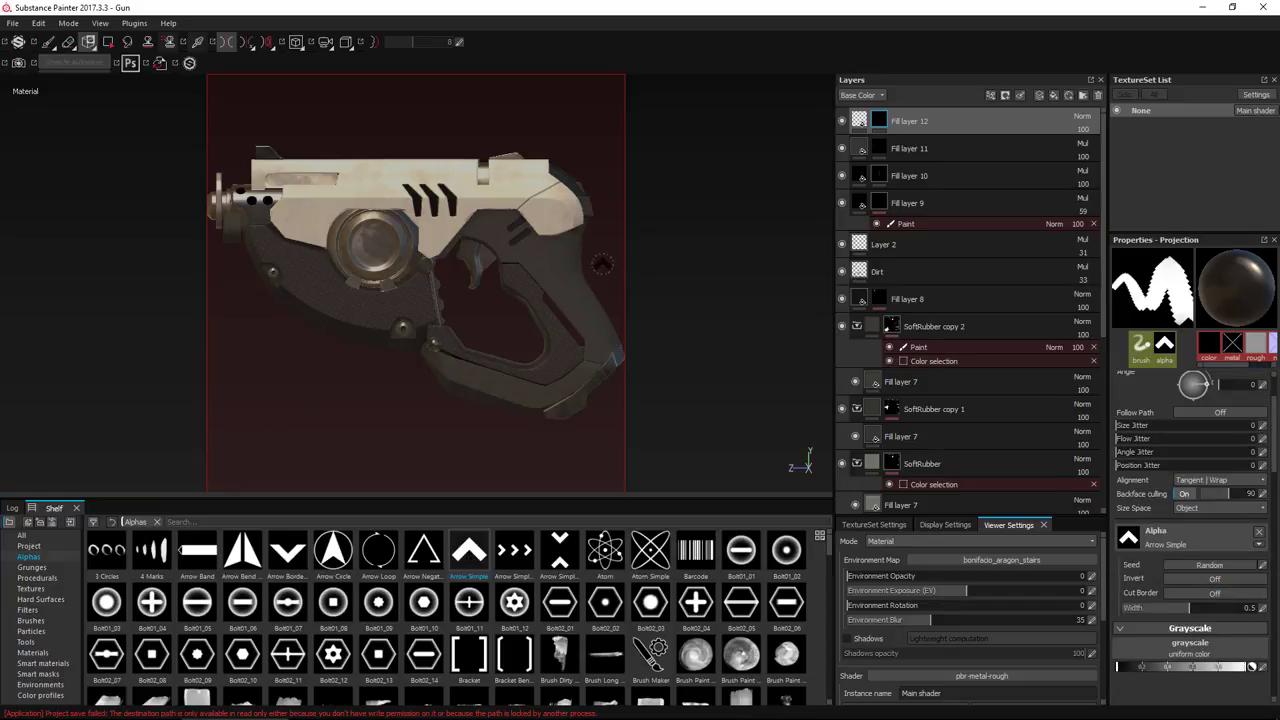
scroll(601, 263, up, 5)
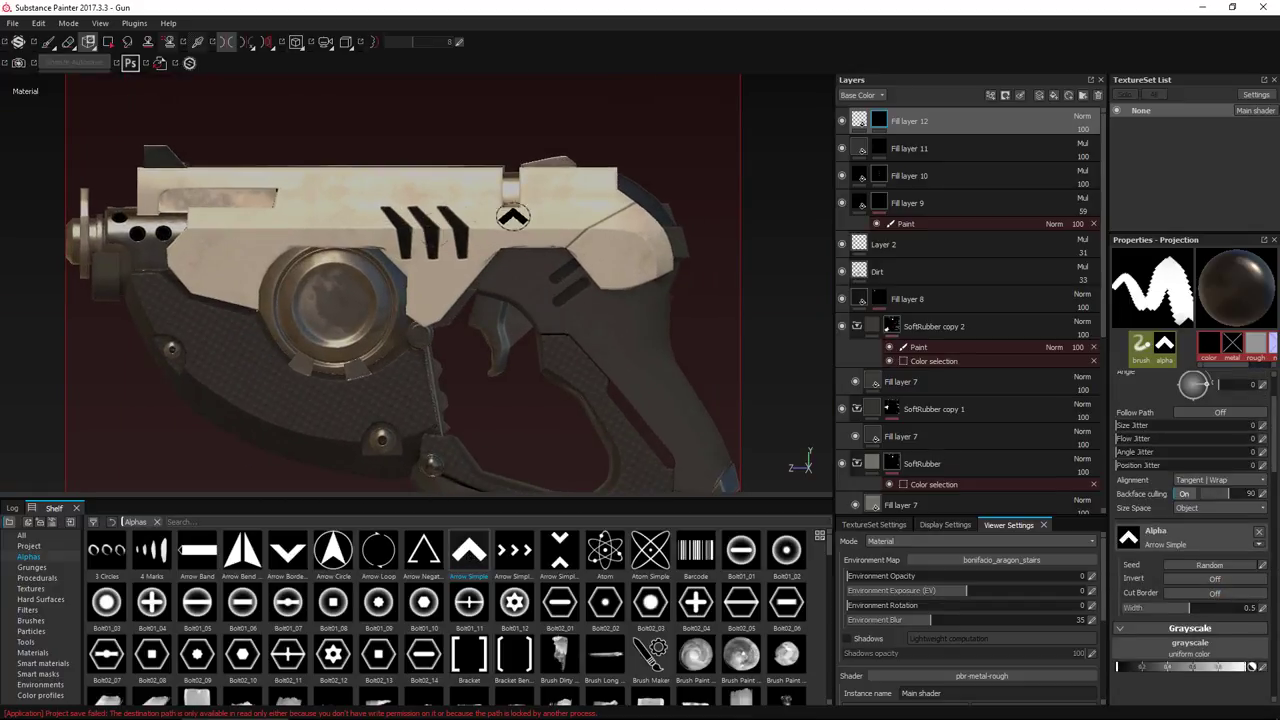
scroll(512, 273, up, 4)
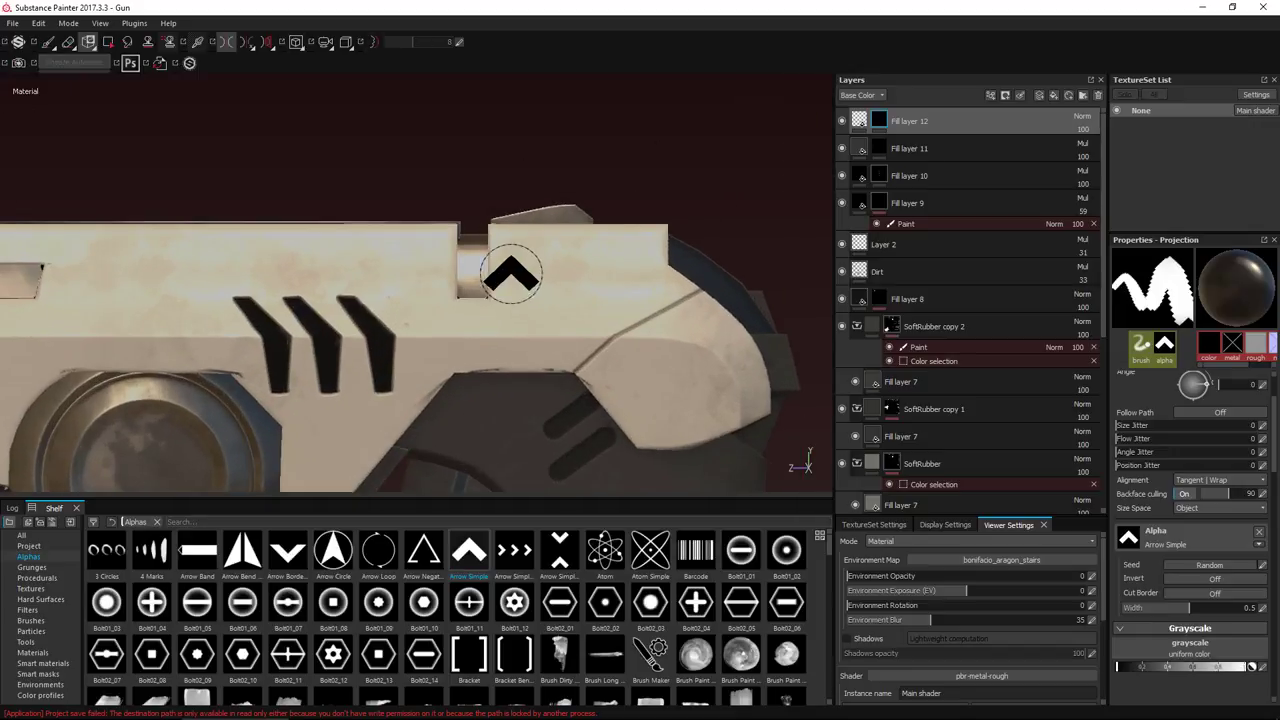
key(1)
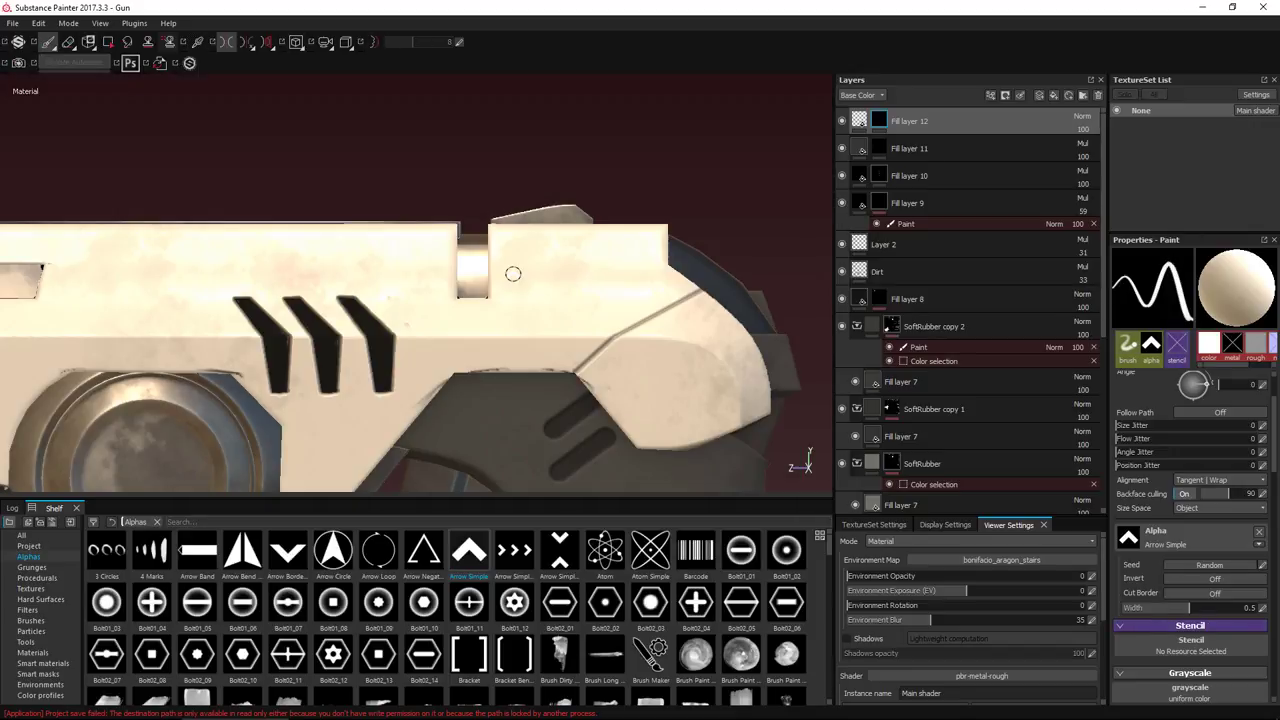
Enlarge the arrow brush to size 6.52 and set its angle to 180 degrees to flip the chevron downward
key(bracketright)
key(bracketright)
key(bracketright)
key(bracketright)
key(bracketright)
key(bracketright)
key(bracketright)
key(bracketright)
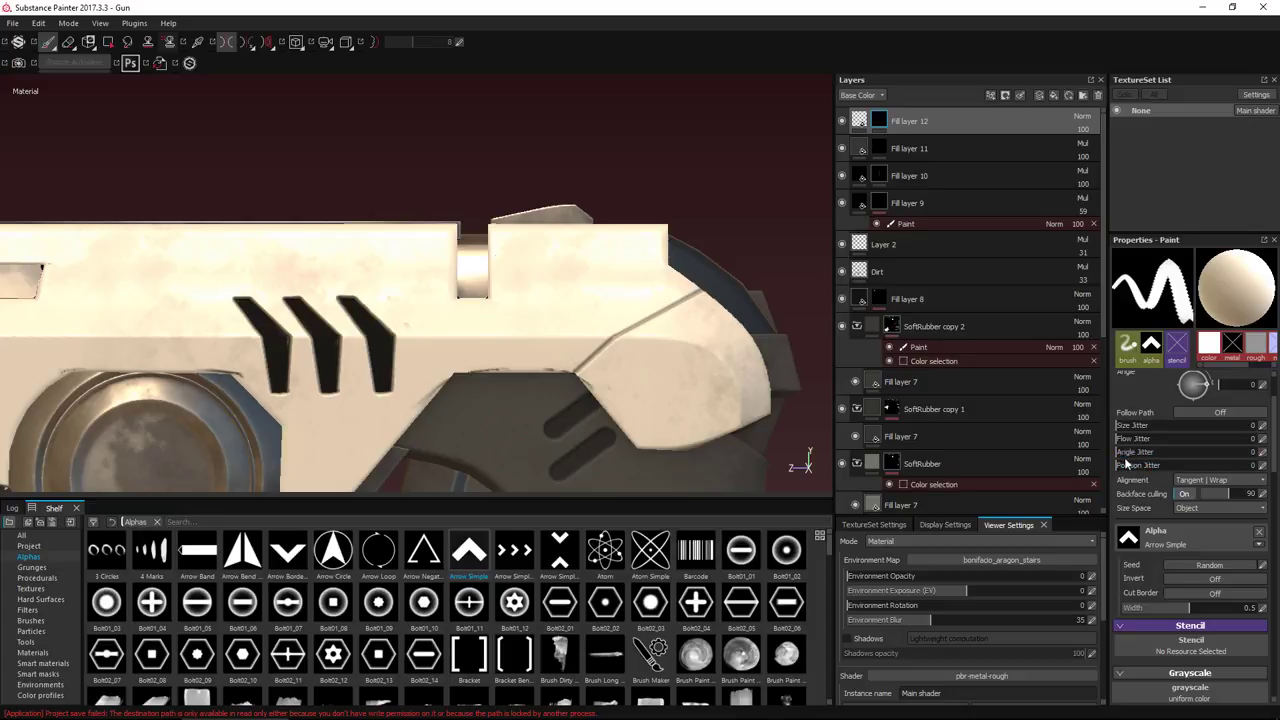
scroll(1140, 456, up, 2)
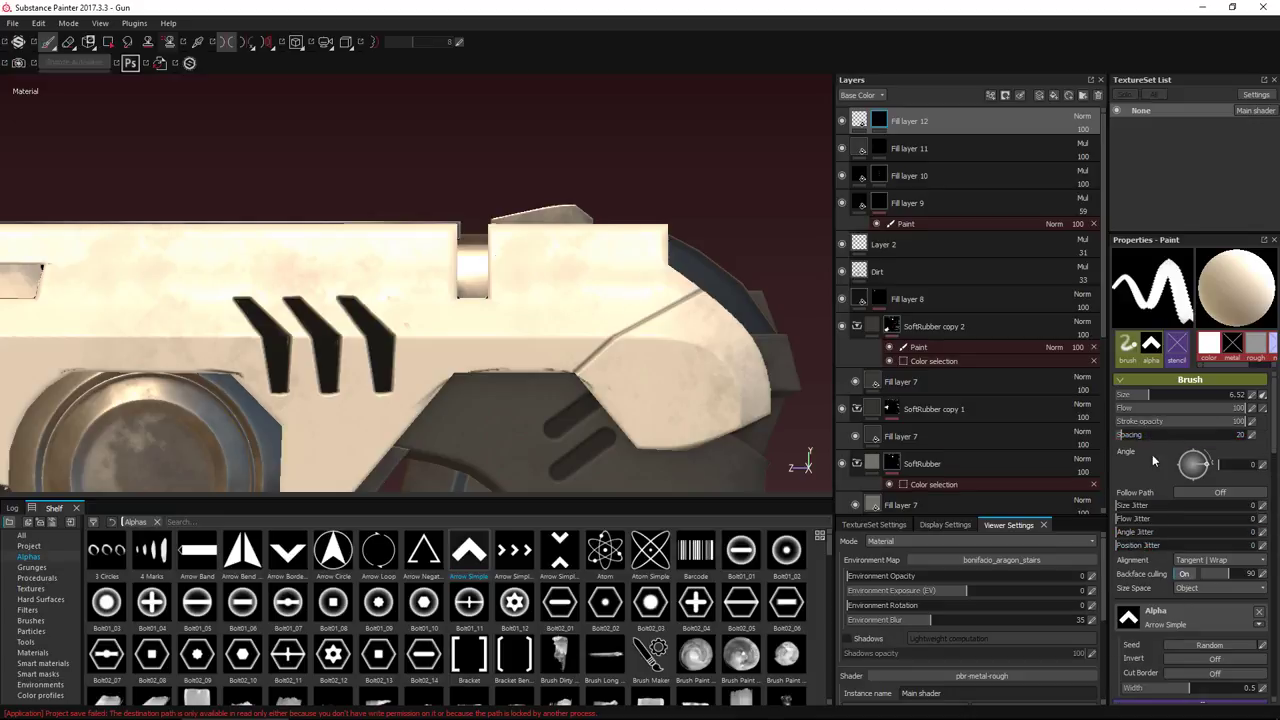
mouse_move(1207, 467)
mouse_down()
mouse_move(1166, 466)
mouse_move(1189, 457)
mouse_move(1178, 479)
mouse_move(1168, 462)
mouse_up()
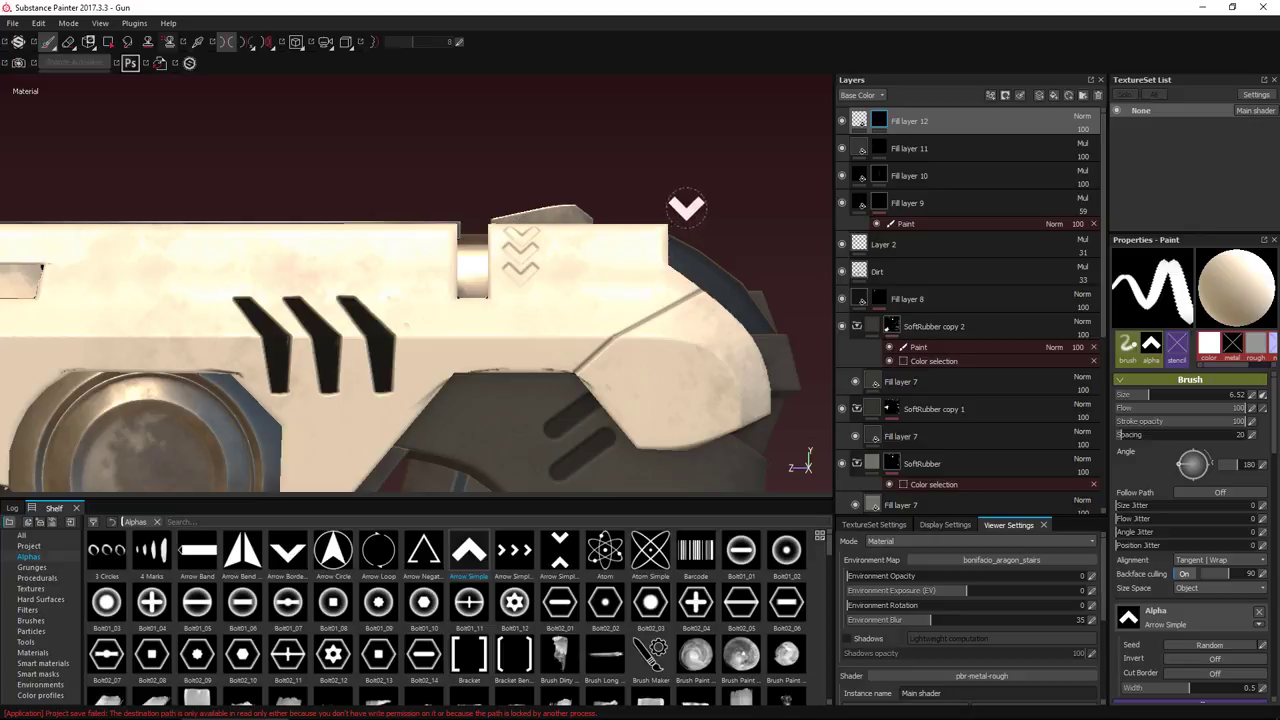
Inspect the three chevrons stamped behind the slide notch at an angle and undo all three stamps
mouse_move(682, 205)
alt+mouse_down()
mouse_move(491, 271)
mouse_move(478, 305)
mouse_move(737, 332)
alt+mouse_up()
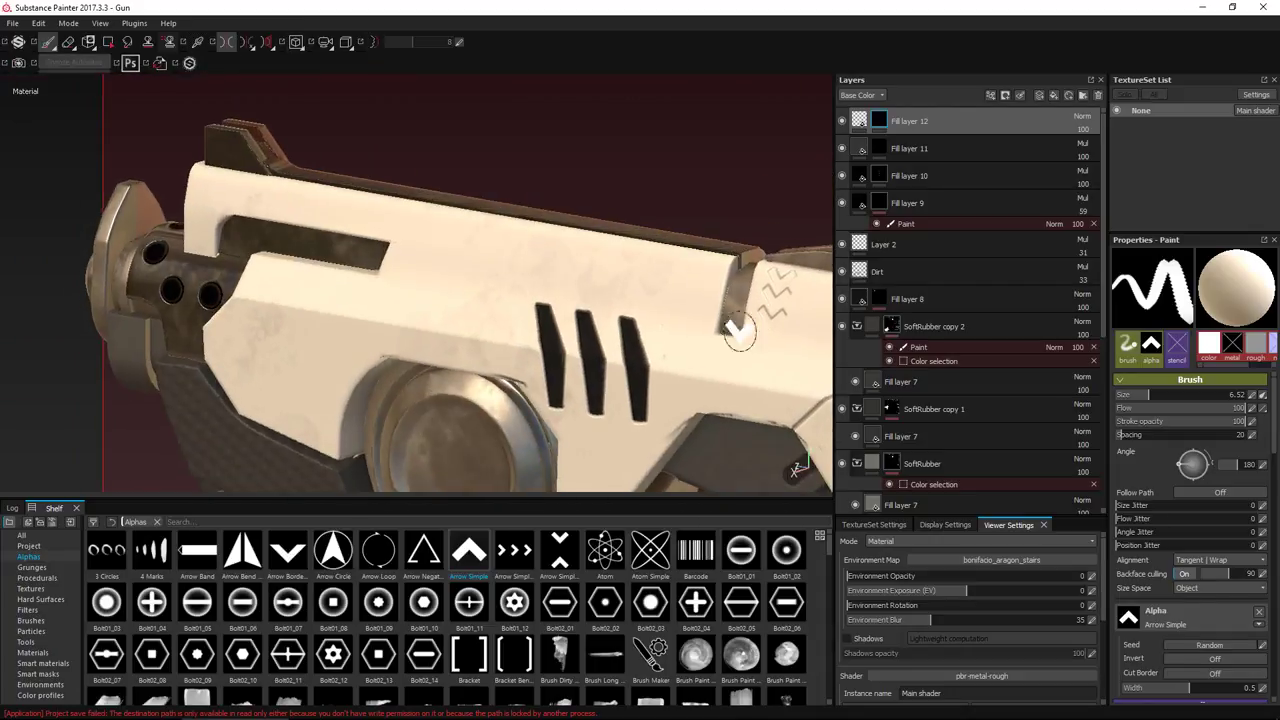
alt+right_drag(737, 332, 608, 295)
mouse_move(608, 295)
alt+mouse_down()
mouse_move(778, 311)
mouse_move(636, 316)
alt+mouse_up()
alt+right_drag(636, 316, 674, 323)
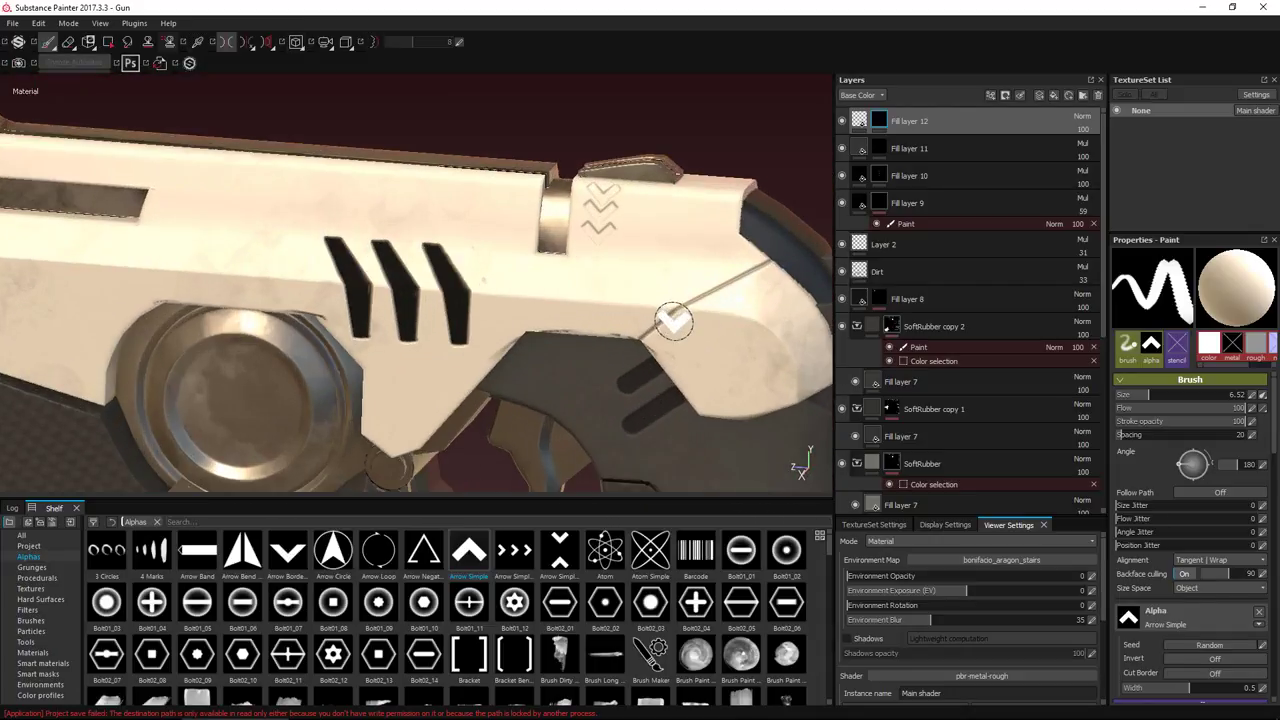
key(ctrl+z)
key(ctrl+z)
key(ctrl+z)
Reduce the brush size to 4.64 and stamp a vertical column of three downward chevrons just behind the slide notch in side view
alt+shift+drag(623, 309, 663, 280)
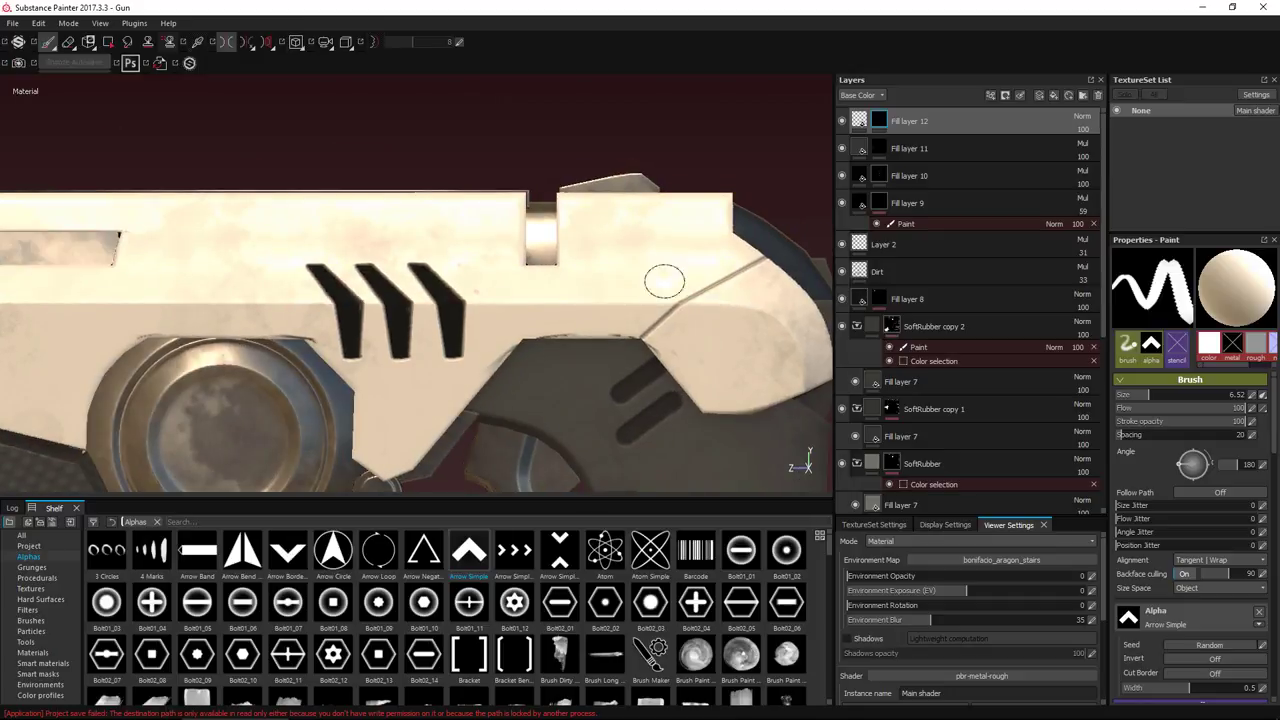
alt+right_drag(663, 280, 637, 326)
key(bracketleft)
key(bracketleft)
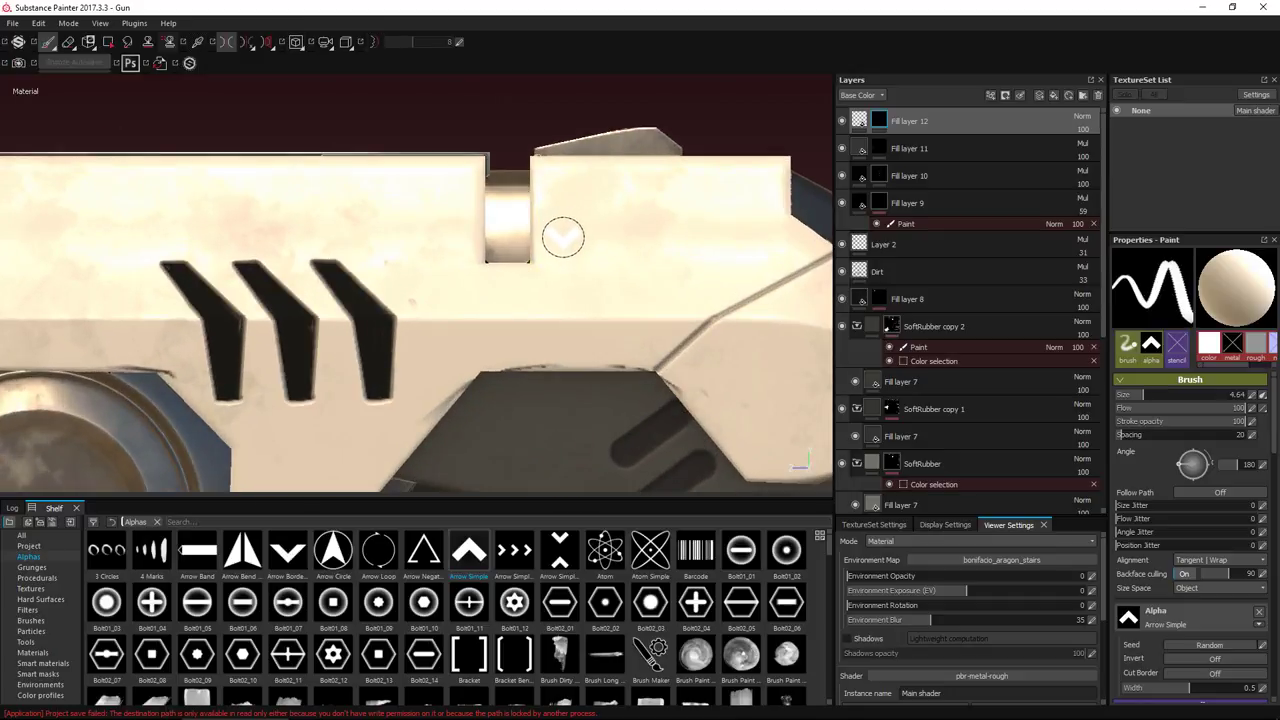
click(563, 237)
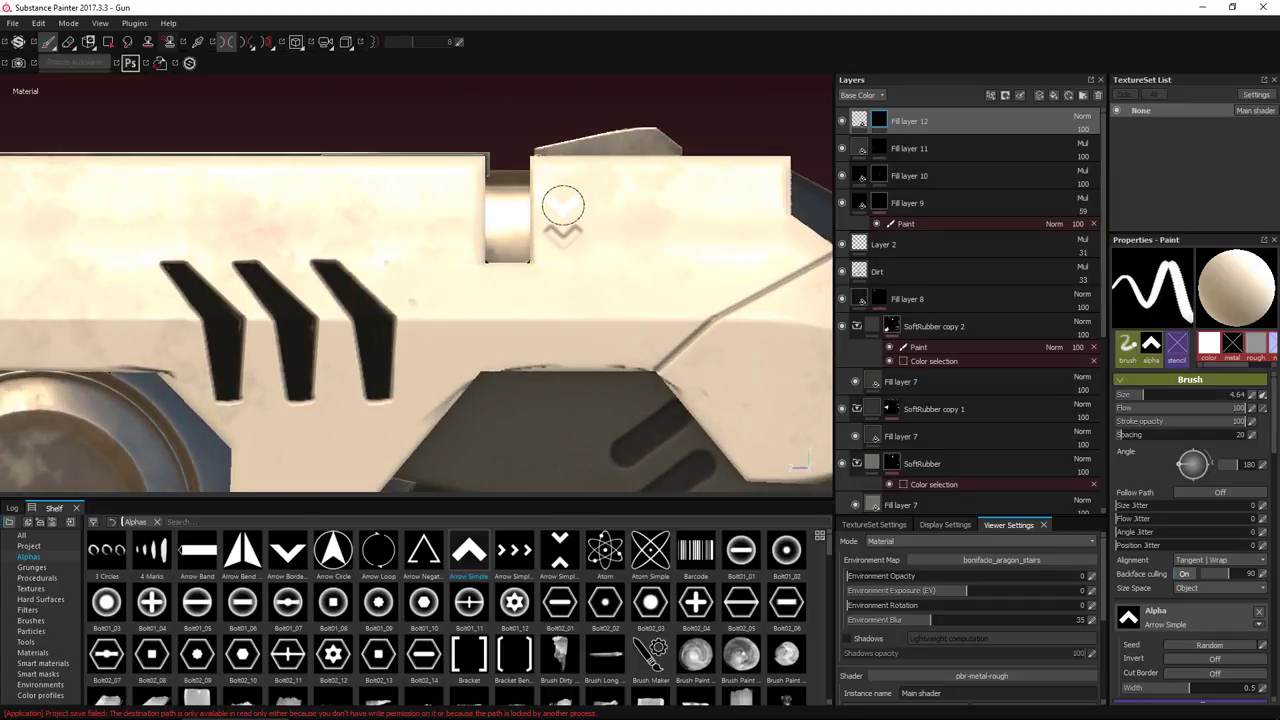
drag(563, 204, 563, 178)
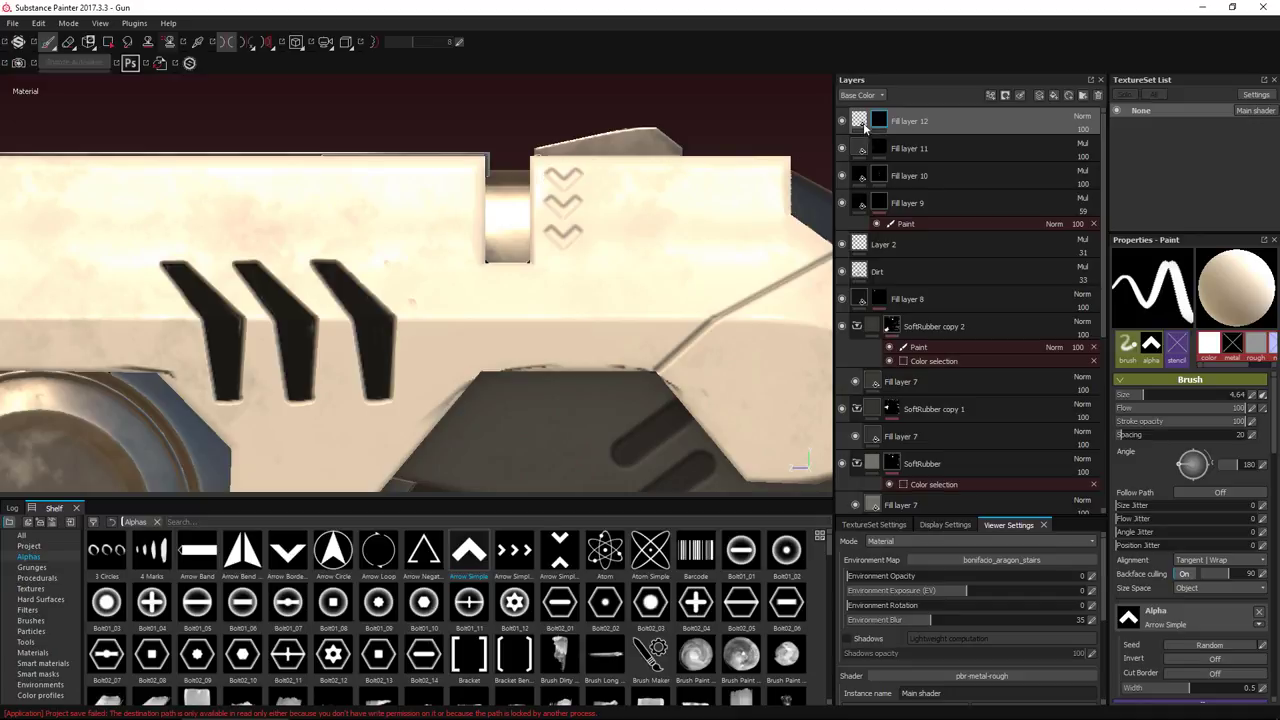
Adjust Fill layer 12's height slightly, then enable its color channel with a black base color
click(858, 120)
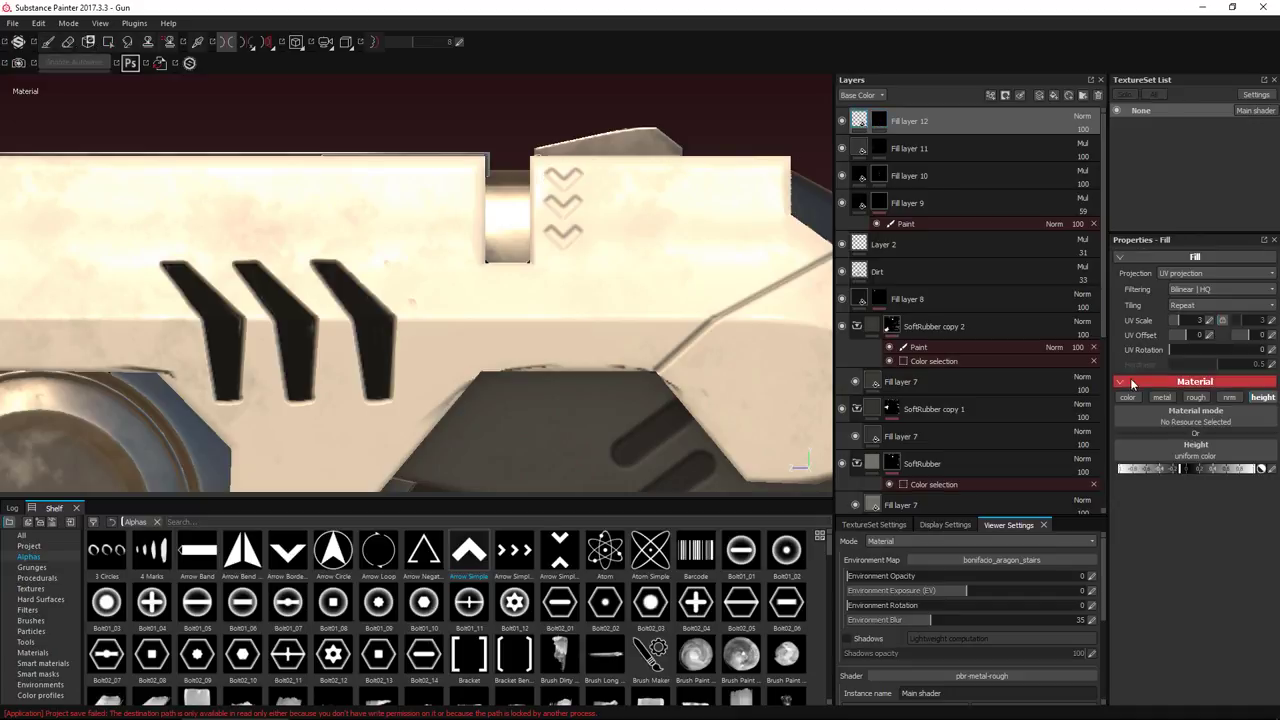
drag(1181, 467, 1183, 467)
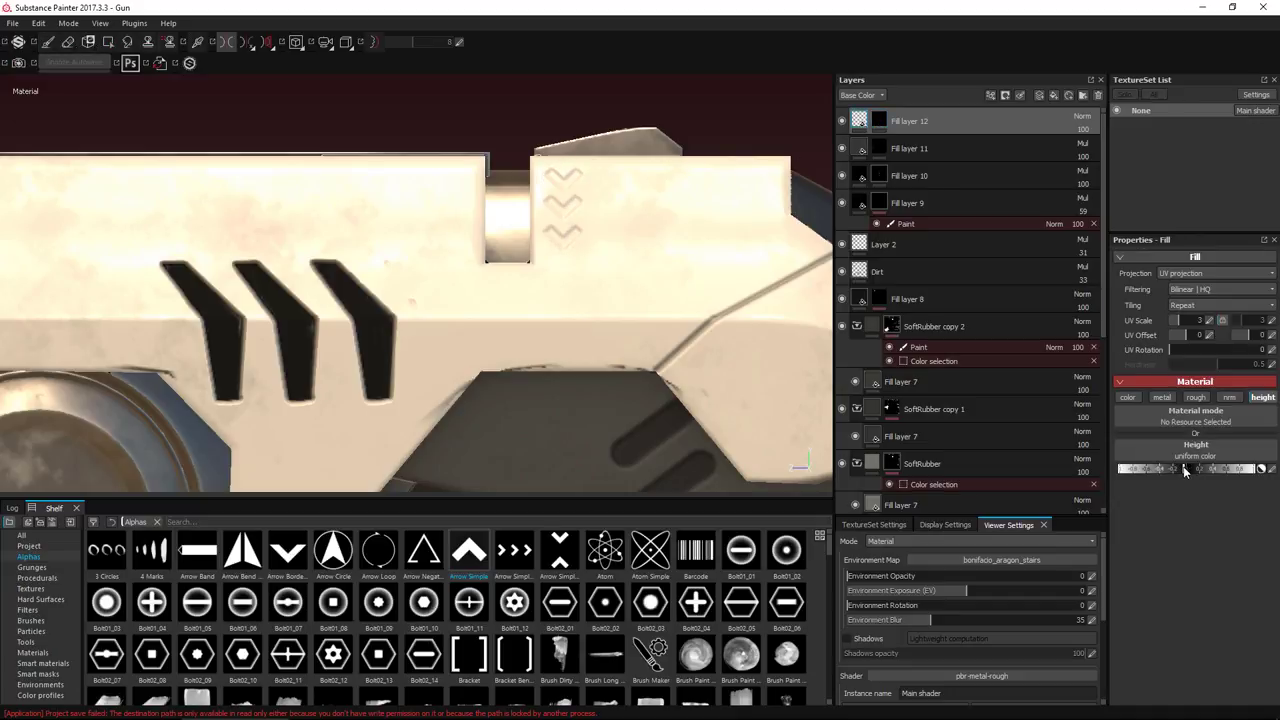
click(1128, 397)
click(1195, 500)
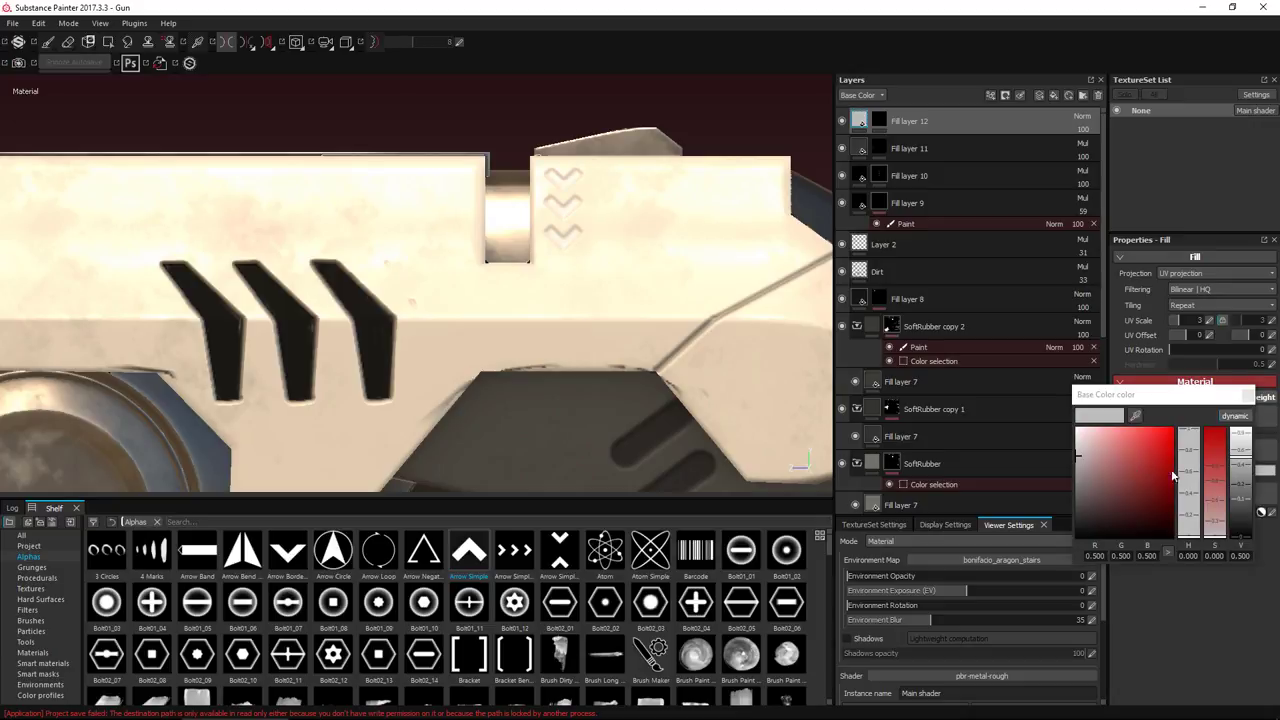
click(1248, 396)
Lower Fill layer 12's opacity to 25 to soften the dark chevrons
click(1083, 131)
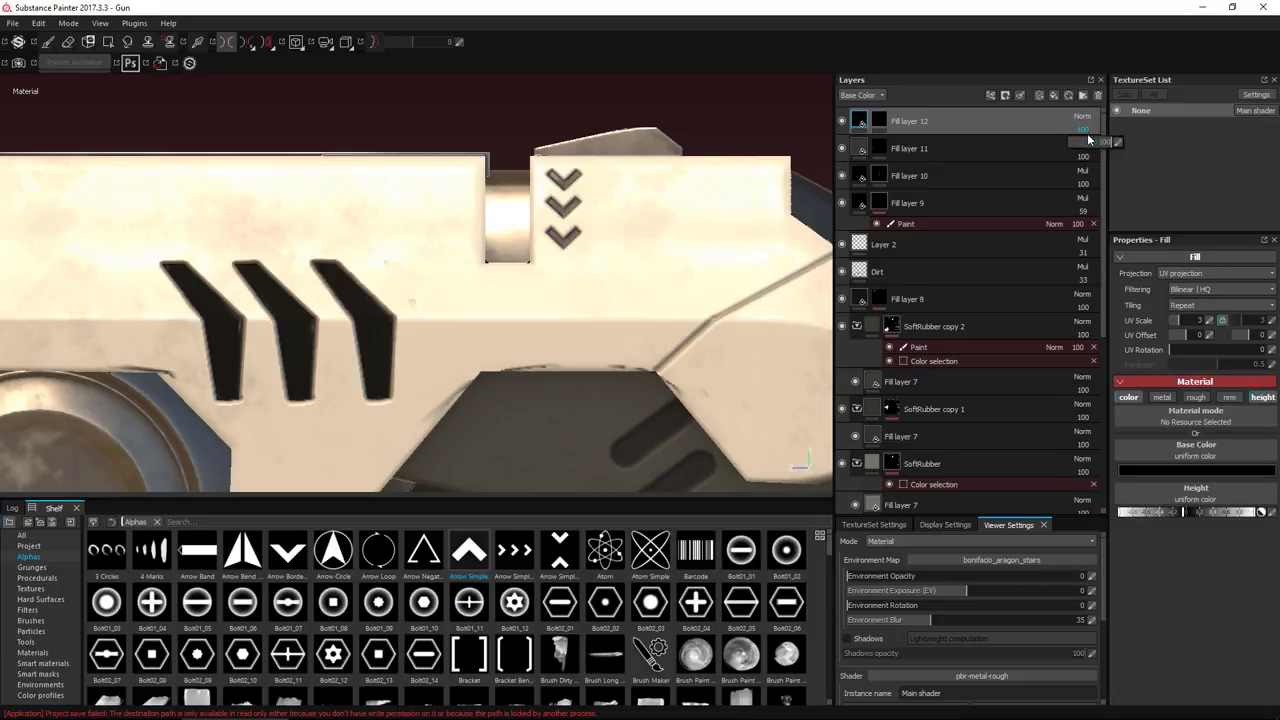
drag(1090, 142, 1075, 146)
click(1083, 147)
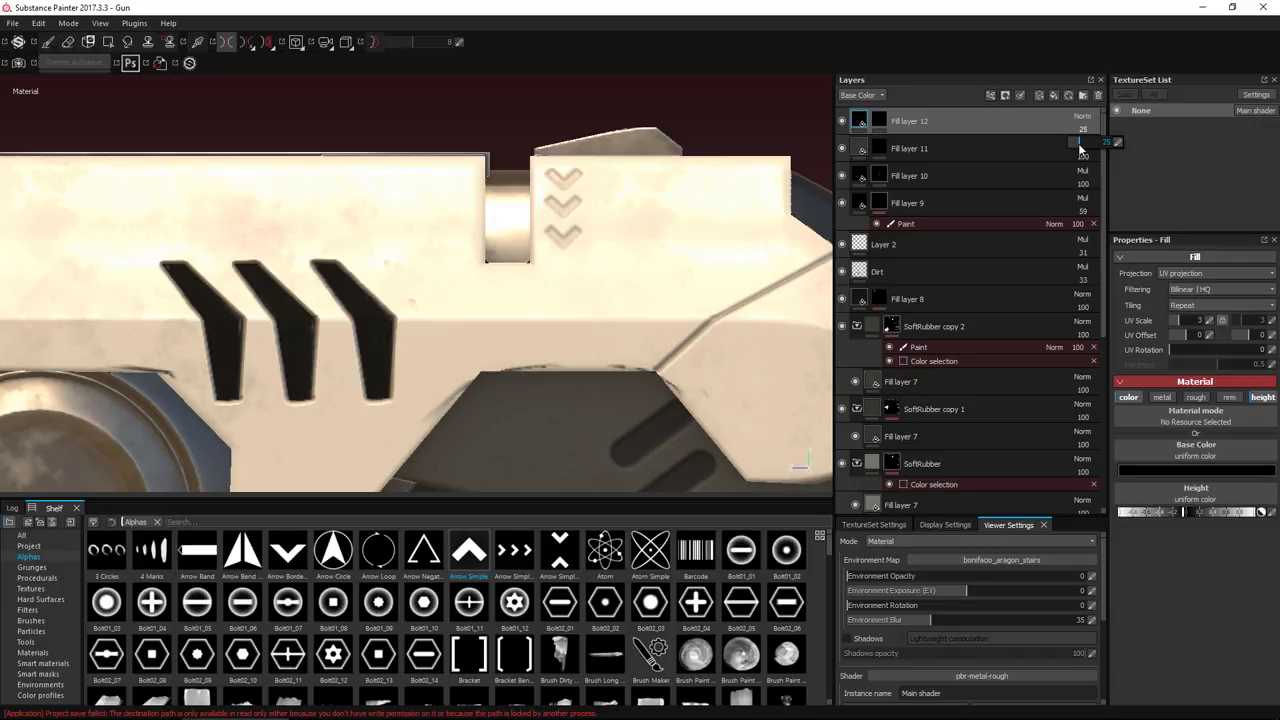
click(640, 275)
Lower the opacity of Fill layer 10 to 88 and of Fill layer 11 to 63, judging the effect on the whole gun
scroll(641, 277, down, 5)
alt+drag(645, 282, 548, 271)
scroll(551, 274, down, 3)
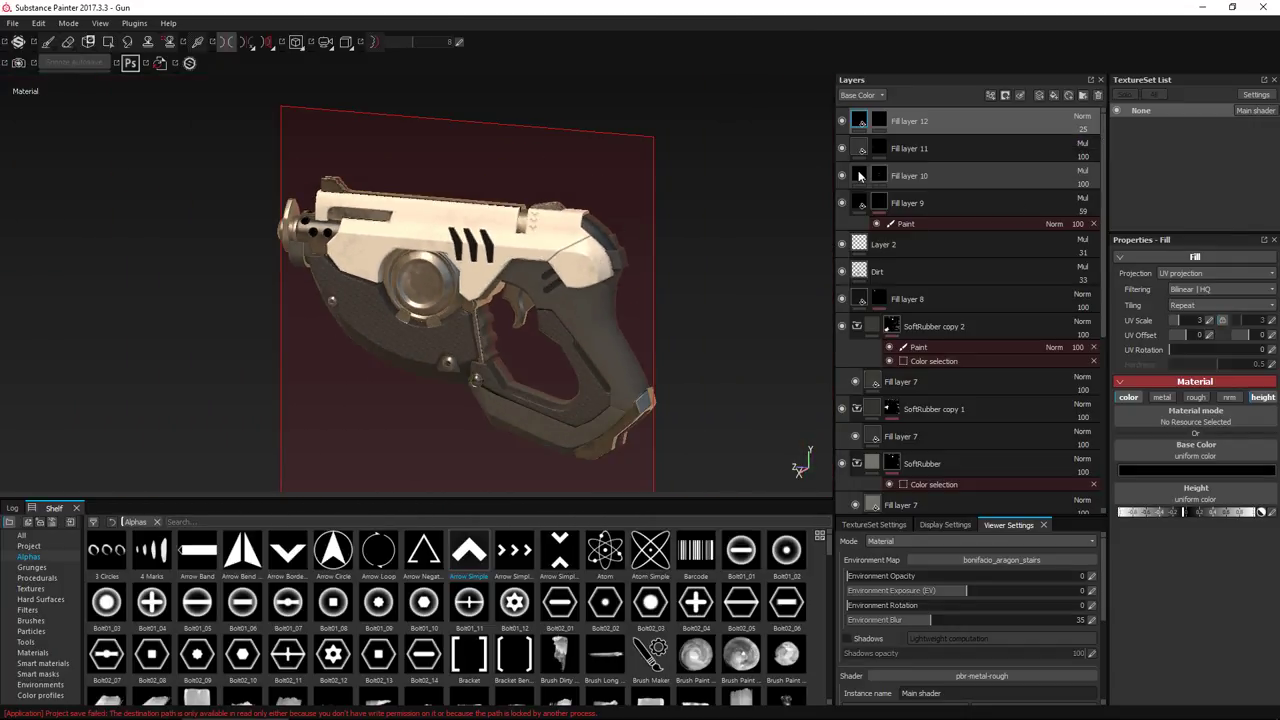
click(858, 176)
click(1200, 468)
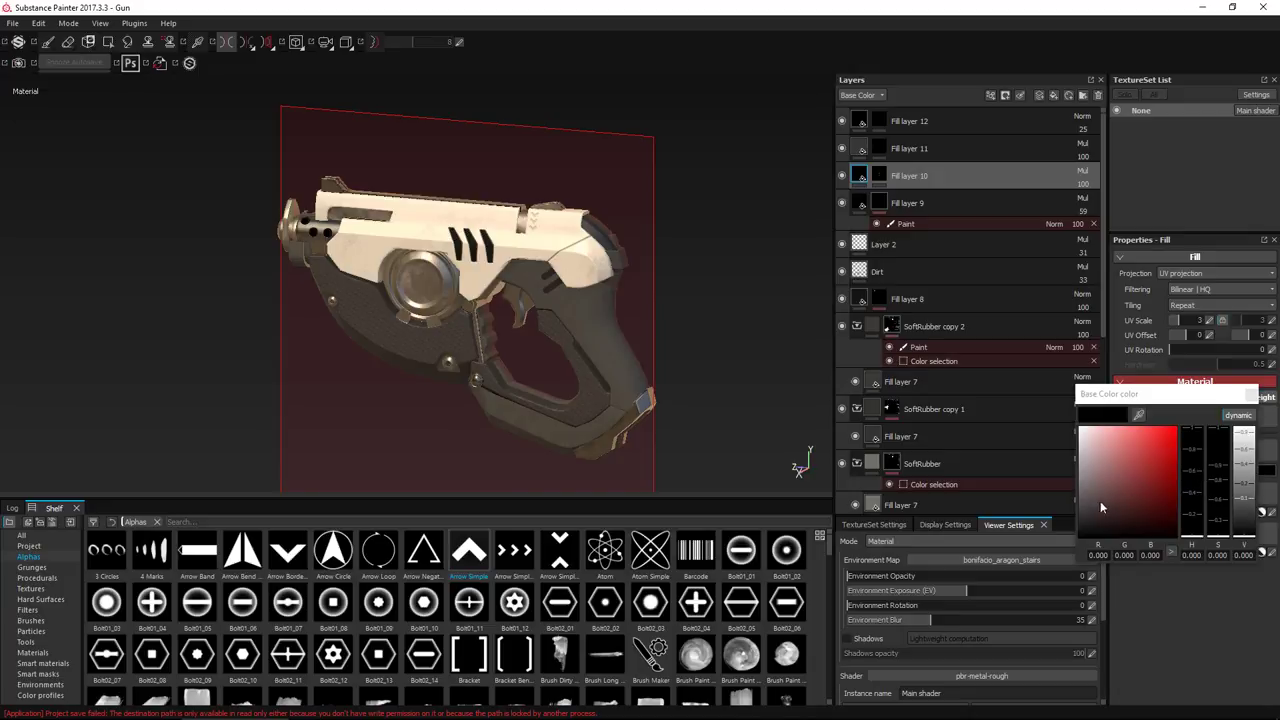
click(1088, 184)
drag(1109, 197, 1095, 167)
click(861, 150)
click(861, 150)
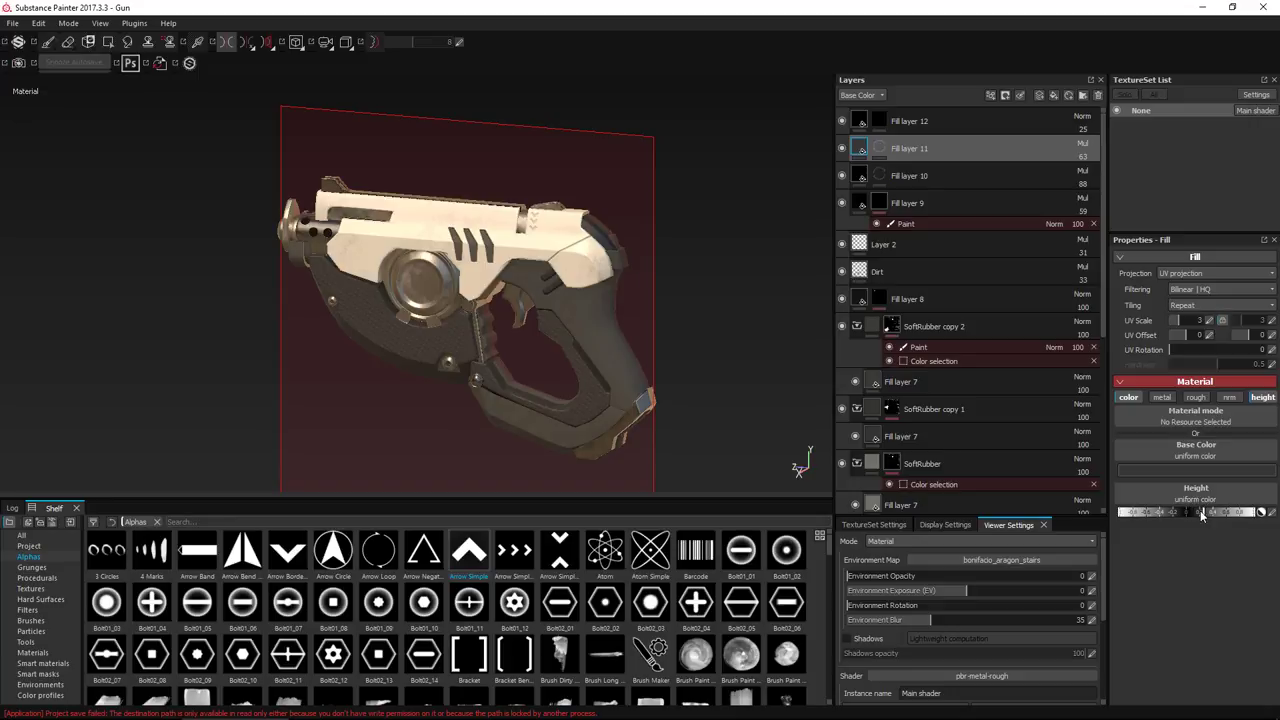
Return the gun to side view and switch to Photoshop to compare it with the multi-angle GunReference.jpg image
alt+drag(453, 292, 222, 226)
key(alt+Tab)
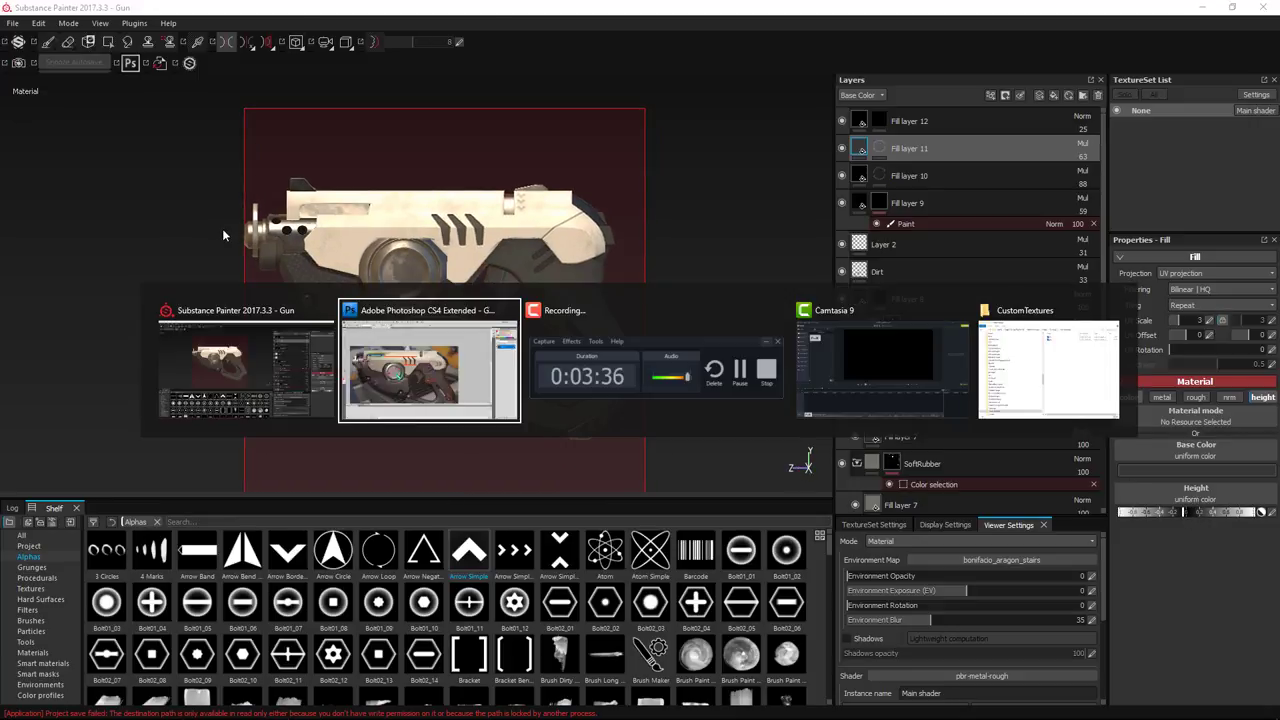
click(368, 51)
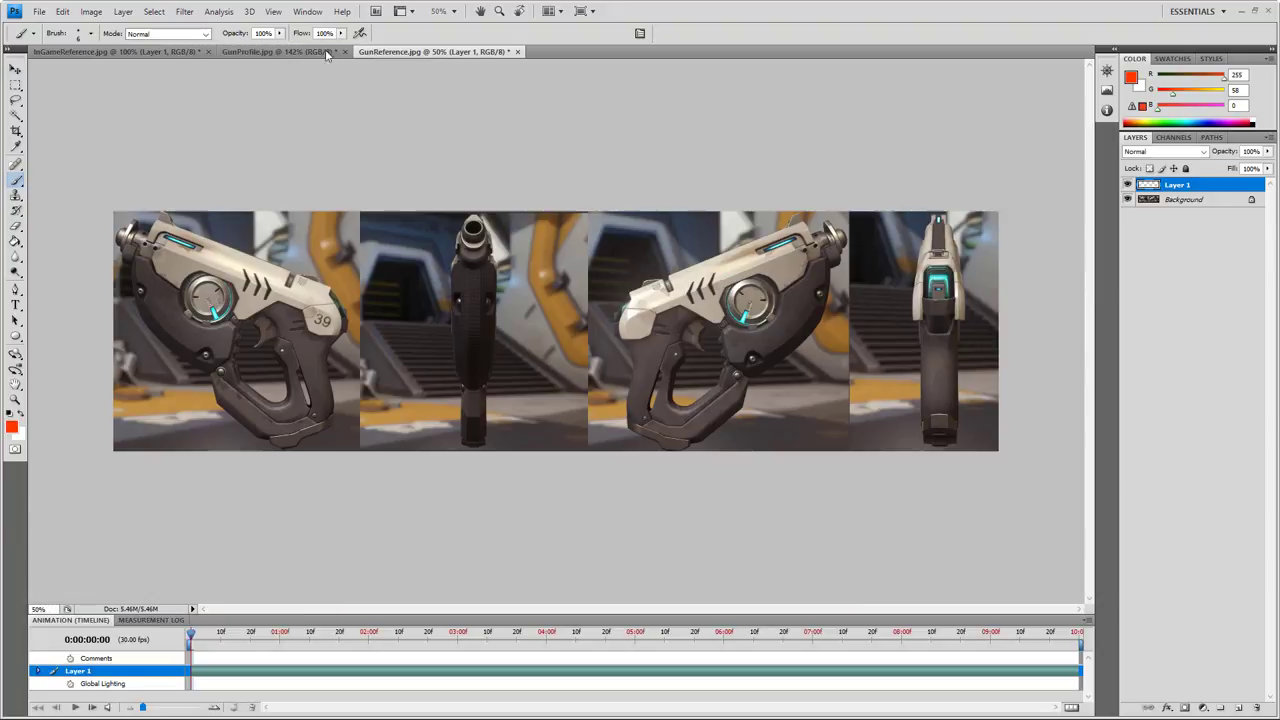
Review the gun's side details in Photoshop's GunProfile.jpg, then return to Substance Painter
click(285, 51)
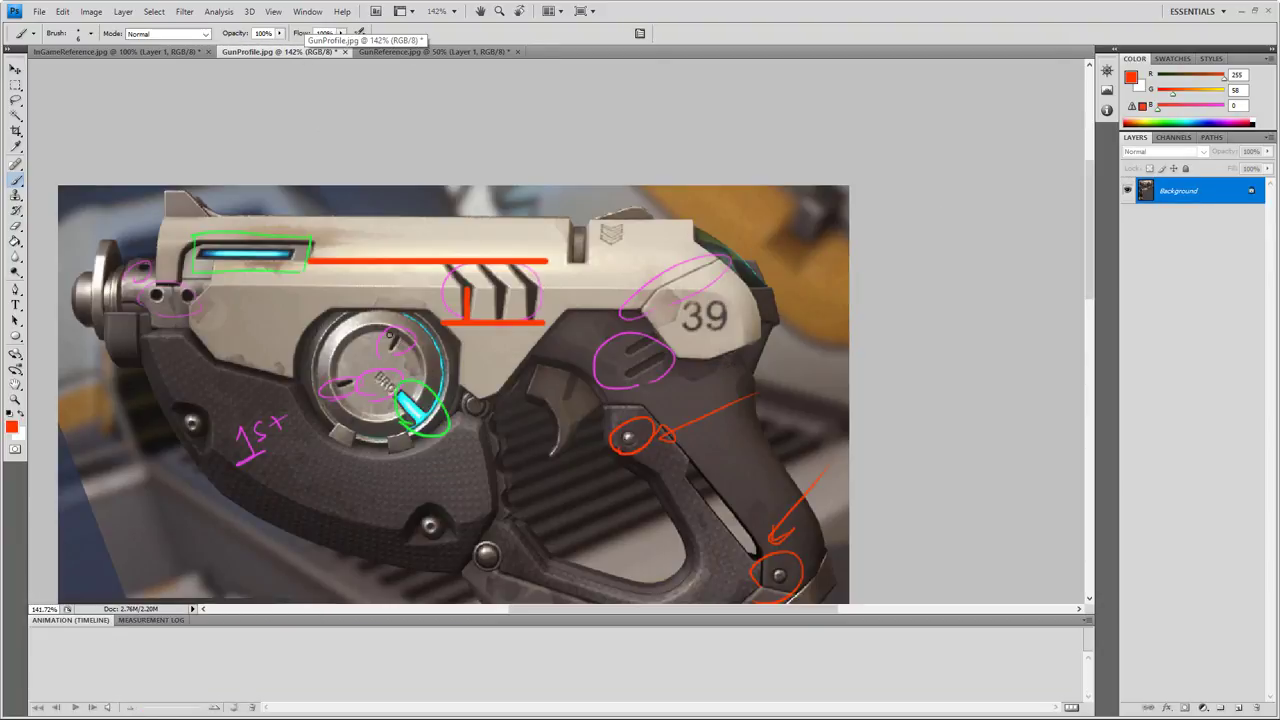
key(alt+Tab)
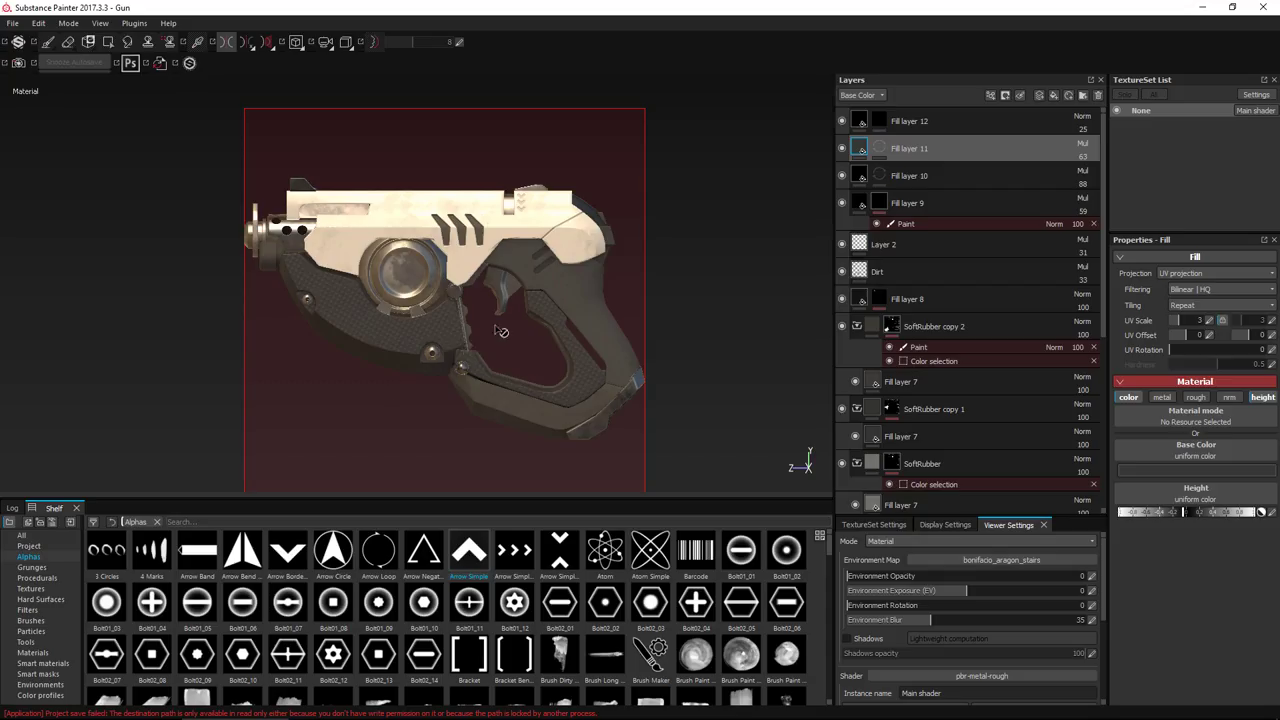
scroll(420, 288, down, 2)
scroll(498, 278, up, 5)
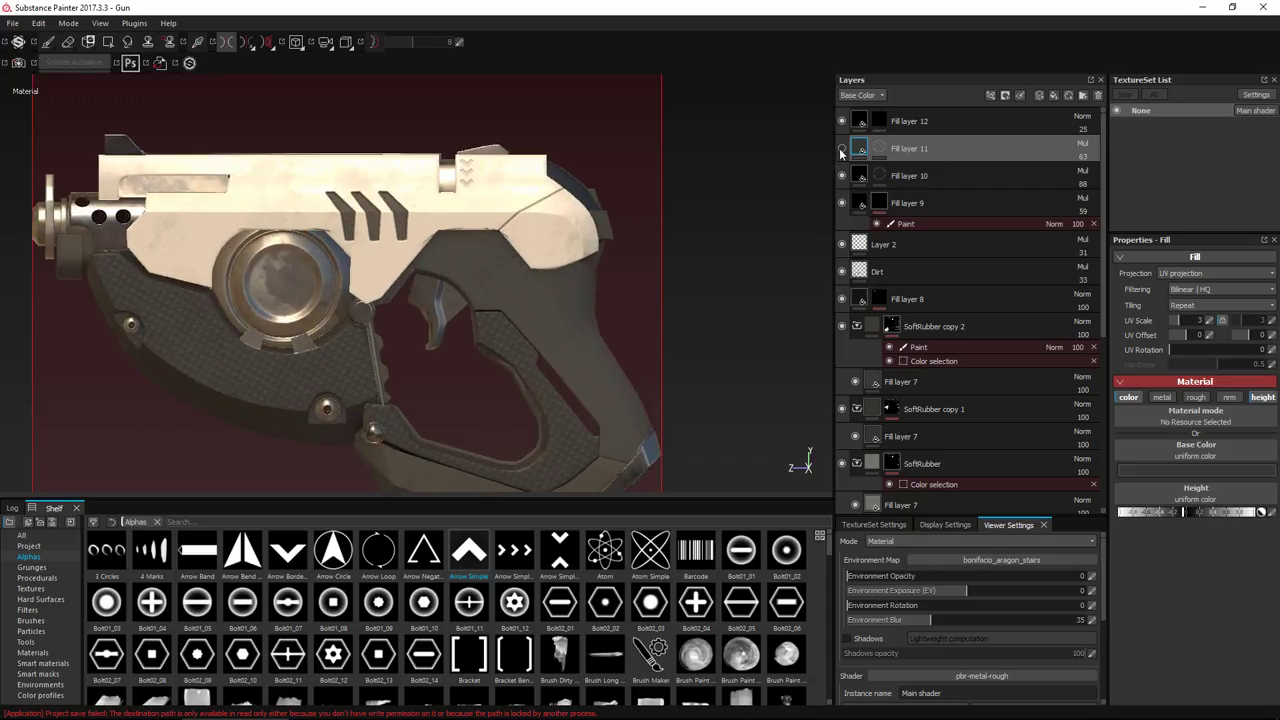
Select Fill layer 10's mask for painting and load the Out_bolt_02 shape as the brush alpha
click(895, 178)
key(1)
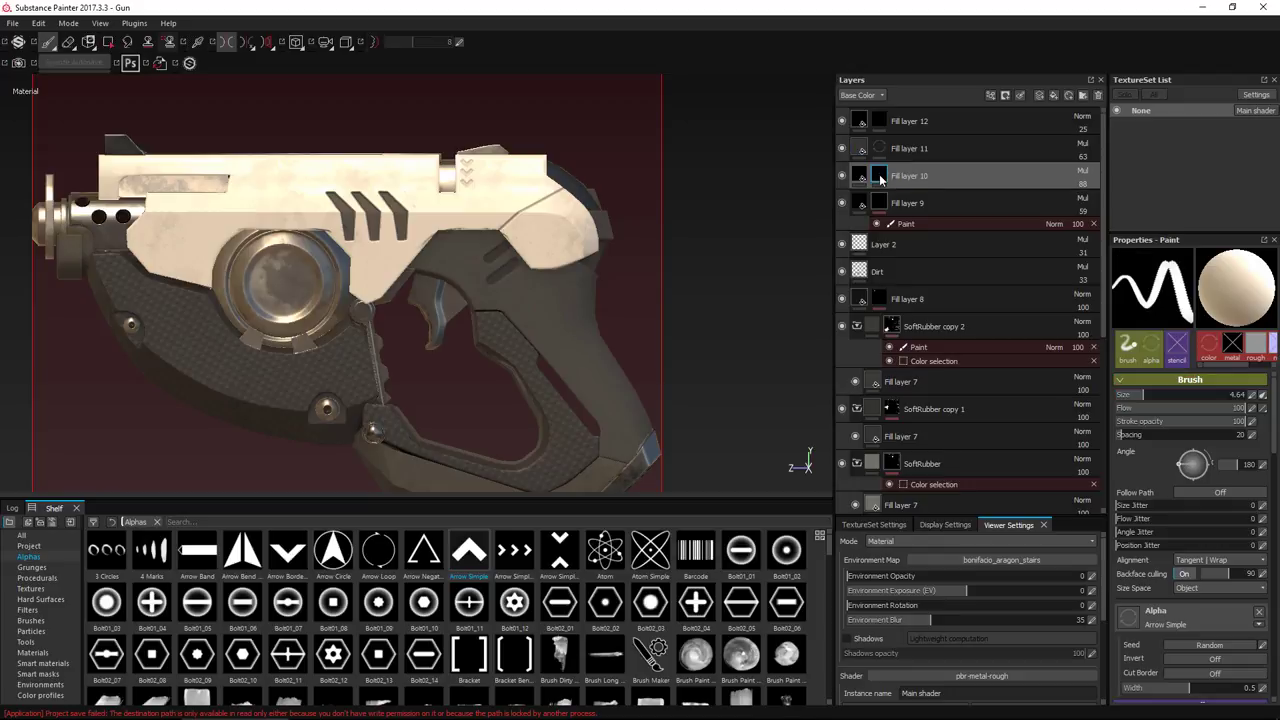
scroll(395, 612, down, 15)
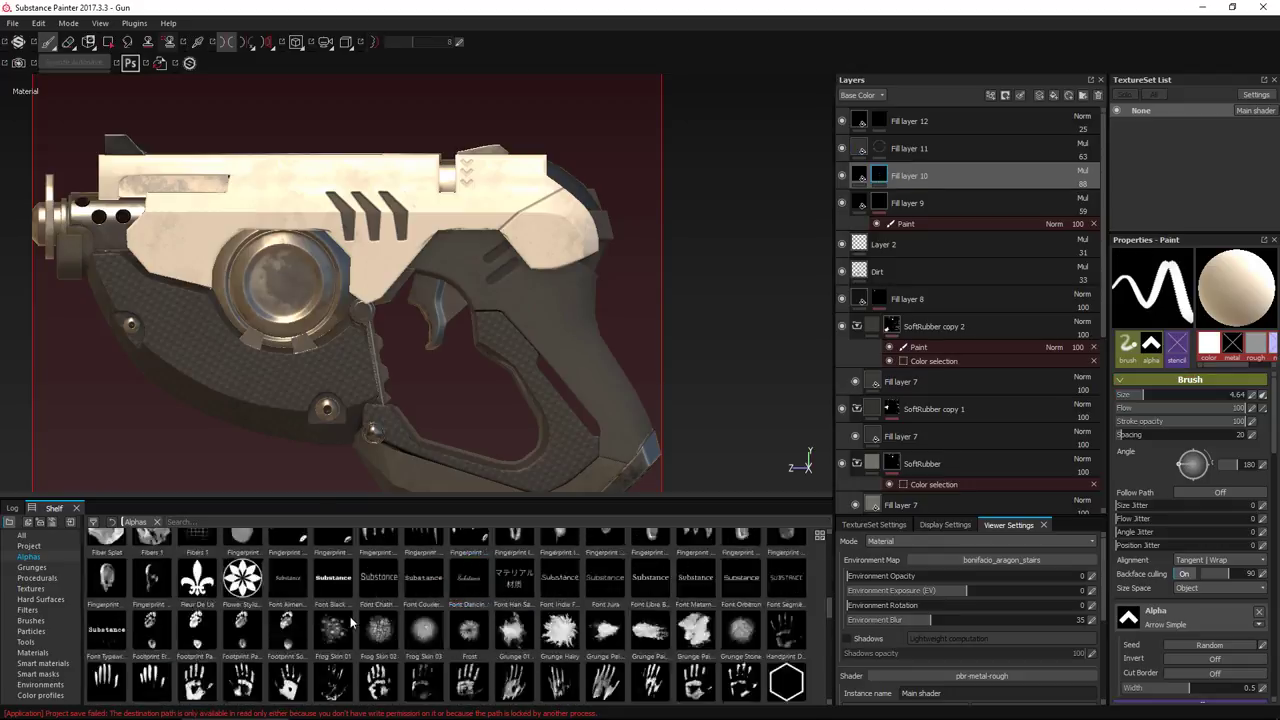
scroll(352, 622, down, 5)
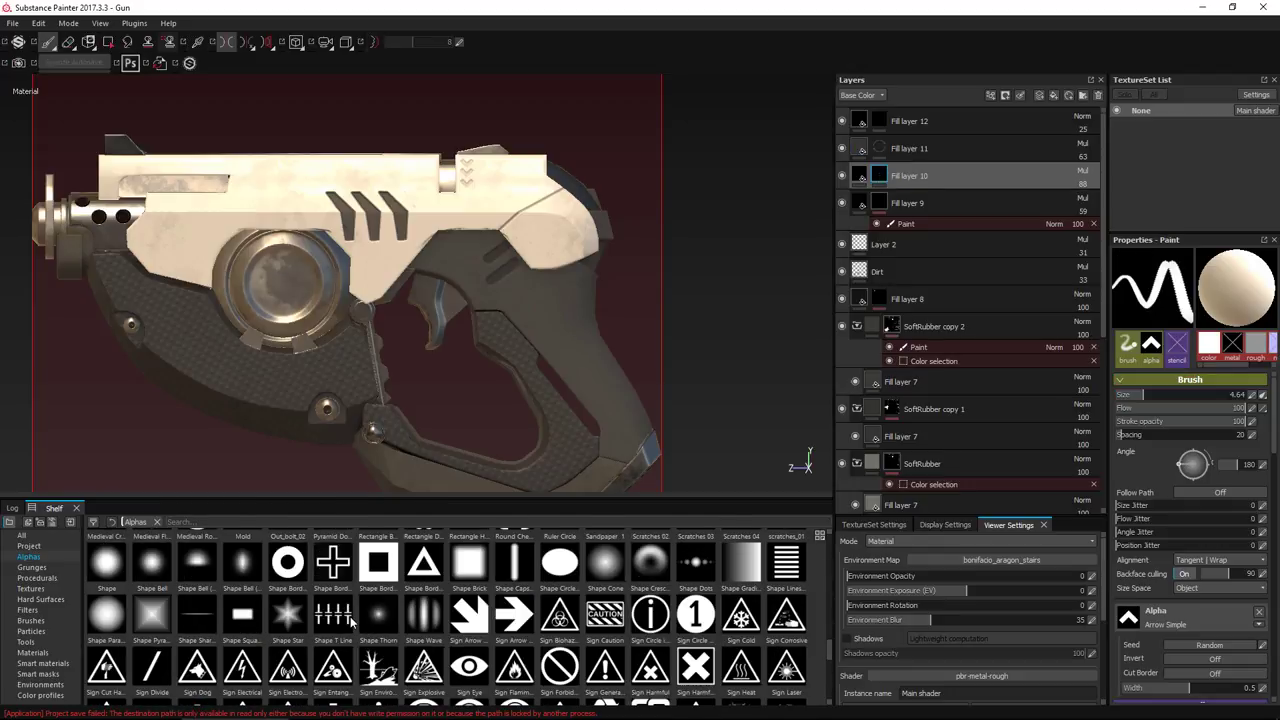
scroll(295, 597, up, 4)
drag(304, 678, 1160, 615)
mouse_move(317, 271)
ctrl+right_down()
mouse_move(308, 264)
mouse_move(299, 299)
ctrl+right_up()
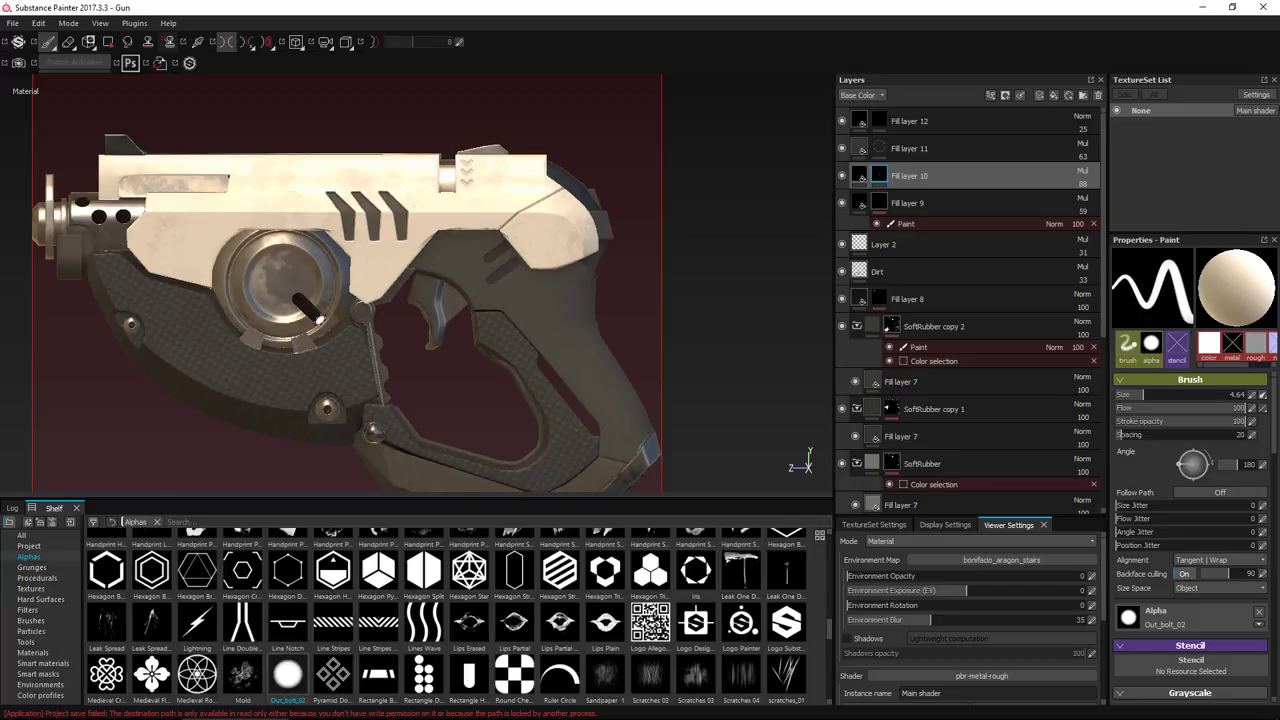
Reduce the brush size to 0.92 for thin notches on the gun's round metal disc
mouse_move(311, 310)
alt+mouse_down()
mouse_move(219, 300)
mouse_move(204, 360)
alt+mouse_up()
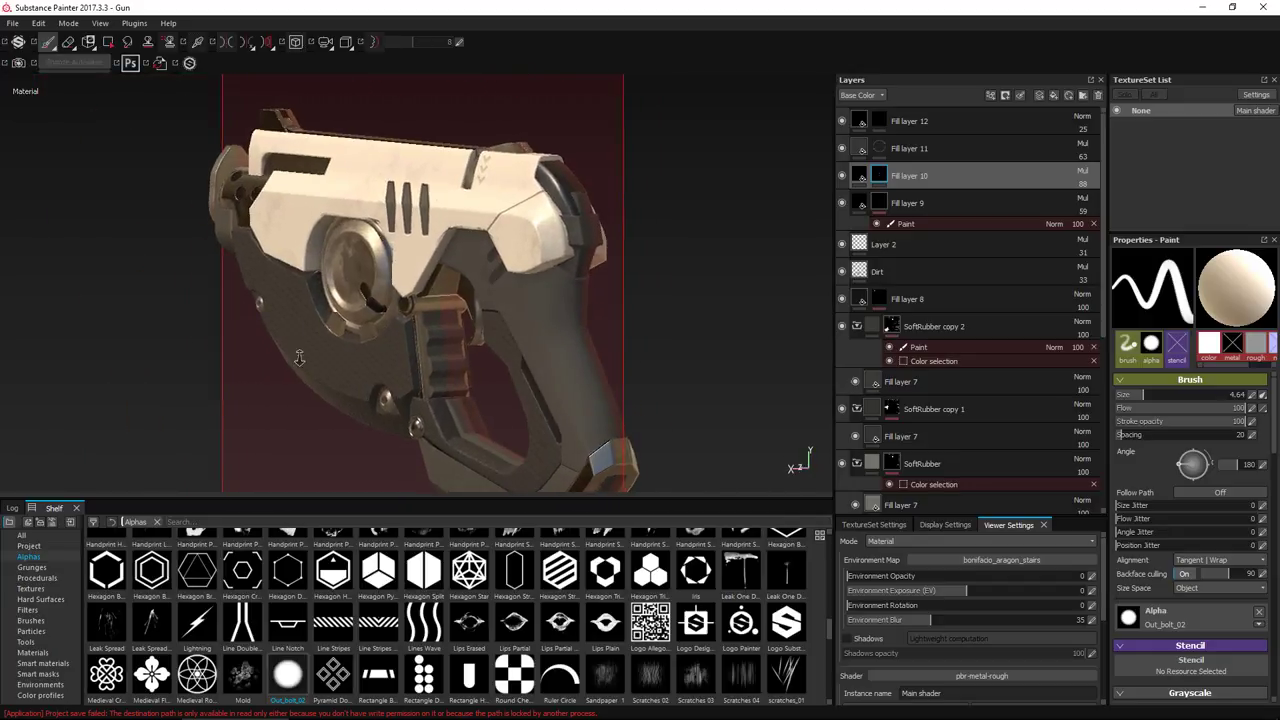
scroll(400, 430, up, 5)
scroll(355, 391, up, 4)
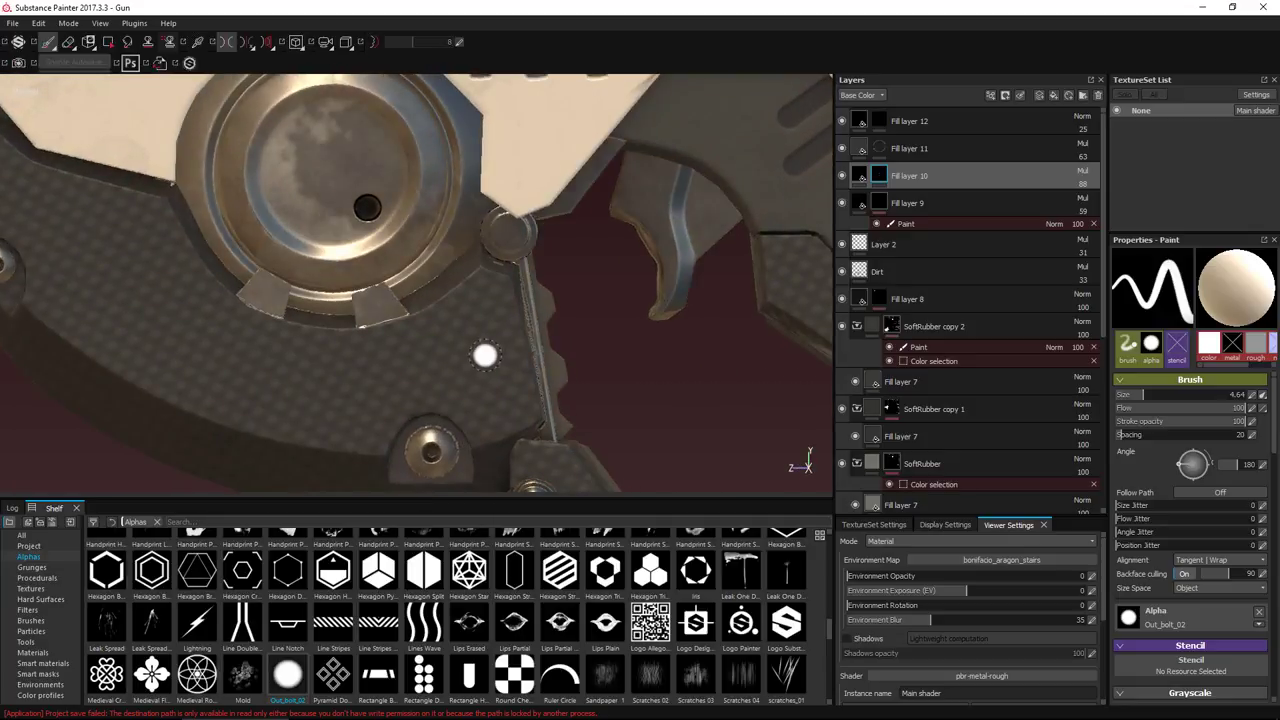
key(alt+Tab)
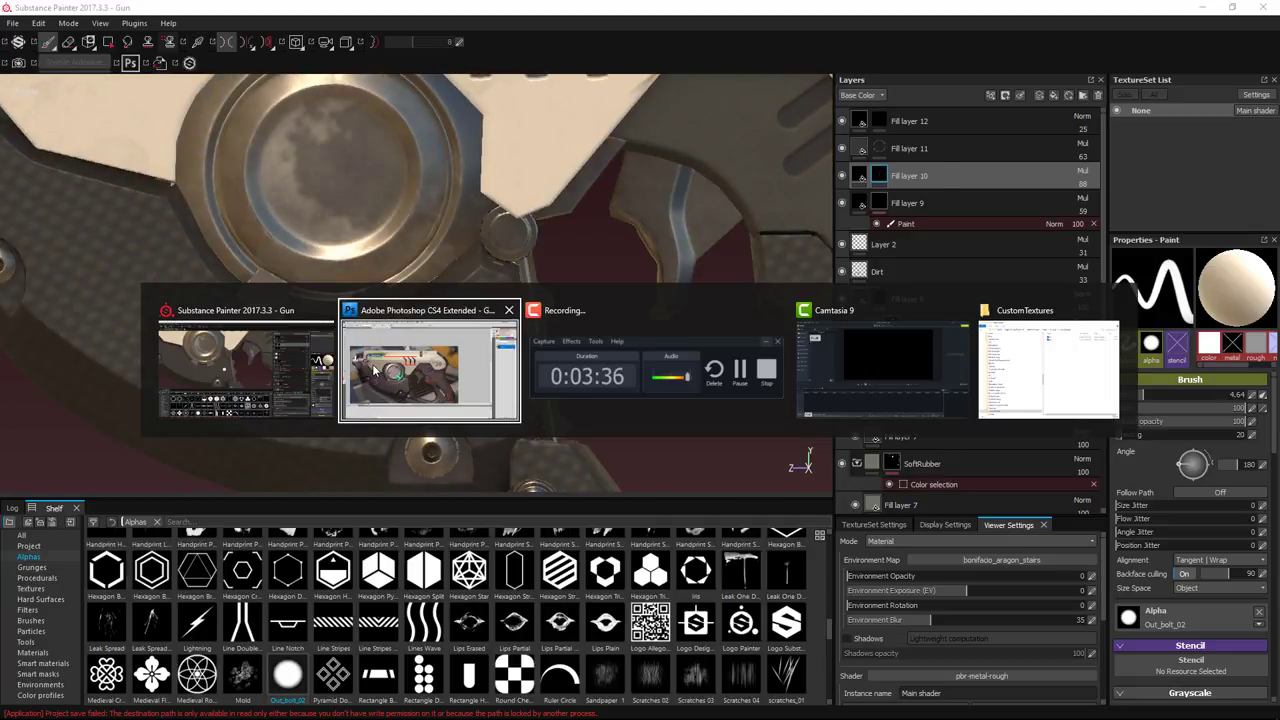
key(alt+shift+Tab)
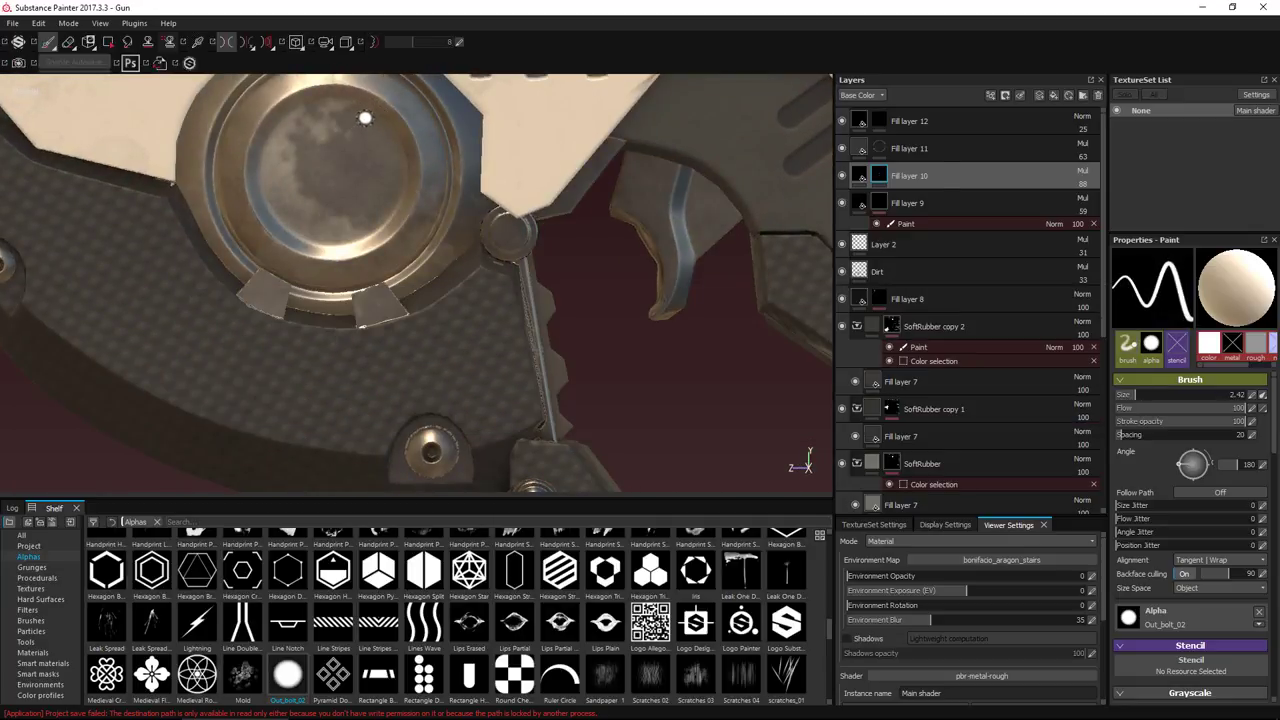
click(373, 114)
key(bracketleft)
key(bracketleft)
key(bracketleft)
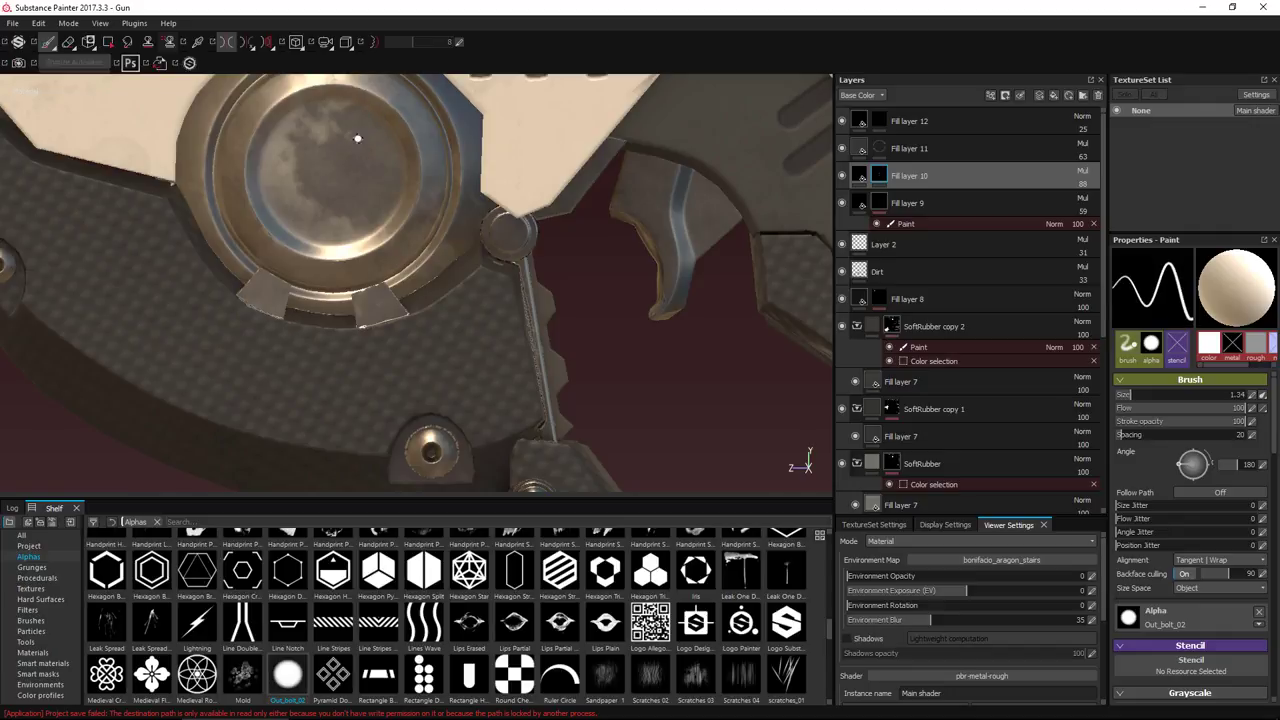
shift+click(359, 138)
click(268, 205)
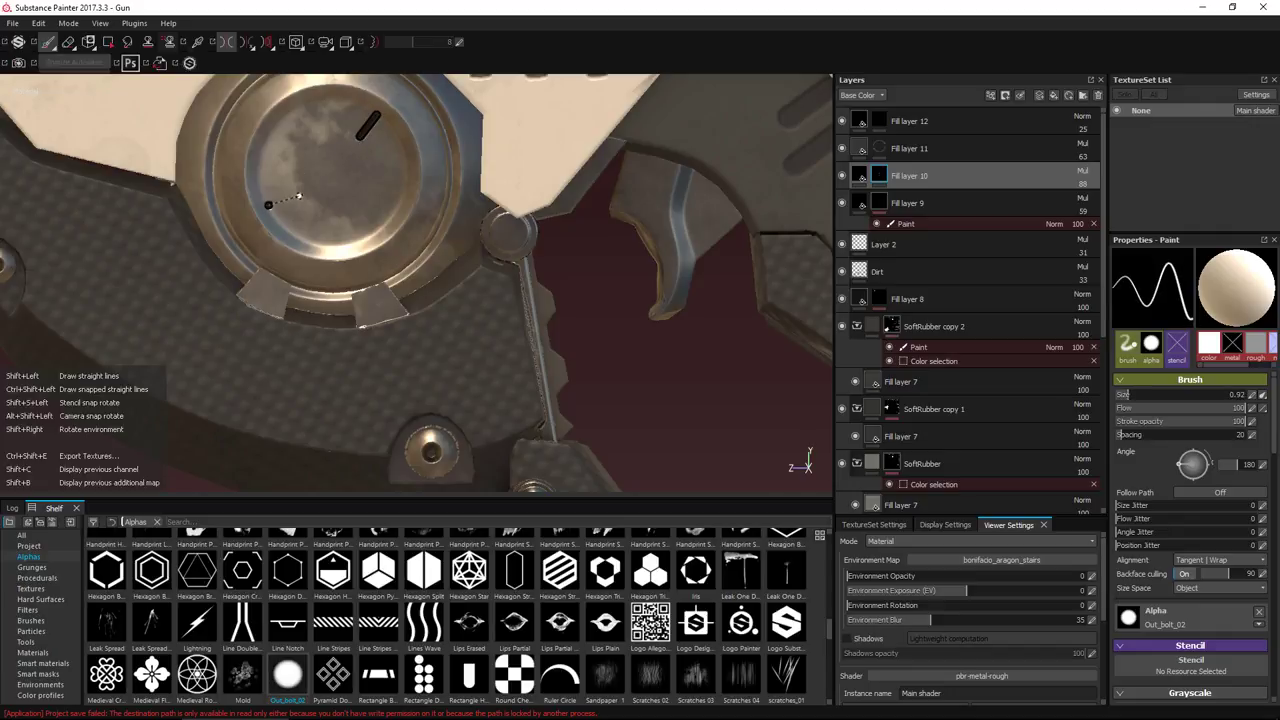
shift+click(301, 191)
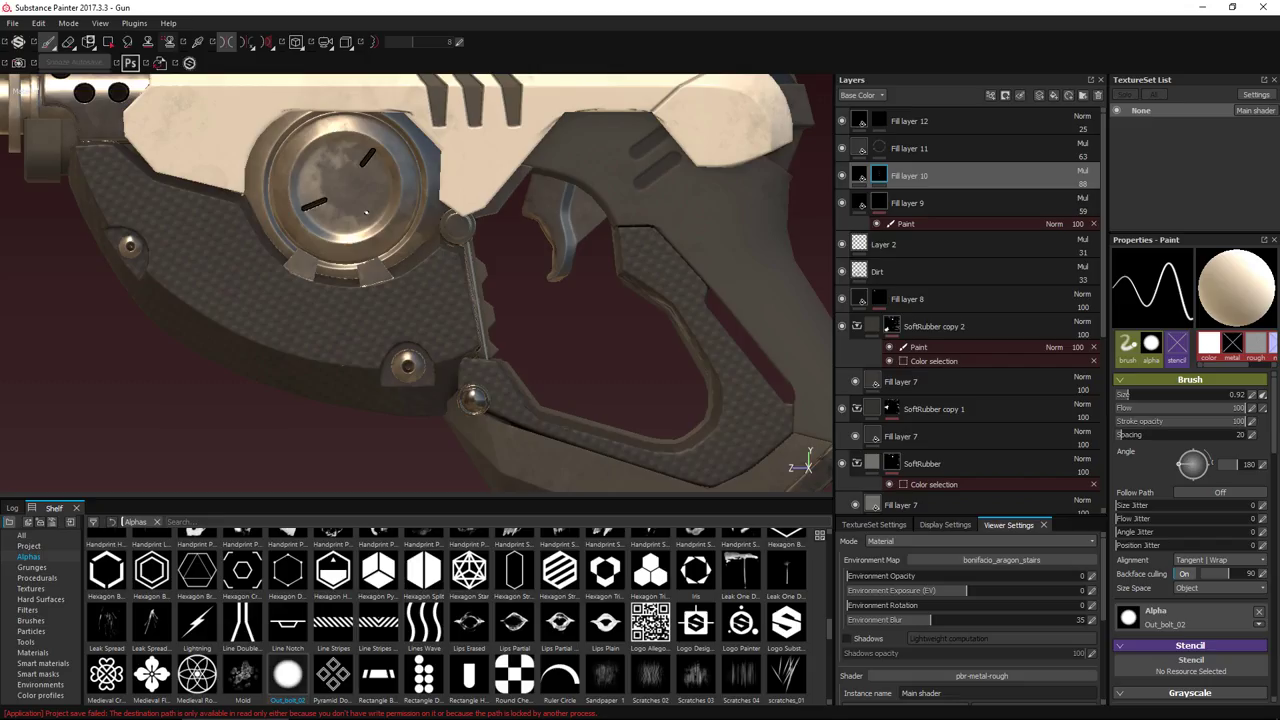
key(ctrl+z)
Paint three straight lines crossing at the centre of the round metal disc on Fill layer 10's mask
key(shift)
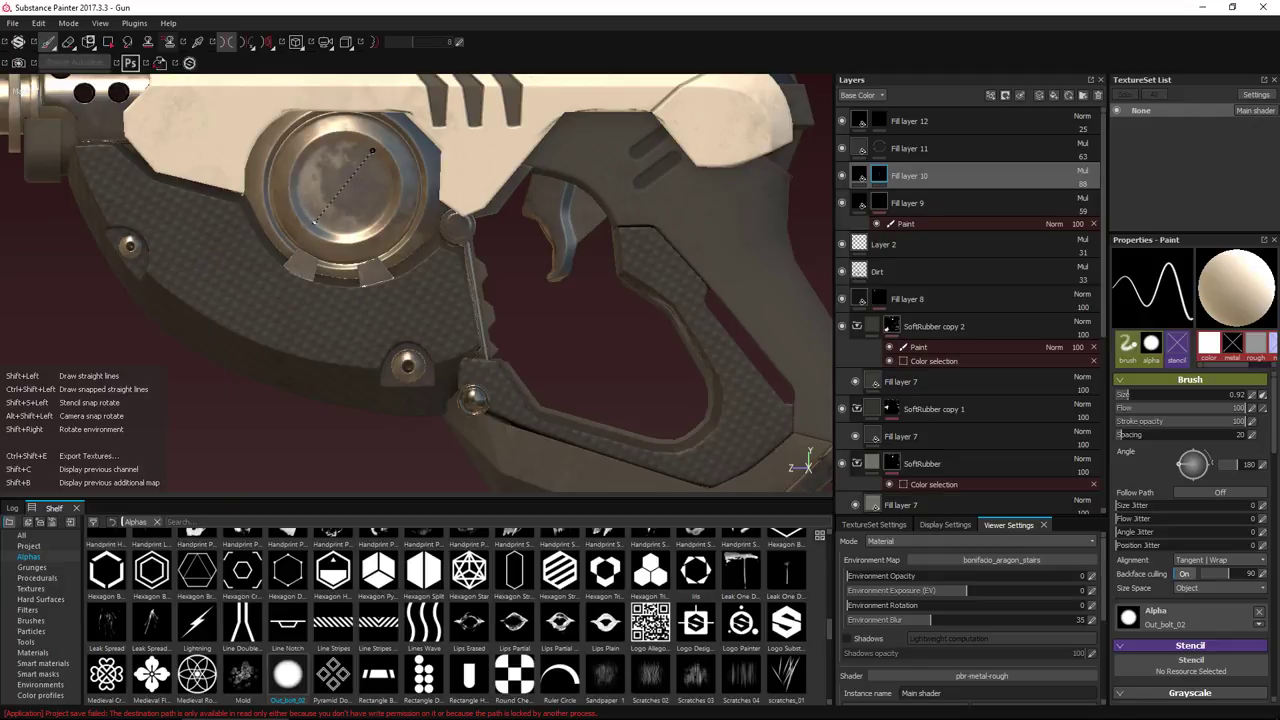
shift+click(372, 150)
key(shift)
shift+click(392, 180)
key(ctrl+z)
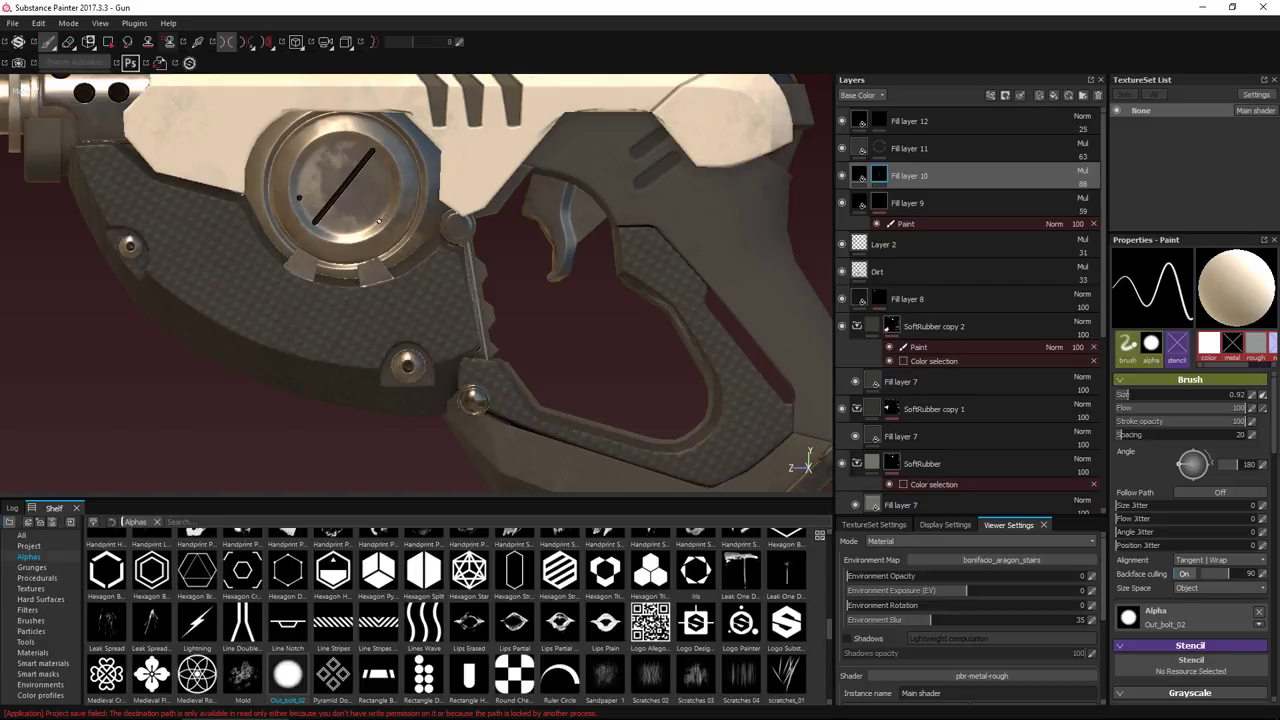
key(ctrl+z)
key(shift)
shift+click(378, 218)
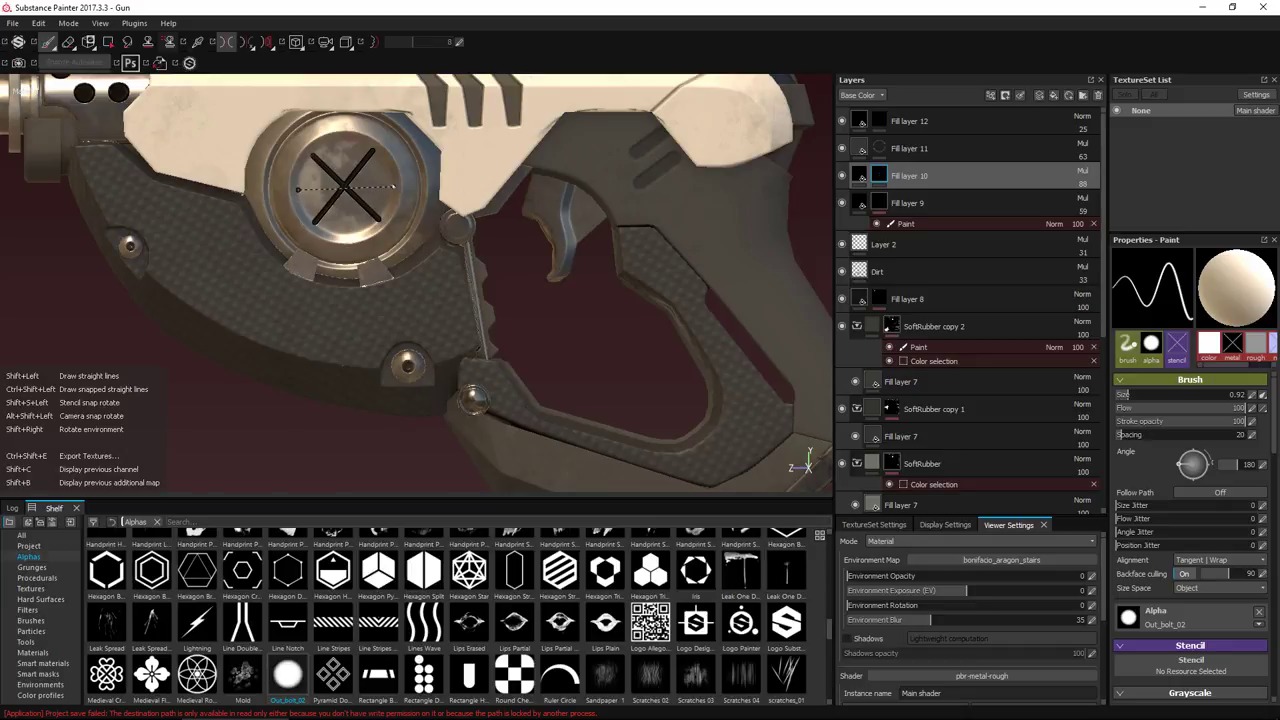
shift+click(392, 187)
Set the brush grayscale to black and erase the crossing lines, leaving only two short notches near the disc's rim
scroll(1186, 540, down, 7)
scroll(1187, 535, up, 1)
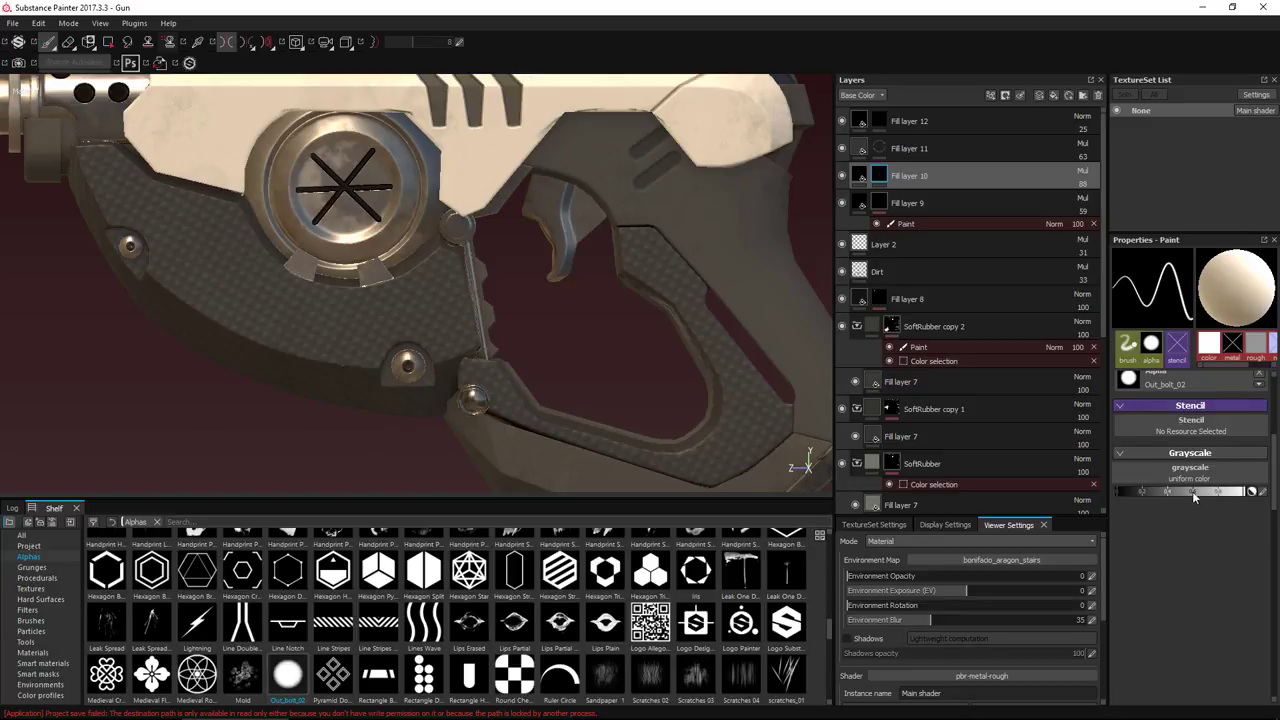
drag(1192, 491, 1115, 491)
ctrl+right_drag(314, 162, 337, 162)
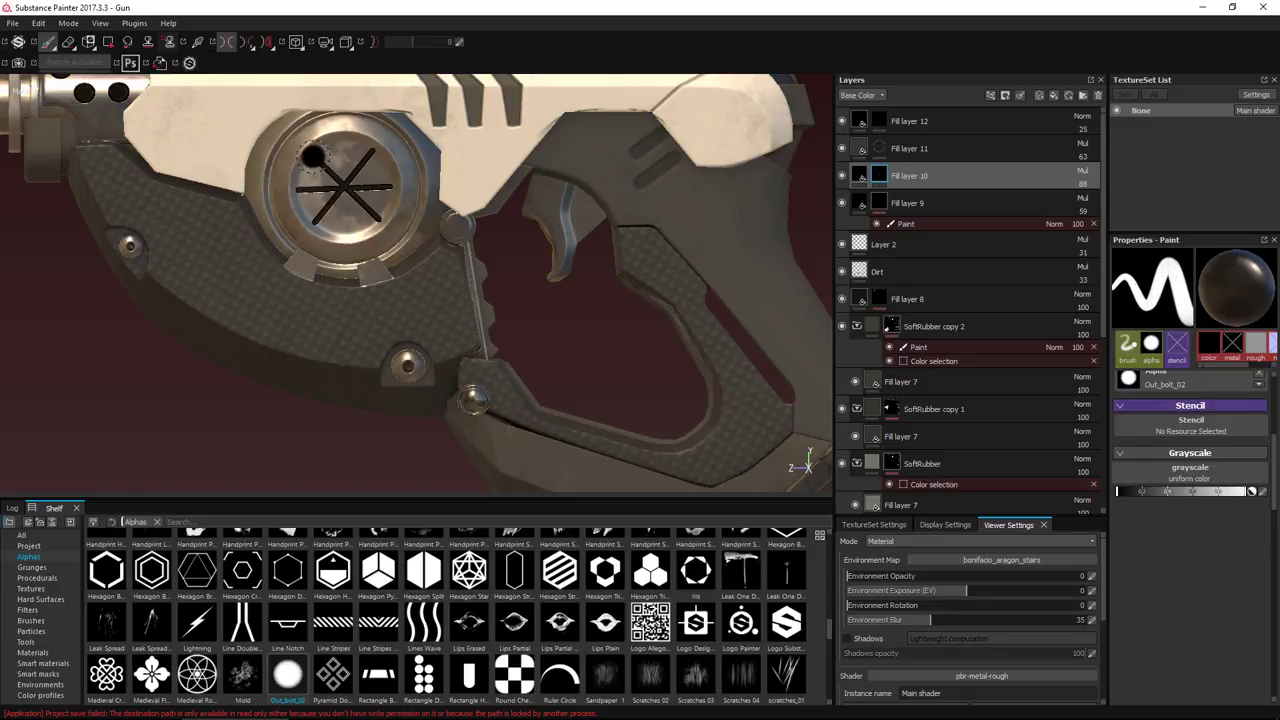
drag(316, 156, 328, 168)
ctrl+right_drag(345, 187, 387, 187)
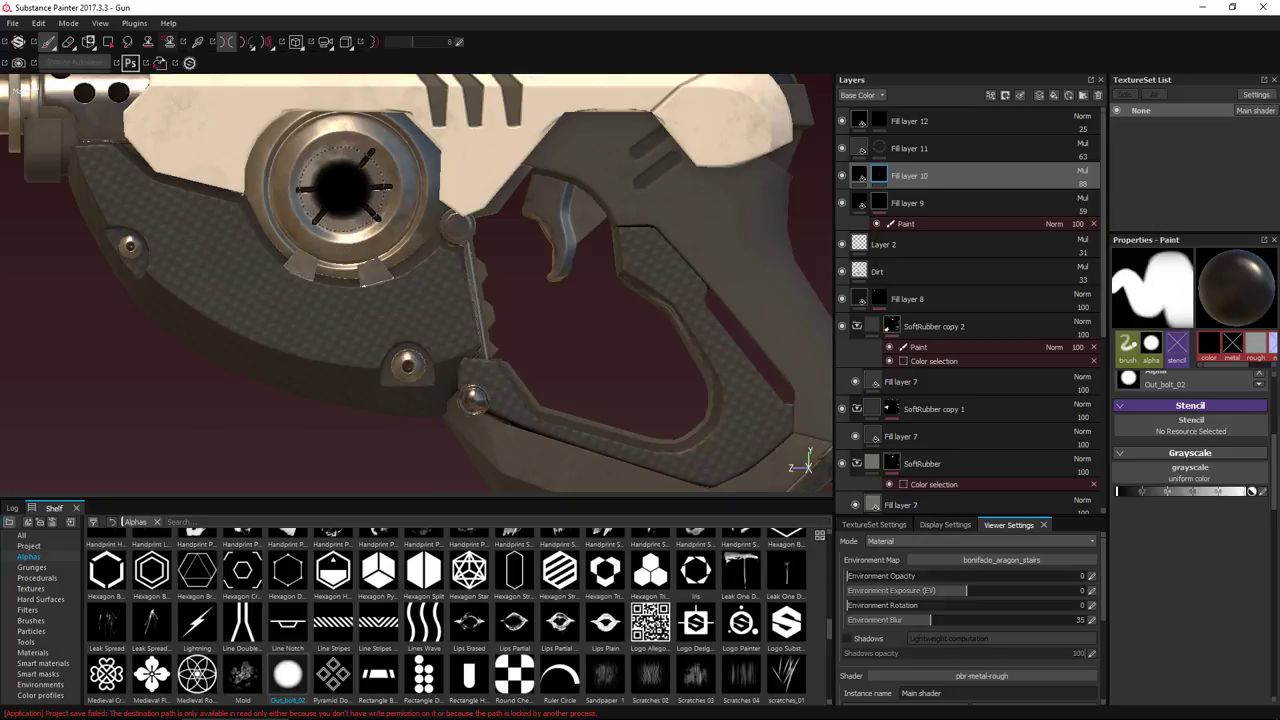
key(ctrl+z)
key(l)
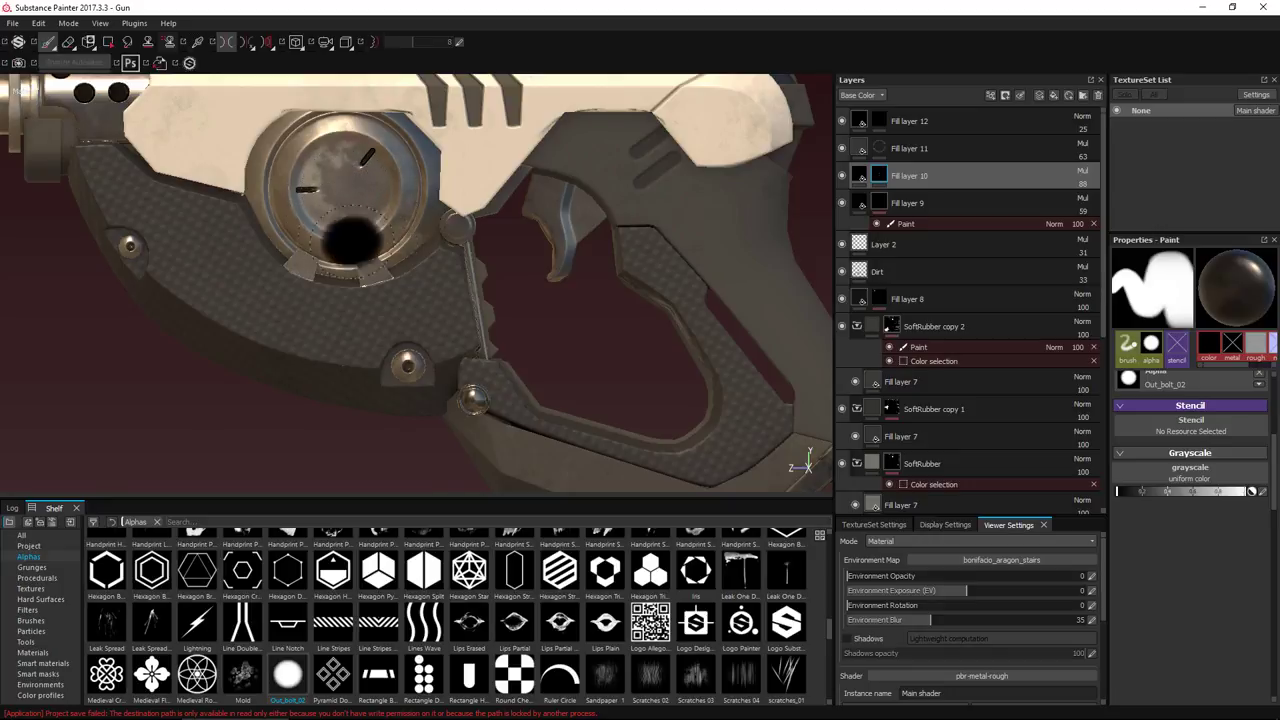
ctrl+right_drag(416, 261, 379, 261)
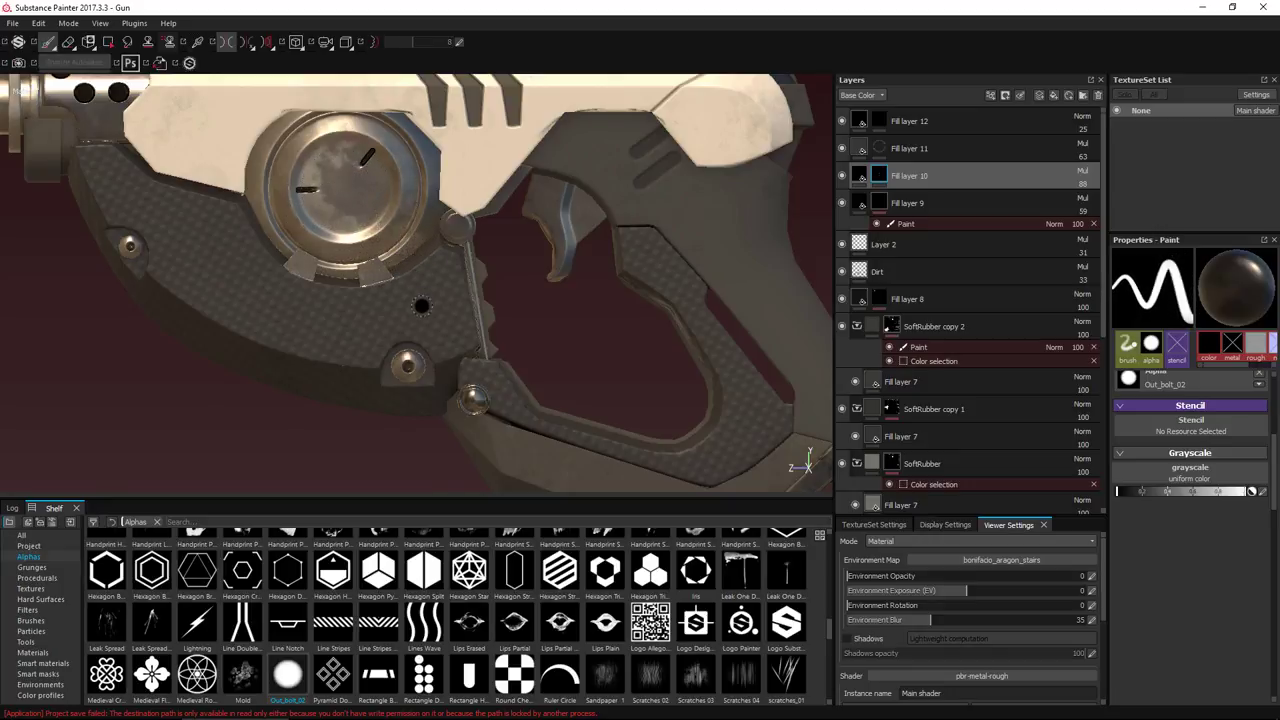
Open the CustomTextures folder in File Explorer and bring the 39 and bro files into Substance Painter's shelf
mouse_move(330, 717)
click(155, 711)
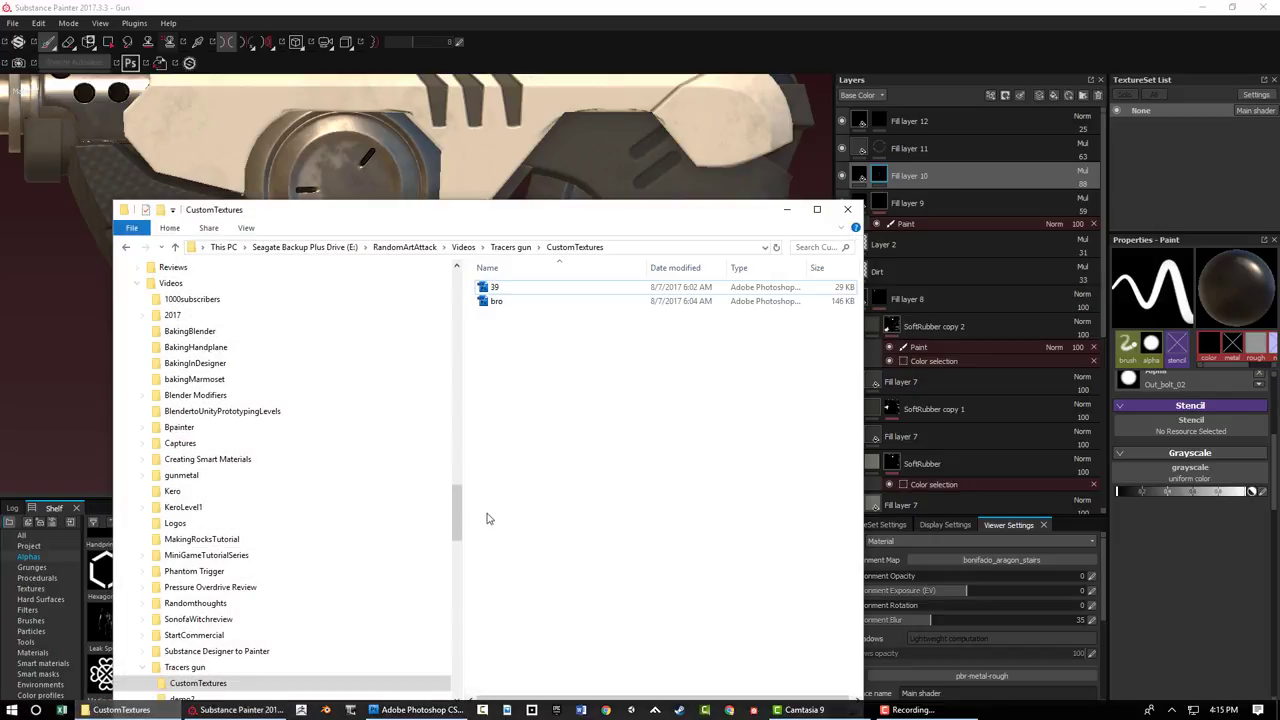
click(493, 301)
drag(493, 301, 549, 371)
ctrl+click(523, 289)
drag(523, 289, 96, 590)
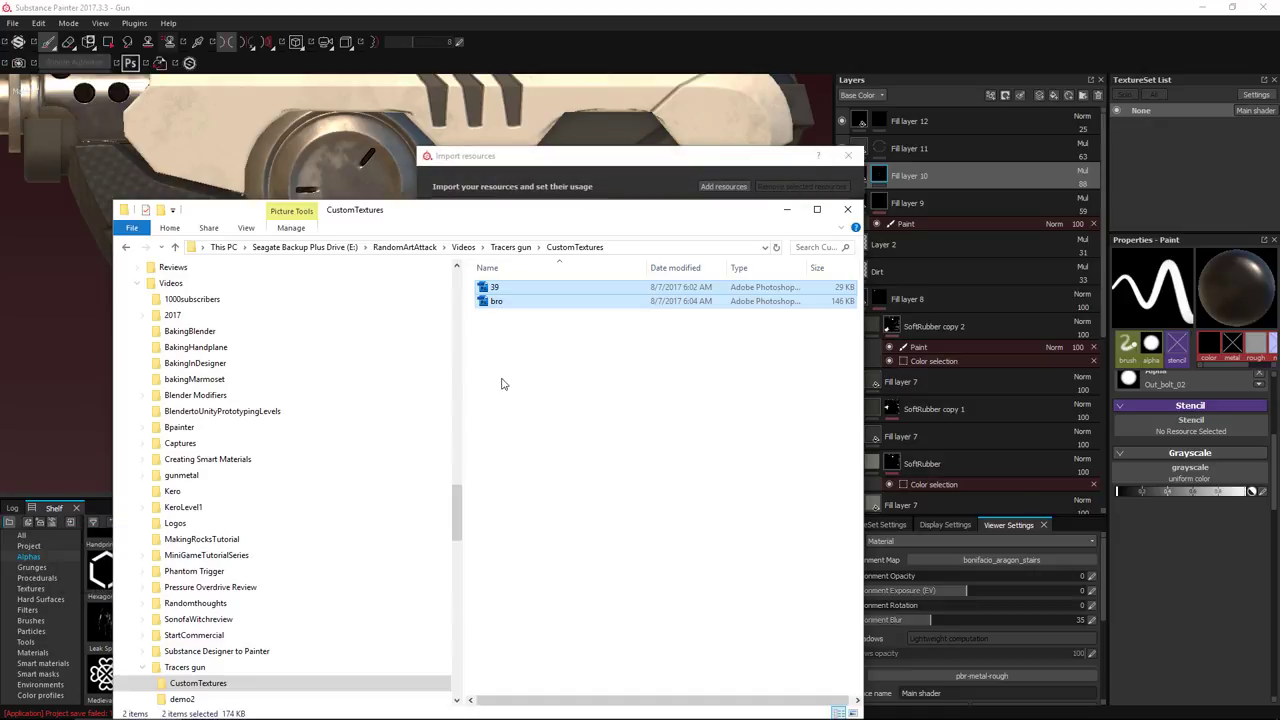
Set the usage of 39.psd and bro.psd to texture and import both into project 'Gun'
click(727, 163)
click(810, 225)
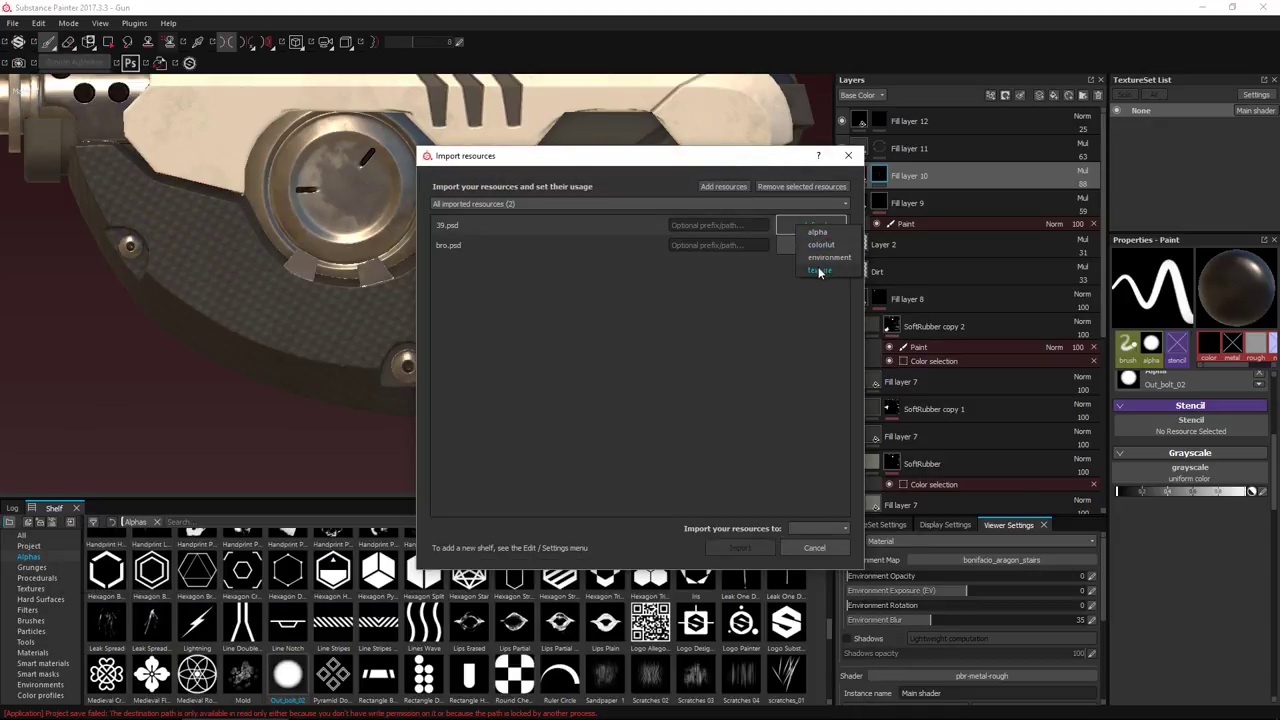
click(822, 271)
click(810, 245)
click(828, 291)
click(818, 528)
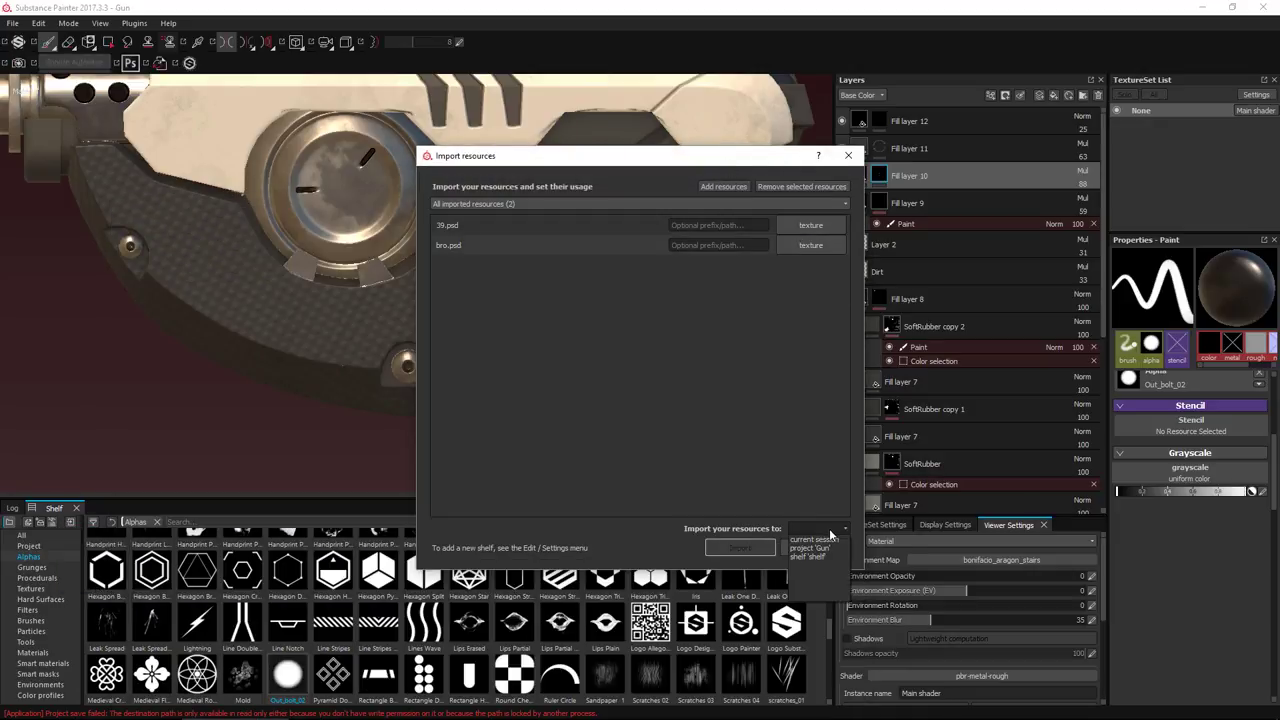
click(823, 549)
click(752, 548)
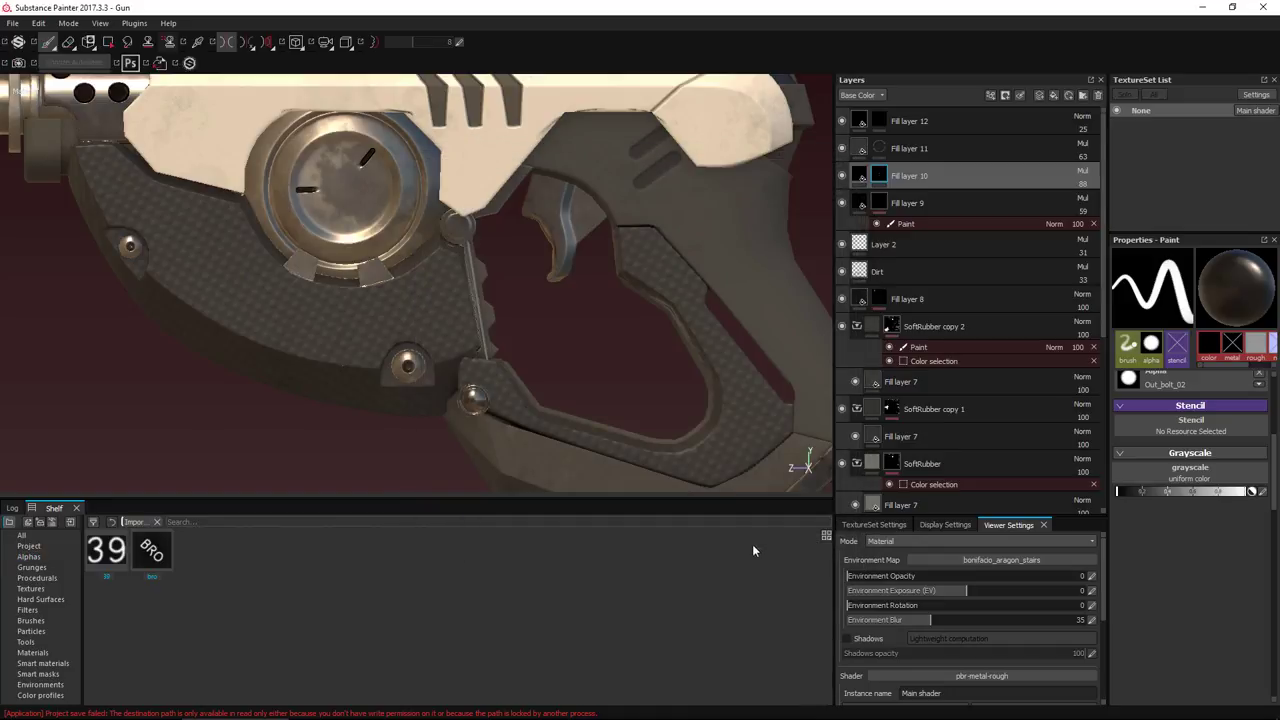
Select Fill layer 12's mask and load the imported bro texture as the brush's stencil
click(156, 556)
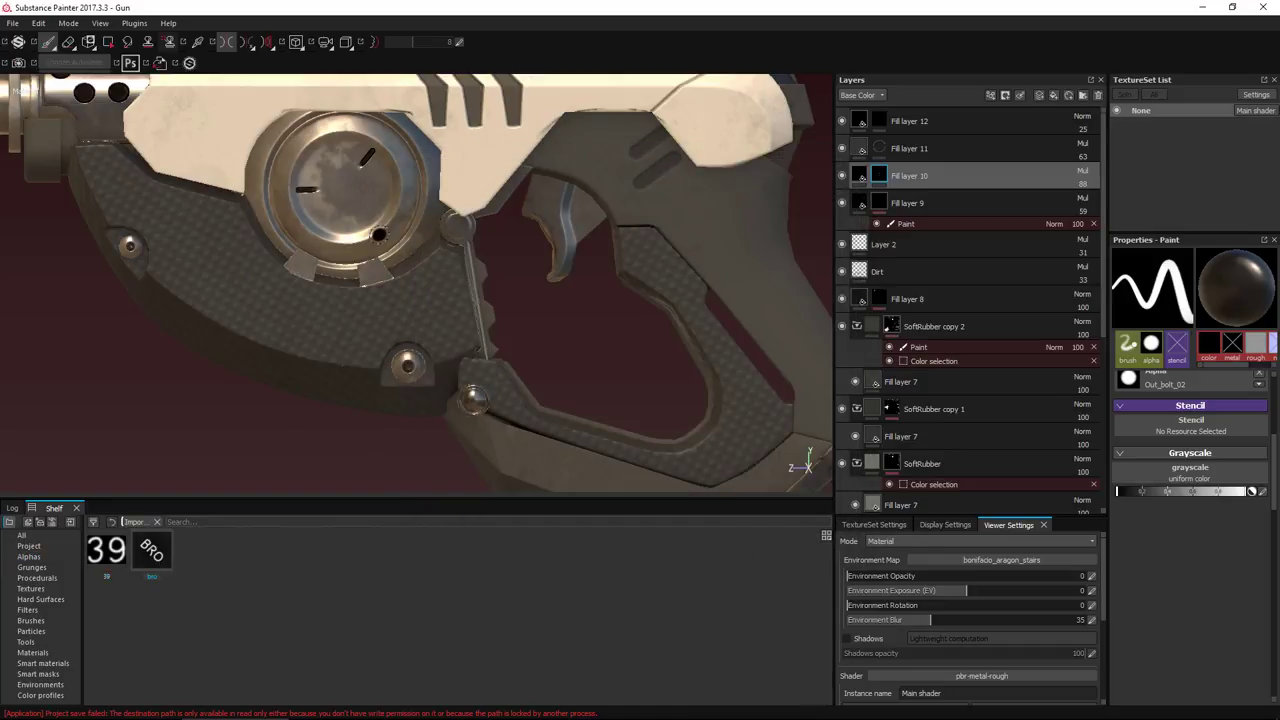
click(880, 121)
scroll(1133, 418, up, 4)
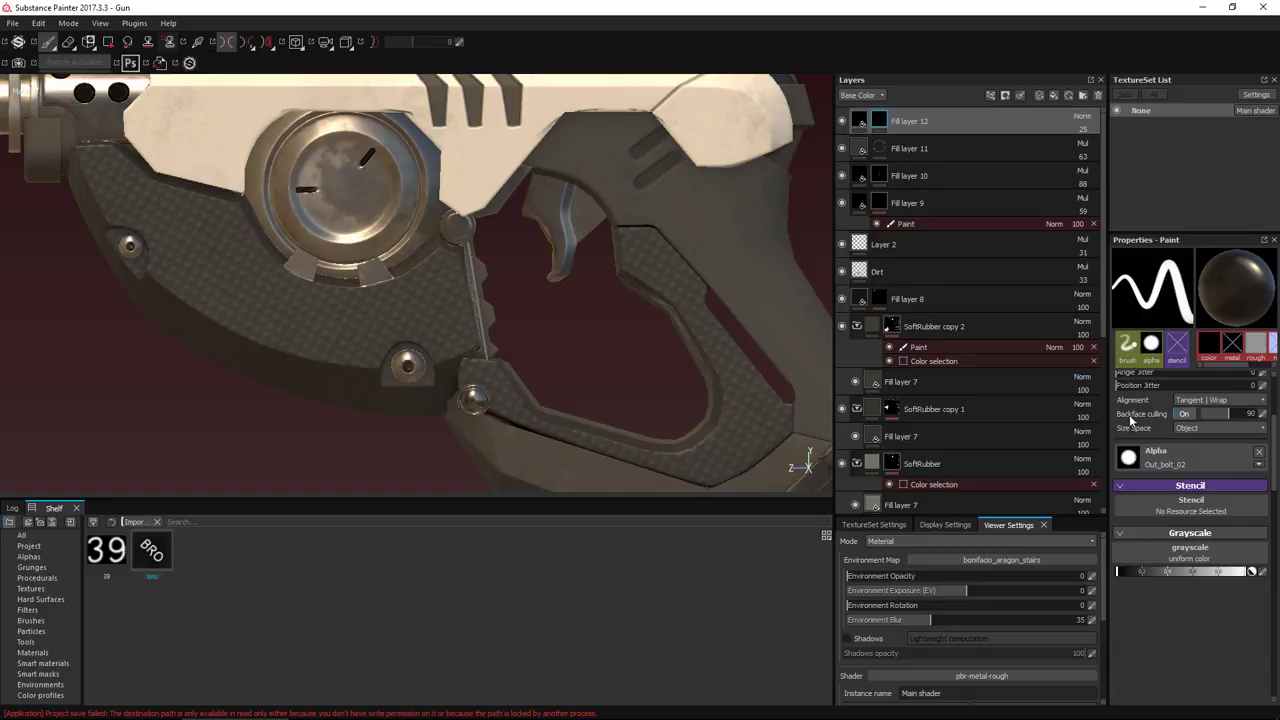
drag(151, 553, 1124, 577)
click(1124, 578)
click(679, 567)
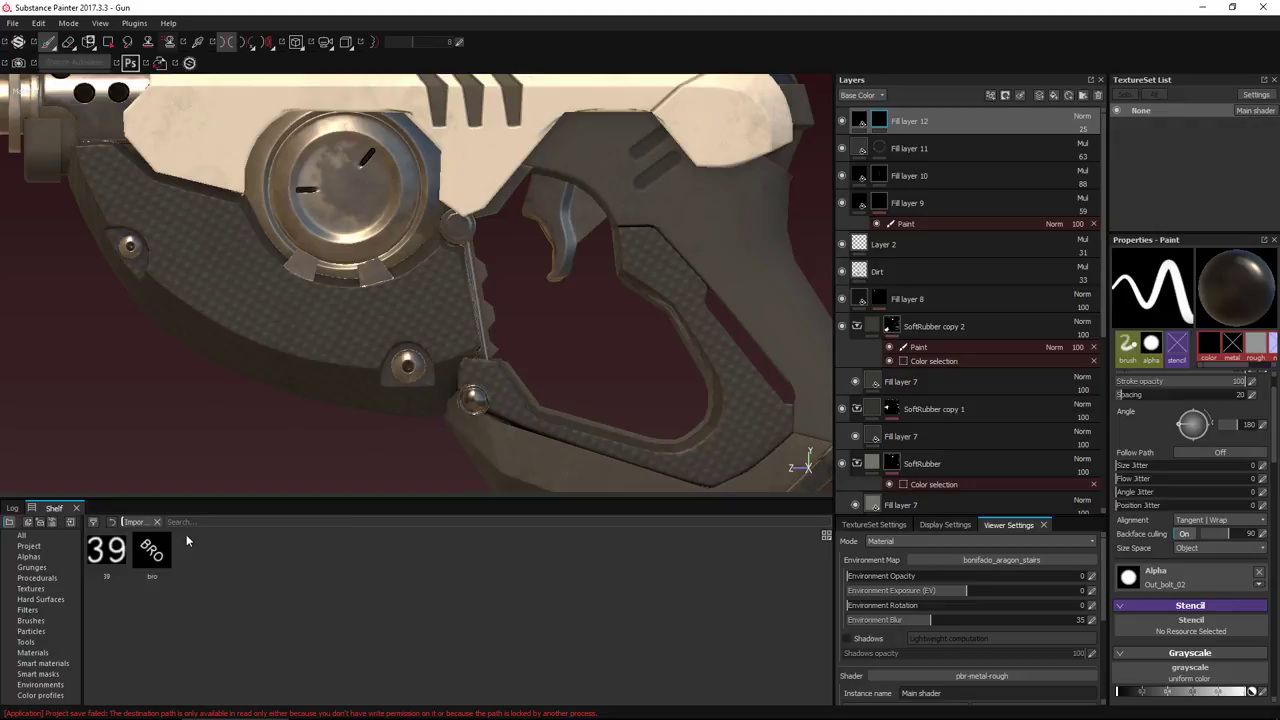
key(alt+Tab)
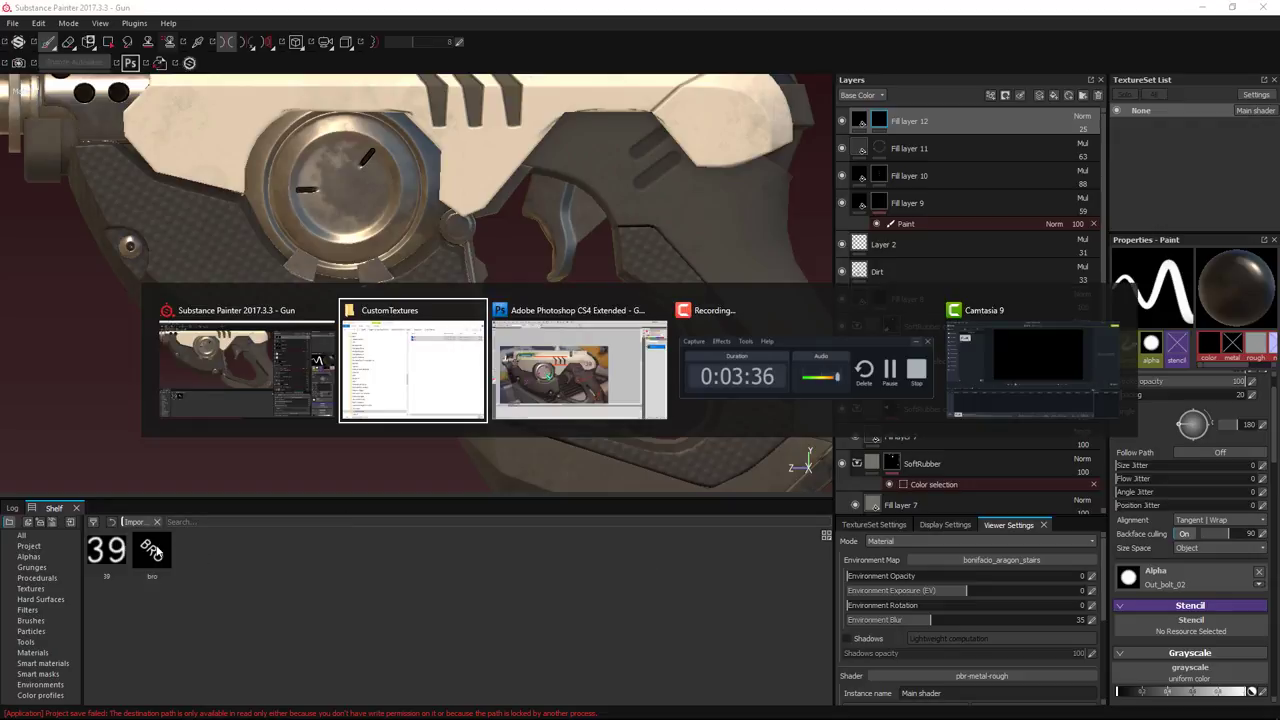
key(Escape)
mouse_move(154, 553)
mouse_down()
mouse_move(756, 570)
mouse_move(1180, 625)
mouse_up()
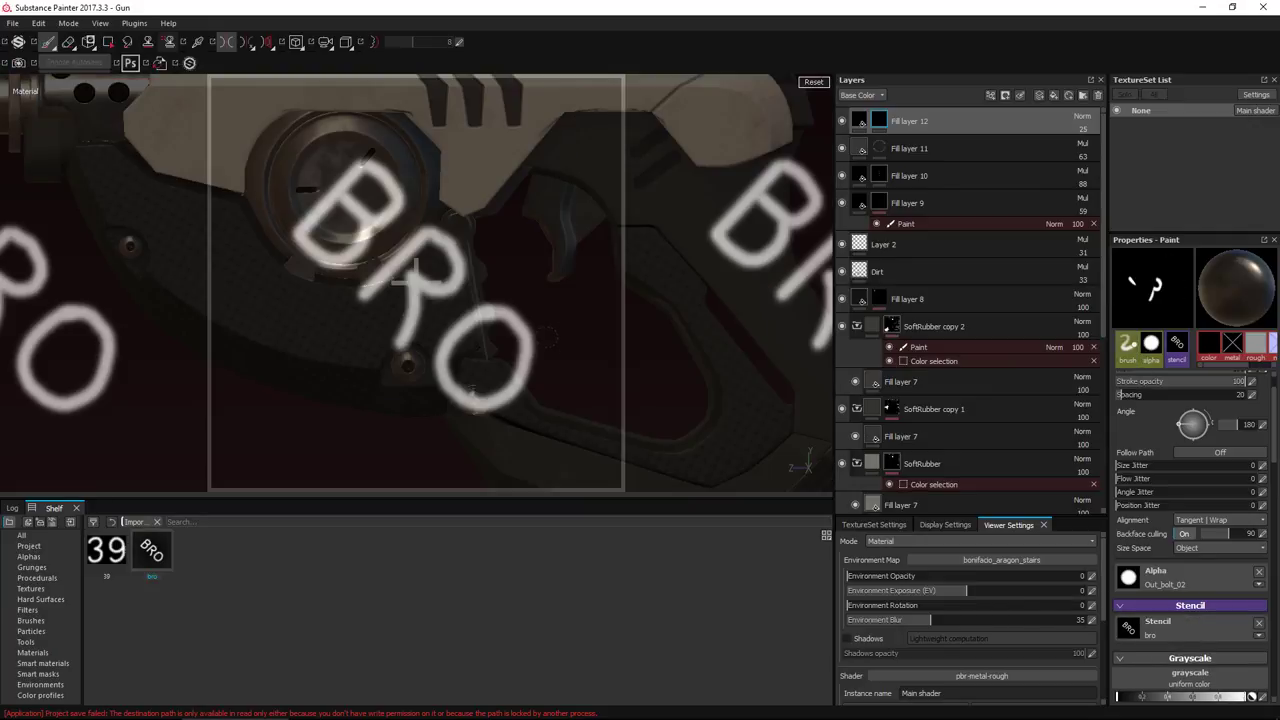
Shrink the BRO stencil and align one copy over the disc's center, comparing its size and placement with the GunProfile.jpg reference in Photoshop
right_drag(547, 337, 495, 256)
middle_drag(495, 256, 445, 176)
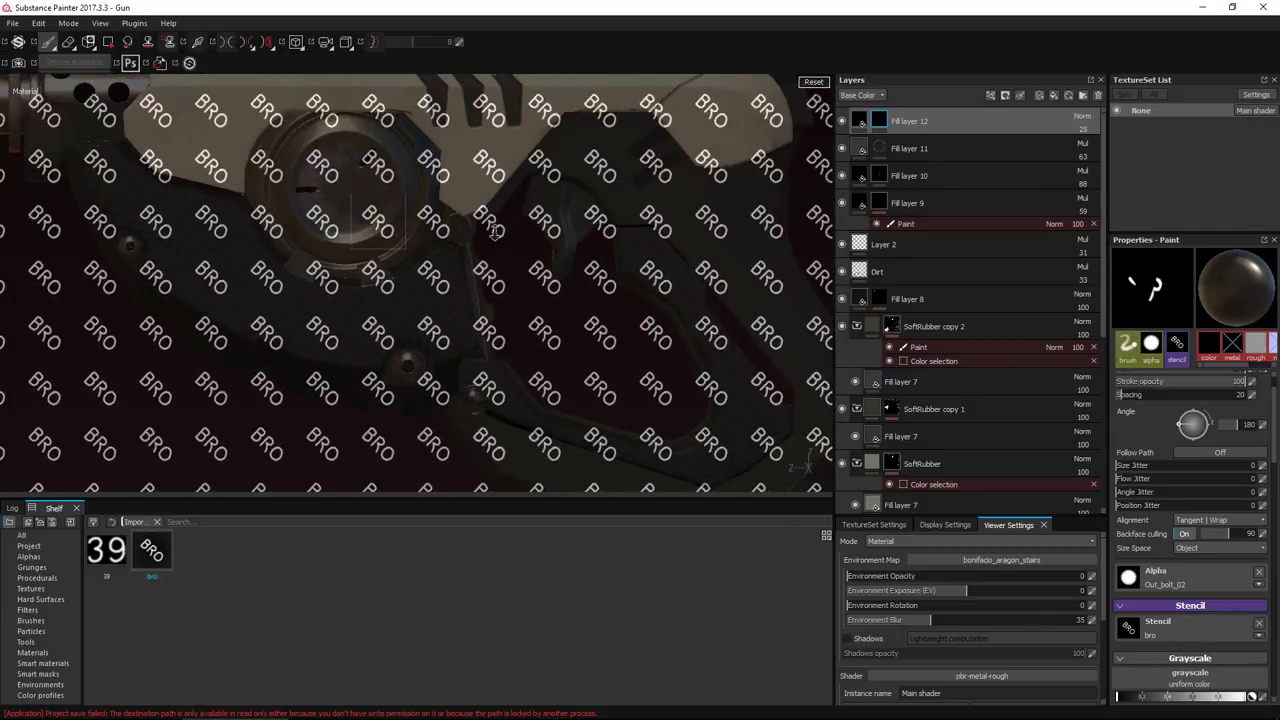
key(alt+Tab)
key(alt+Tab)
key(alt+Tab)
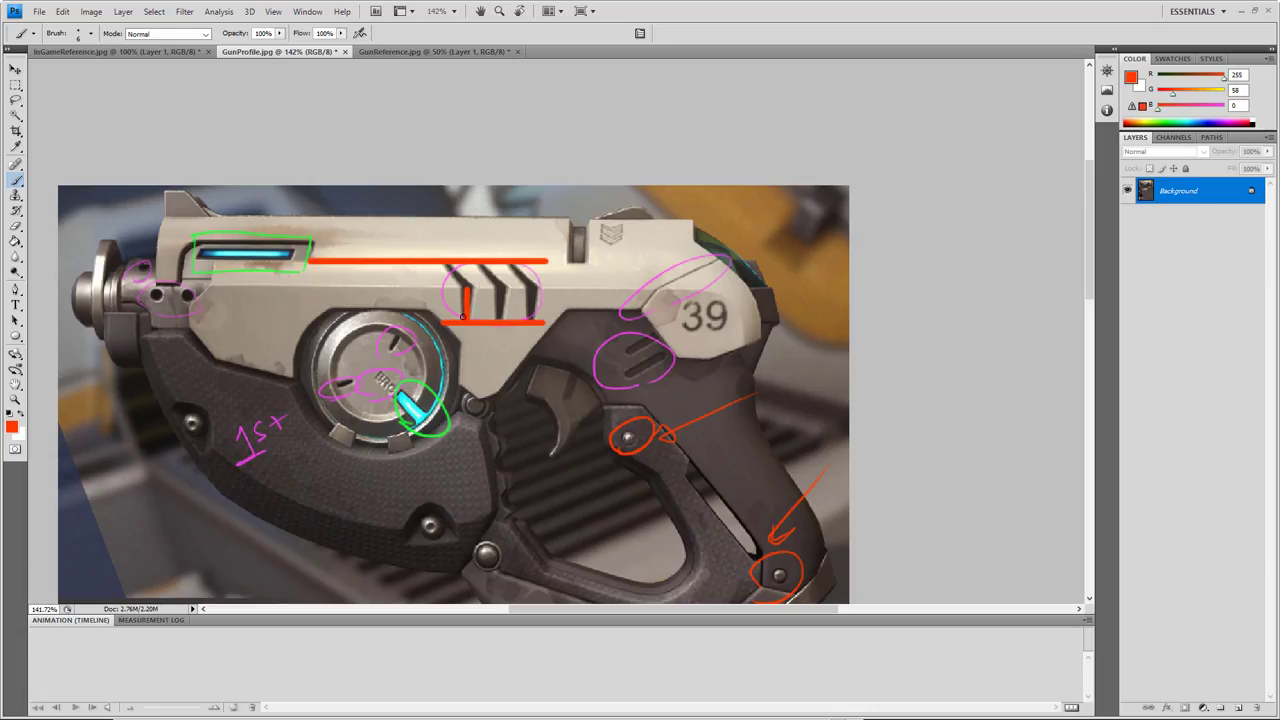
key(alt+Tab)
key(alt+Tab)
key(s)
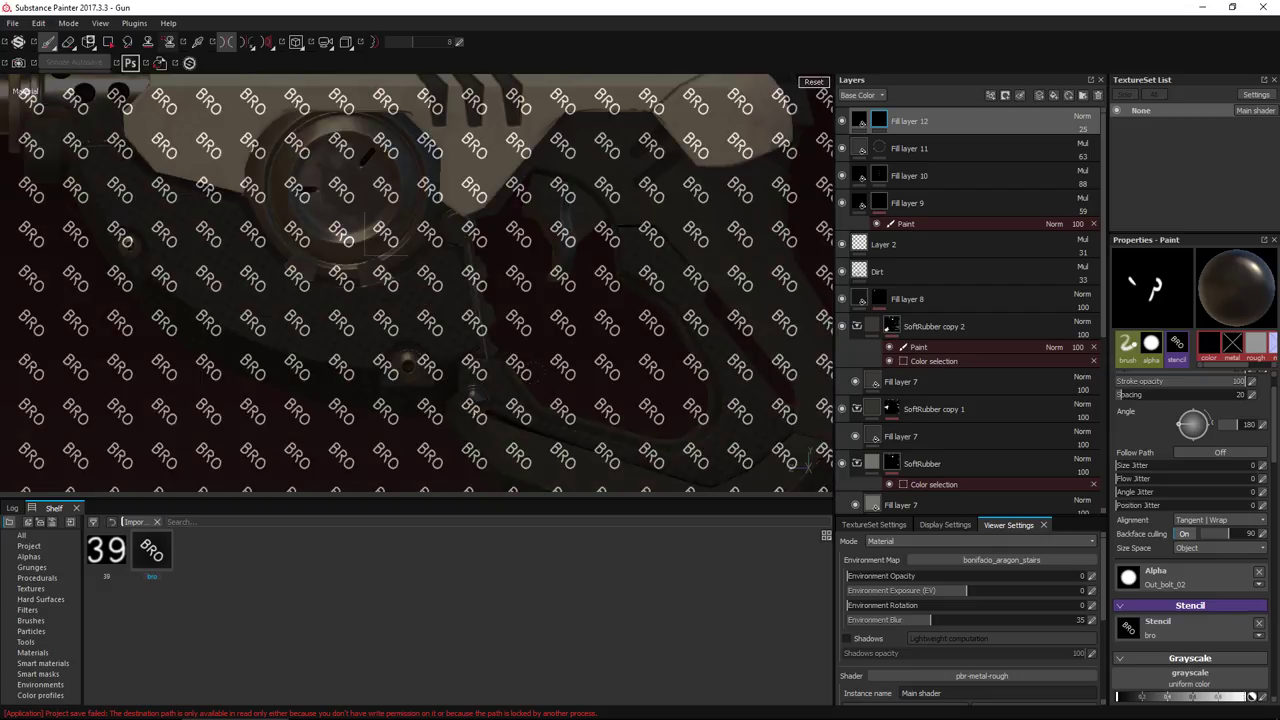
right_drag(540, 388, 510, 357)
middle_drag(510, 357, 503, 332)
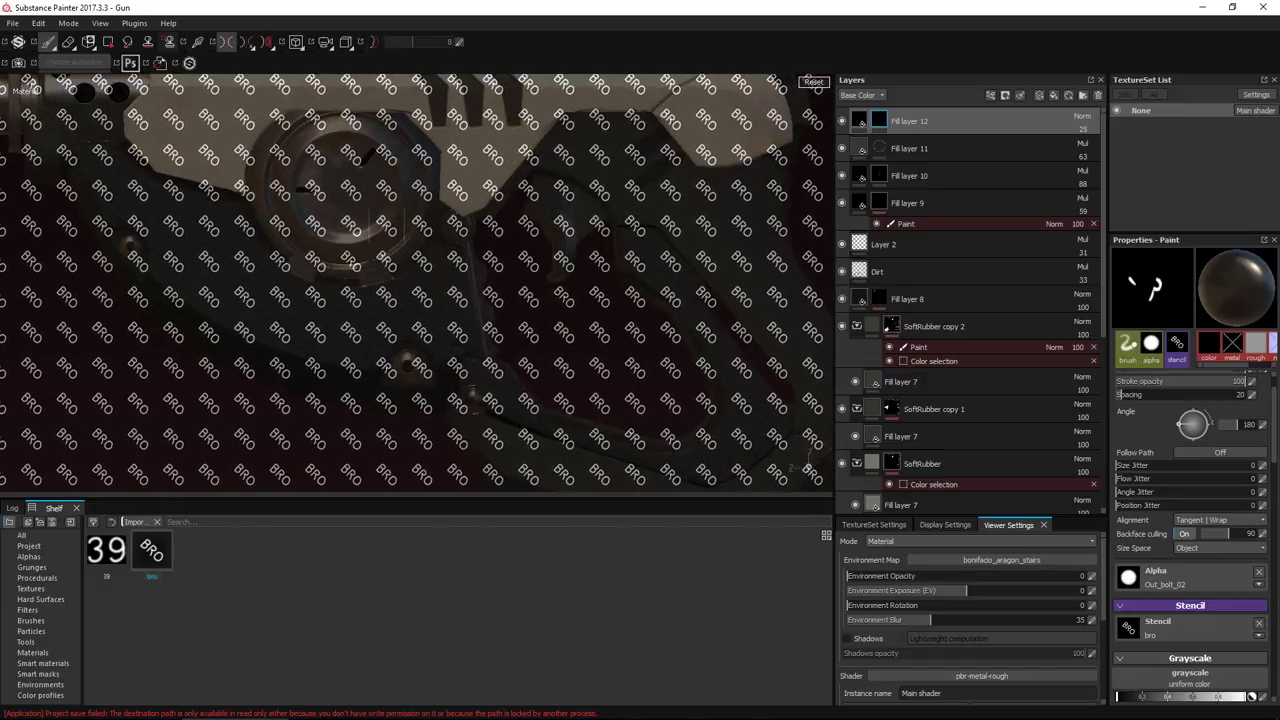
mouse_move(503, 332)
right_down()
mouse_move(524, 352)
mouse_move(503, 329)
right_up()
Set the brush grayscale to white, paint BRO through the stencil onto the disc's center, and remove the stencil from the brush
key(n)
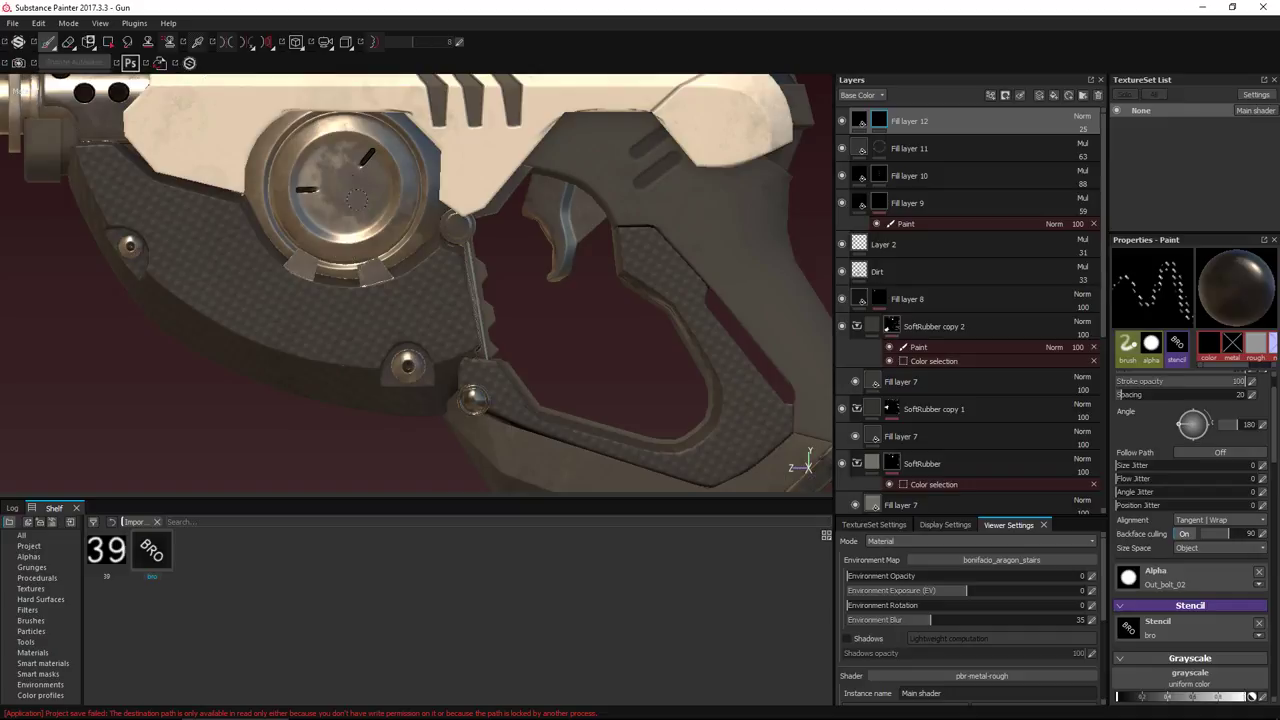
key(n)
click(843, 150)
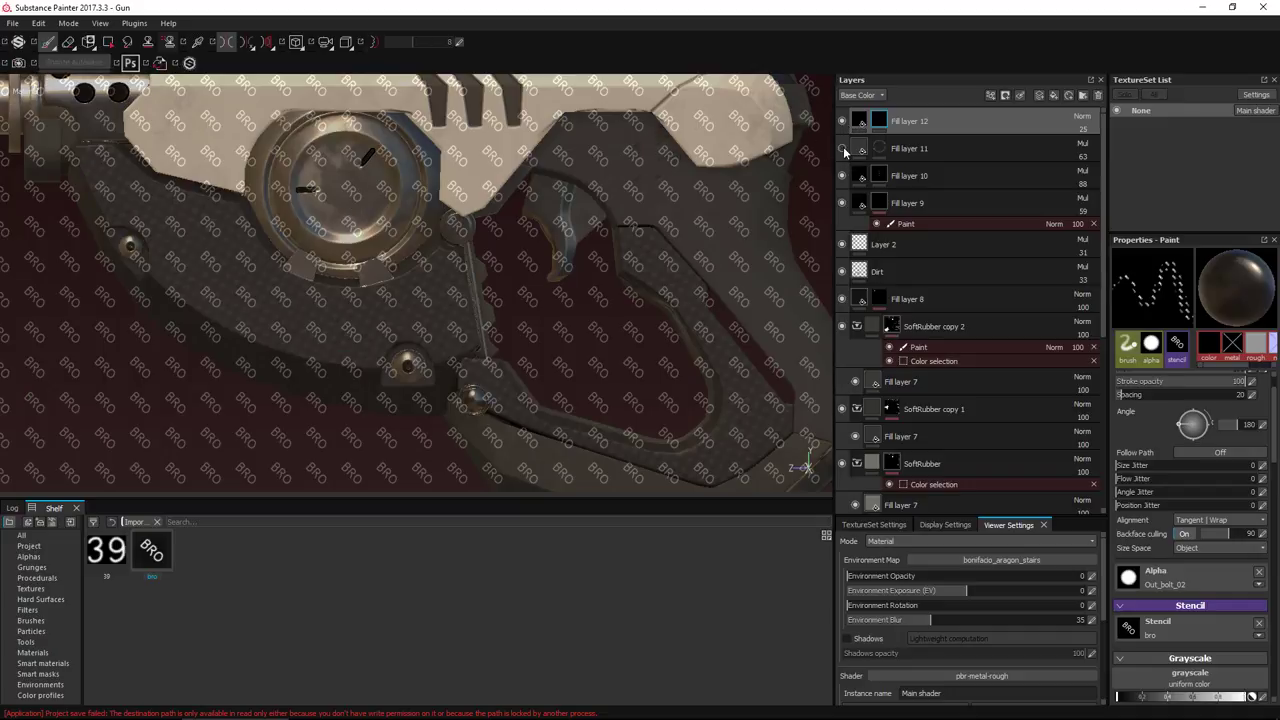
click(843, 150)
key(n)
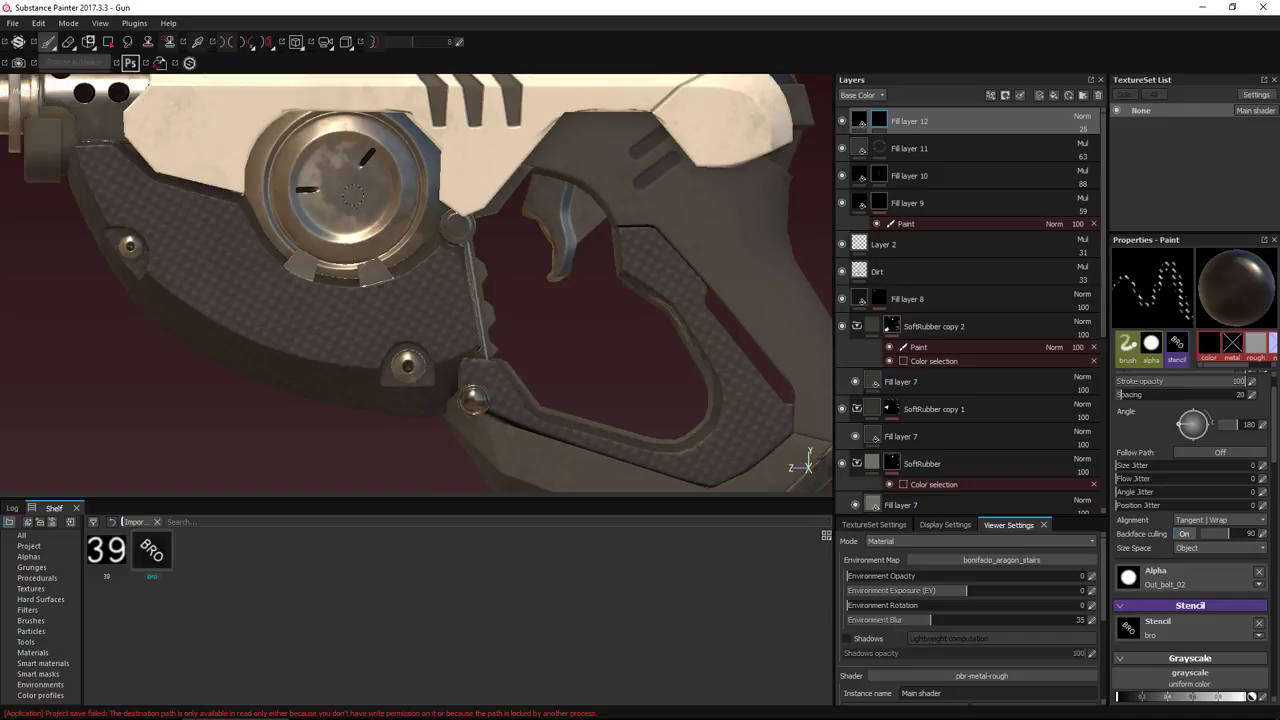
key(s)
drag(1164, 698, 1248, 695)
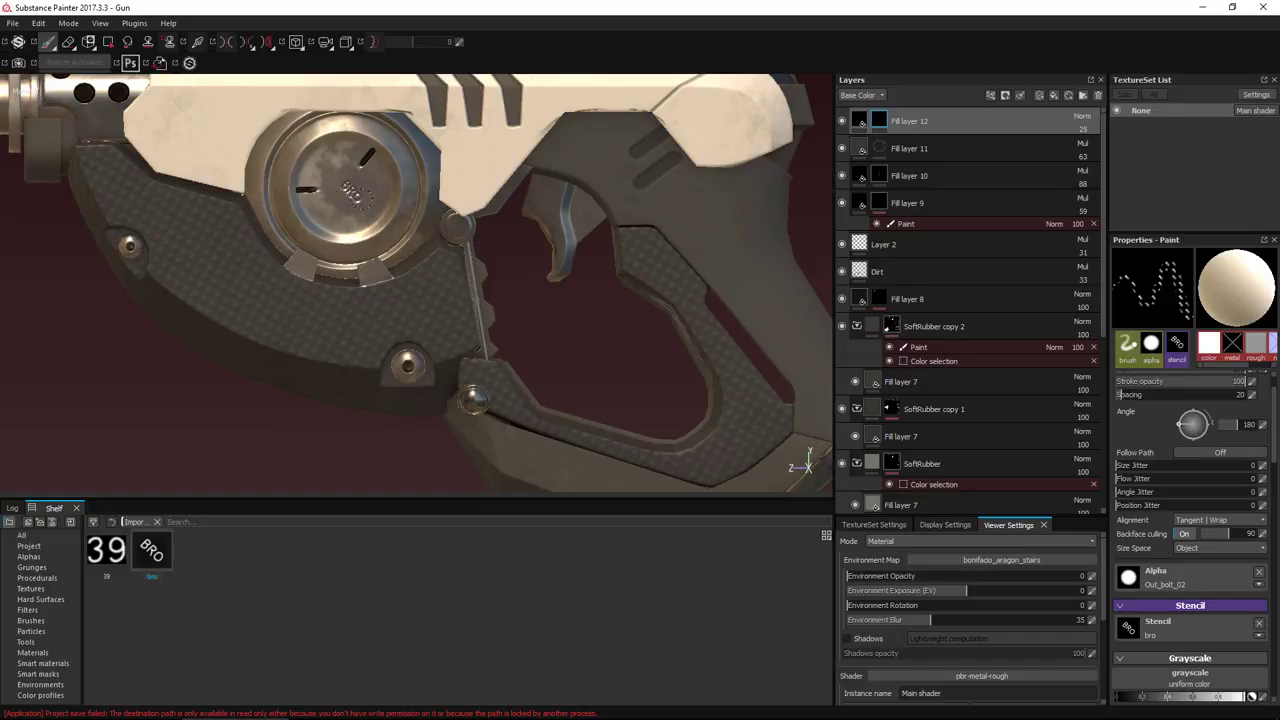
key(s)
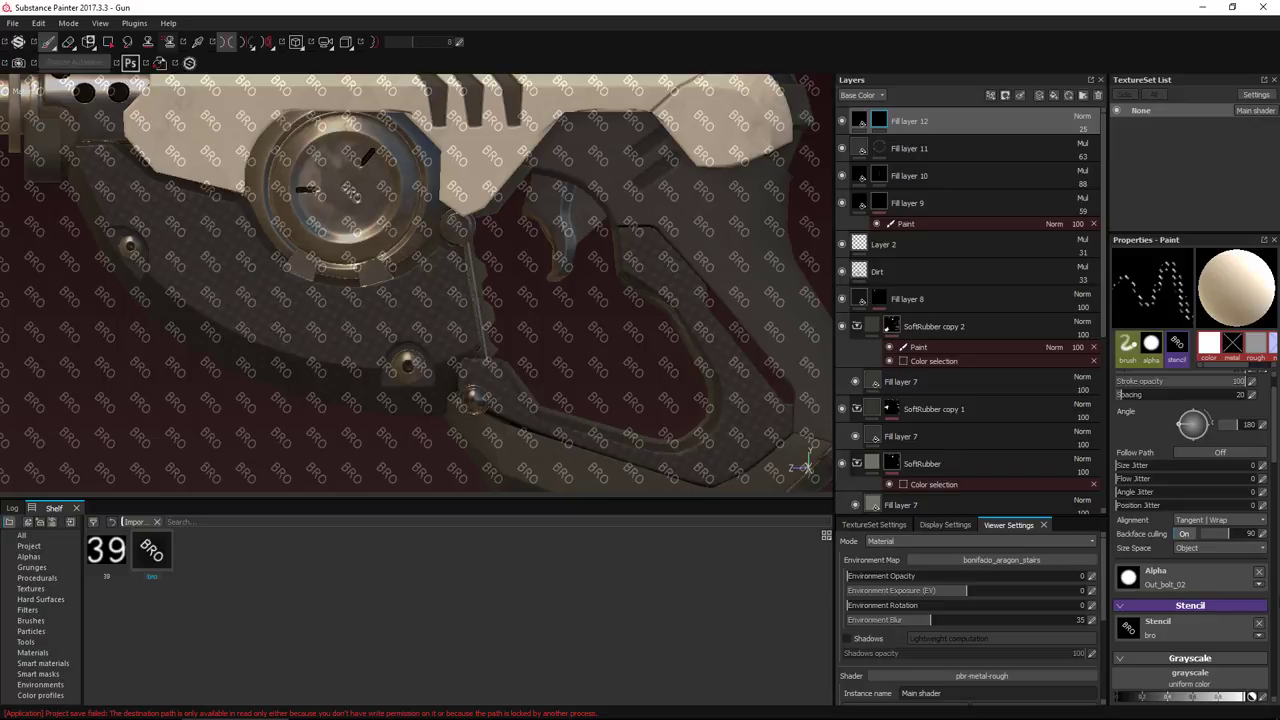
click(1259, 623)
scroll(579, 315, down, 3)
alt+drag(579, 315, 504, 281)
Add an Emissive channel to the texture set
click(874, 525)
click(1062, 607)
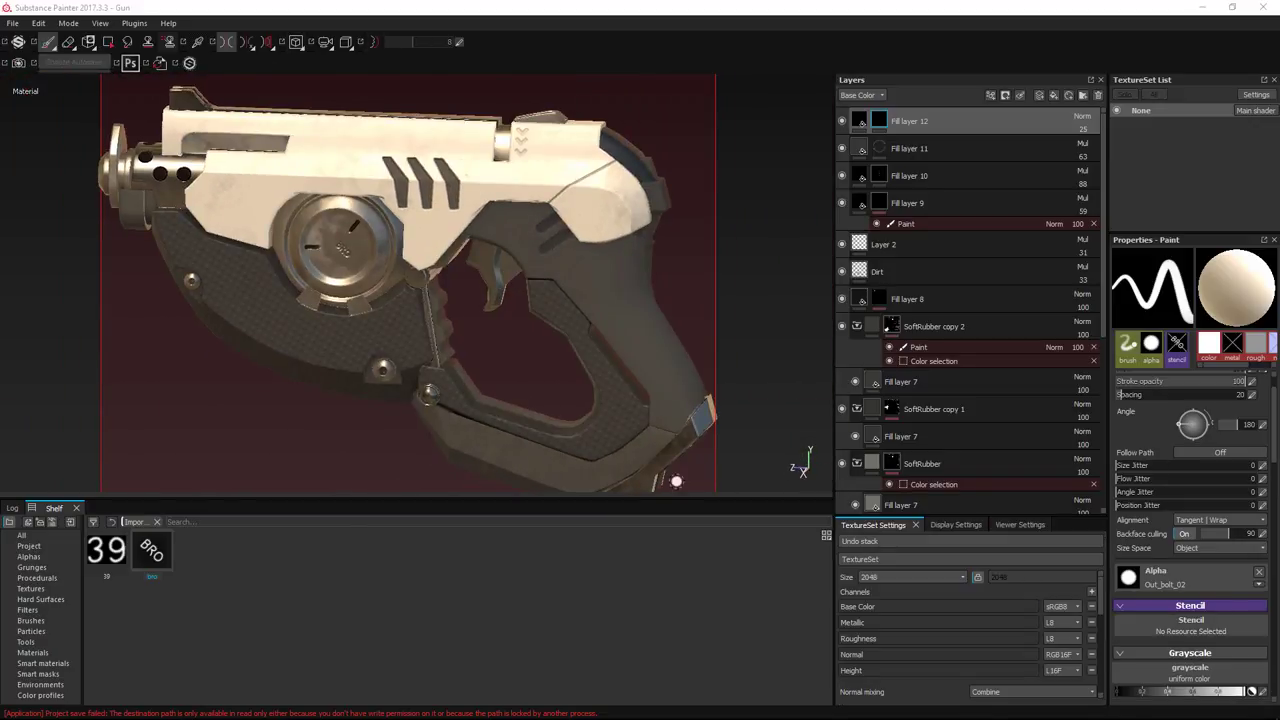
alt+drag(598, 421, 763, 486)
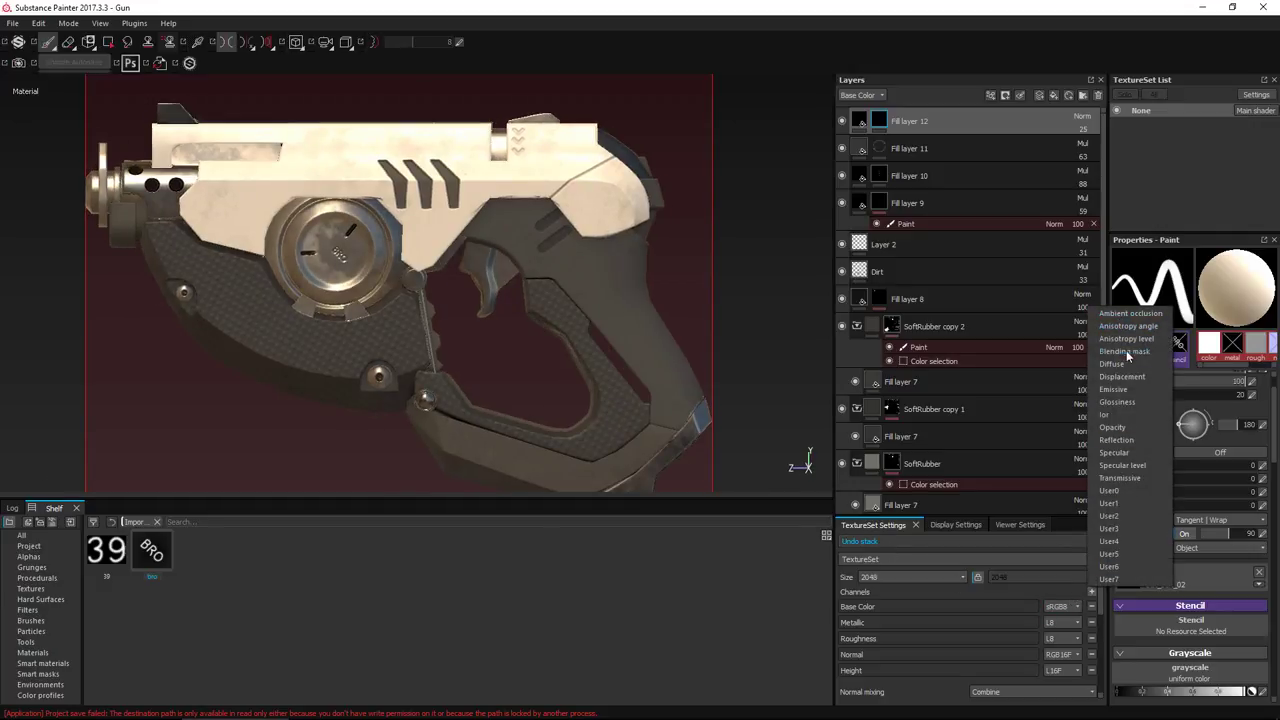
click(1121, 390)
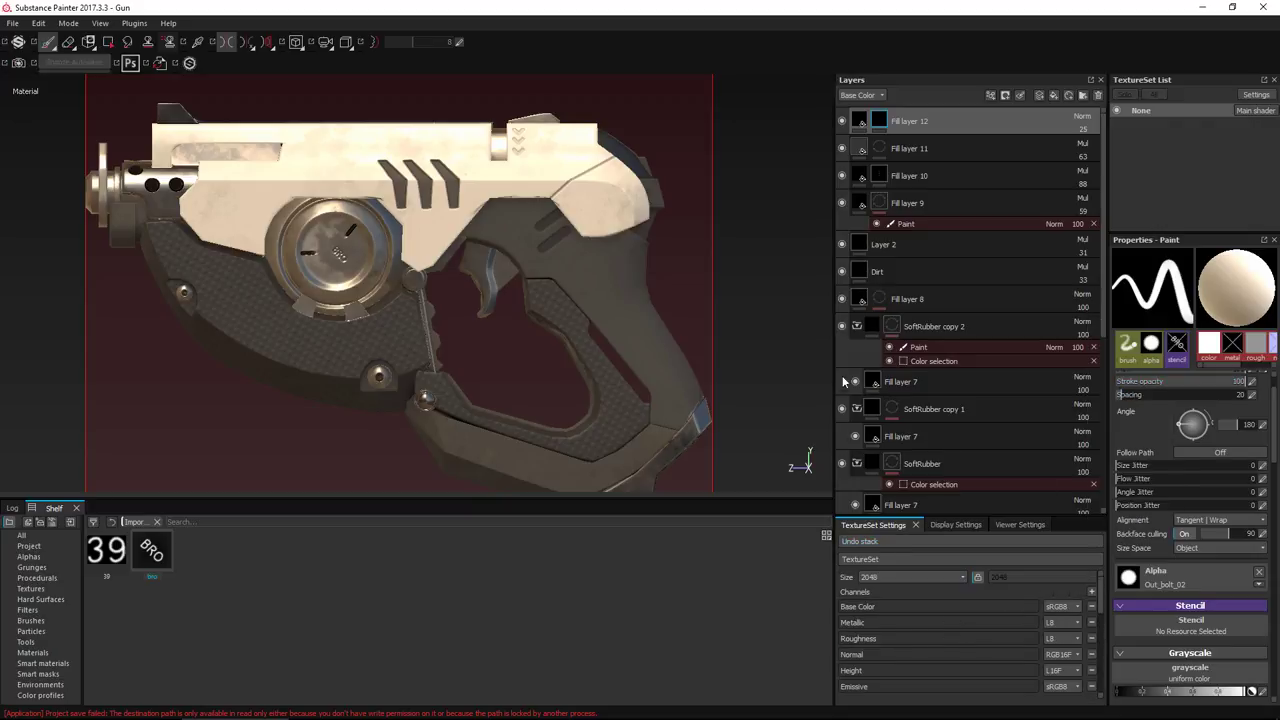
Add a fill layer on top with metallic, roughness and normal turned off, and lower its height slightly
click(1054, 95)
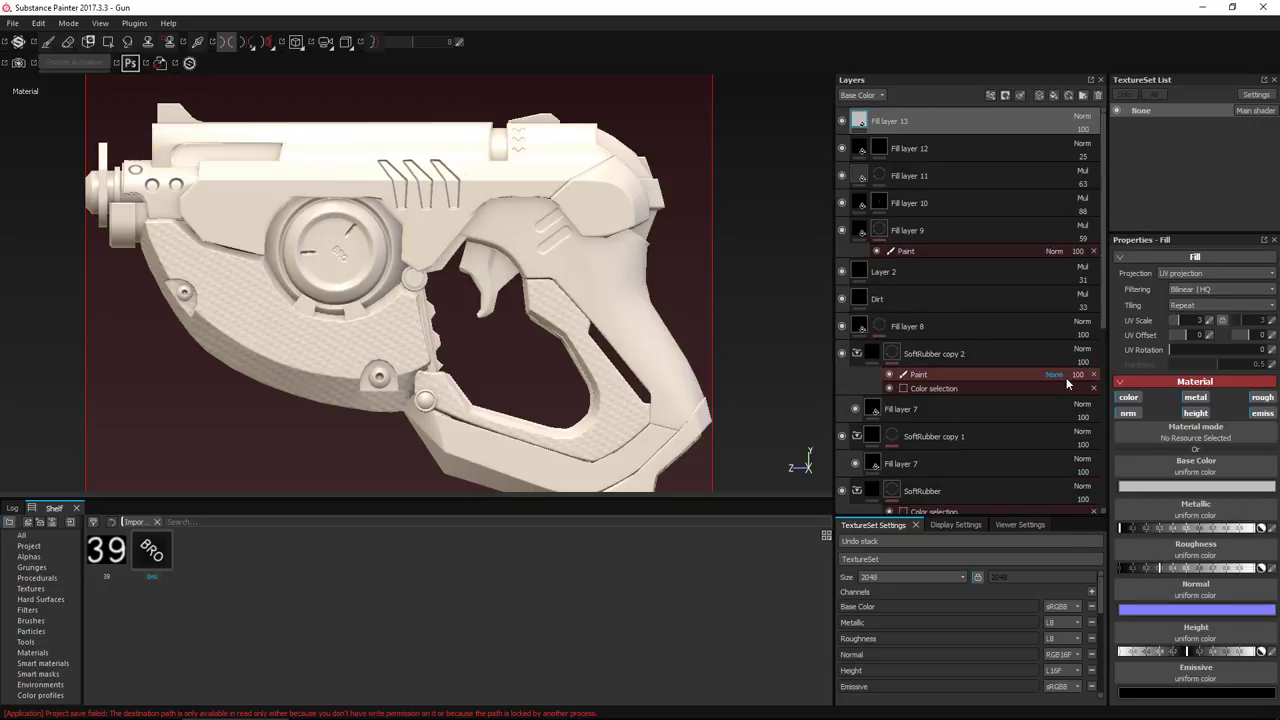
click(1197, 398)
click(1262, 397)
click(1128, 413)
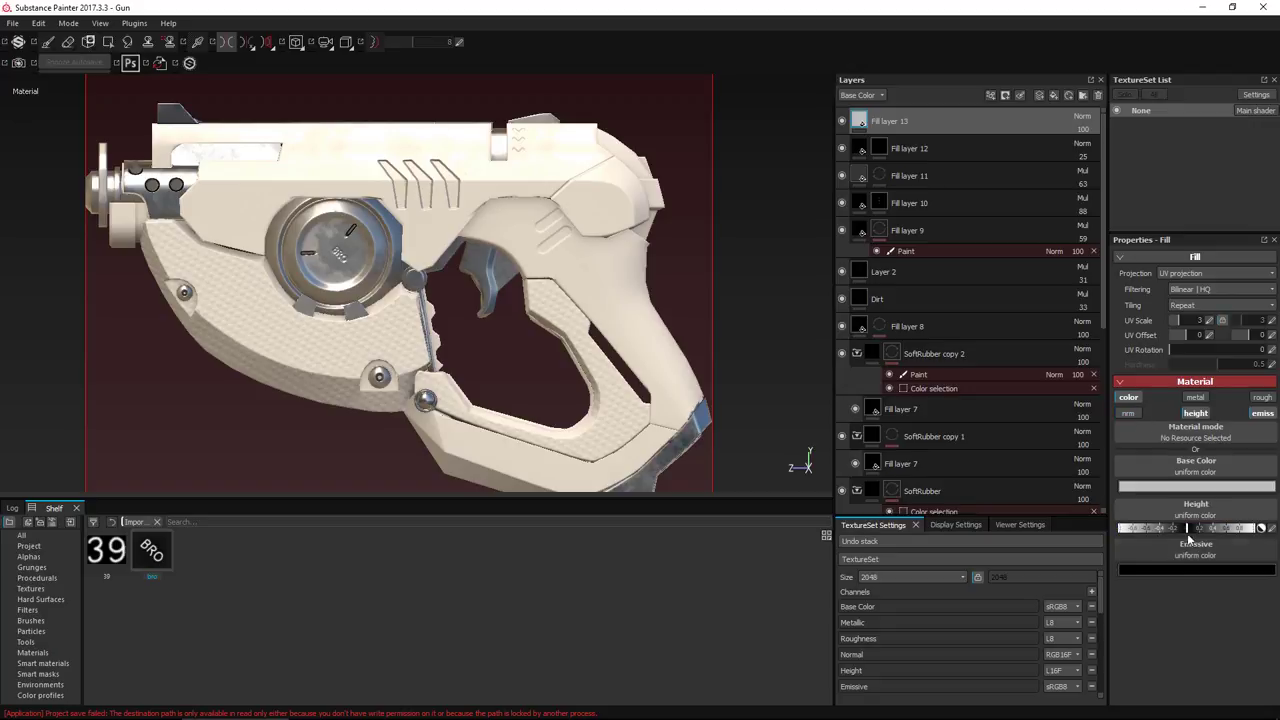
drag(1188, 537, 1181, 530)
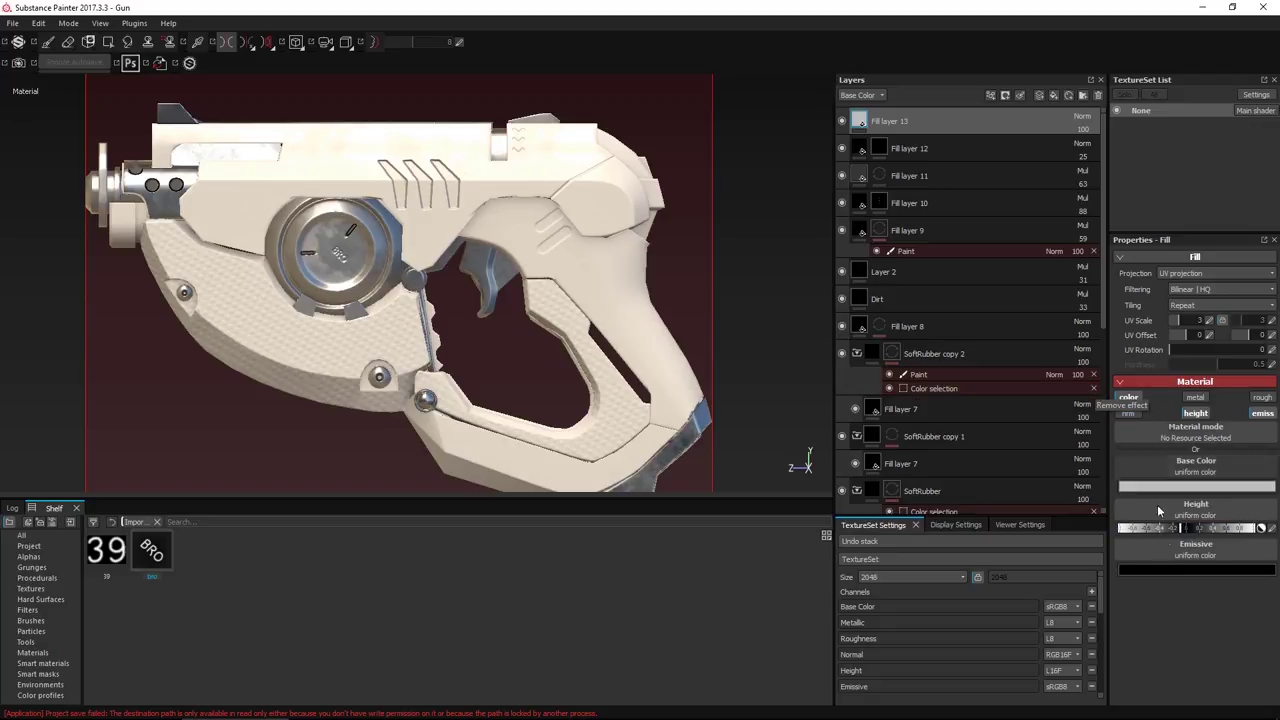
Set Fill layer 13's emissive color to white and add a black mask to it
click(1162, 568)
drag(1065, 565, 1057, 504)
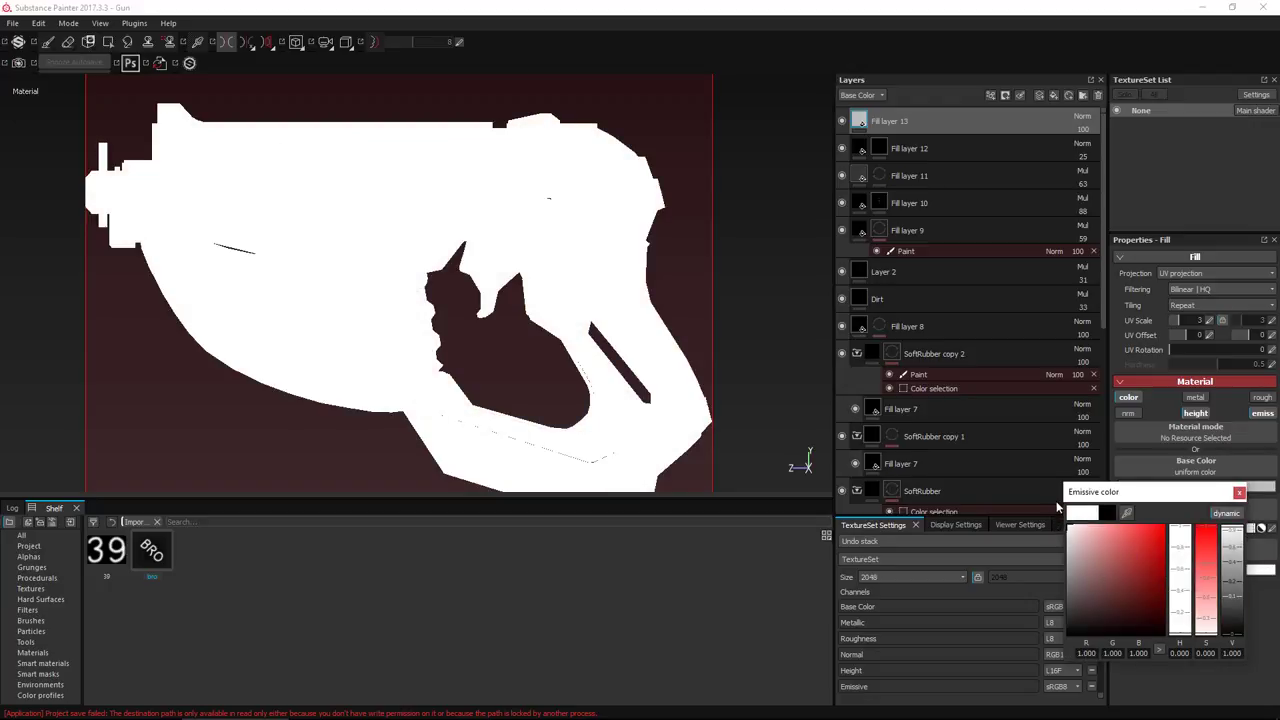
click(1239, 492)
right_click(949, 119)
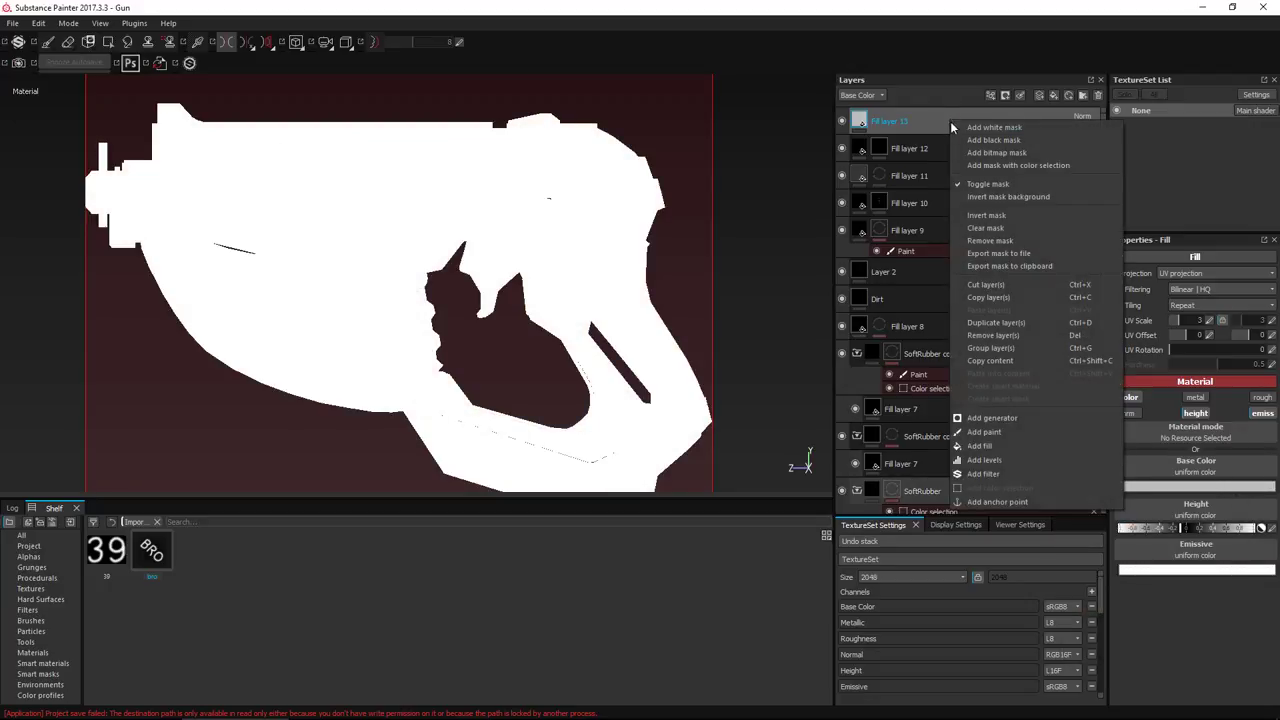
click(1012, 140)
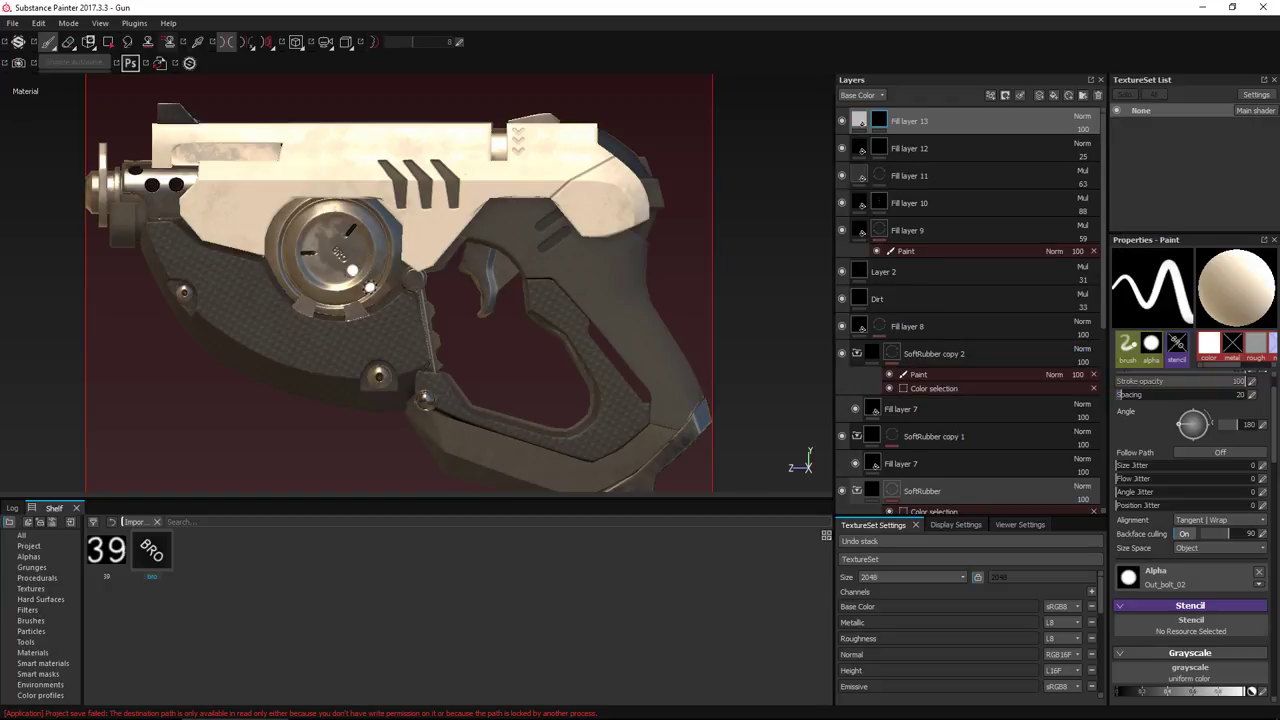
Paint a short straight bar from below the BRO lettering to the disc's rim in Fill layer 13's mask, and lower the layer's height further
alt+drag(408, 326, 413, 352)
alt+right_drag(413, 352, 425, 285)
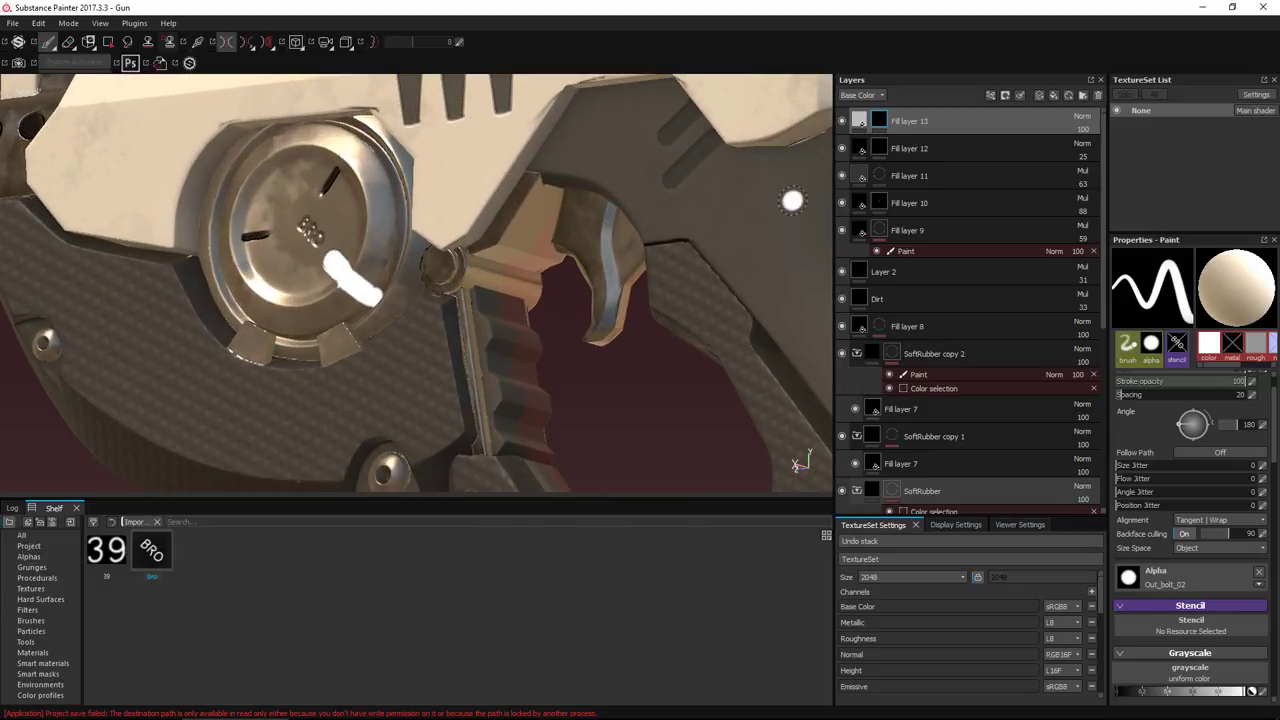
click(860, 120)
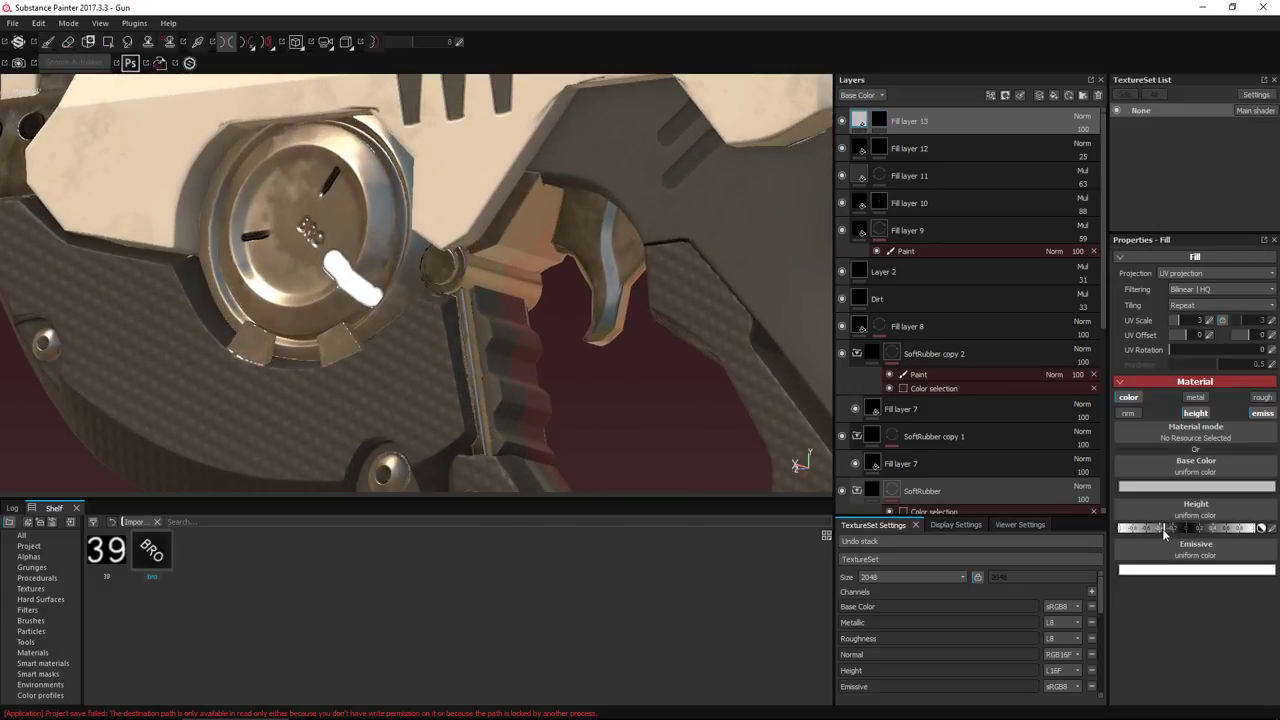
click(880, 121)
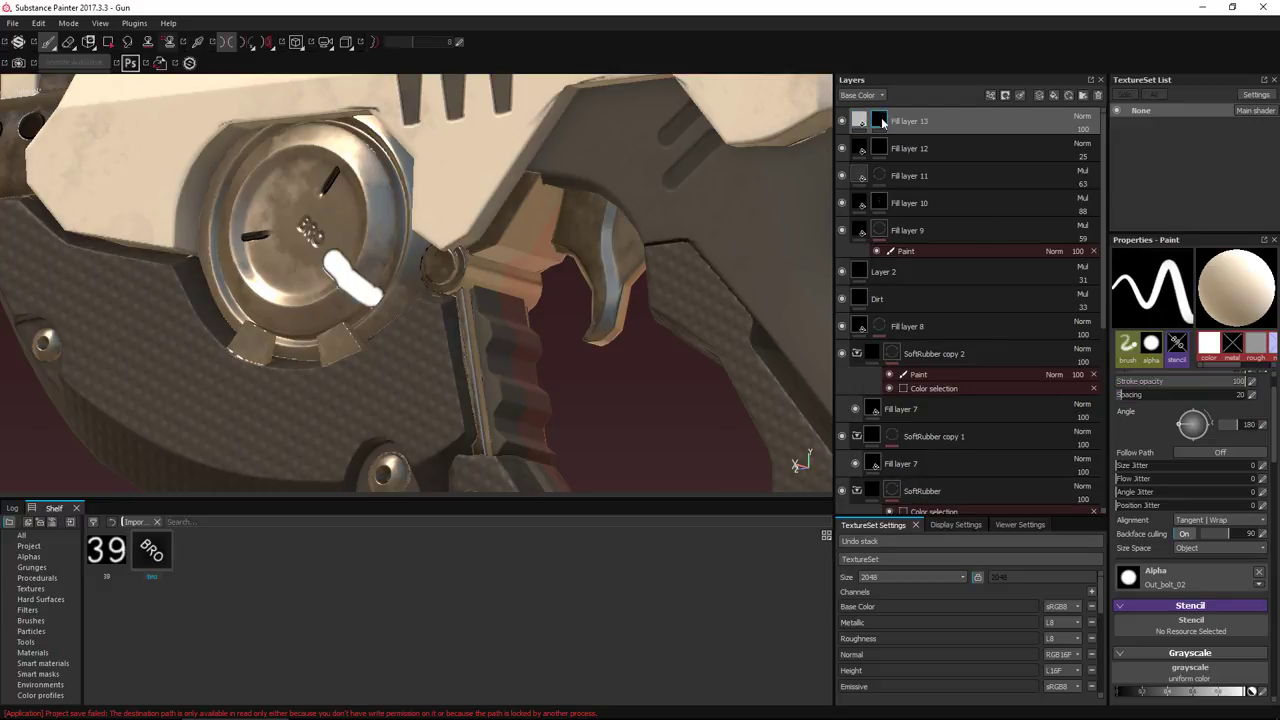
Fill the thin ring around the disc in Fill layer 13's mask with Polygon Fill
click(108, 48)
alt+drag(440, 222, 482, 277)
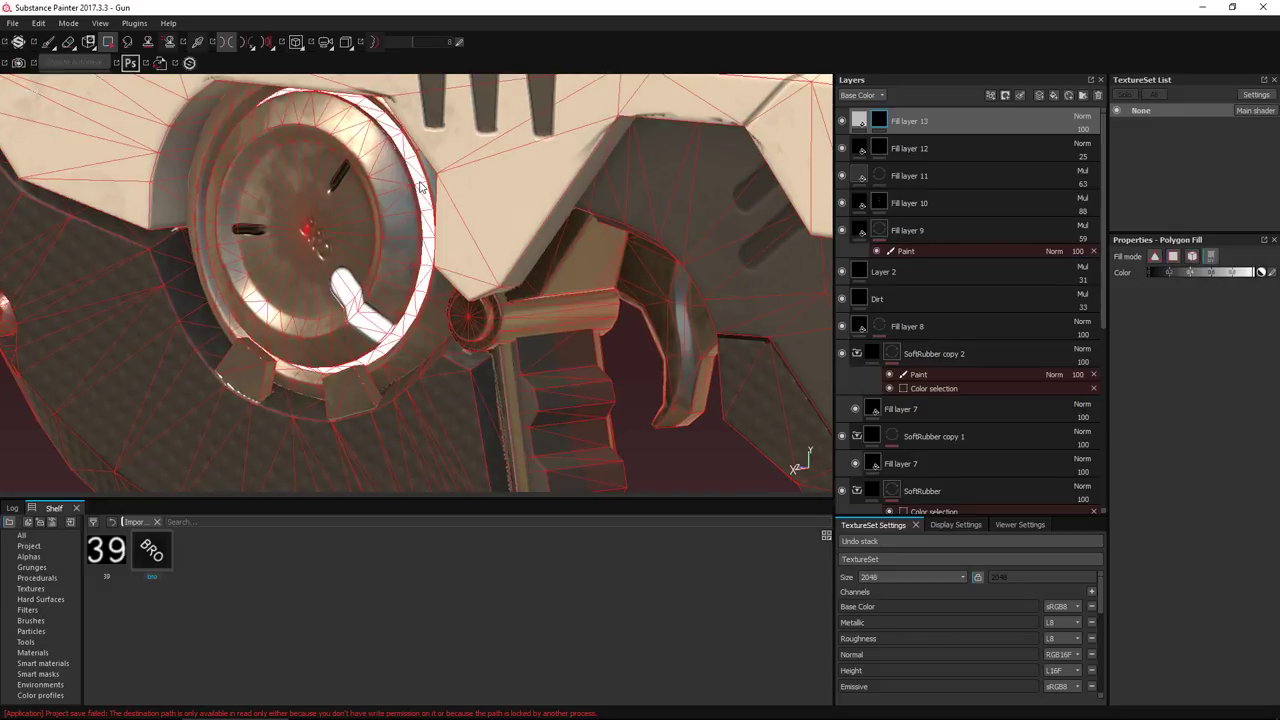
alt+drag(437, 197, 339, 216)
Set Fill layer 13's base color to bright cyan
click(859, 123)
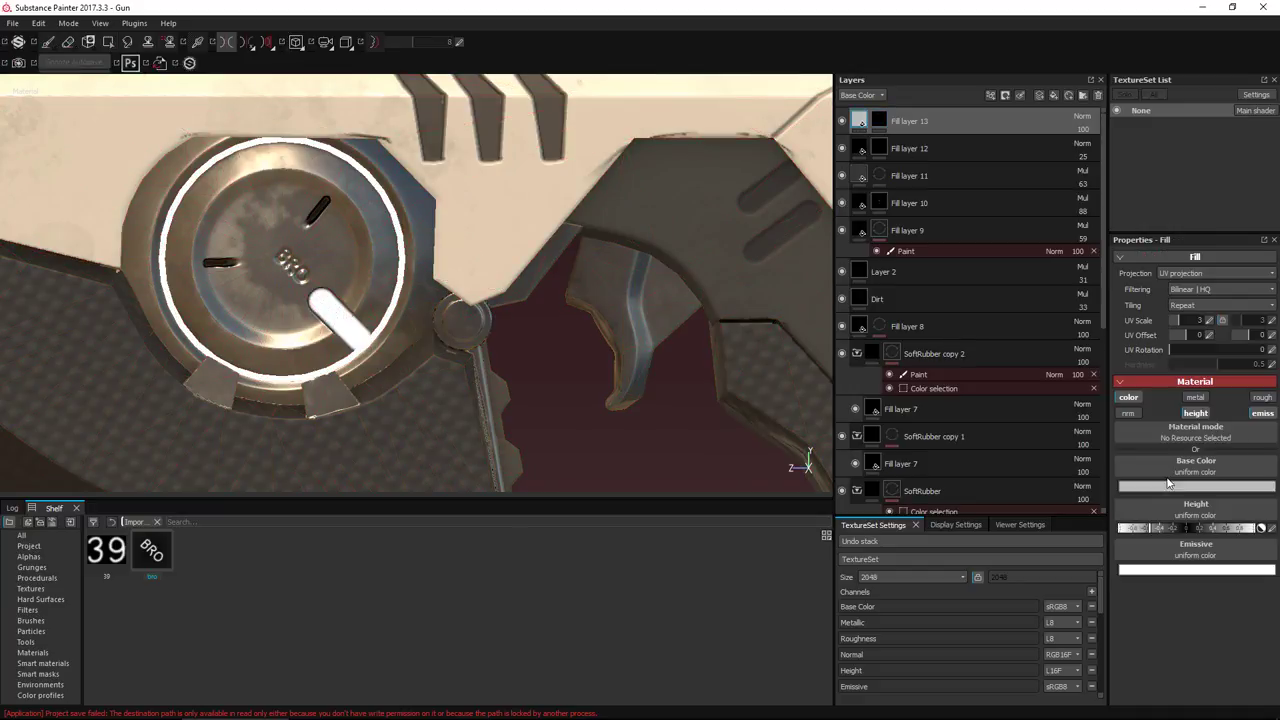
click(1168, 489)
click(1227, 434)
click(1184, 501)
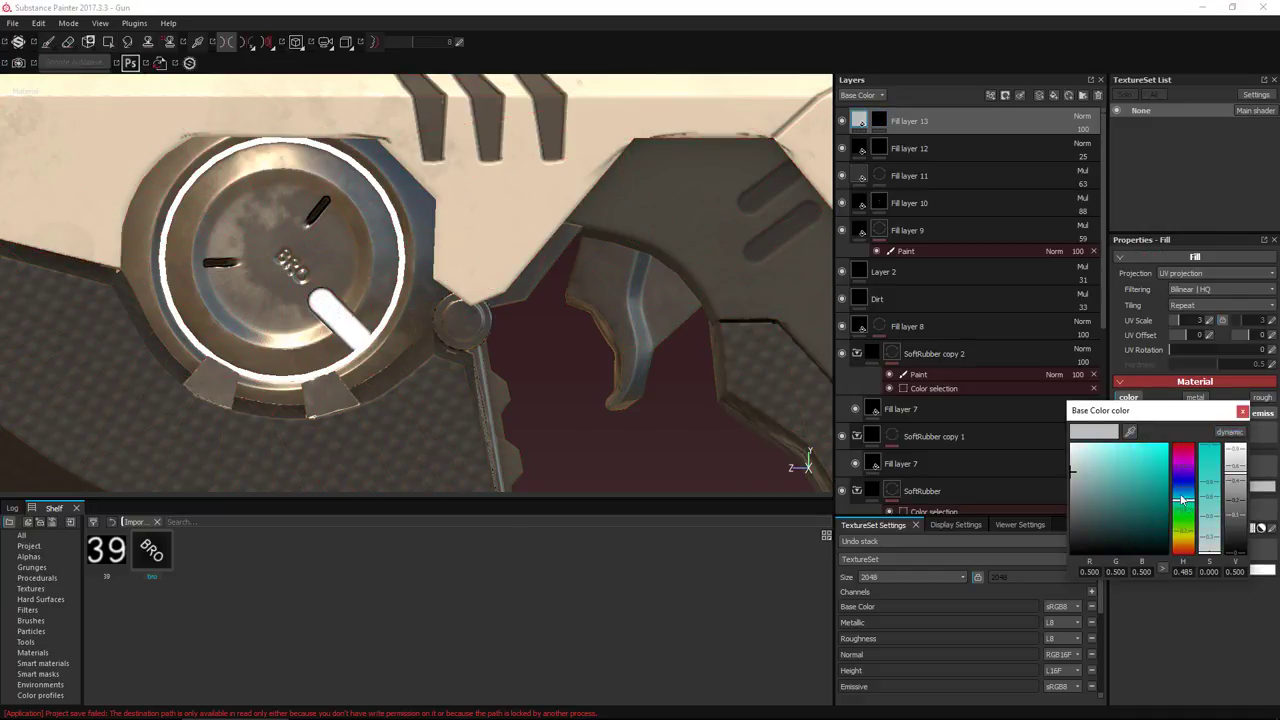
drag(1106, 468, 1172, 448)
click(1241, 412)
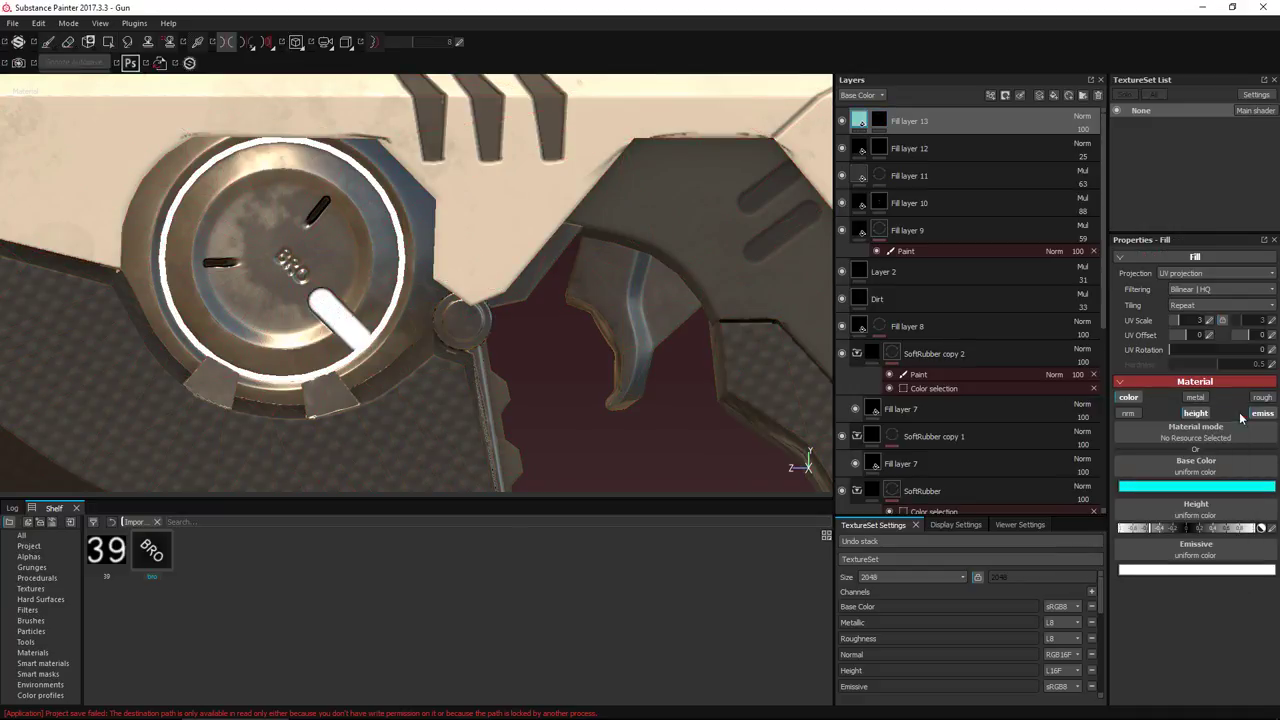
Set Fill layer 13's emissive color to bright cyan to match its base color
click(1198, 572)
drag(1086, 555, 1036, 509)
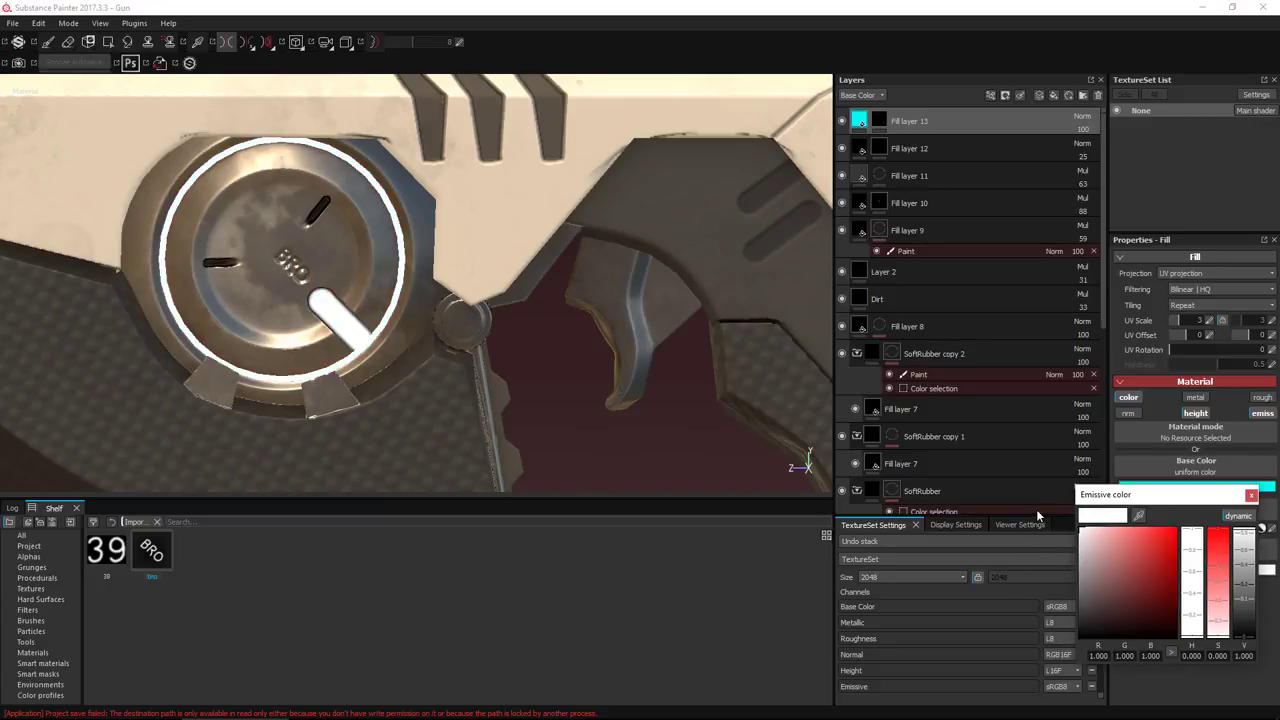
drag(1195, 540, 1180, 580)
mouse_move(1112, 548)
mouse_down()
mouse_move(1100, 543)
mouse_move(1115, 562)
mouse_up()
click(1250, 498)
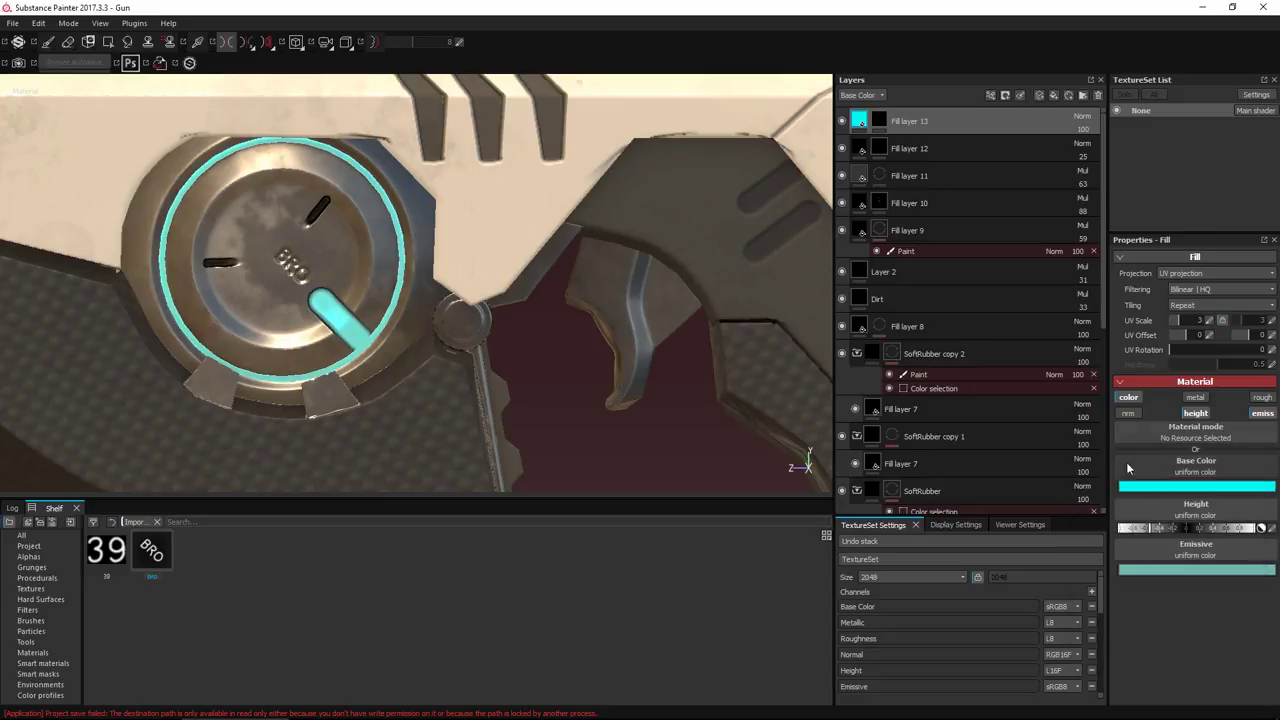
click(1126, 398)
click(1126, 398)
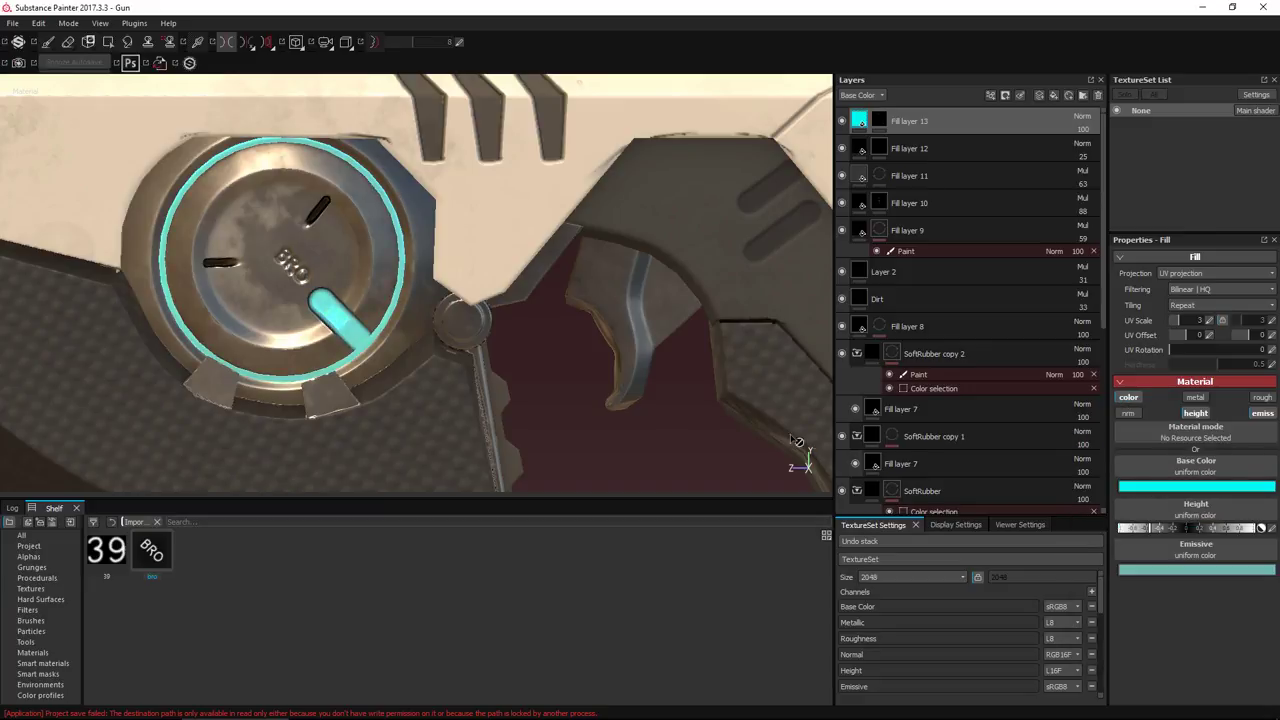
click(1153, 567)
drag(1114, 548, 1177, 526)
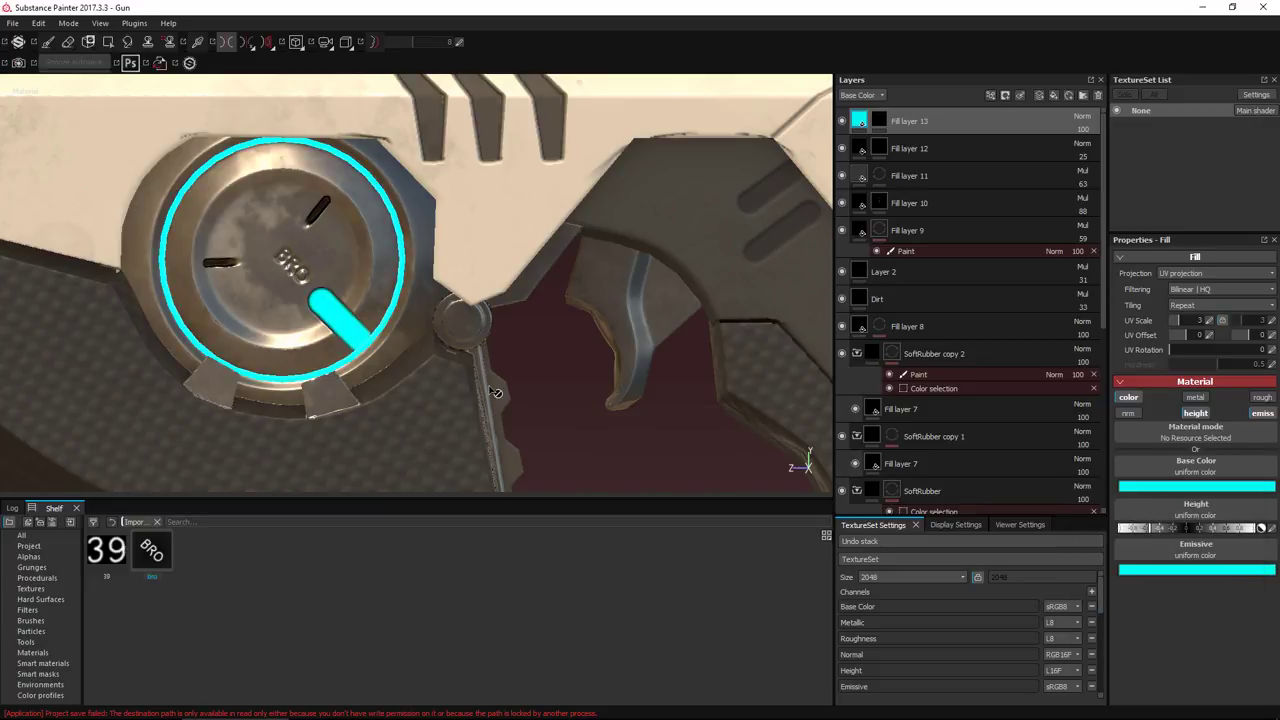
Set the paint brush alpha to Square Rectangle for painting in Fill layer 13's mask
alt+drag(492, 388, 447, 283)
alt+right_drag(447, 283, 526, 283)
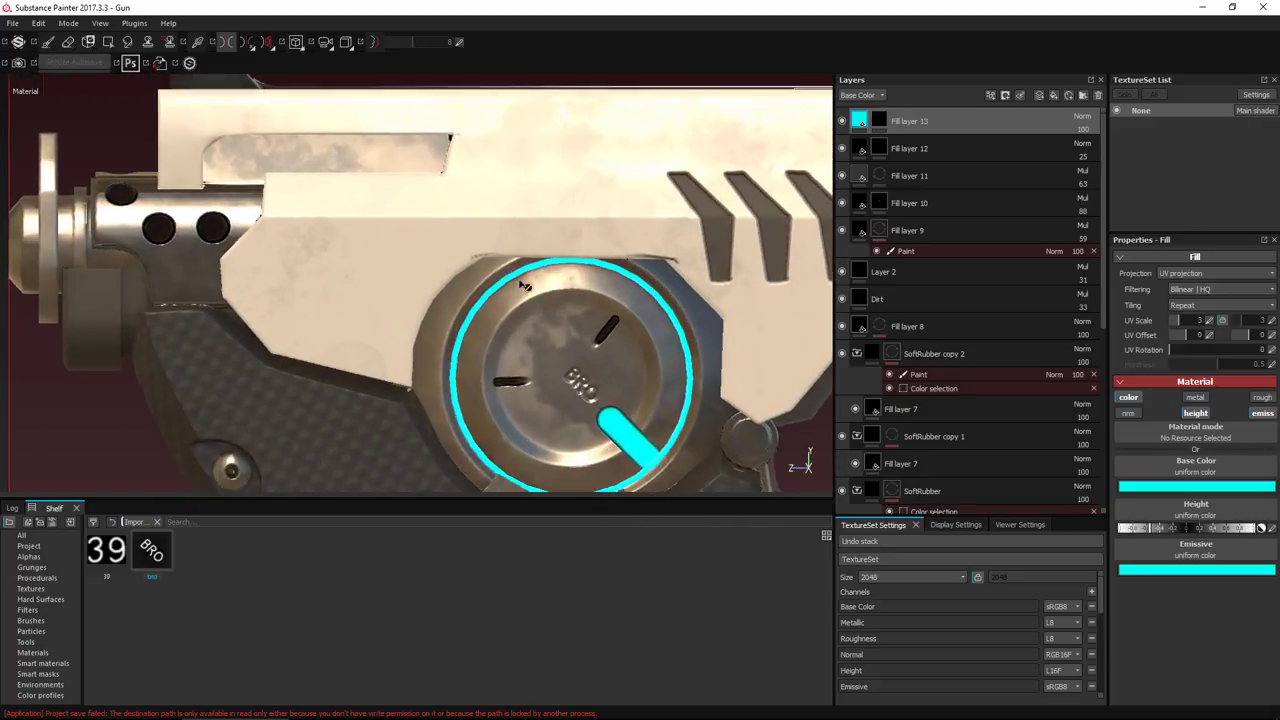
alt+middle_drag(526, 283, 566, 308)
key(4)
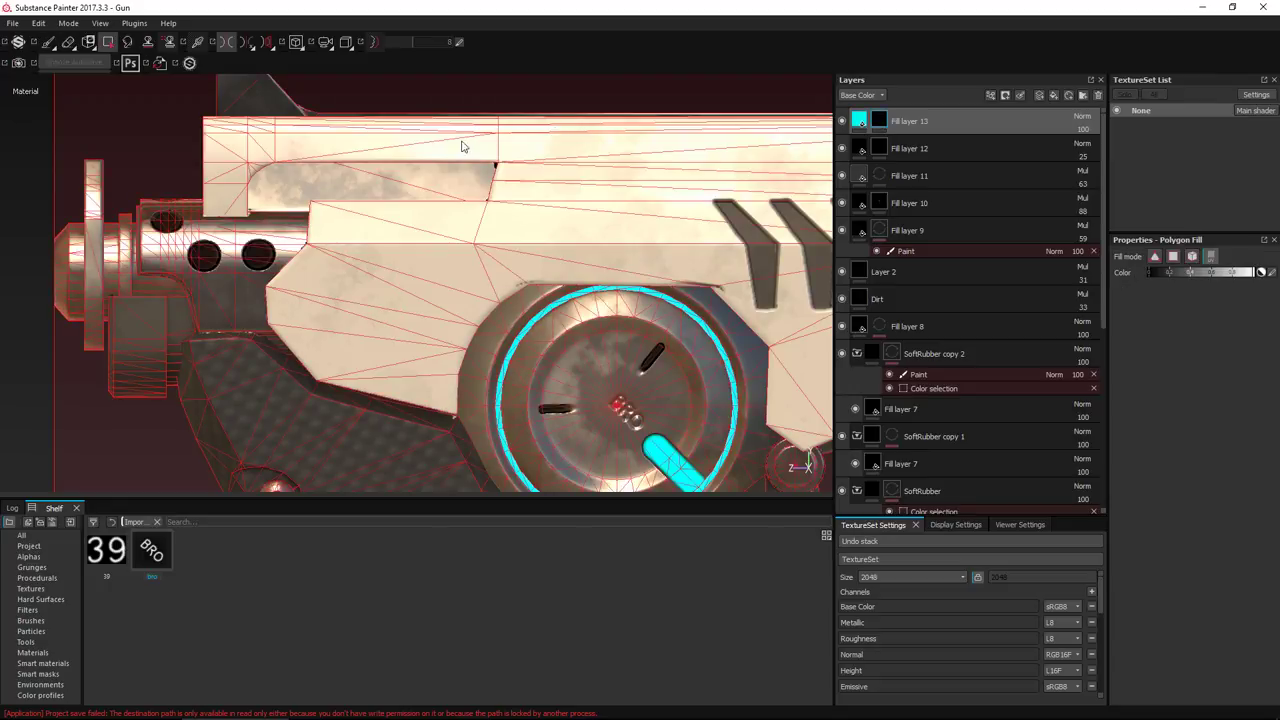
click(48, 41)
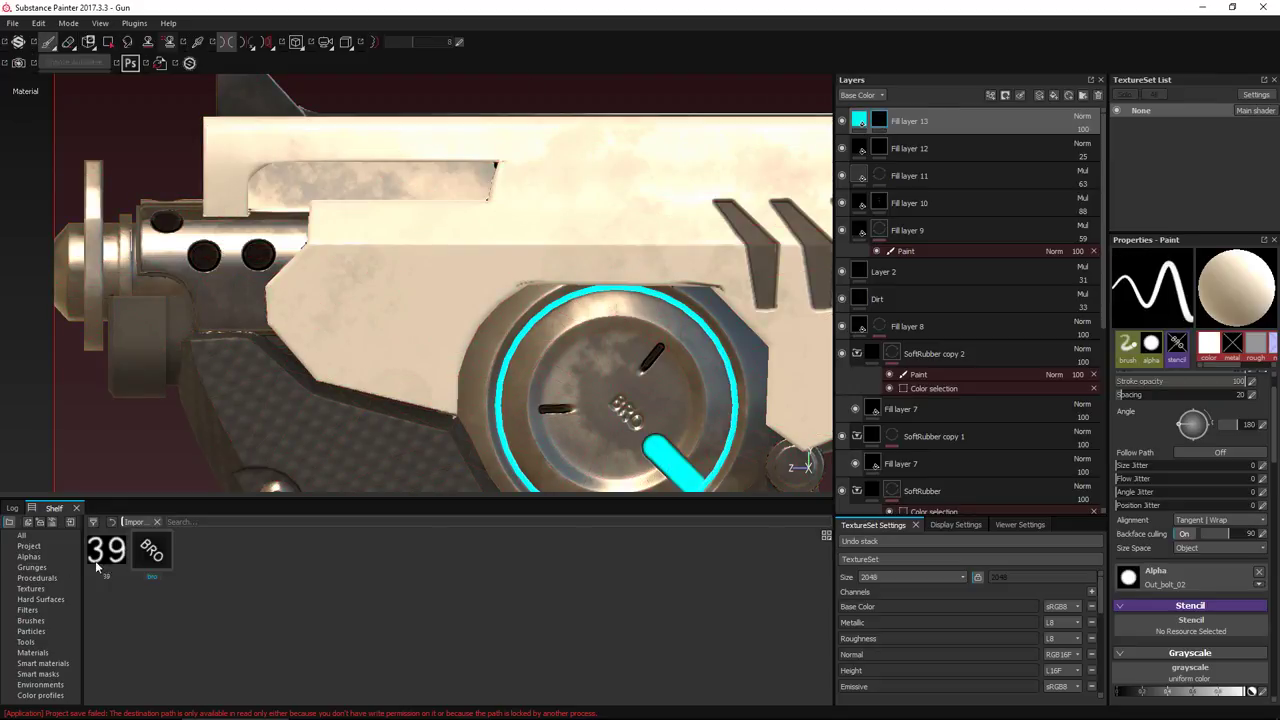
click(40, 591)
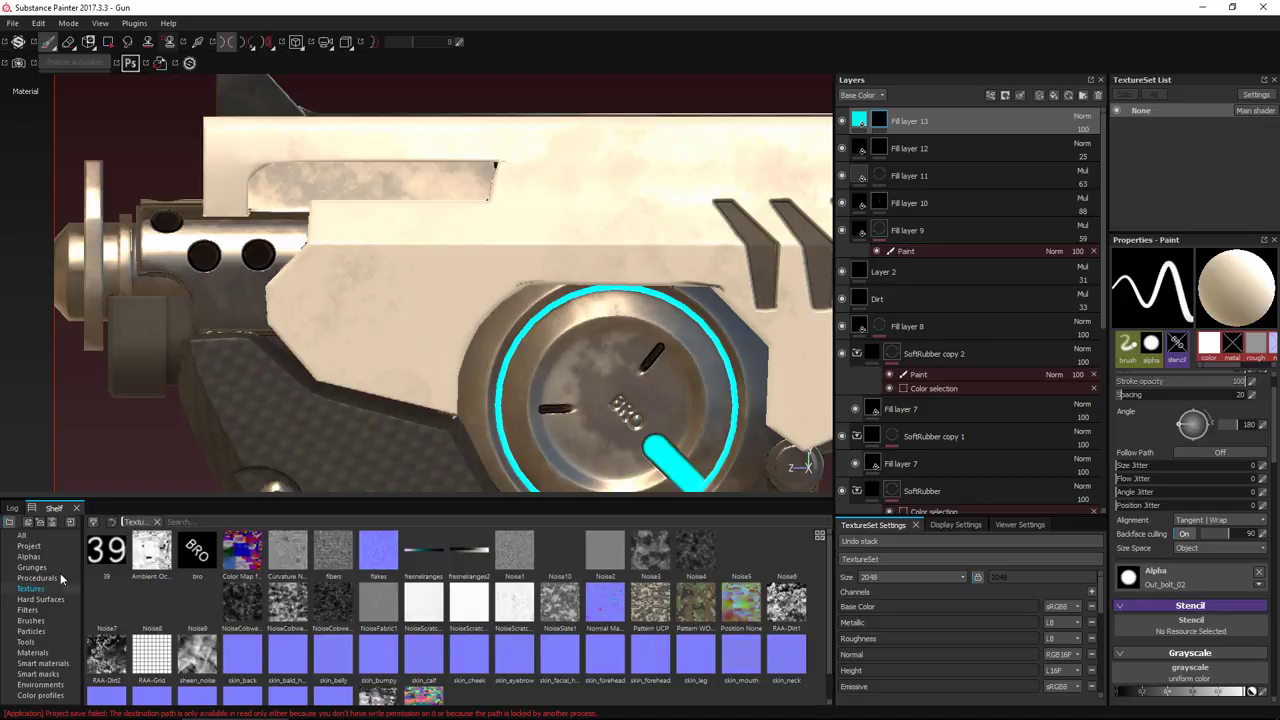
click(30, 557)
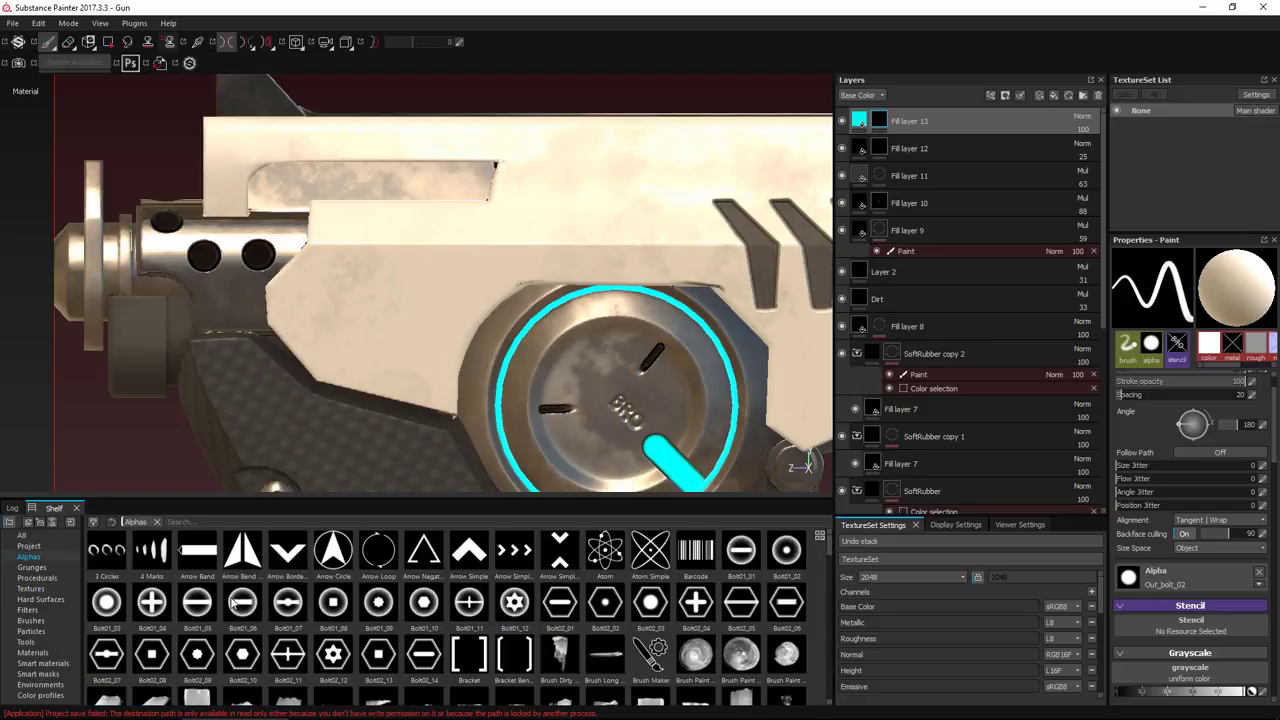
scroll(232, 601, down, 15)
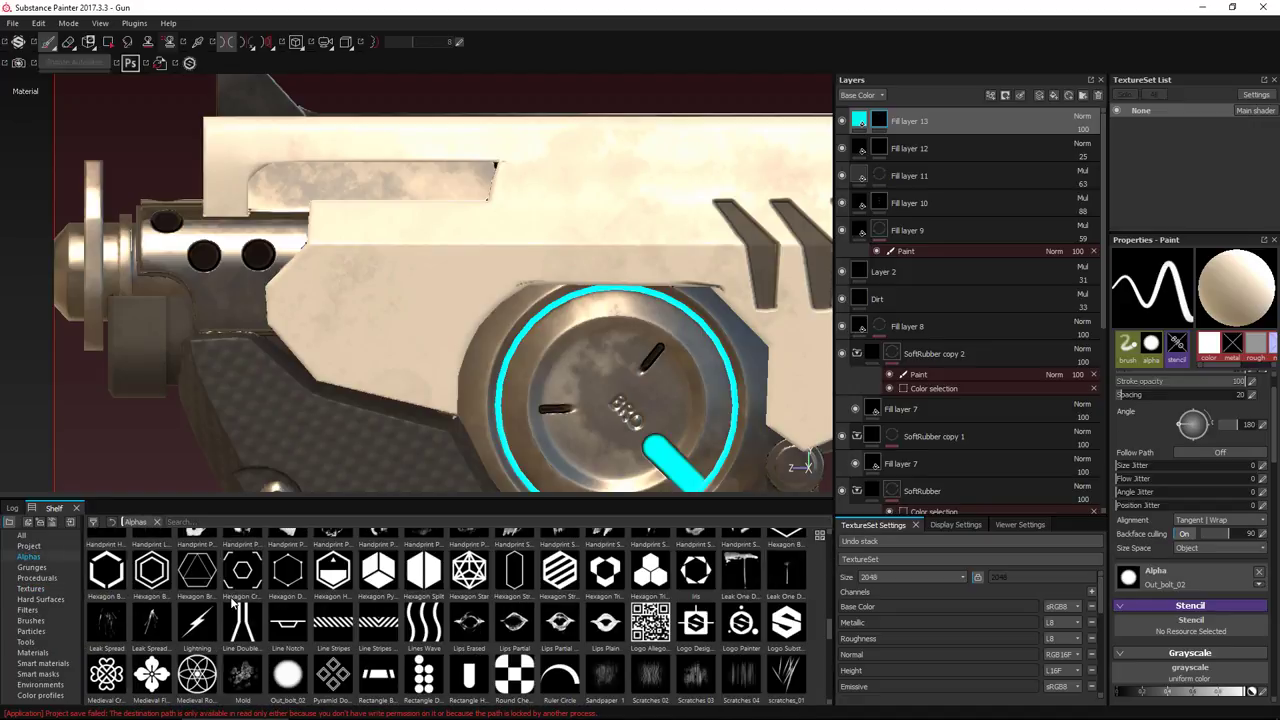
scroll(232, 601, down, 3)
scroll(330, 592, down, 3)
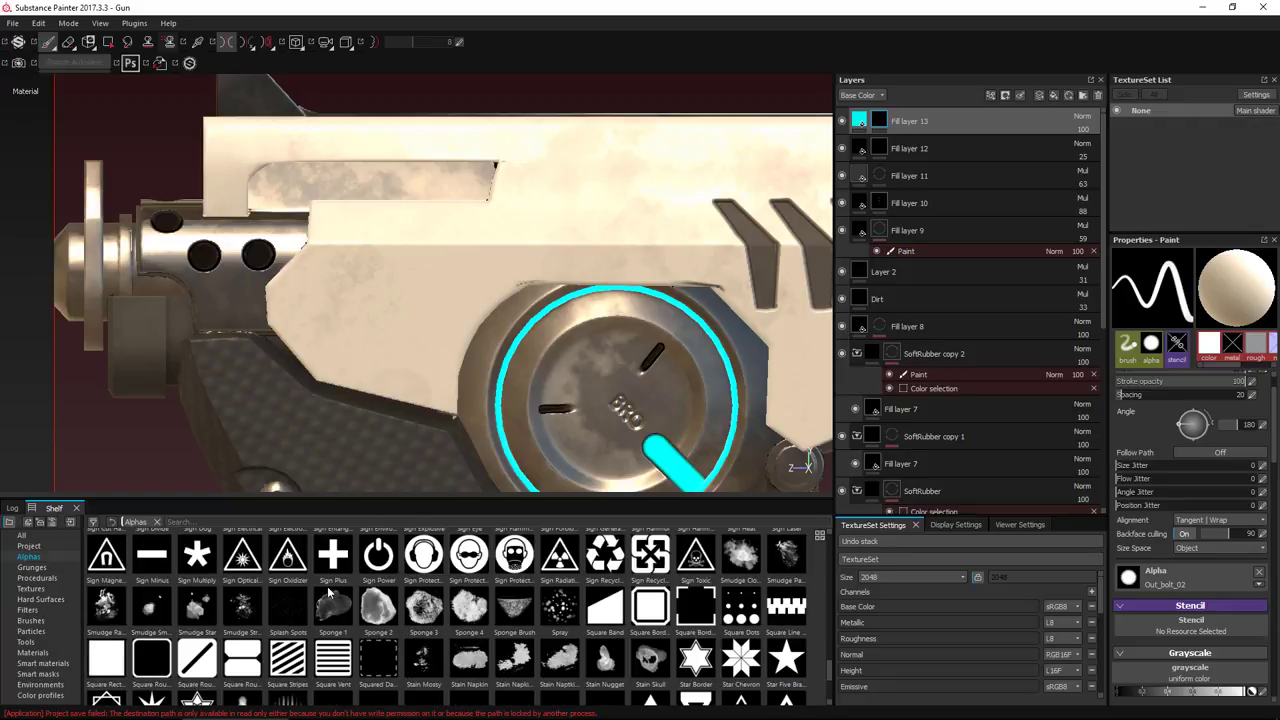
drag(118, 664, 1195, 590)
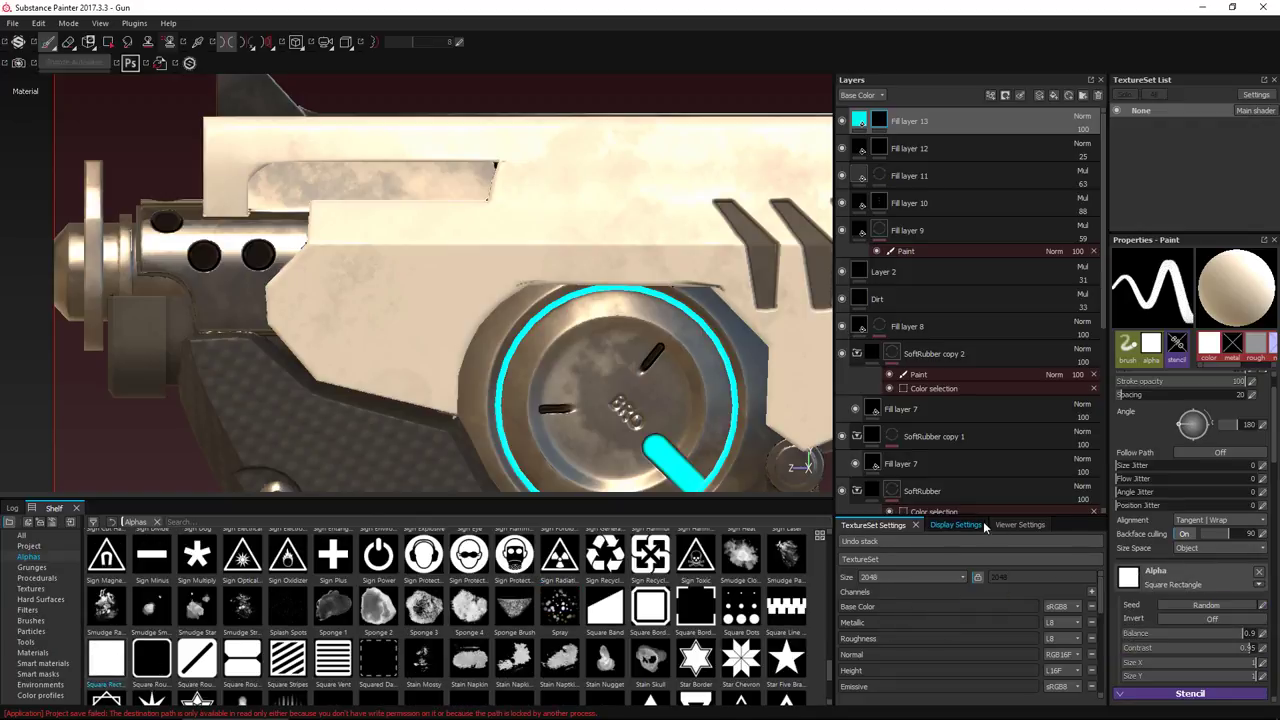
Paint a straight horizontal bar along the recessed slot near the muzzle in Fill layer 13's mask
click(280, 182)
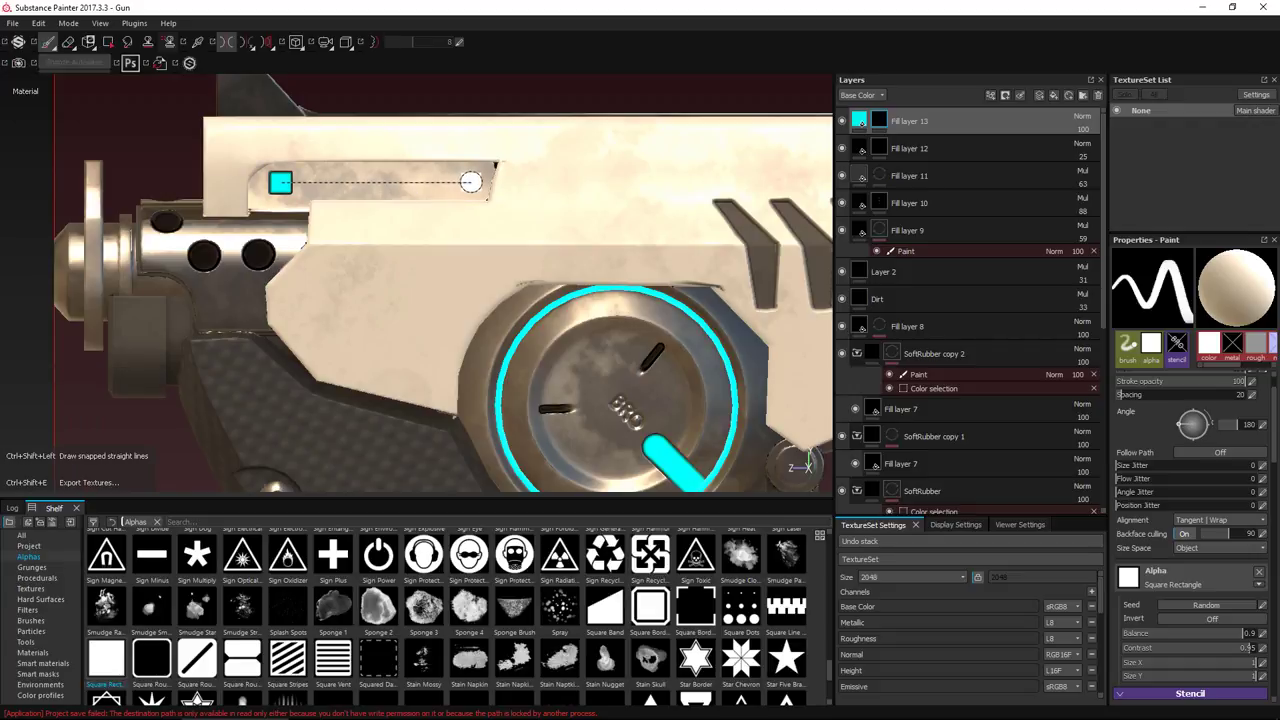
ctrl+shift+click(472, 182)
scroll(468, 222, down, 5)
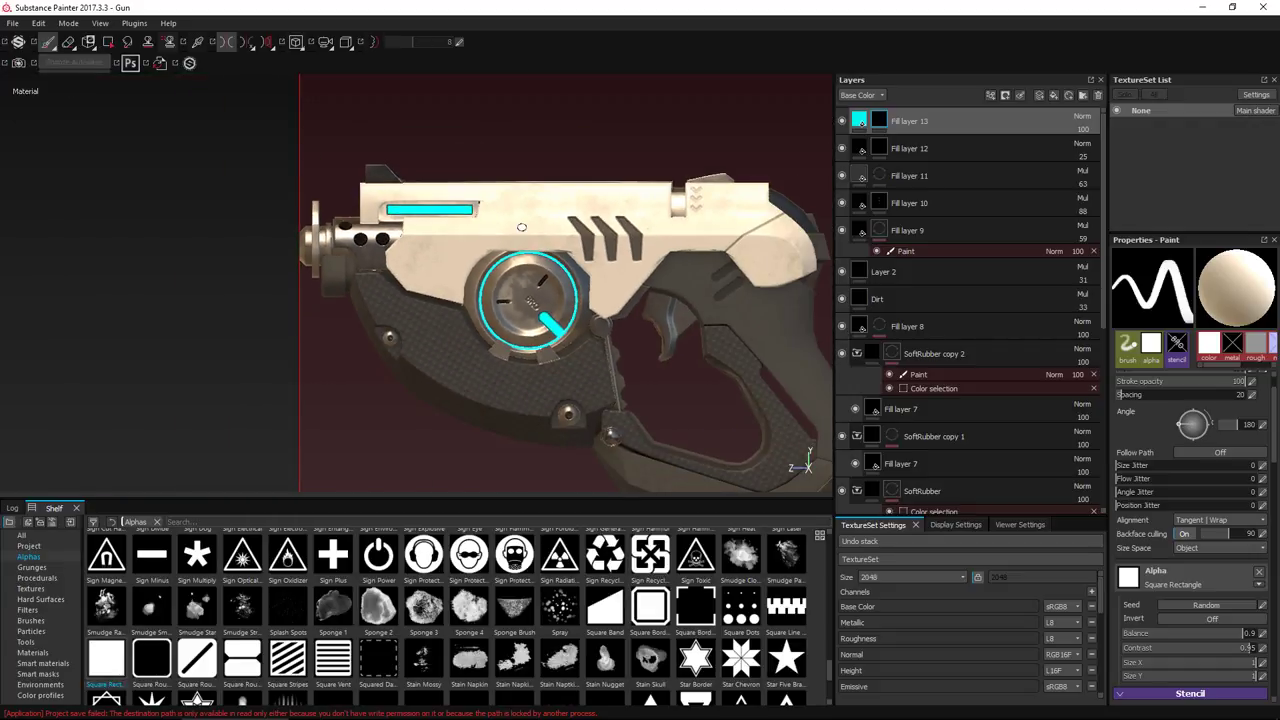
Paint a short horizontal bar across the small recessed panel on the gun's rear in Fill layer 13's mask
alt+middle_drag(520, 228, 398, 224)
mouse_move(398, 224)
alt+mouse_down()
mouse_move(388, 251)
mouse_move(331, 260)
mouse_move(326, 243)
alt+mouse_up()
scroll(497, 283, up, 6)
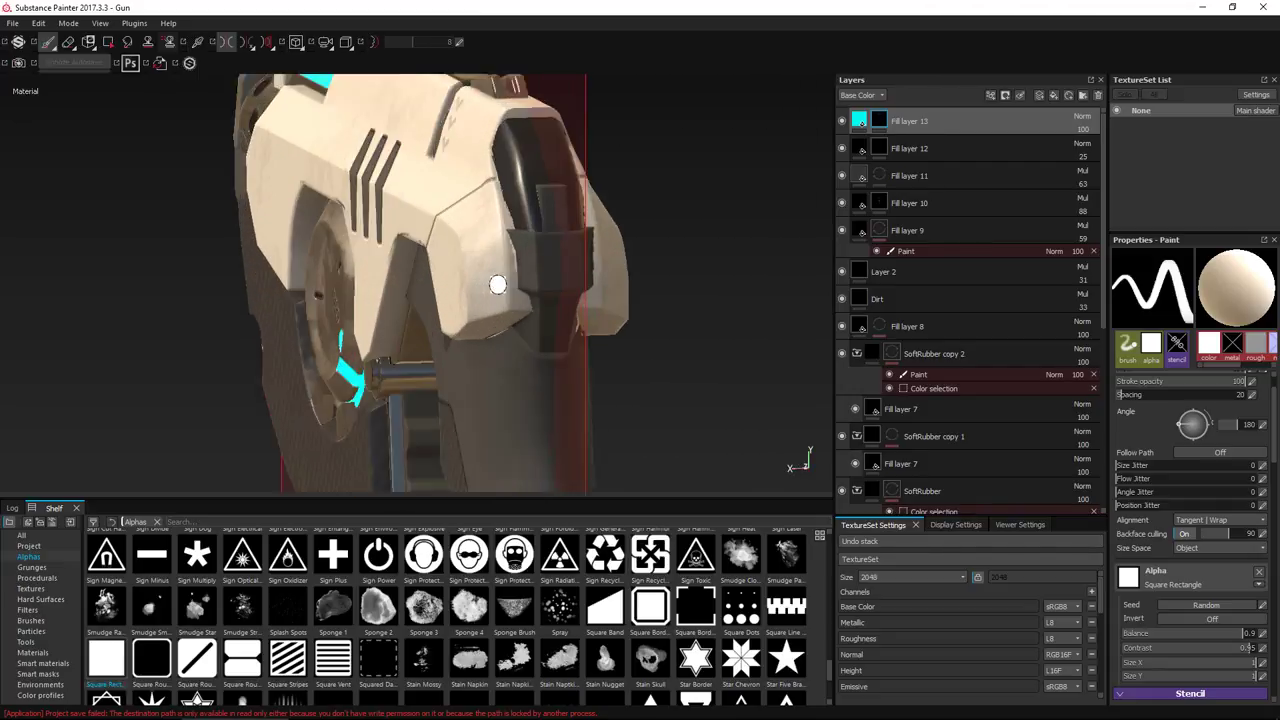
alt+shift+drag(566, 204, 477, 208)
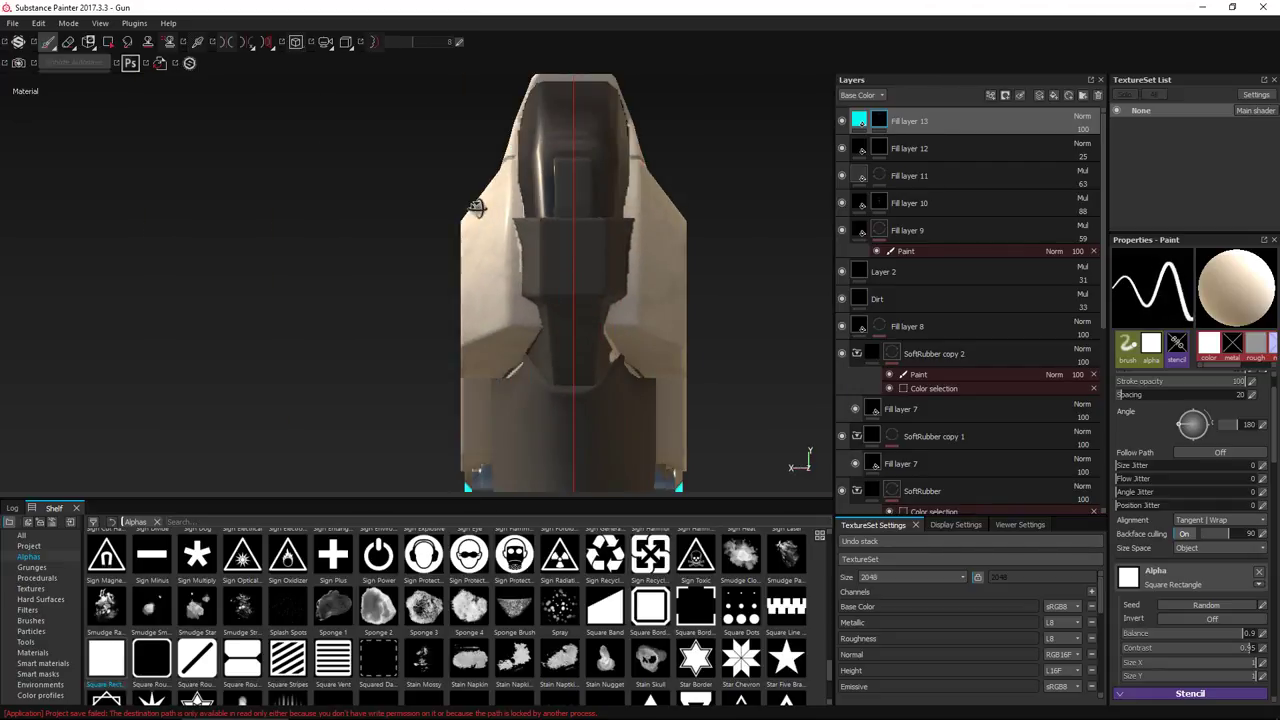
click(561, 171)
ctrl+shift+click(585, 171)
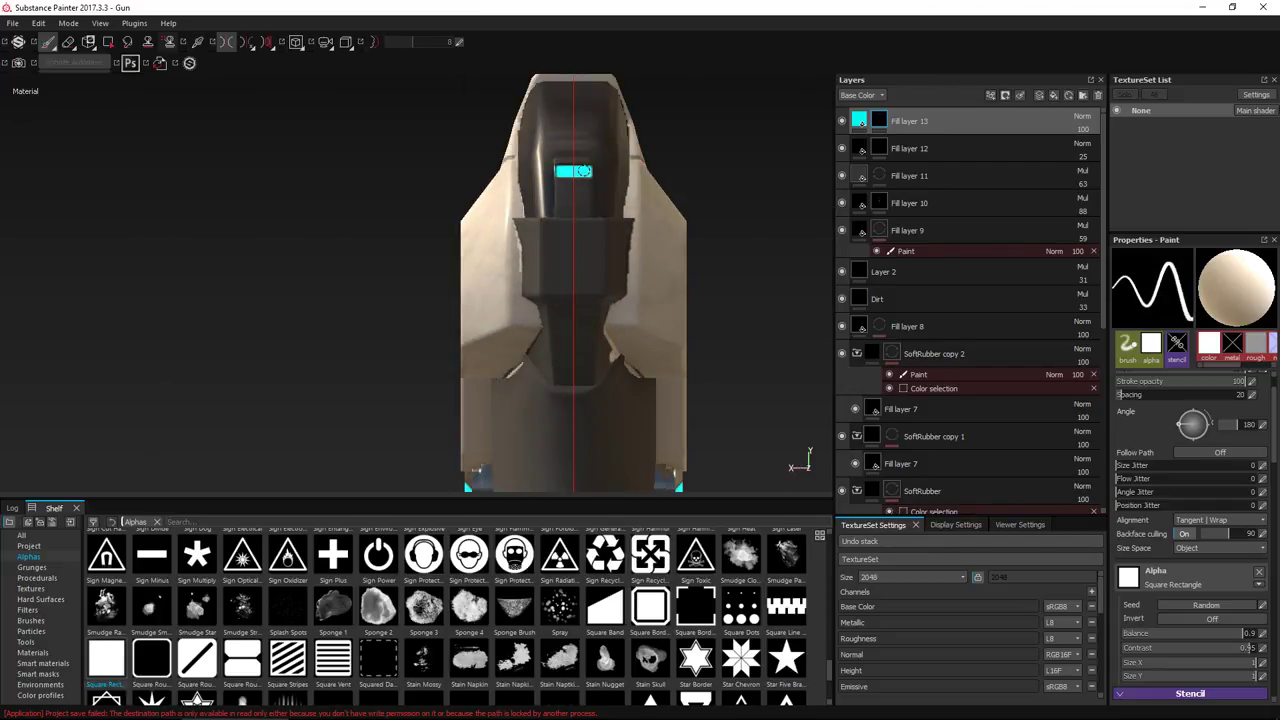
Add a new paint layer above Fill layer 13
mouse_move(343, 223)
alt+mouse_down()
mouse_move(455, 219)
mouse_move(508, 312)
alt+mouse_up()
scroll(508, 312, down, 5)
alt+middle_drag(186, 260, 415, 242)
alt+shift+drag(415, 242, 423, 240)
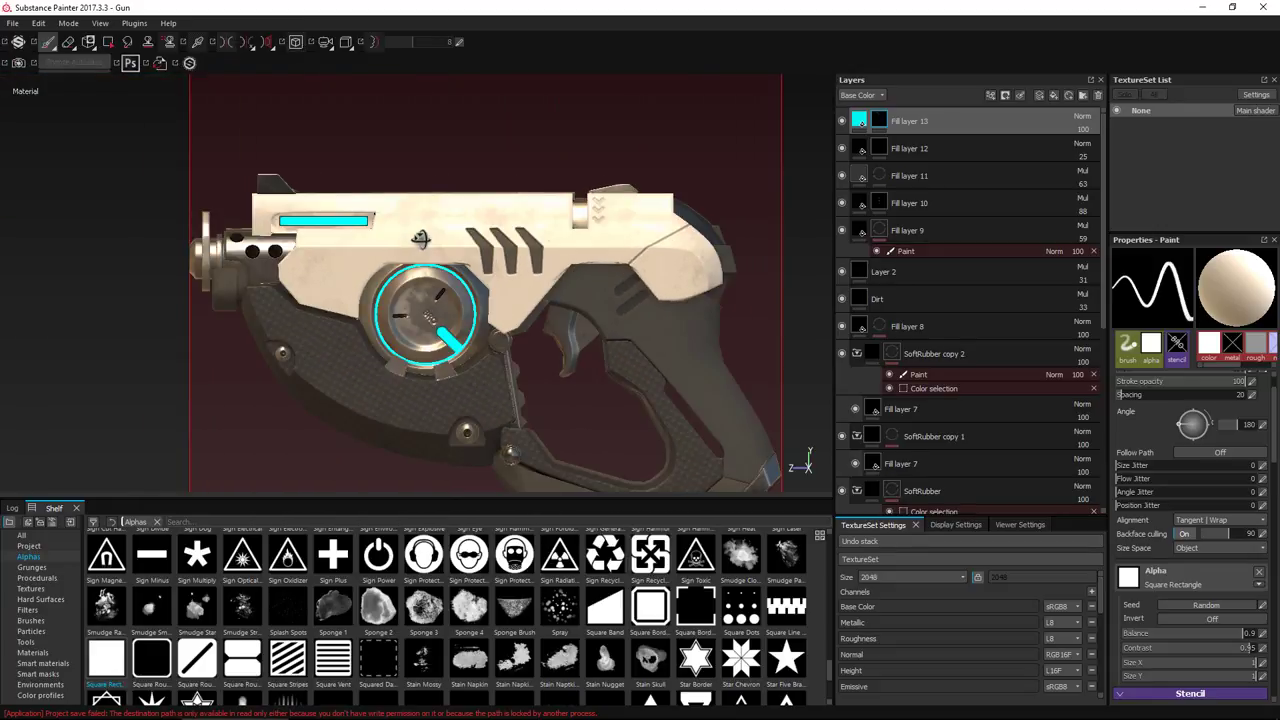
scroll(268, 223, up, 4)
scroll(268, 223, up, 1)
alt+middle_drag(291, 209, 322, 249)
scroll(322, 249, up, 2)
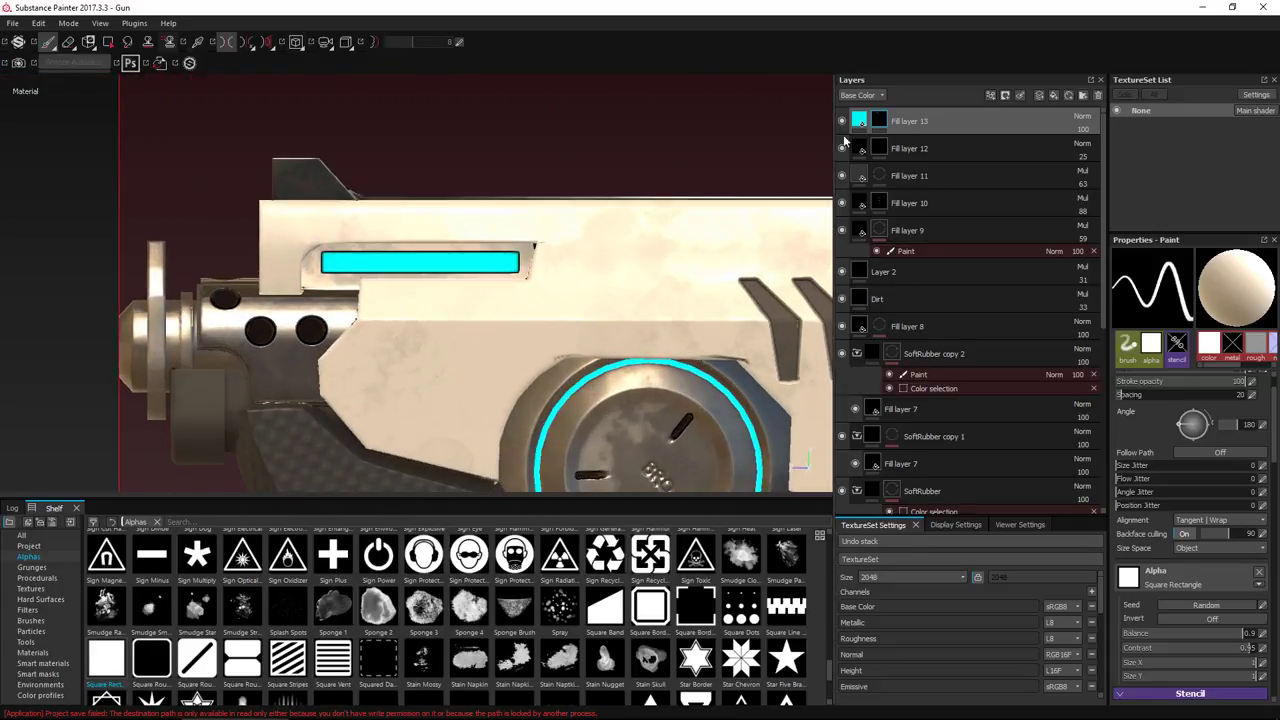
click(1034, 123)
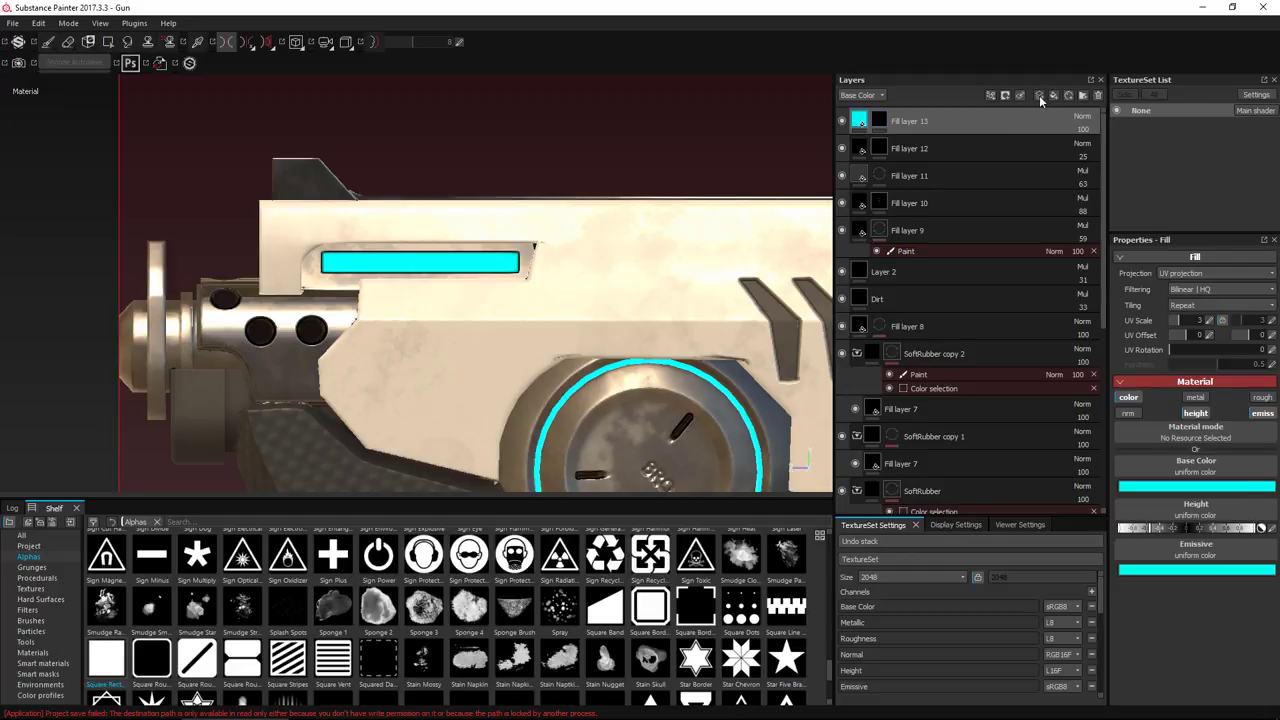
click(1039, 95)
Limit the new layer's brush to the color and emissive channels, and set the emissive color to white
scroll(1188, 460, down, 5)
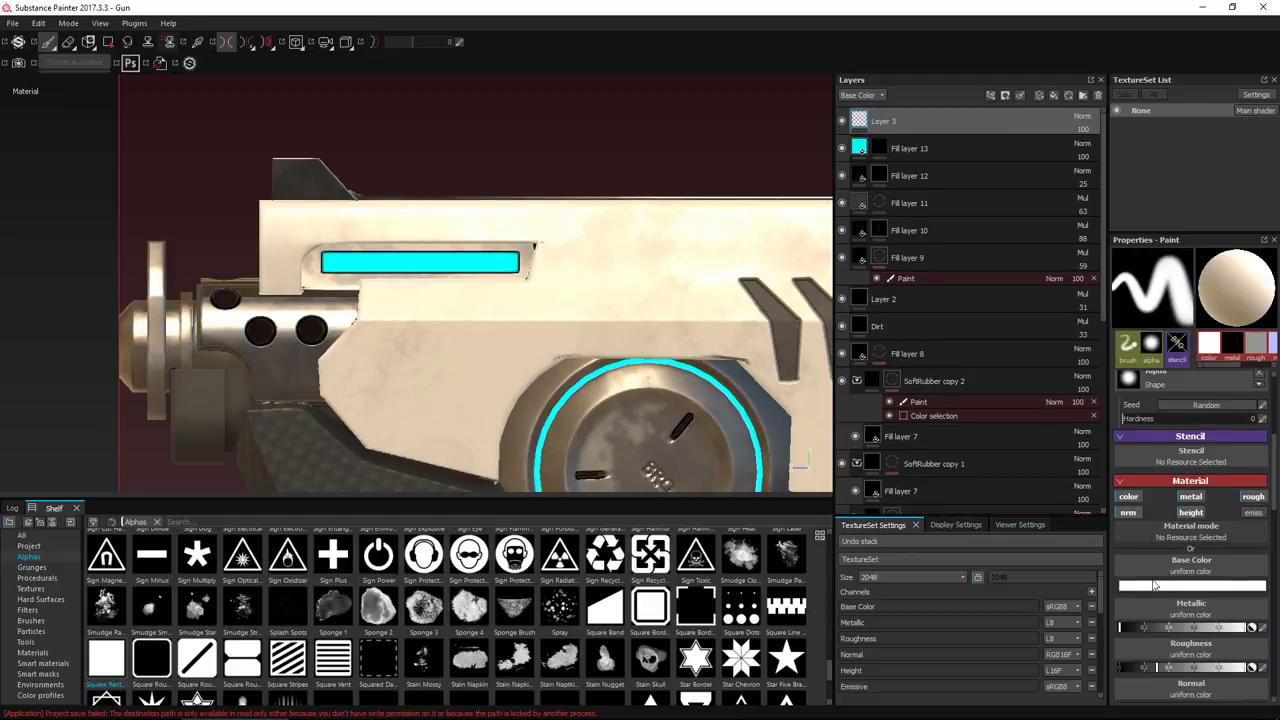
click(1190, 457)
click(1190, 472)
click(1253, 457)
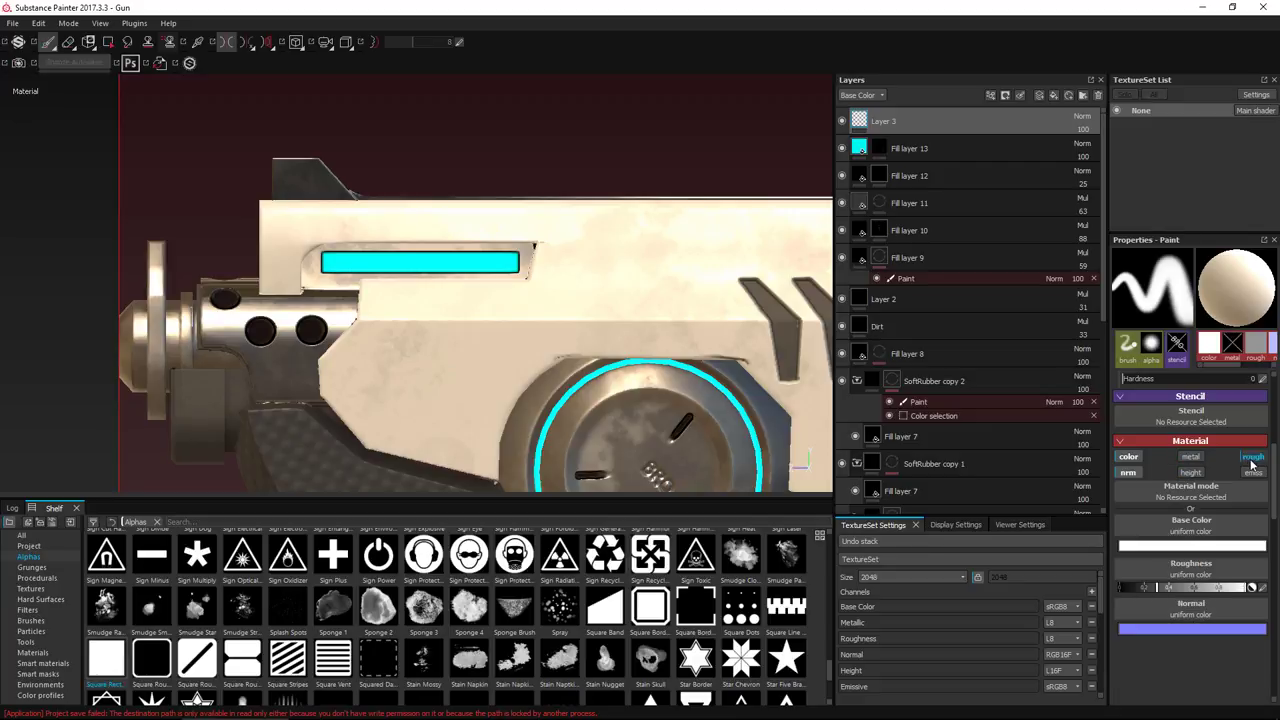
click(1128, 472)
click(1253, 472)
click(1184, 587)
drag(1125, 562, 1058, 530)
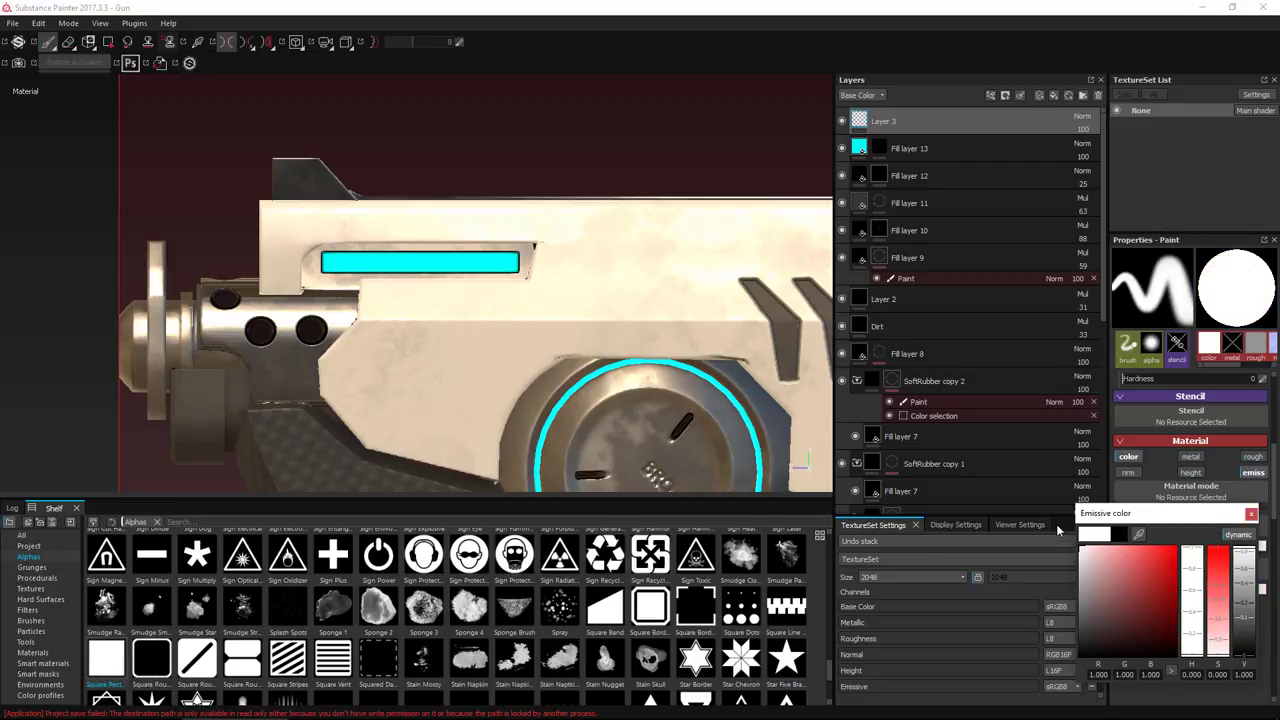
click(1250, 515)
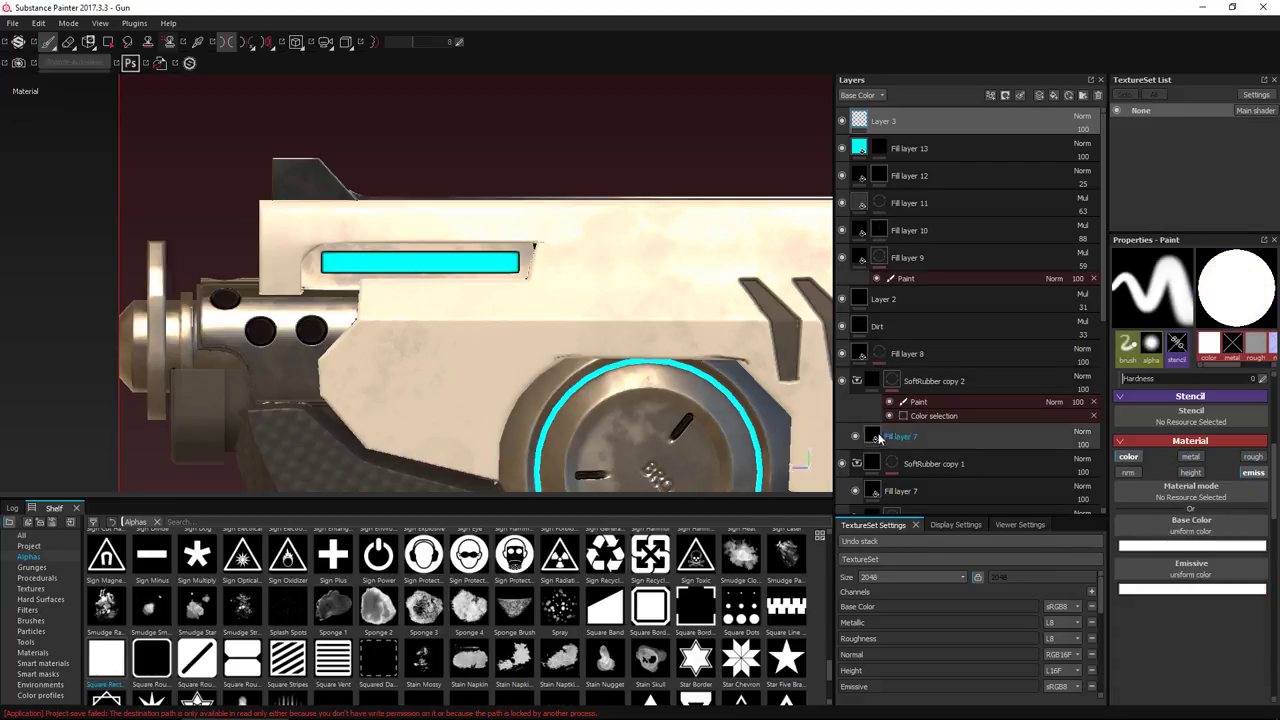
Paint a soft straight white highlight through the slot's cyan bar using brush size 2.44 and flow 12
click(337, 263)
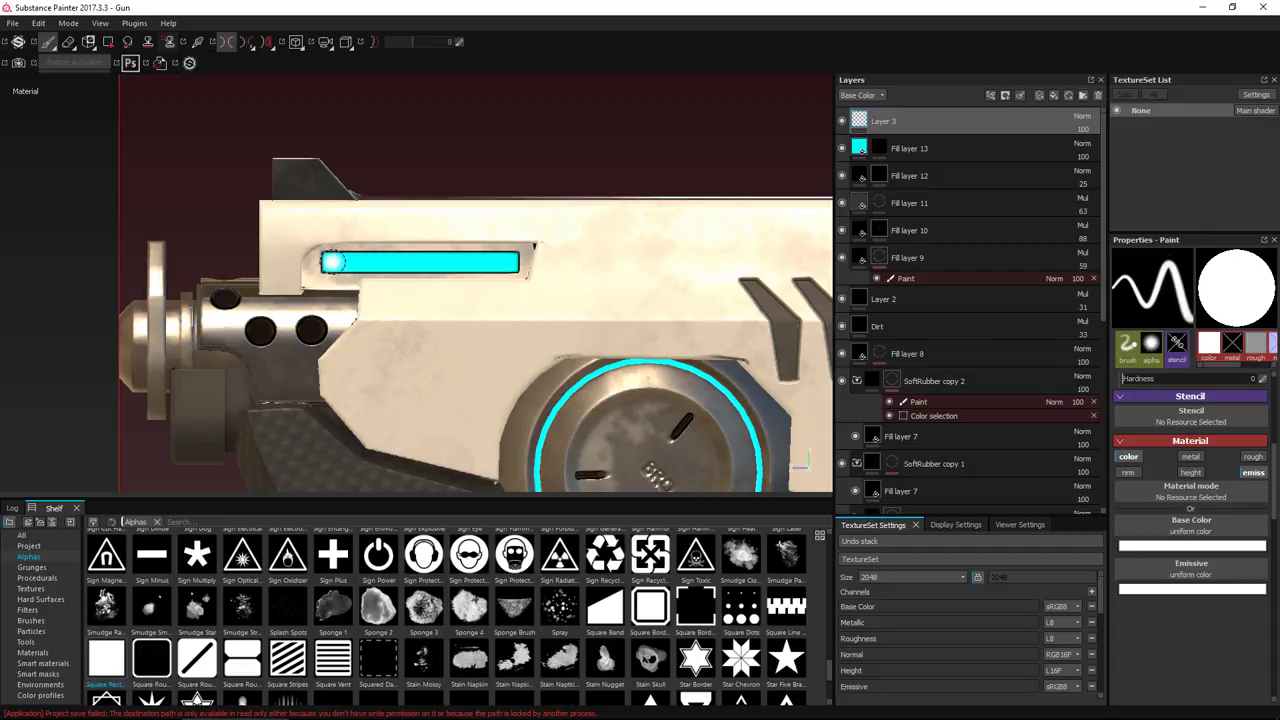
key(ctrl+z)
key(bracketleft)
key(bracketleft)
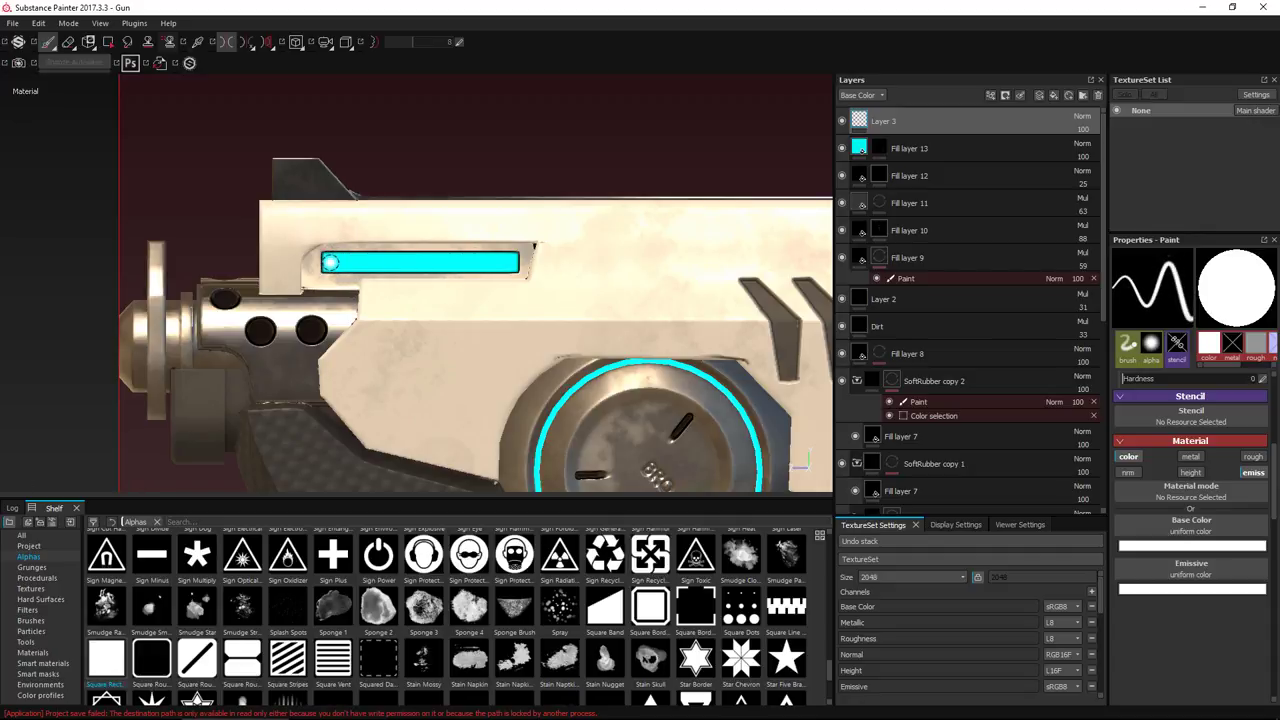
scroll(1193, 433, up, 5)
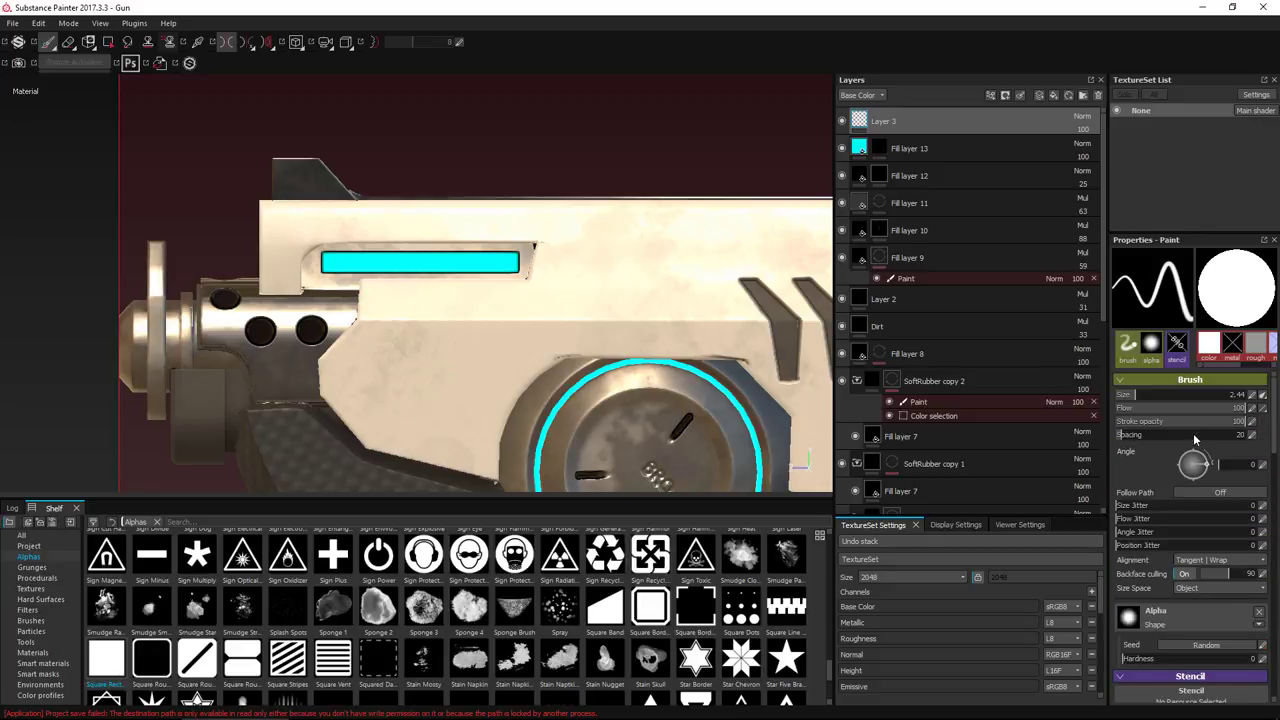
drag(1186, 408, 1131, 406)
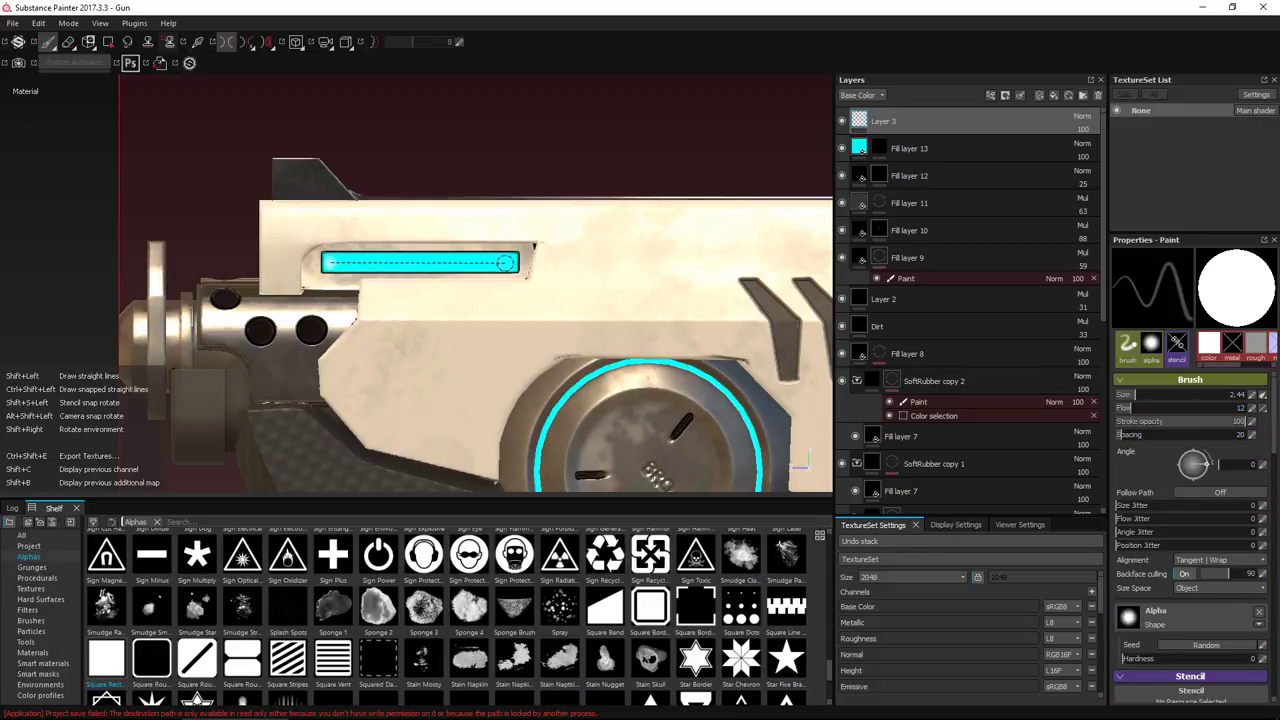
shift+click(509, 262)
Paint a soft straight white highlight along the diagonal cyan bar on the disc
scroll(445, 367, down, 7)
alt+middle_drag(445, 367, 421, 273)
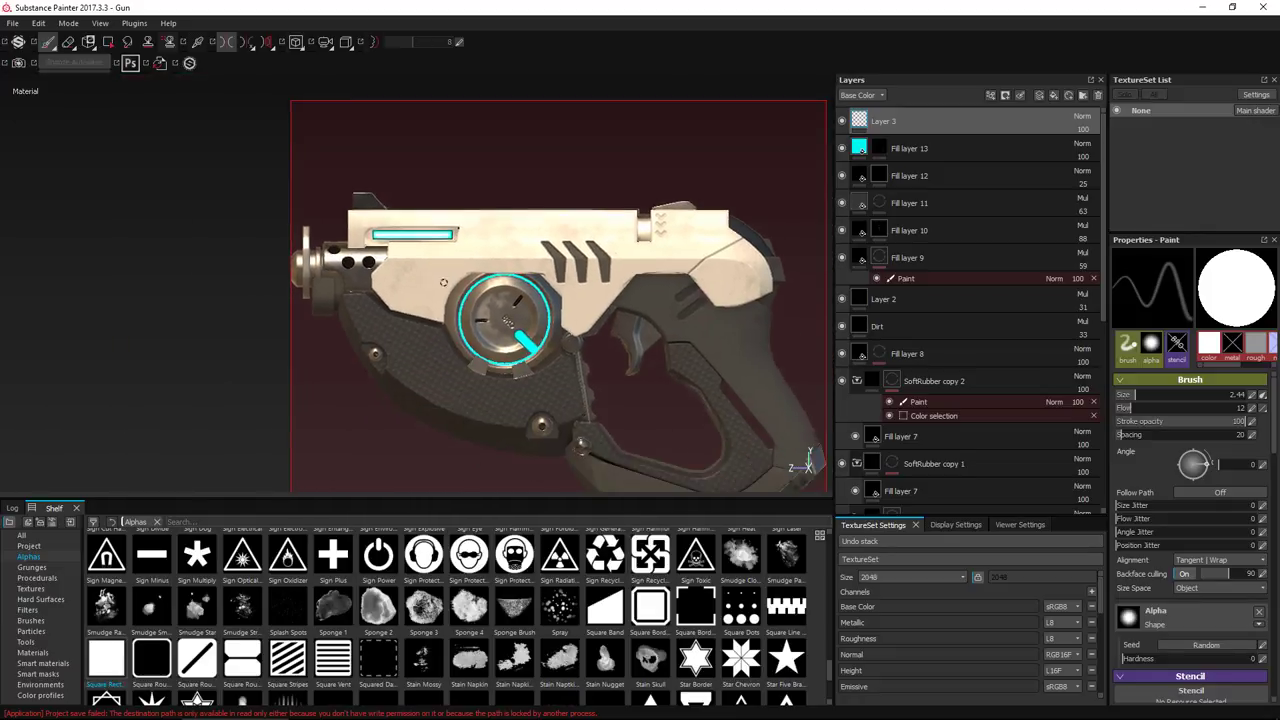
alt+drag(421, 273, 376, 305)
scroll(507, 324, up, 8)
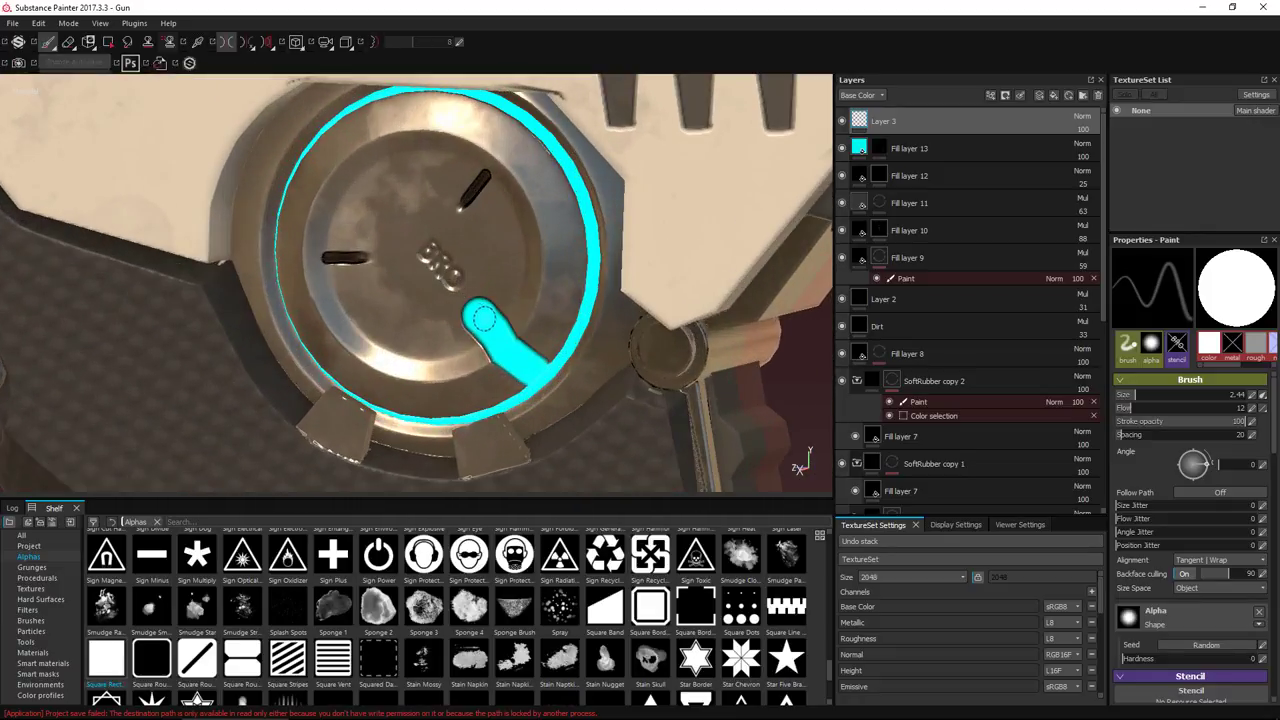
shift+click(540, 372)
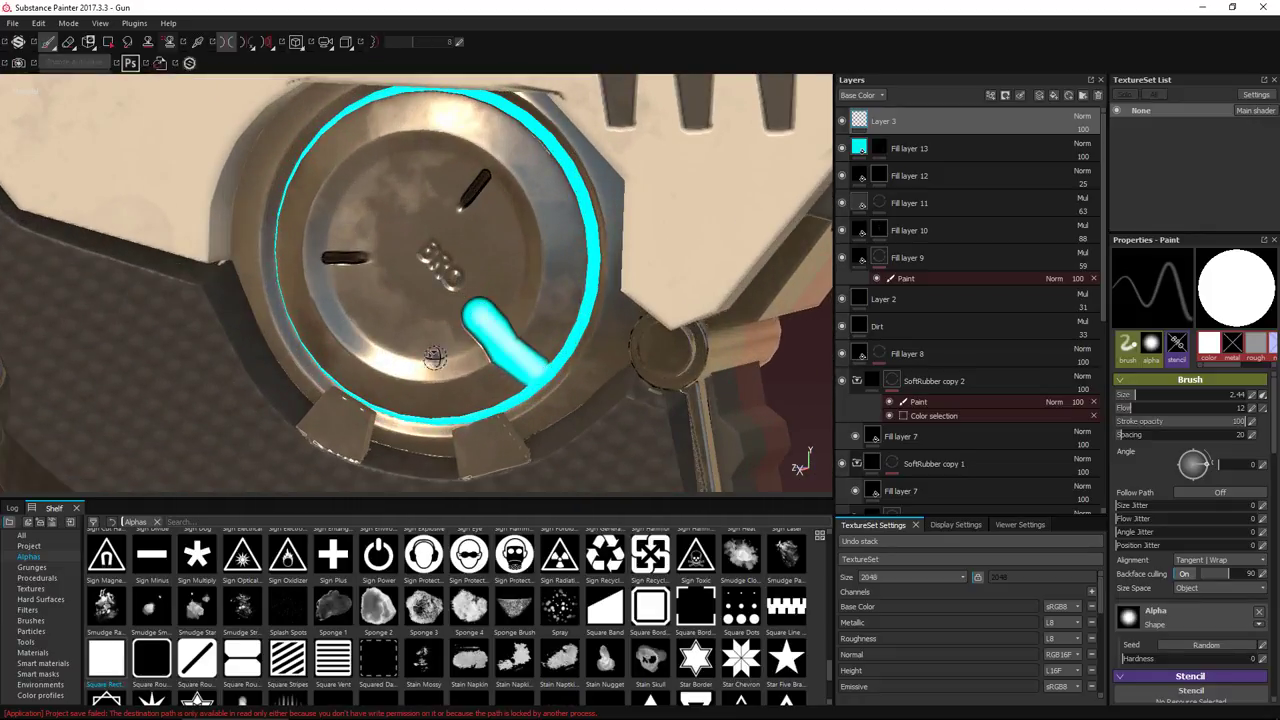
alt+shift+drag(435, 357, 421, 356)
key(ctrl+z)
click(482, 313)
shift+click(541, 371)
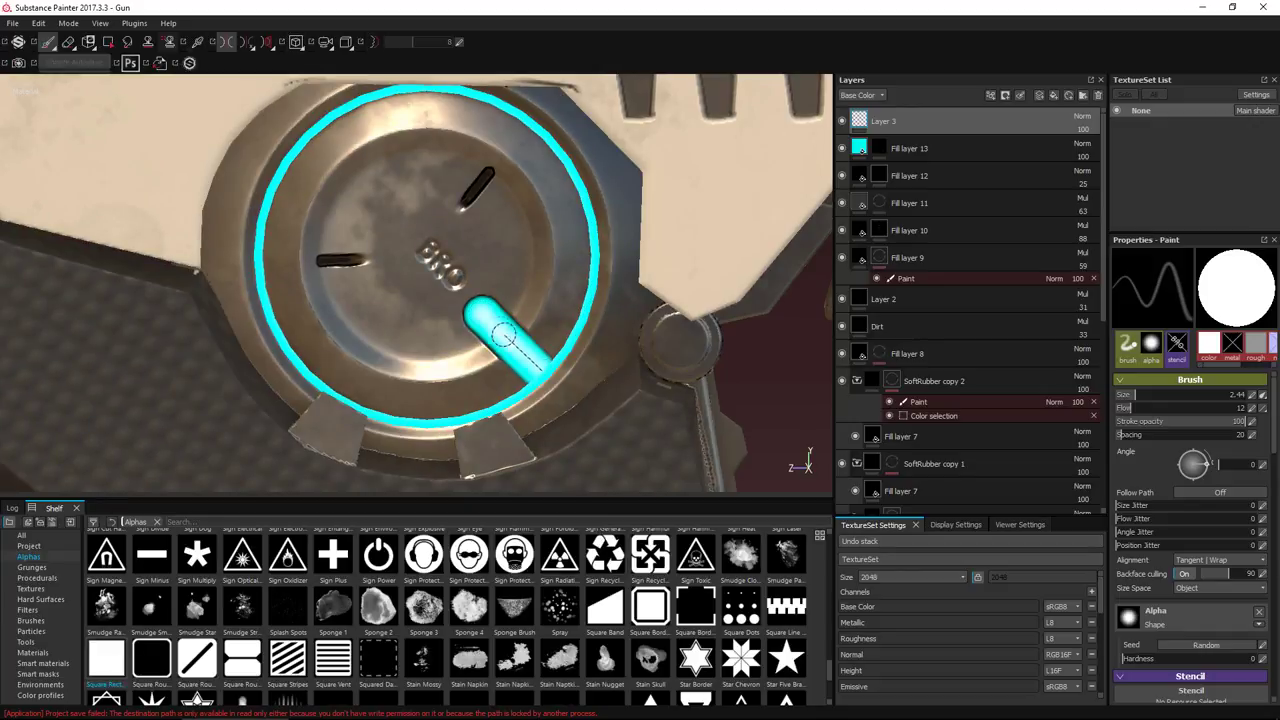
shift+click(483, 313)
Reduce the brush size to 1.35 and paint a soft white highlight through the cyan bar on the gun's rear
scroll(483, 313, down, 10)
alt+middle_drag(483, 313, 335, 323)
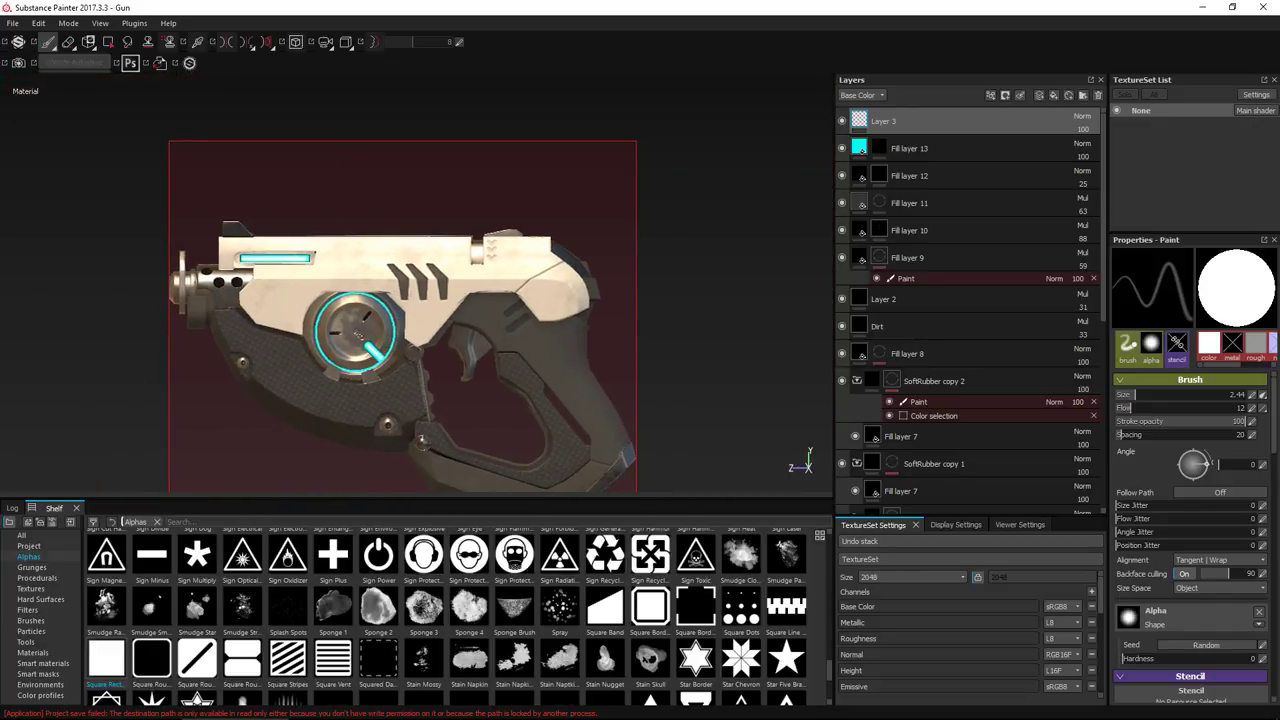
alt+shift+drag(338, 321, 262, 314)
scroll(518, 299, up, 7)
alt+middle_drag(548, 160, 492, 295)
scroll(492, 295, up, 2)
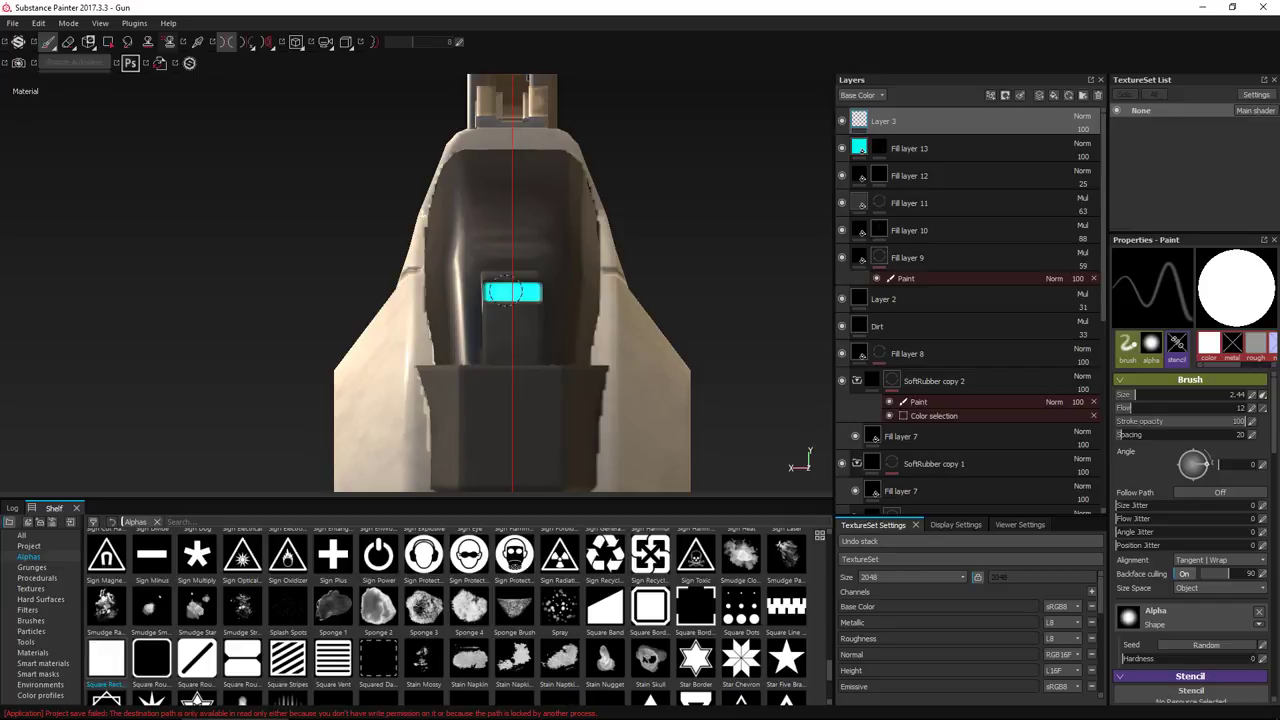
ctrl+right_drag(506, 291, 498, 291)
click(495, 292)
shift+click(533, 293)
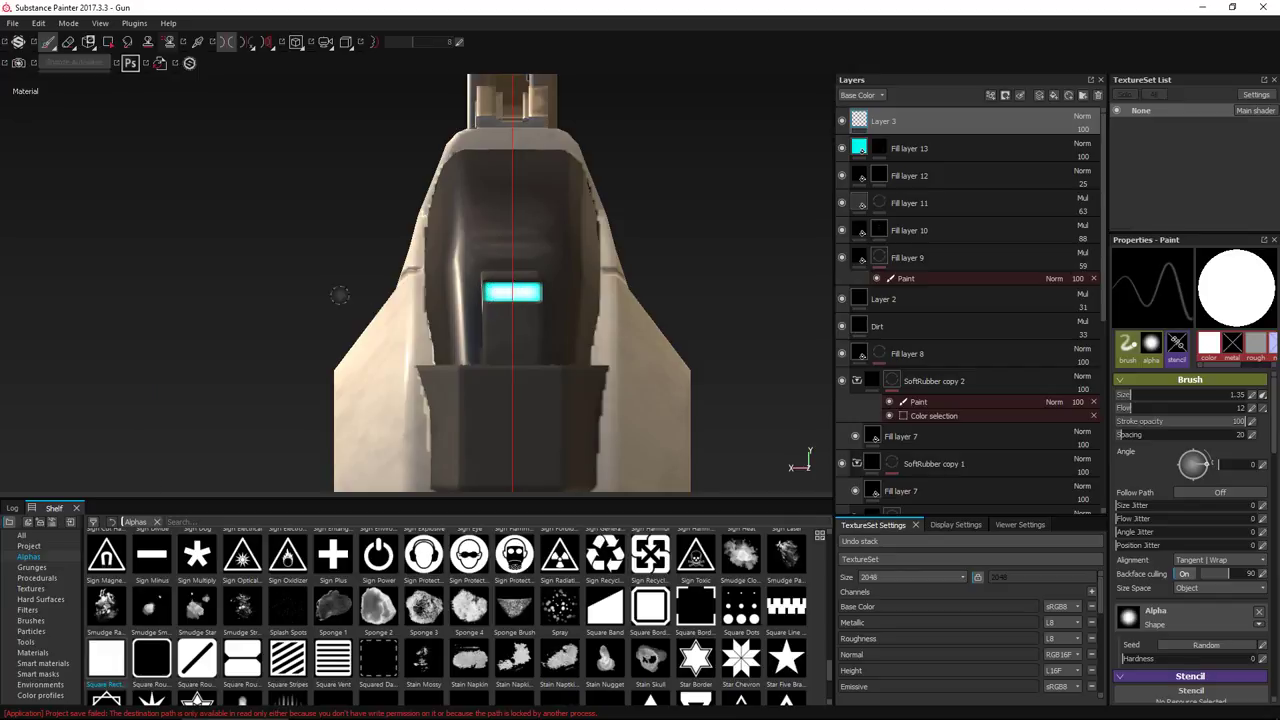
Add a new paint layer above Layer 3
scroll(339, 296, down, 7)
alt+shift+drag(332, 314, 410, 316)
alt+middle_drag(295, 275, 538, 281)
alt+middle_drag(258, 237, 274, 176)
scroll(413, 273, down, 1)
alt+middle_drag(413, 273, 371, 241)
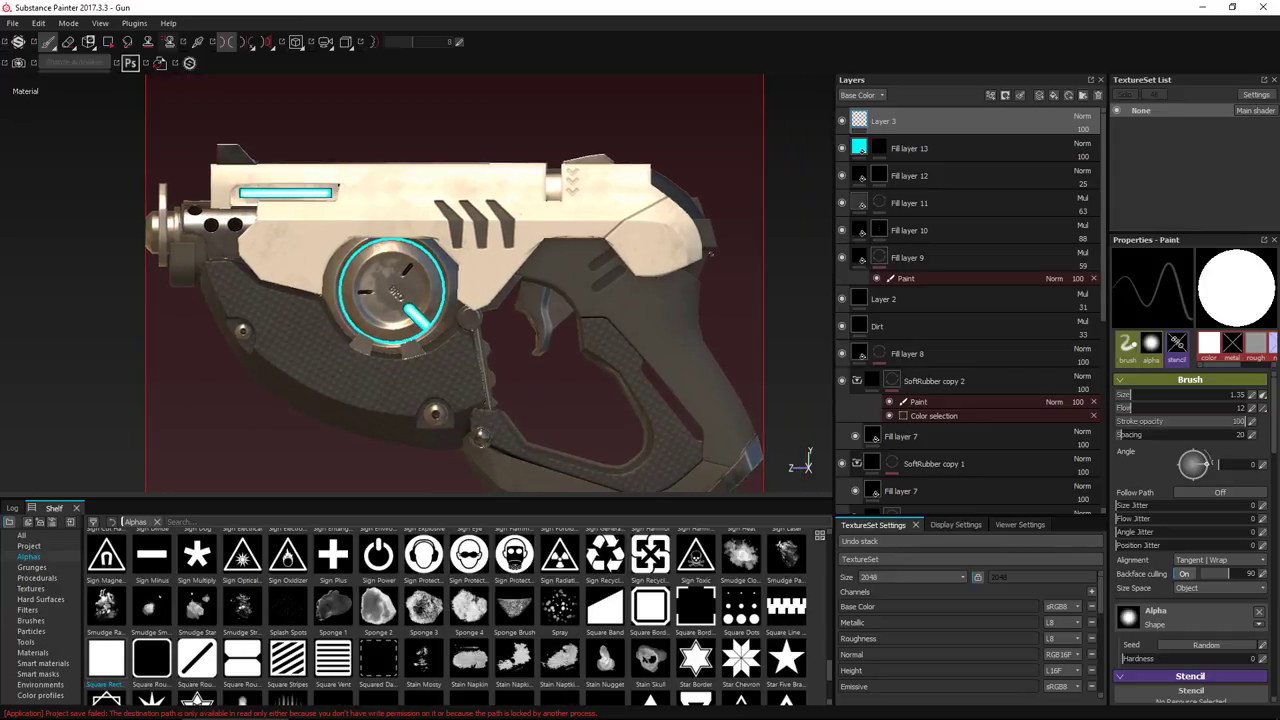
click(1040, 96)
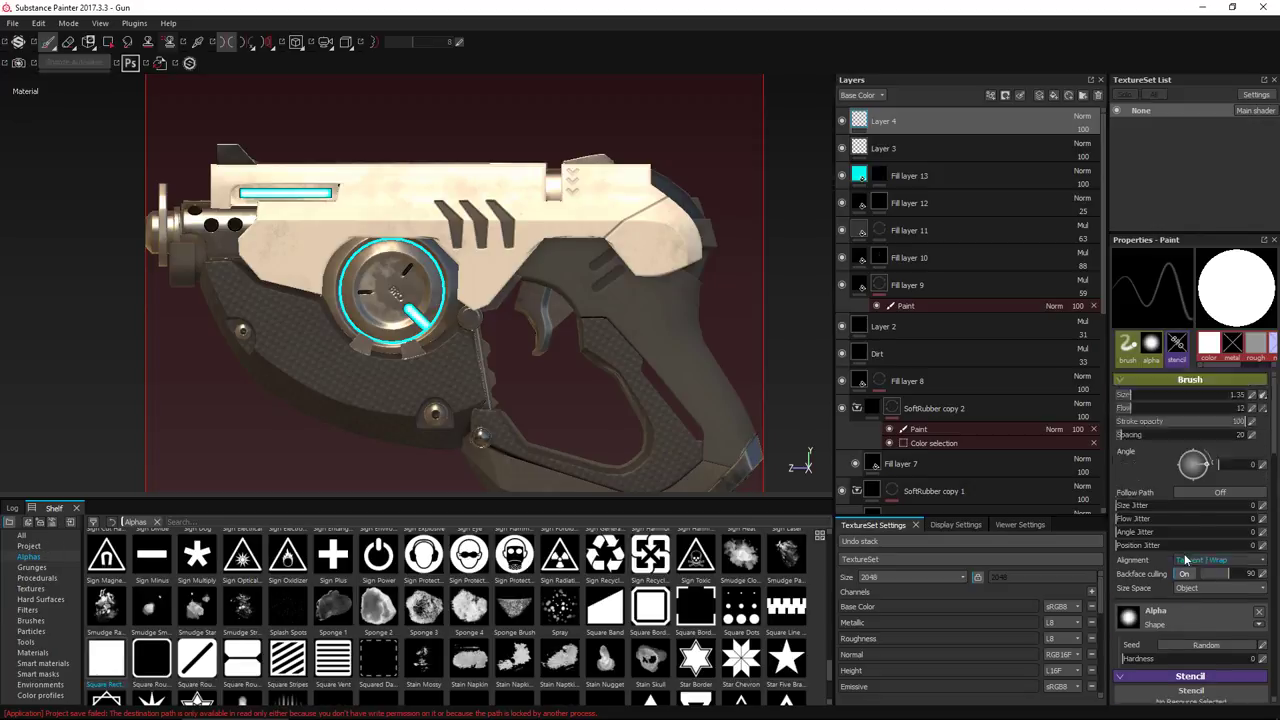
Limit the new layer's brush to the color channel and set its base color to black
scroll(1175, 565, down, 5)
click(1183, 509)
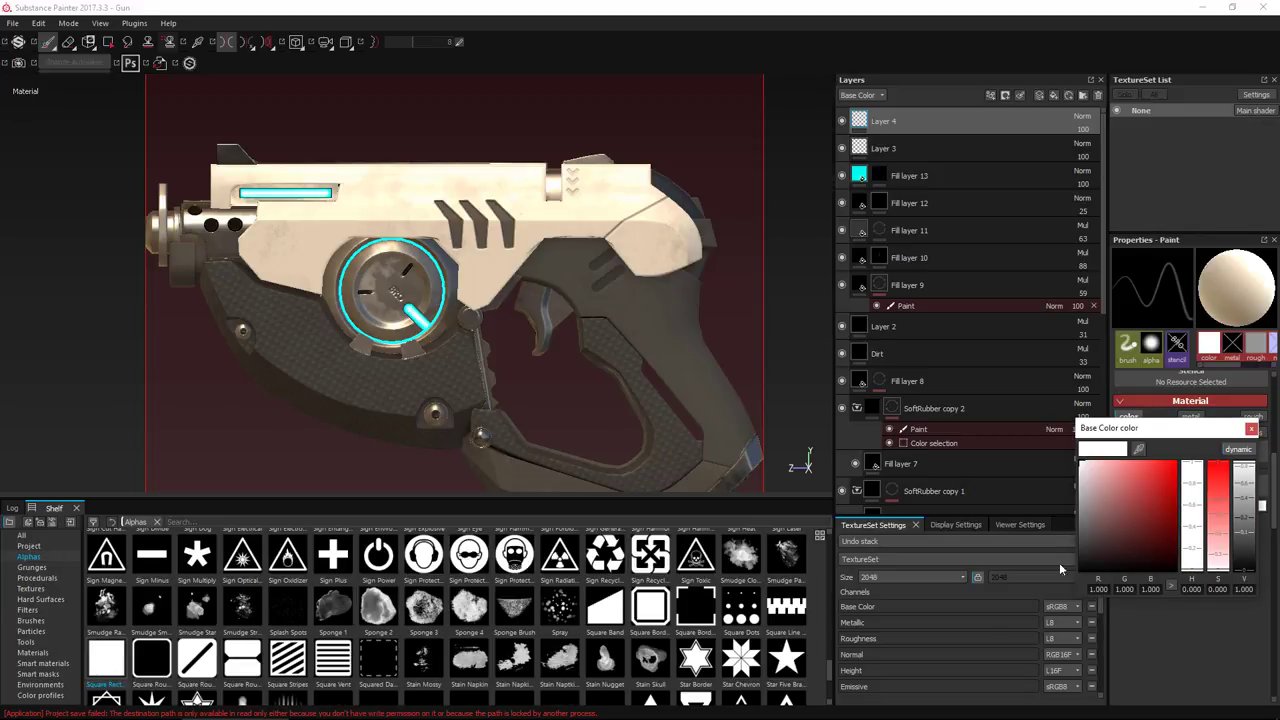
click(1081, 569)
click(1251, 429)
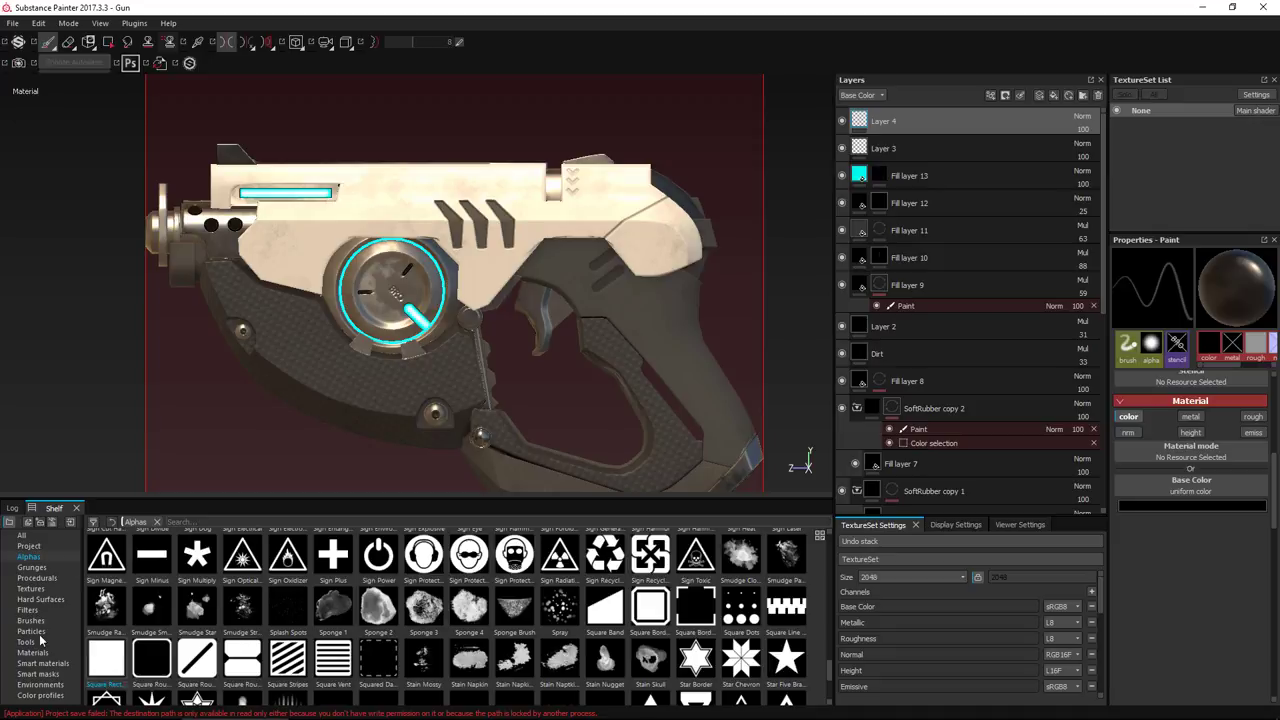
click(31, 589)
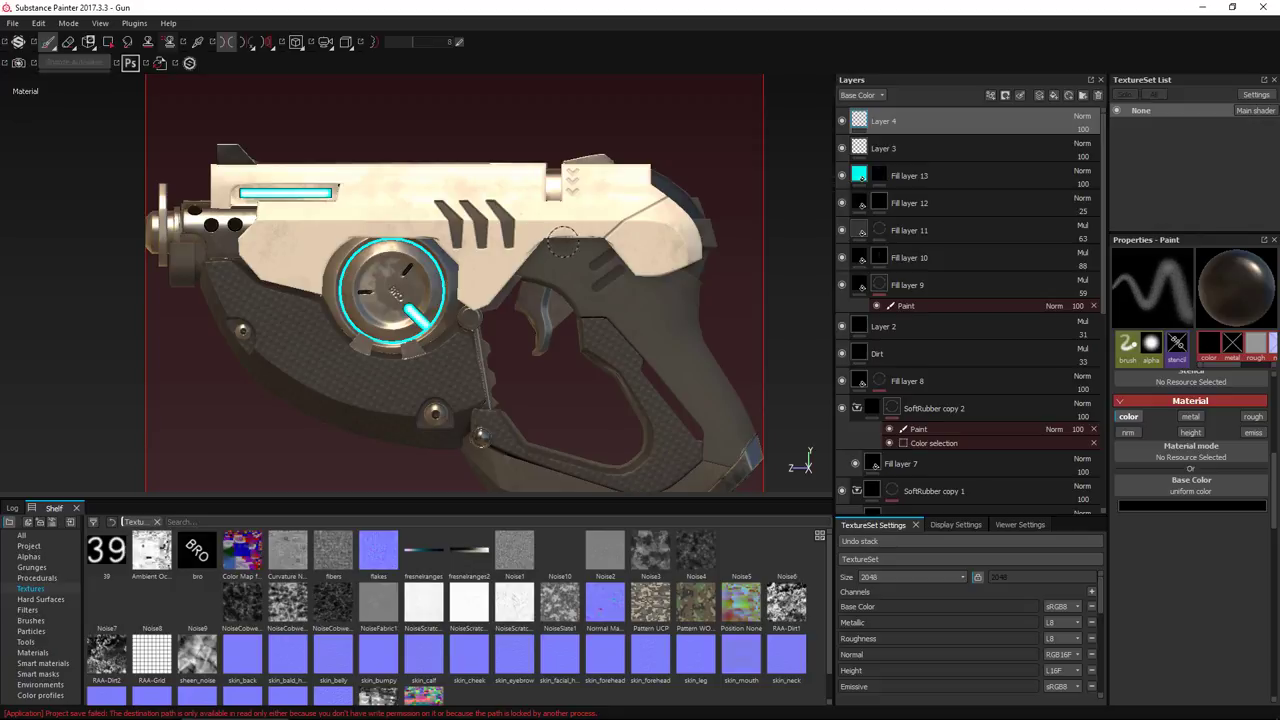
click(88, 43)
scroll(1168, 514, up, 2)
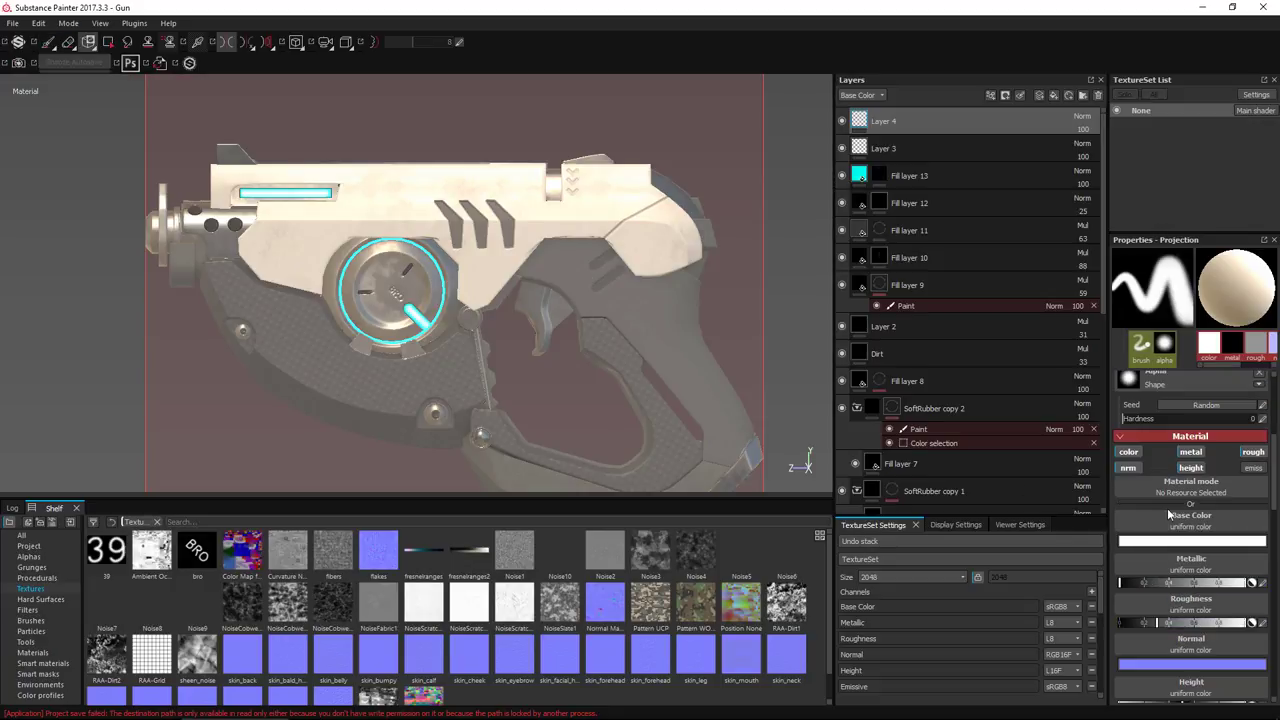
scroll(1167, 508, up, 1)
scroll(1167, 508, up, 1)
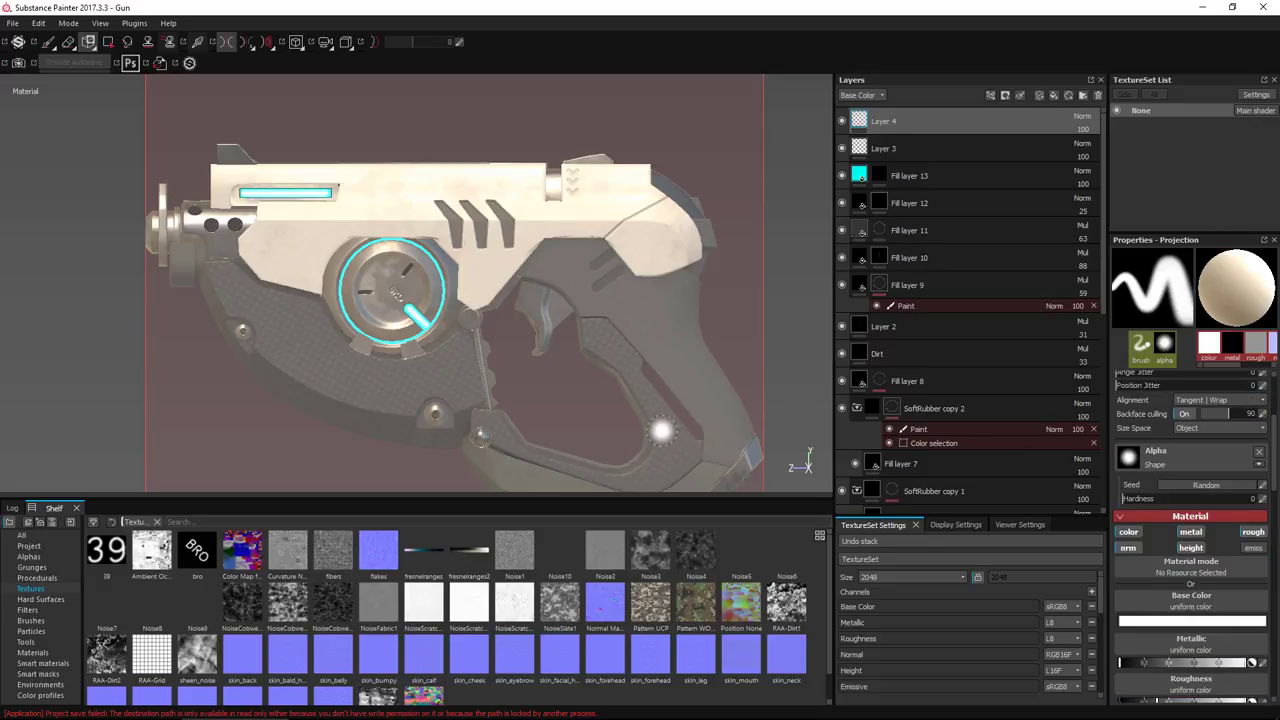
scroll(661, 431, up, 1)
scroll(1207, 614, up, 2)
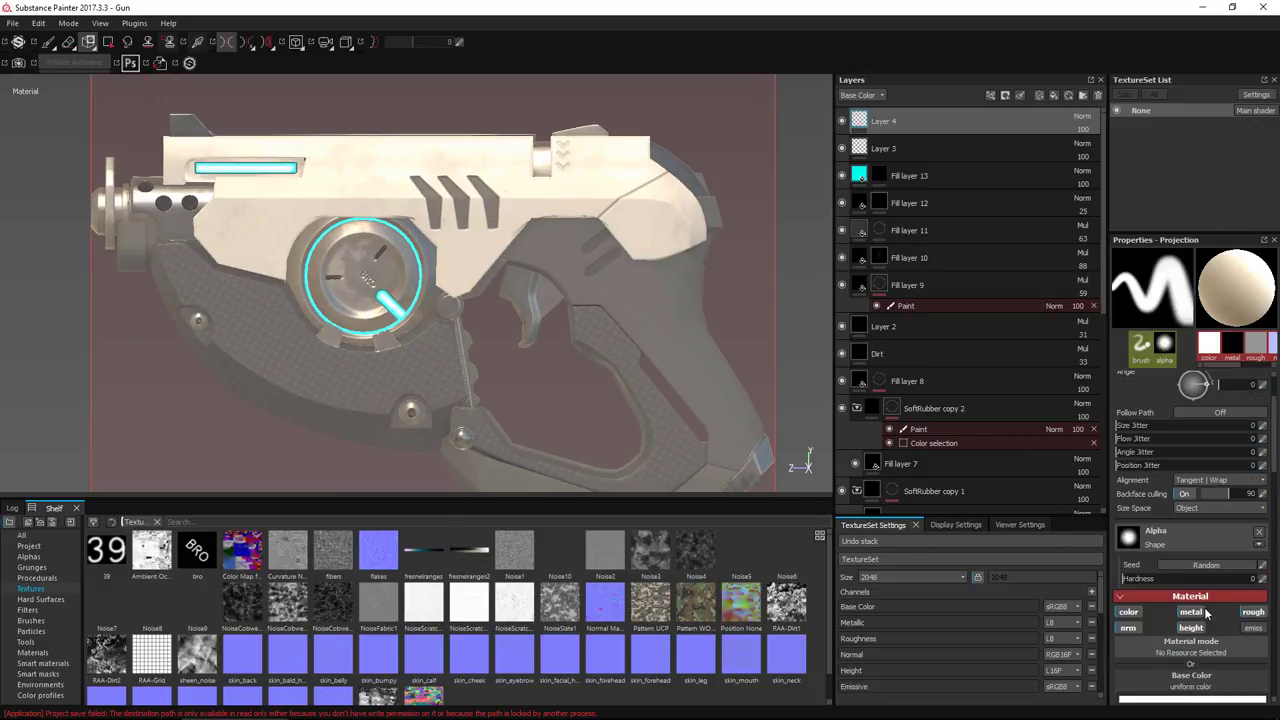
scroll(1207, 614, down, 2)
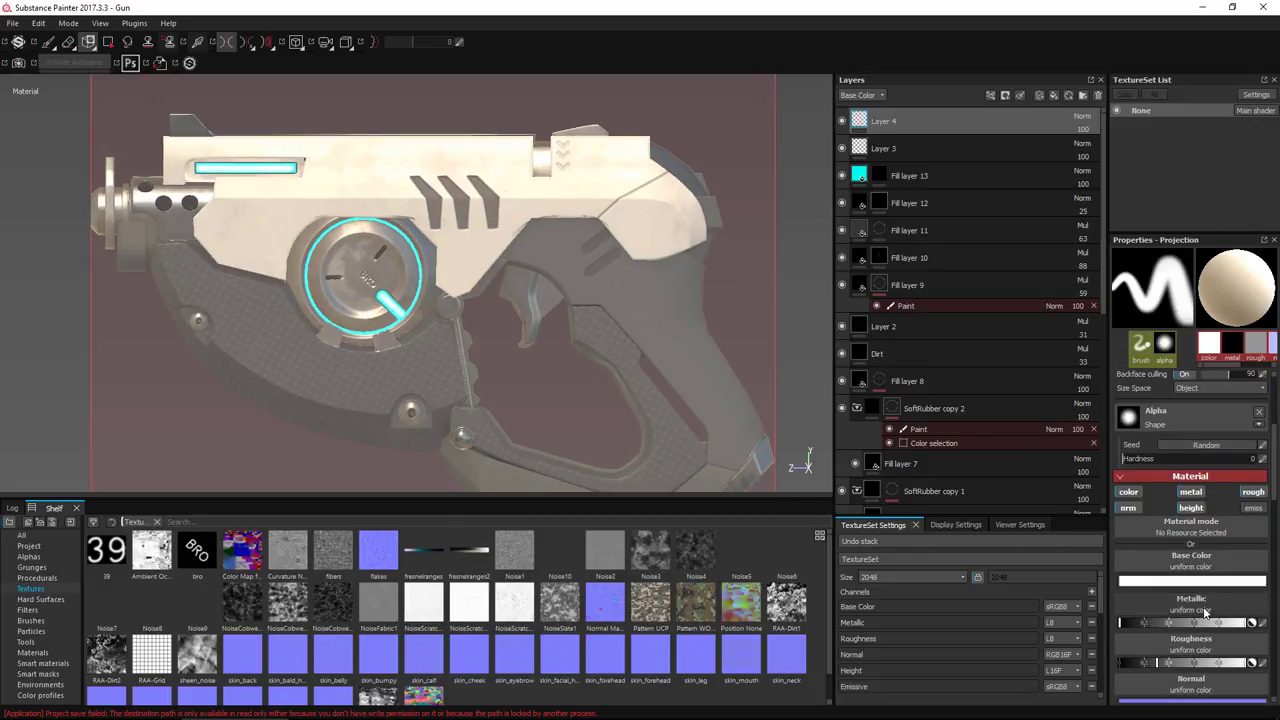
scroll(1205, 614, down, 2)
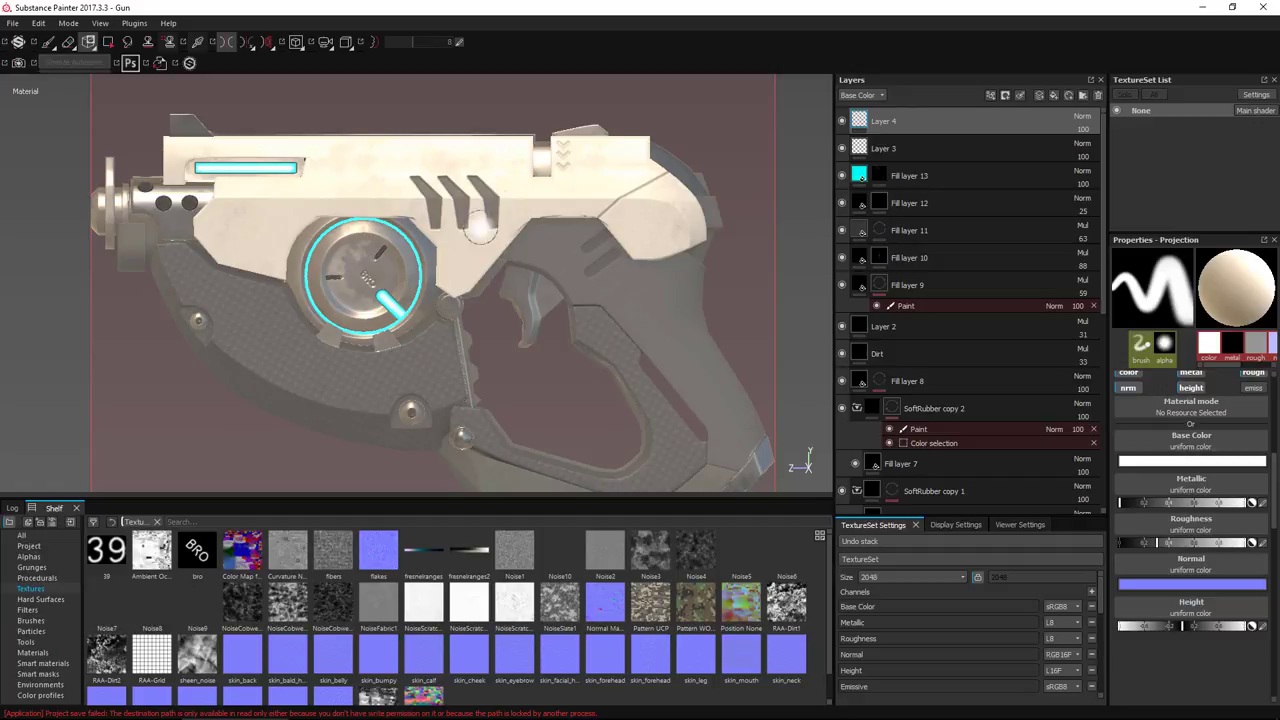
click(48, 41)
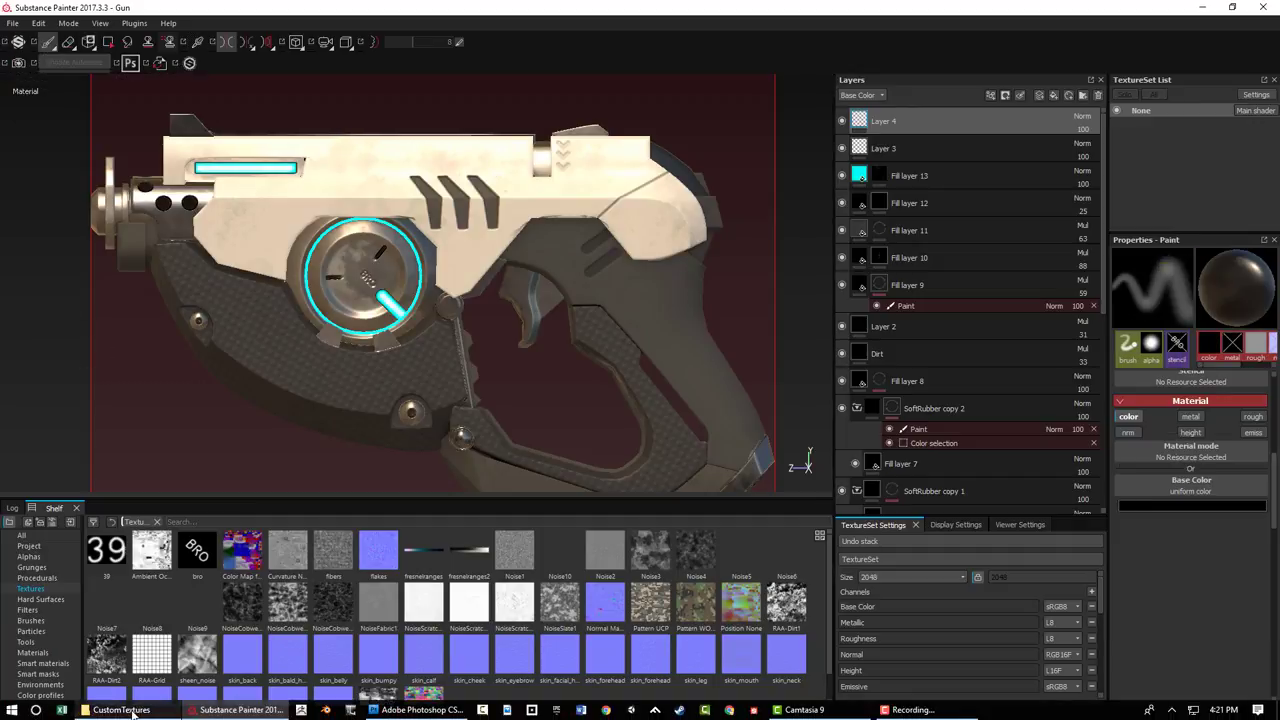
Import 39.psd and bro.psd from the CustomTextures folder into the shelf as alphas
click(121, 709)
mouse_move(484, 296)
mouse_down()
mouse_move(120, 543)
mouse_move(92, 591)
mouse_up()
click(532, 178)
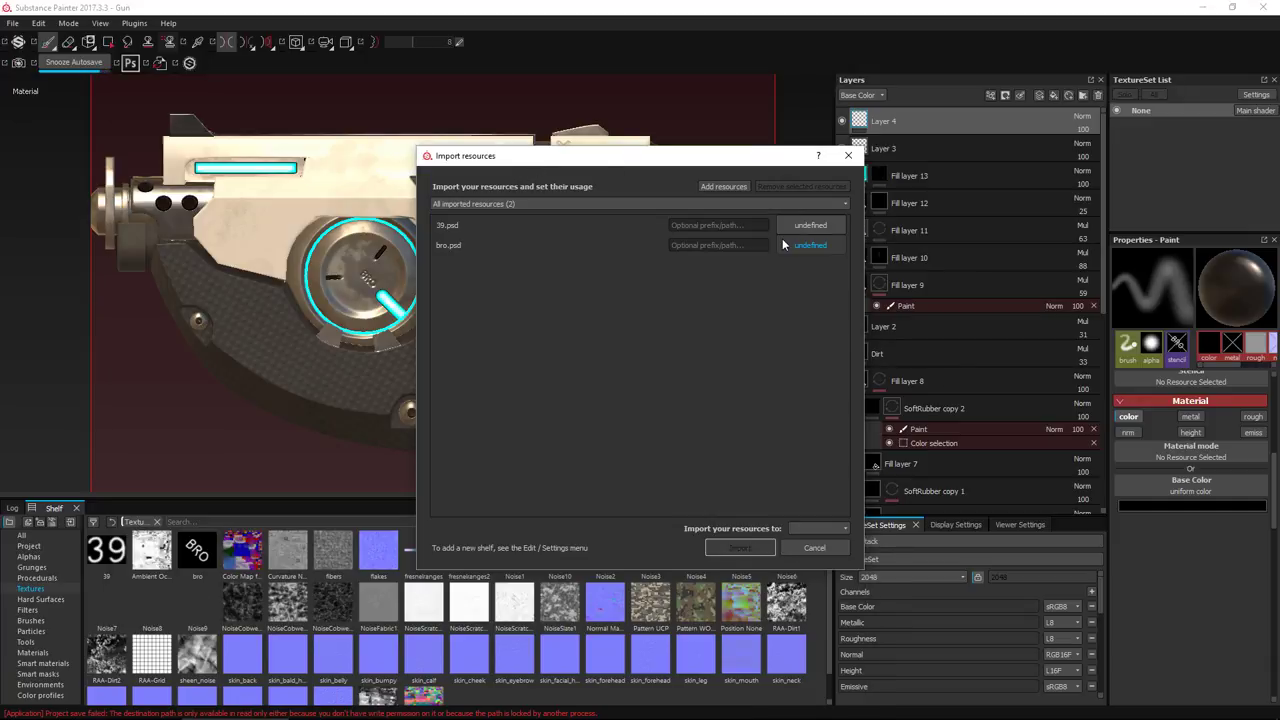
click(810, 245)
click(808, 256)
click(805, 226)
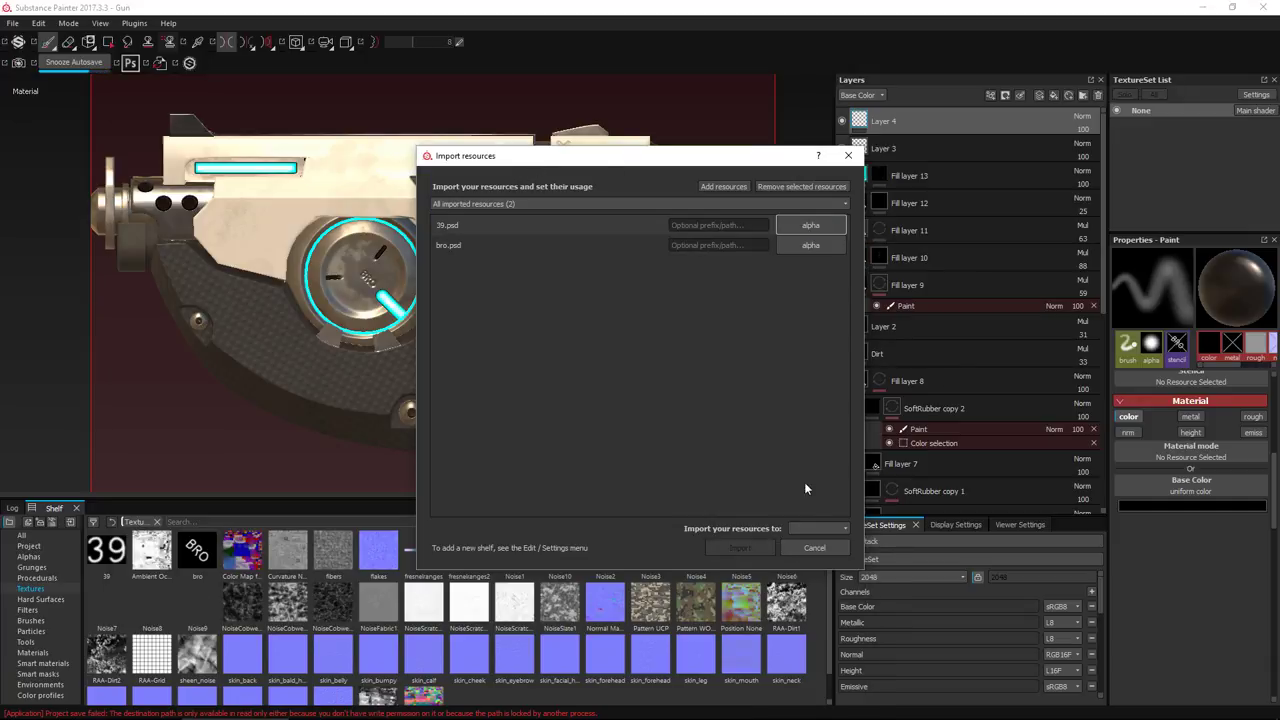
click(810, 528)
click(812, 549)
click(740, 547)
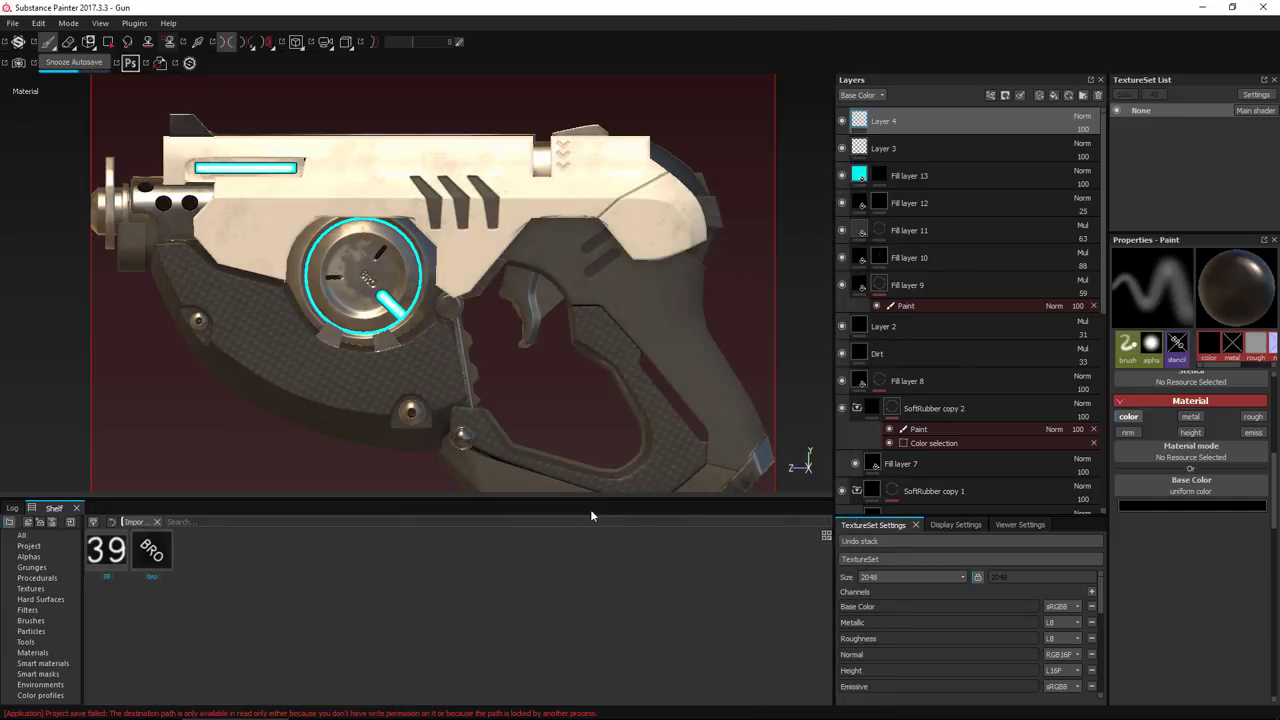
Use the imported 39 image as brush alpha and stamp it in black on the white panel at the gun's rear
click(1151, 345)
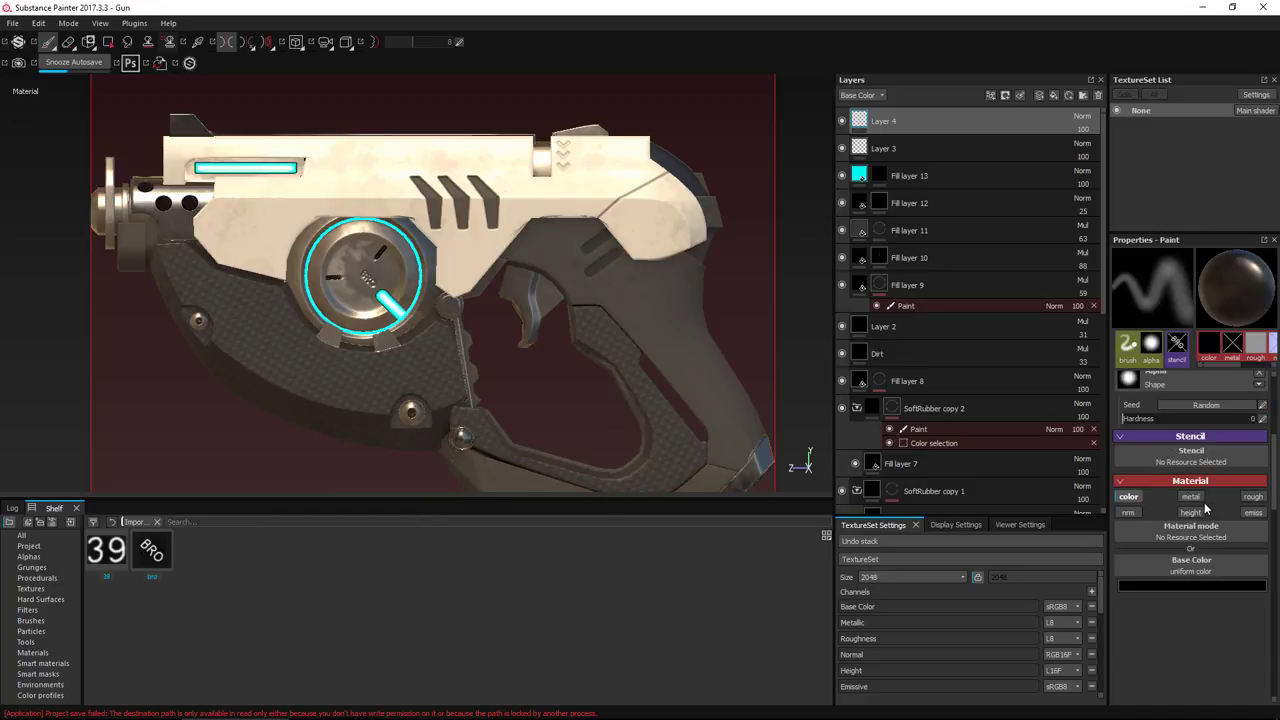
mouse_move(107, 550)
mouse_down()
mouse_move(460, 545)
mouse_move(1168, 462)
mouse_up()
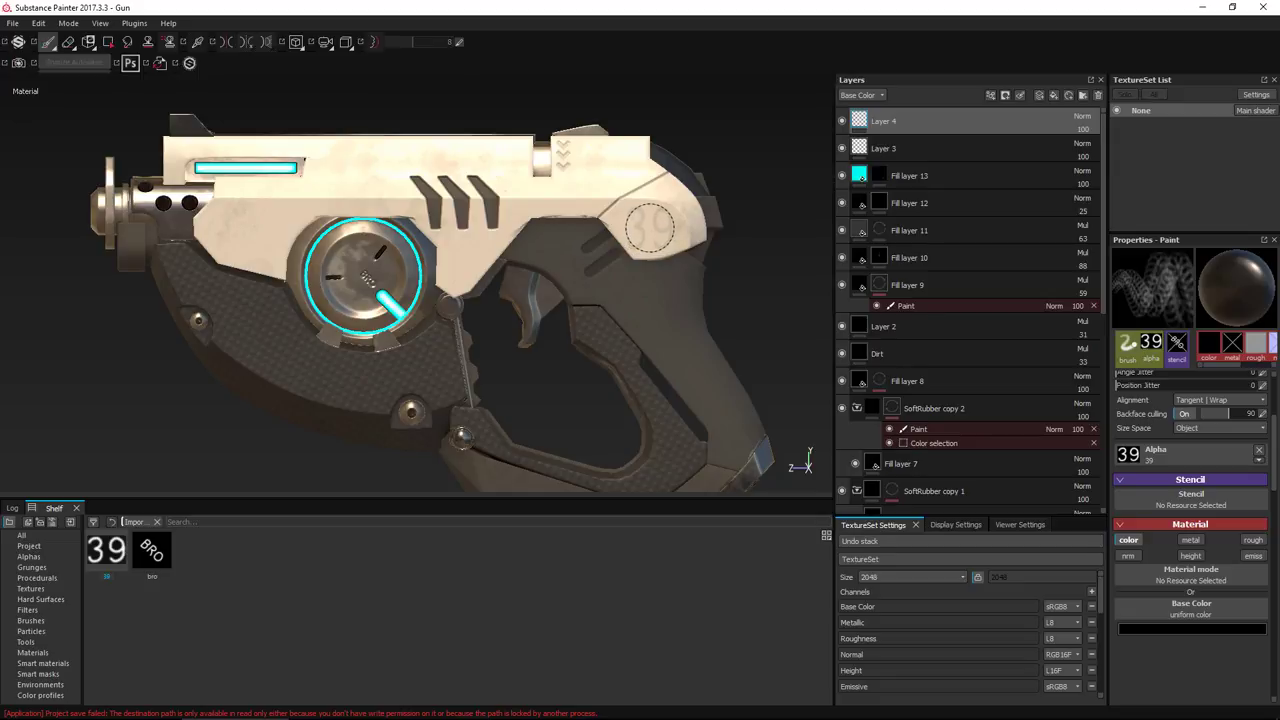
click(650, 228)
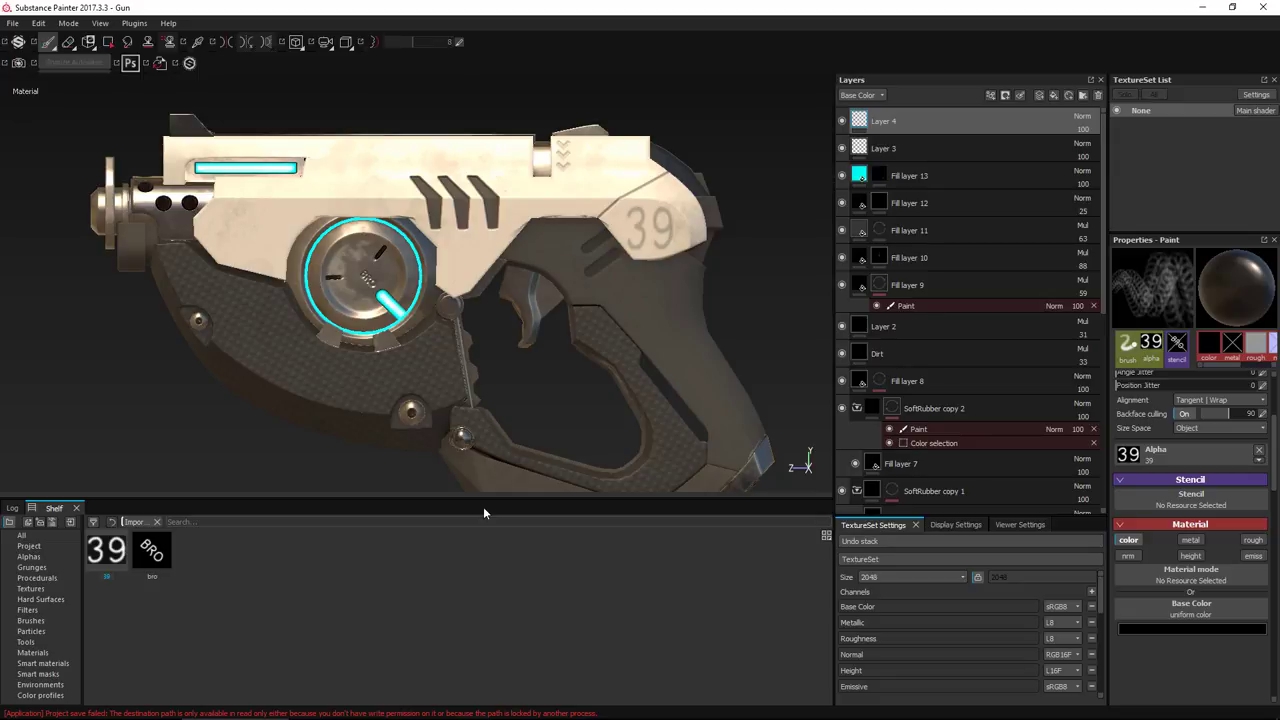
Add a fill layer above Layer 4 and raise its metallic value to the maximum
alt+right_drag(524, 276, 394, 288)
alt+drag(472, 322, 780, 344)
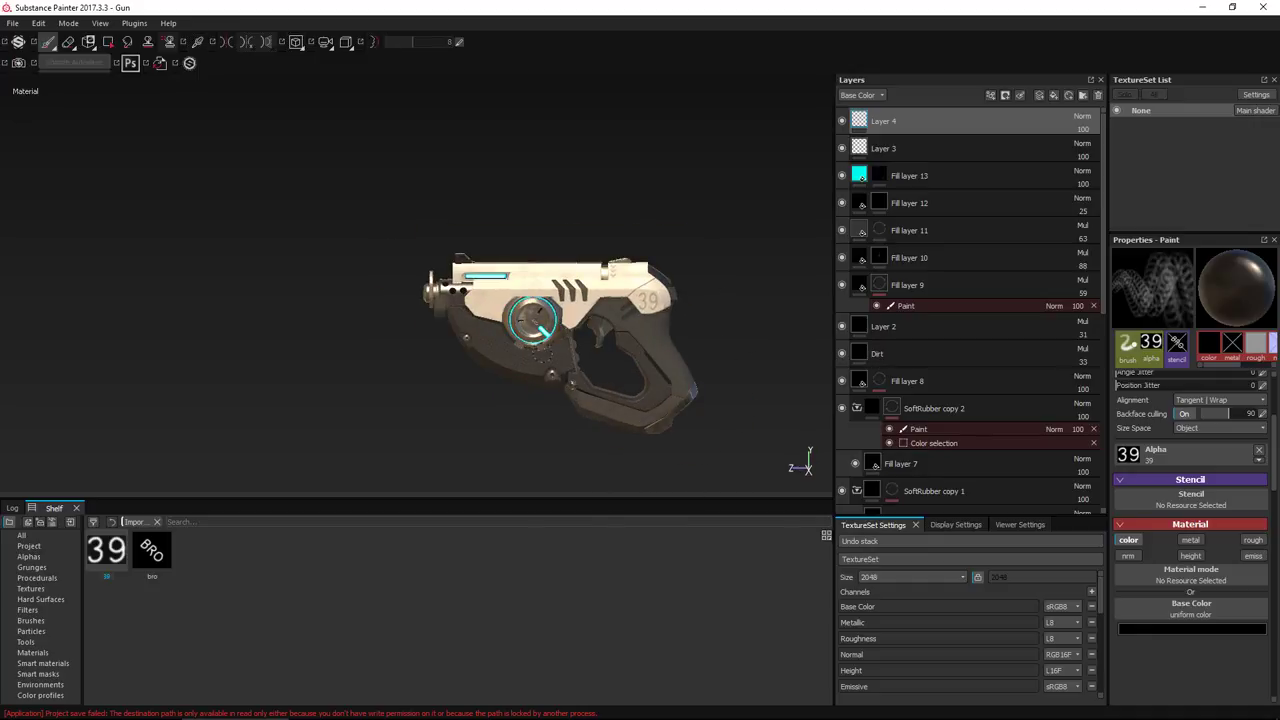
scroll(540, 355, up, 4)
alt+middle_drag(541, 360, 568, 322)
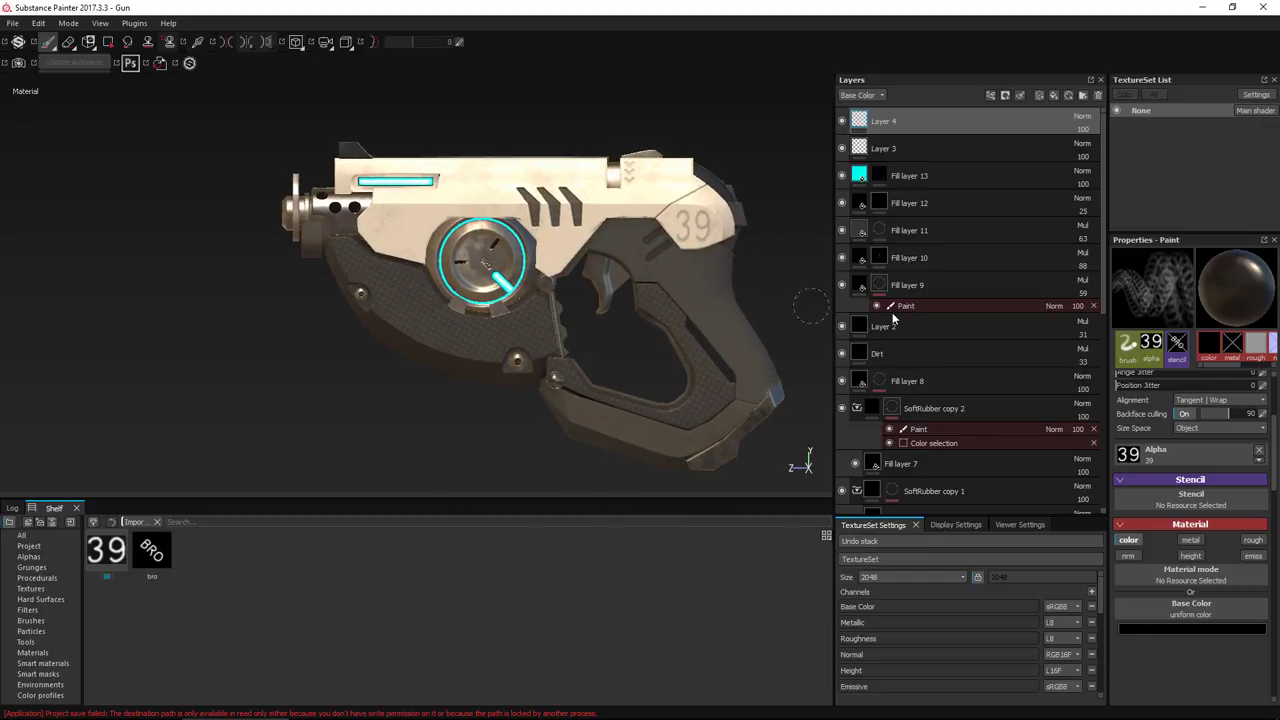
click(1055, 96)
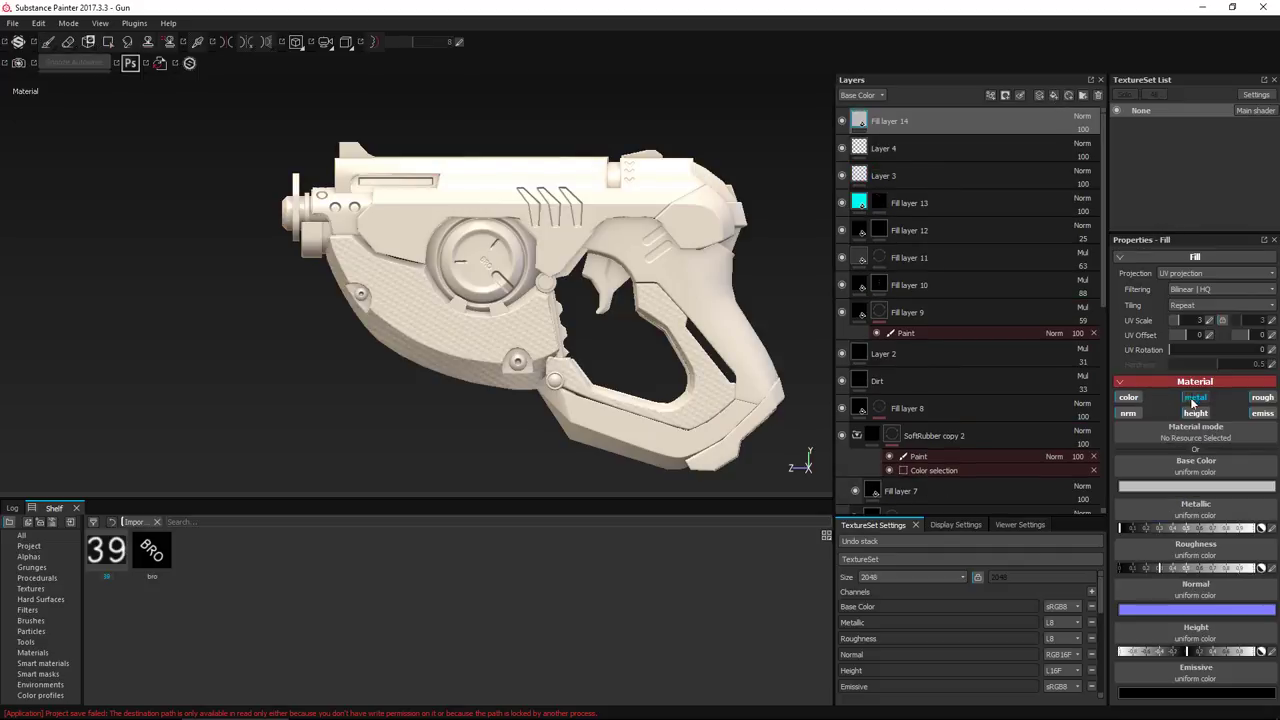
drag(1160, 531, 1269, 523)
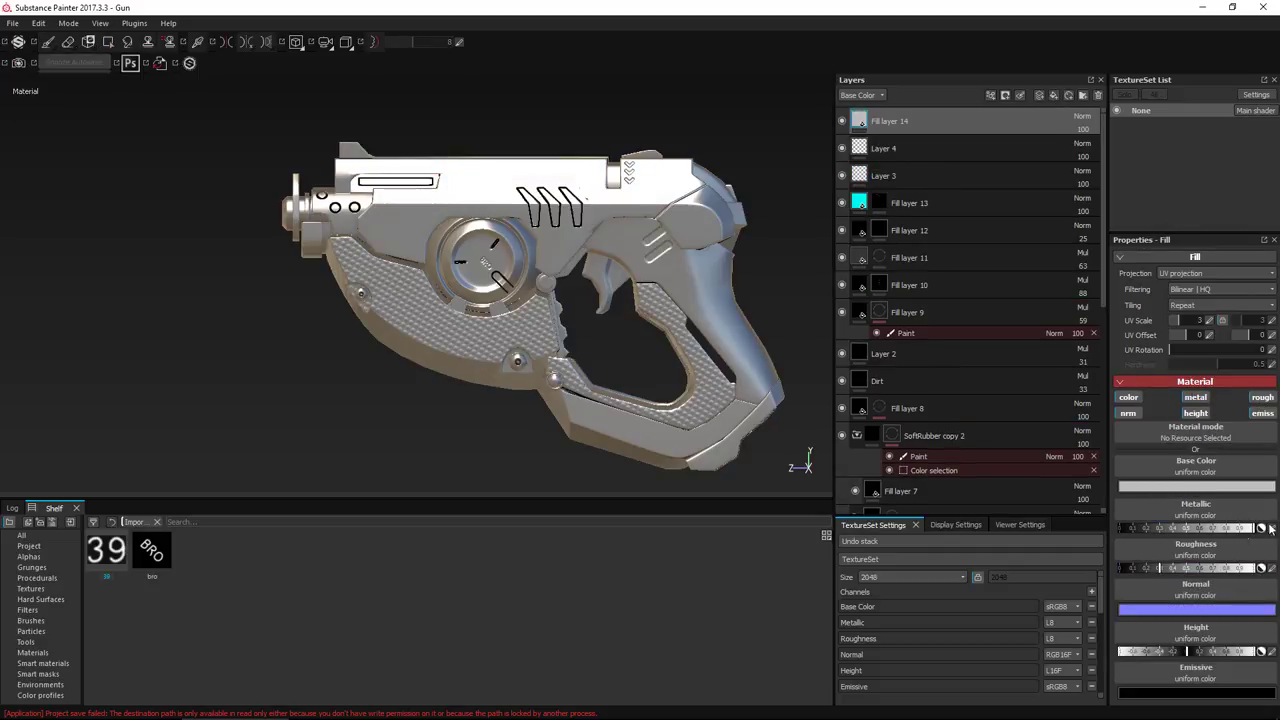
Set the new fill layer's base color to dark gray with RGB values of 0.142
click(1179, 489)
mouse_move(1127, 506)
mouse_down()
mouse_move(1074, 527)
mouse_move(1078, 513)
mouse_up()
click(1162, 634)
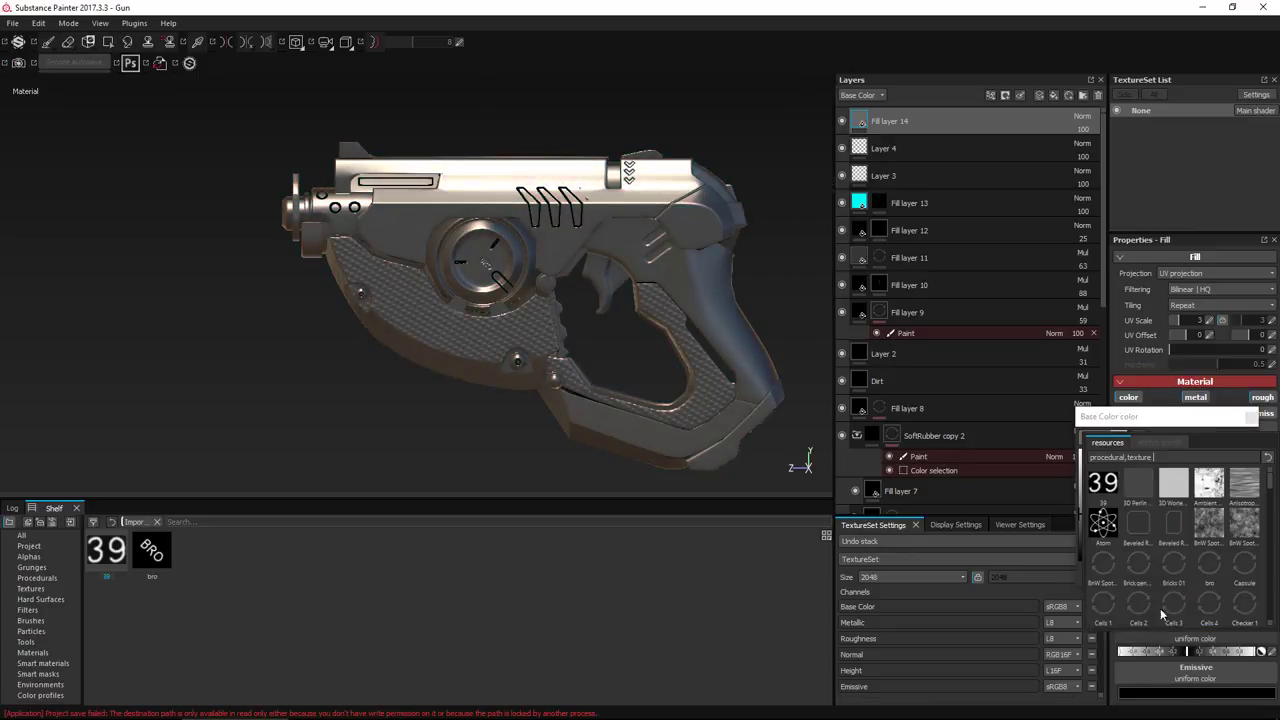
click(630, 585)
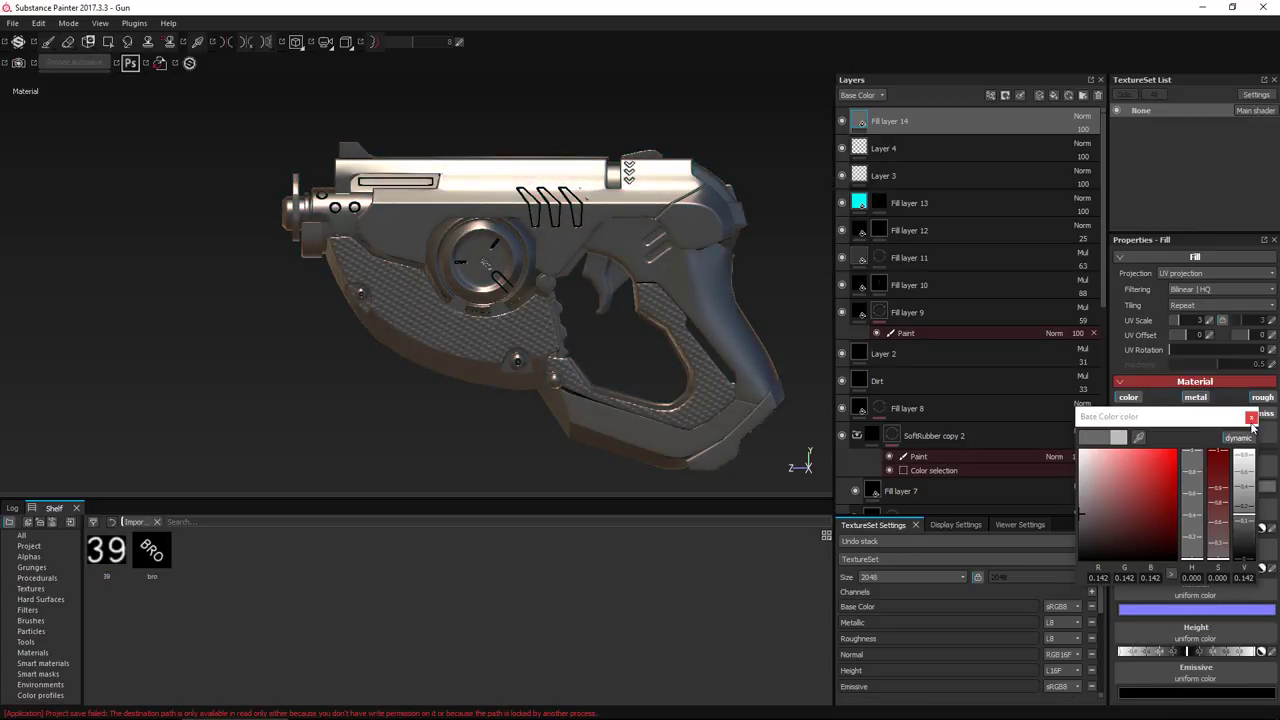
click(1251, 418)
Limit the fill layer to color, metal, rough and a raised height, and add a black mask to it
click(1141, 420)
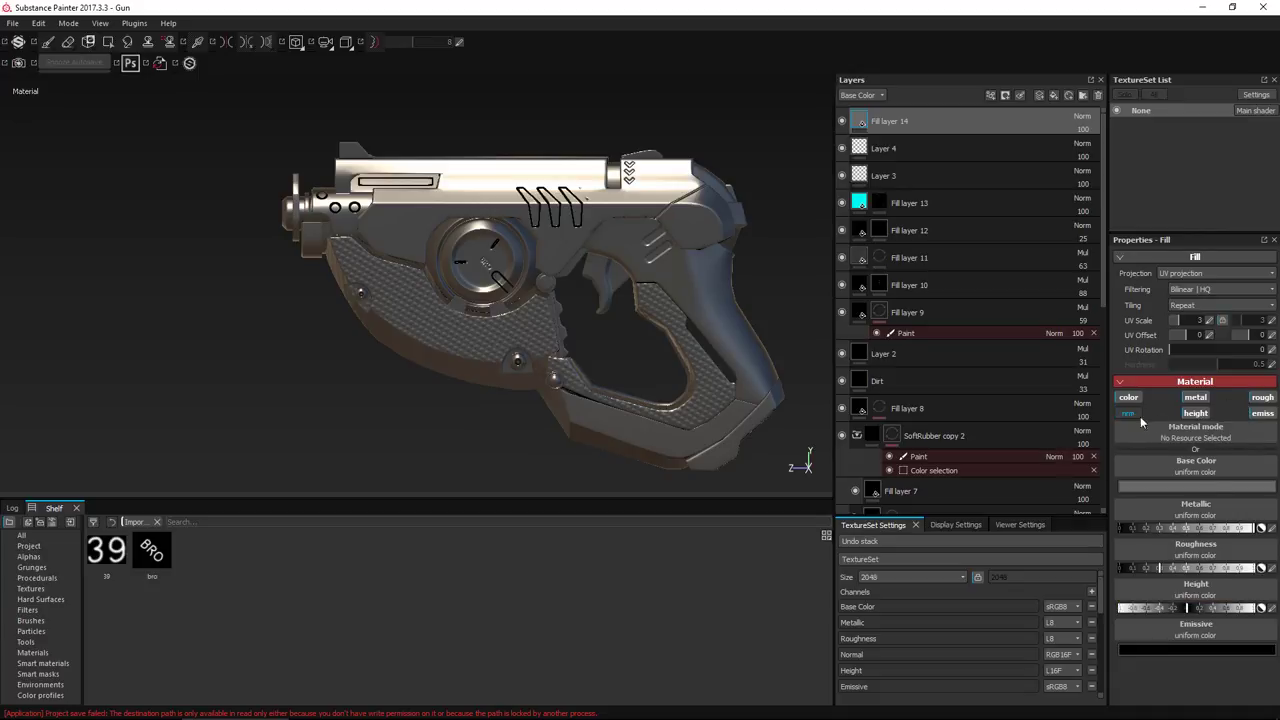
click(1196, 418)
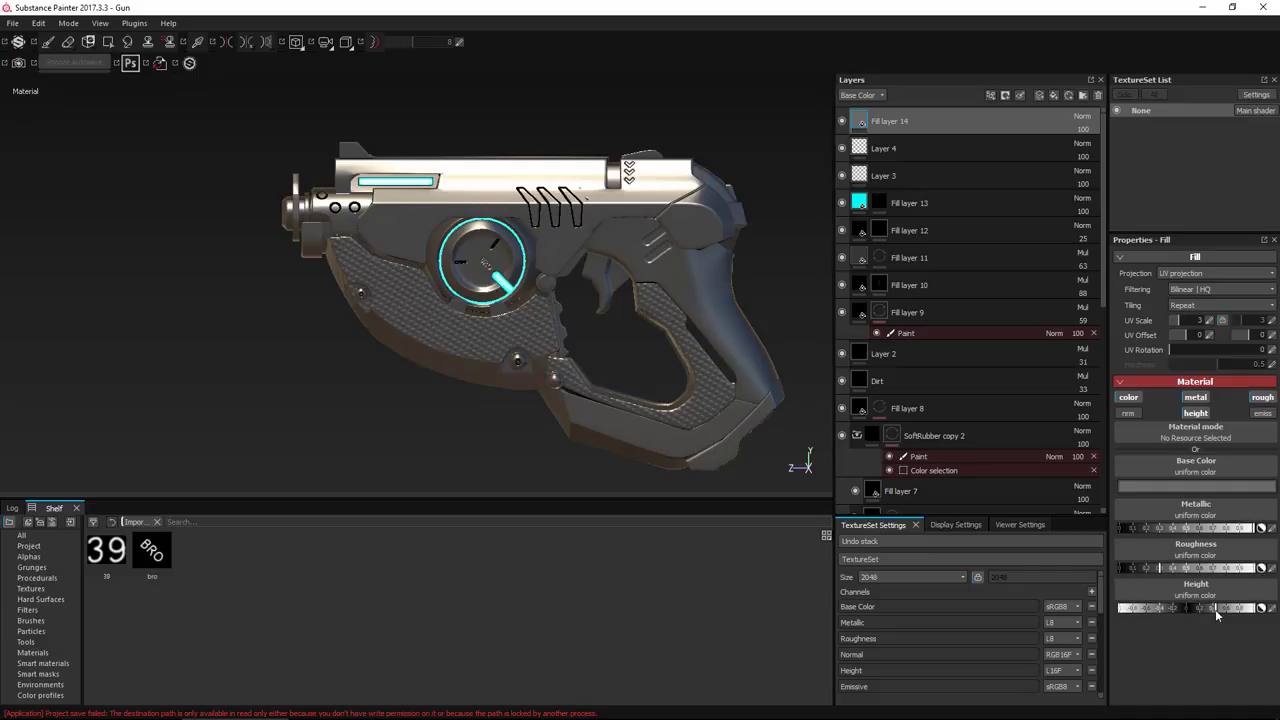
right_click(897, 122)
click(930, 138)
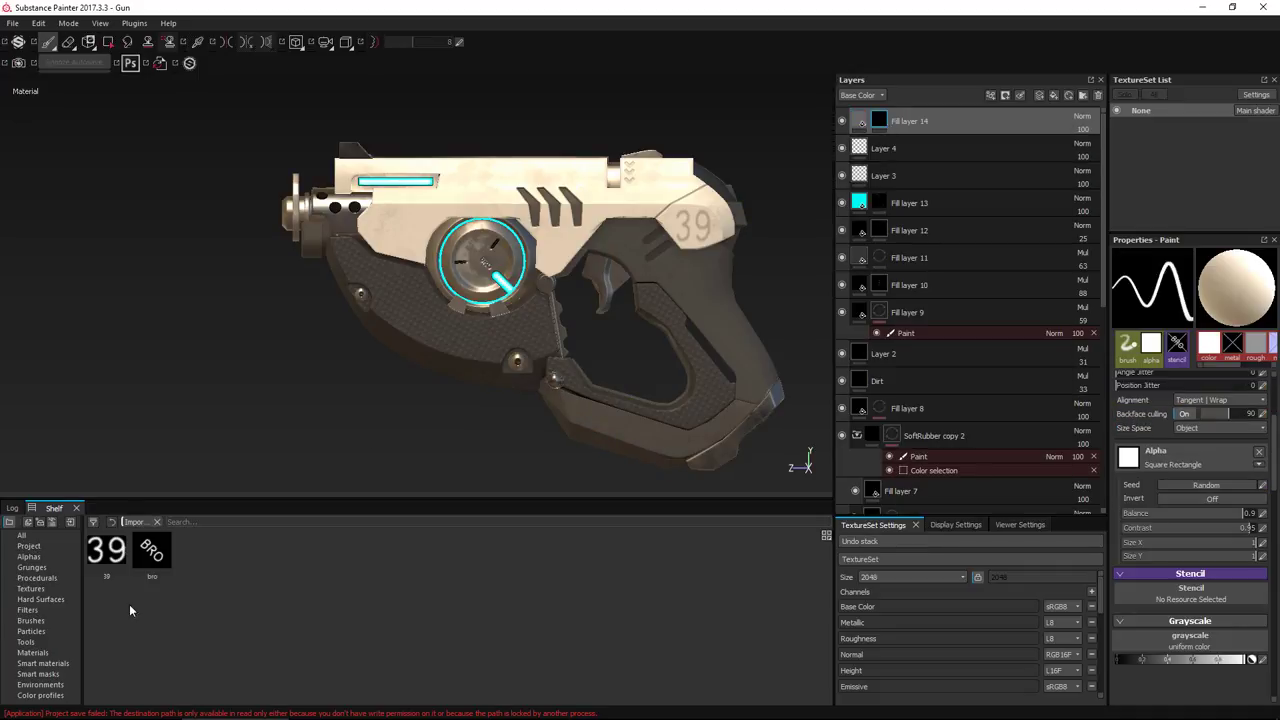
Try stamping the Bolt01_03 alpha in different sizes near the top of the grip's textured panel, checking against the reference
click(38, 557)
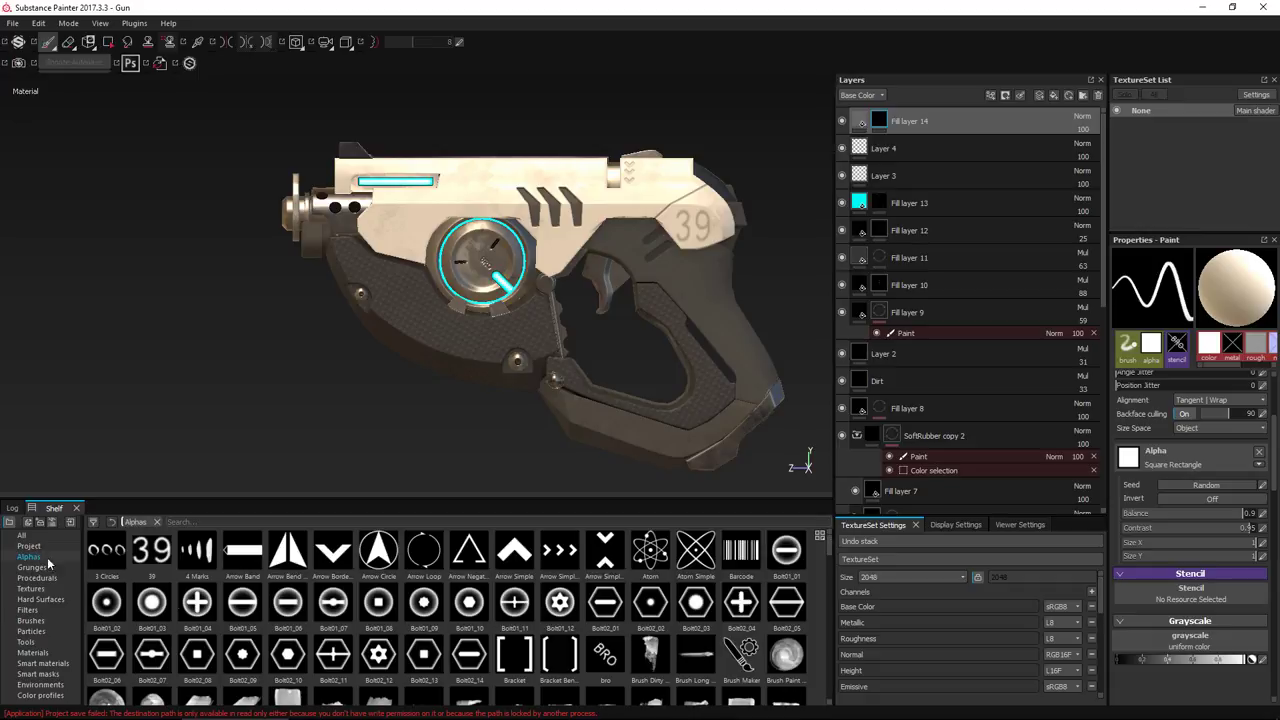
click(158, 608)
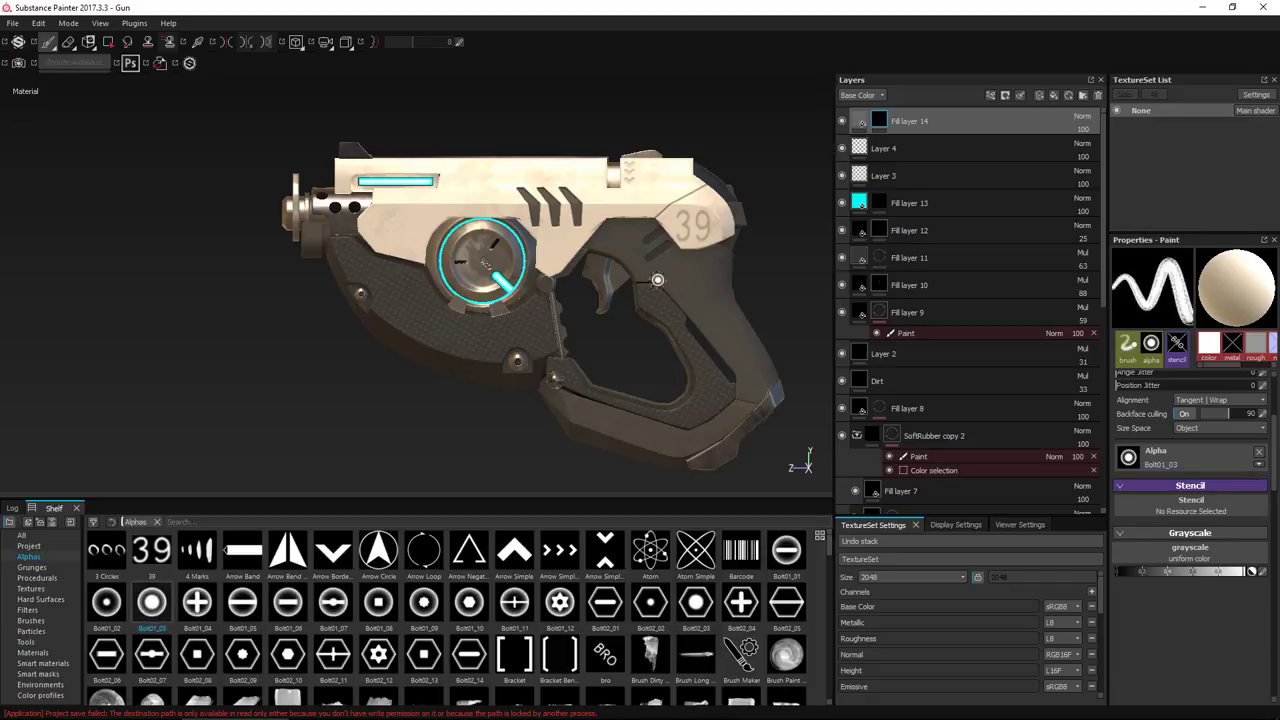
click(650, 297)
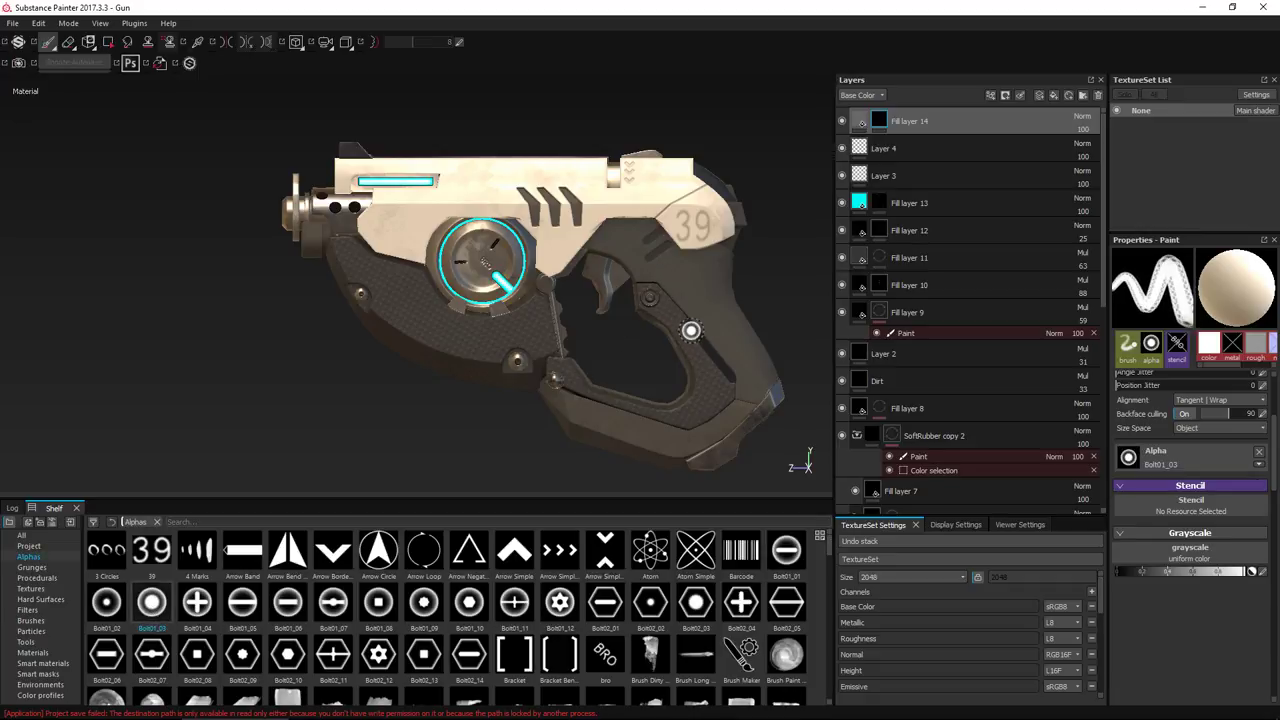
scroll(683, 328, up, 5)
key(alt+Tab)
key(Tab)
key(Tab)
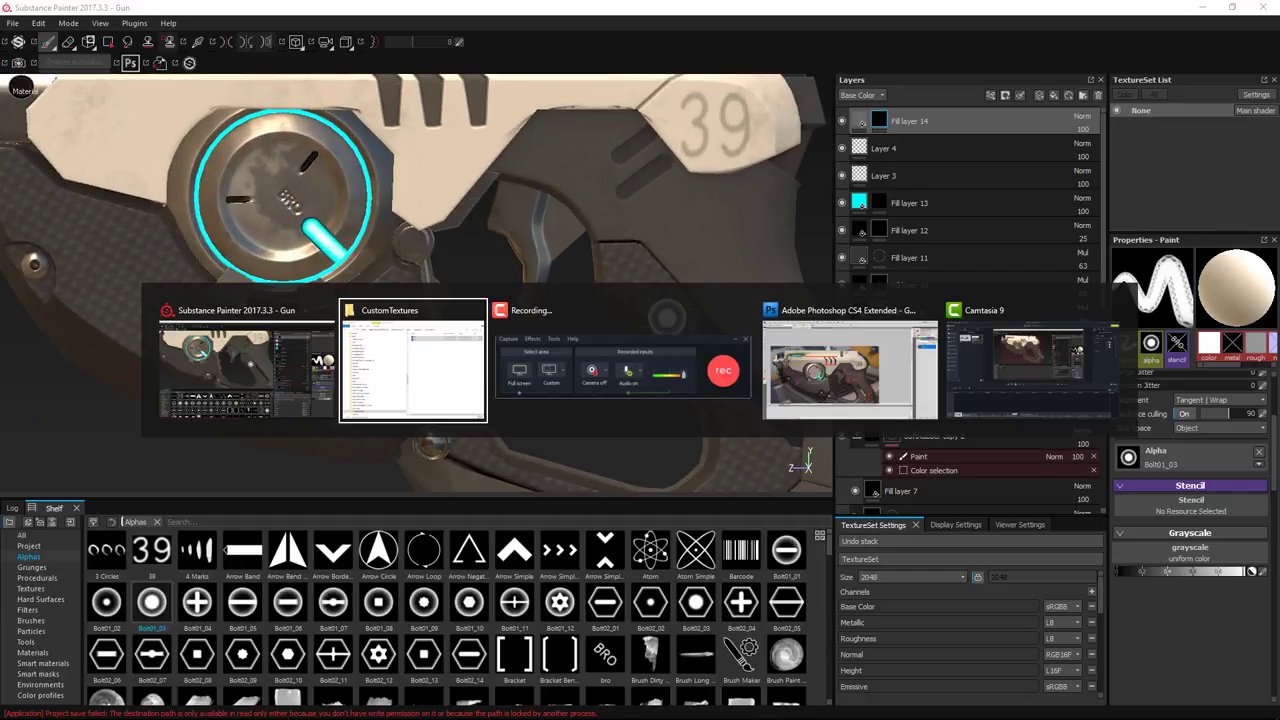
key(alt+Tab)
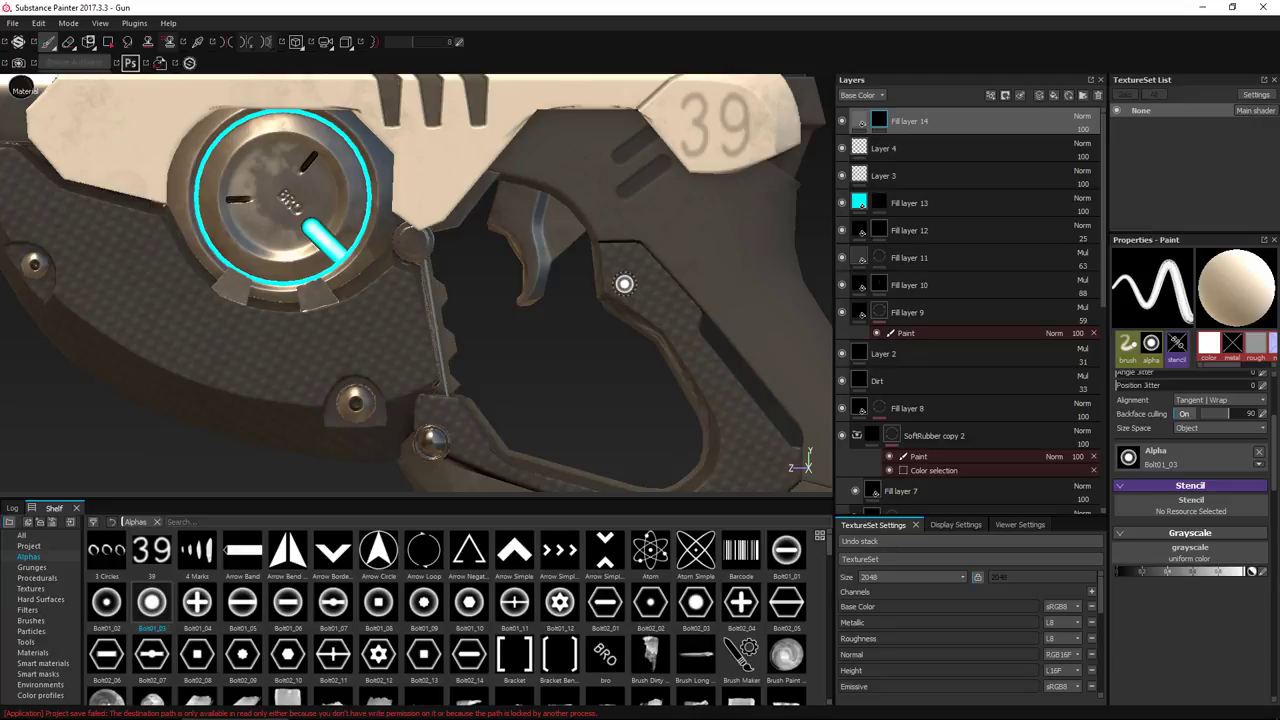
click(617, 282)
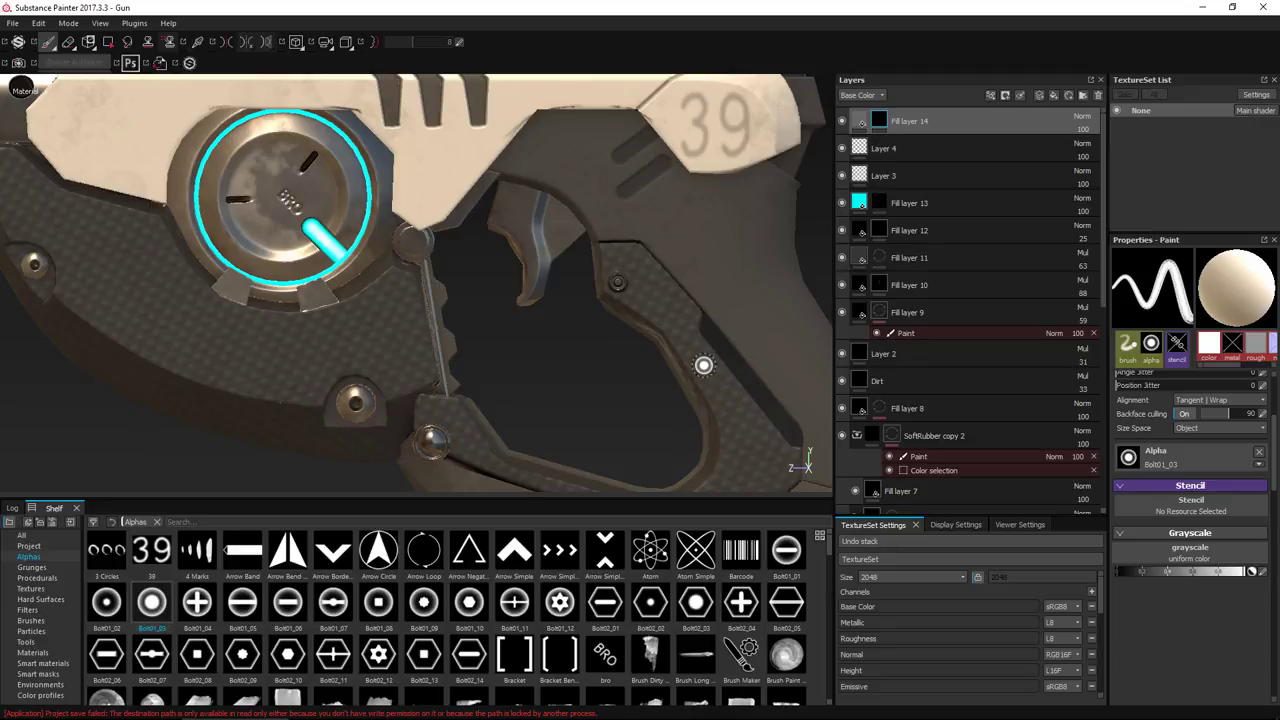
key(ctrl)
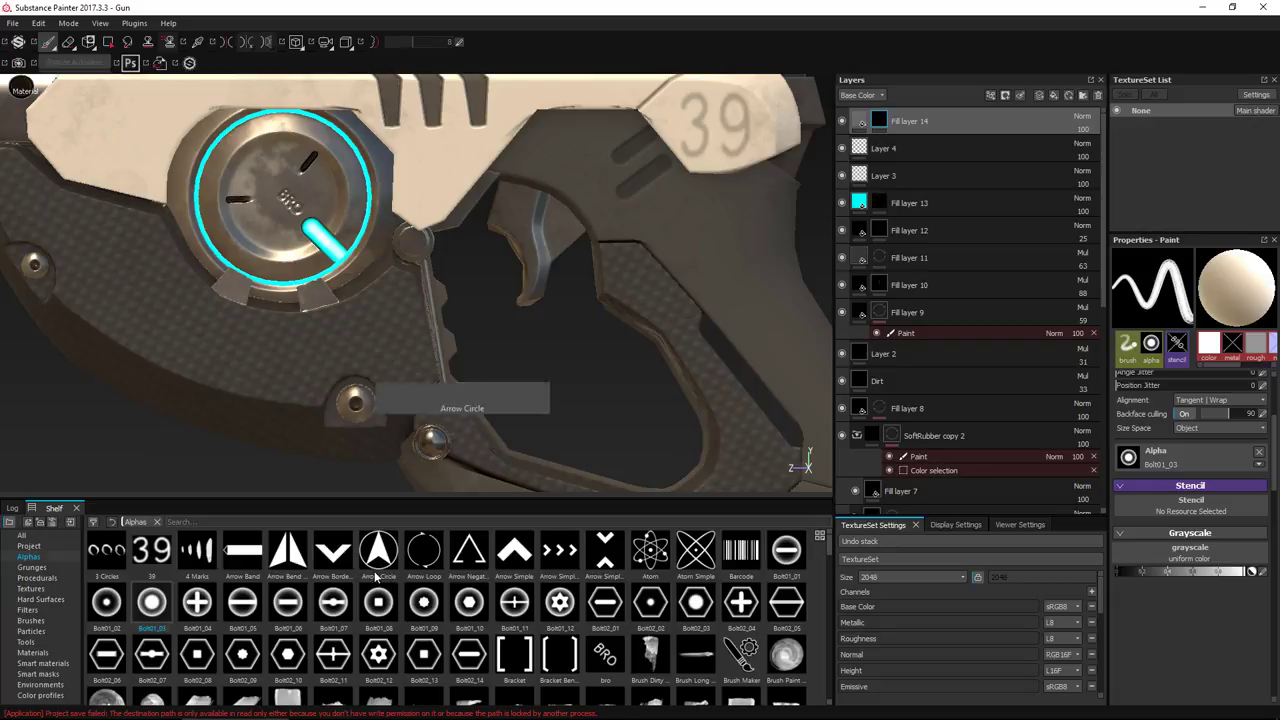
Choose the Out_bolt_02 alpha and stamp a small bolt at the top of the grip's textured panel
scroll(376, 577, down, 10)
scroll(376, 577, down, 5)
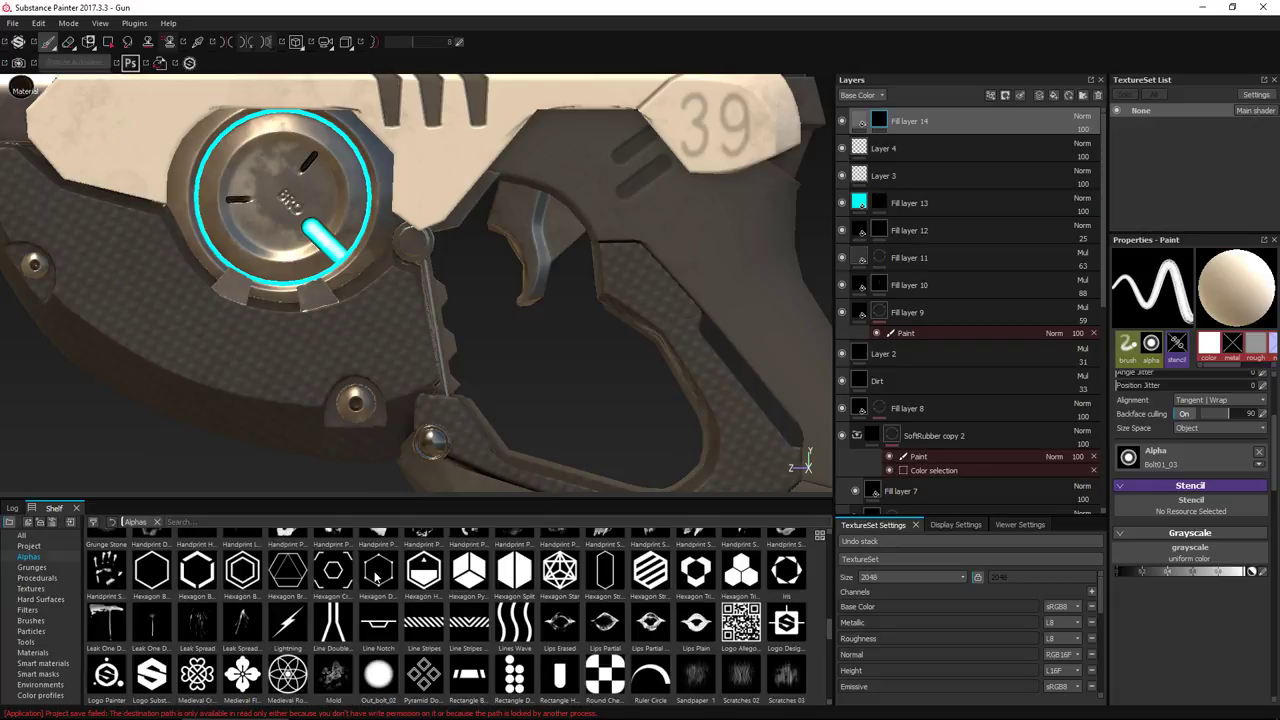
click(380, 675)
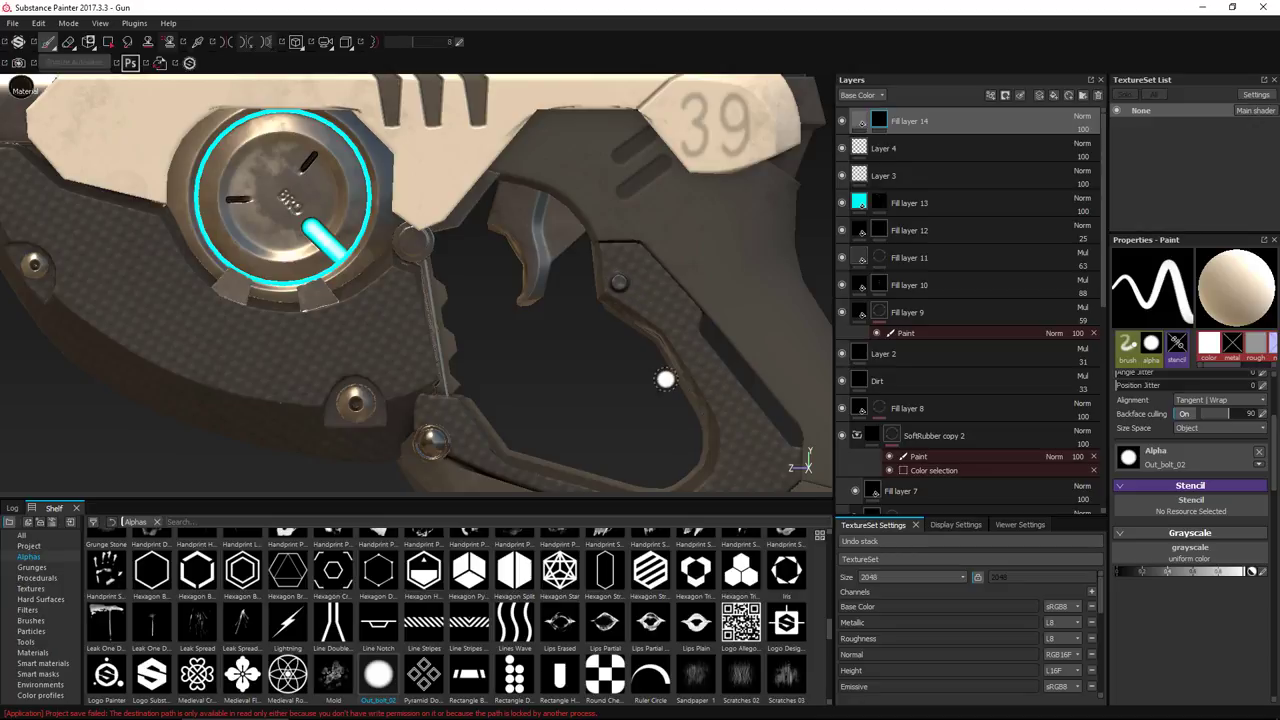
Check the reference, turn on symmetry and stamp another Out_bolt_02 bolt at the lower rear of the grip
alt+middle_drag(686, 390, 592, 292)
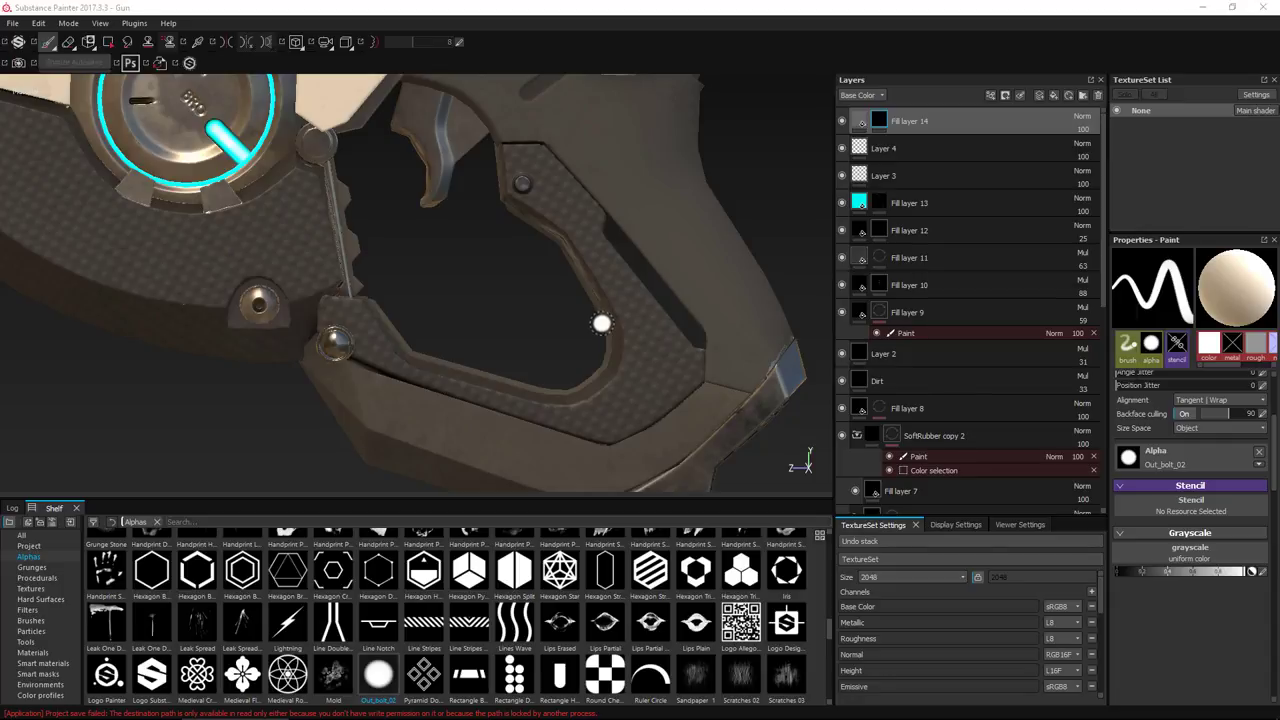
key(alt+Tab)
key(alt+Tab)
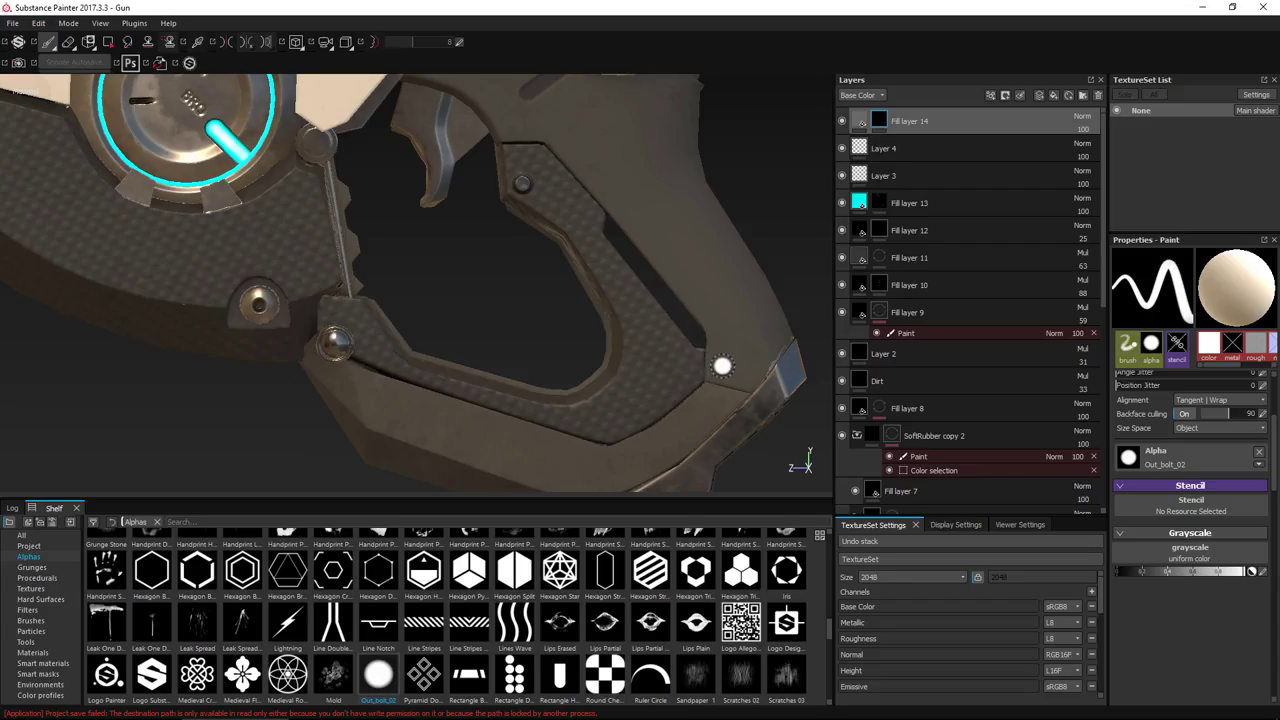
mouse_move(590, 402)
alt+right_down()
mouse_move(510, 402)
mouse_move(612, 402)
alt+right_up()
click(230, 43)
scroll(590, 228, up, 3)
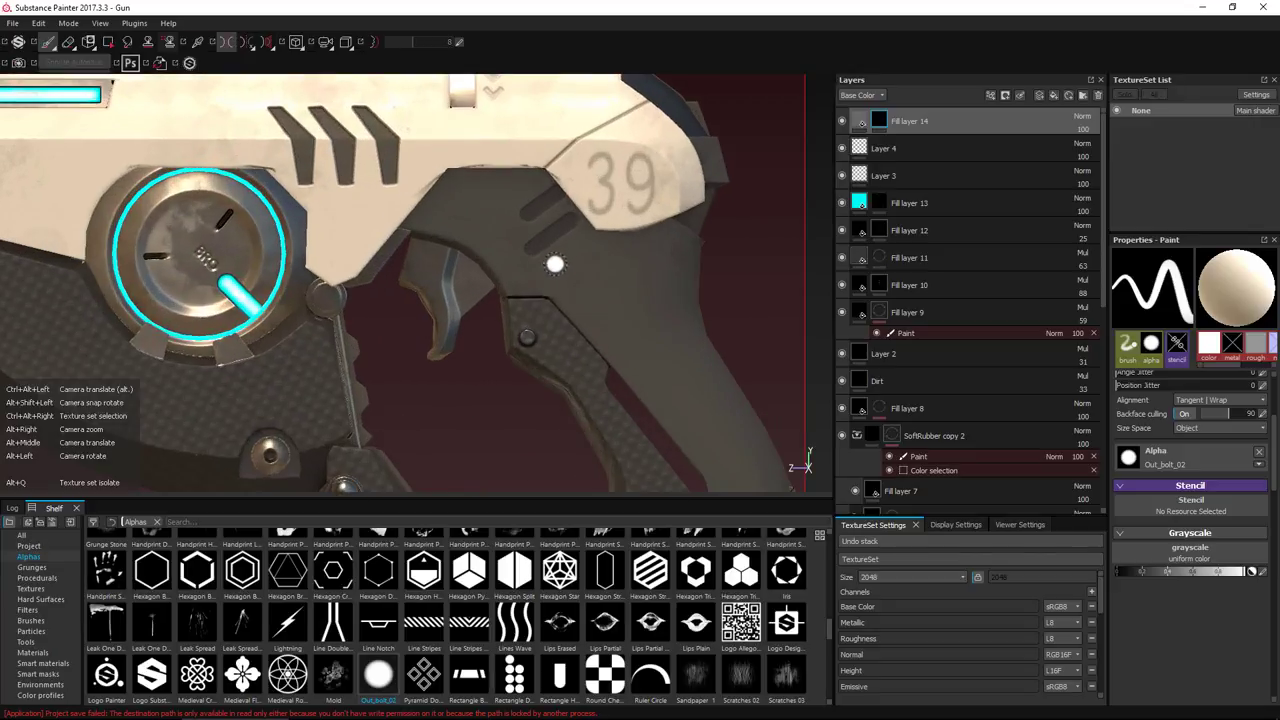
alt+middle_drag(596, 329, 489, 195)
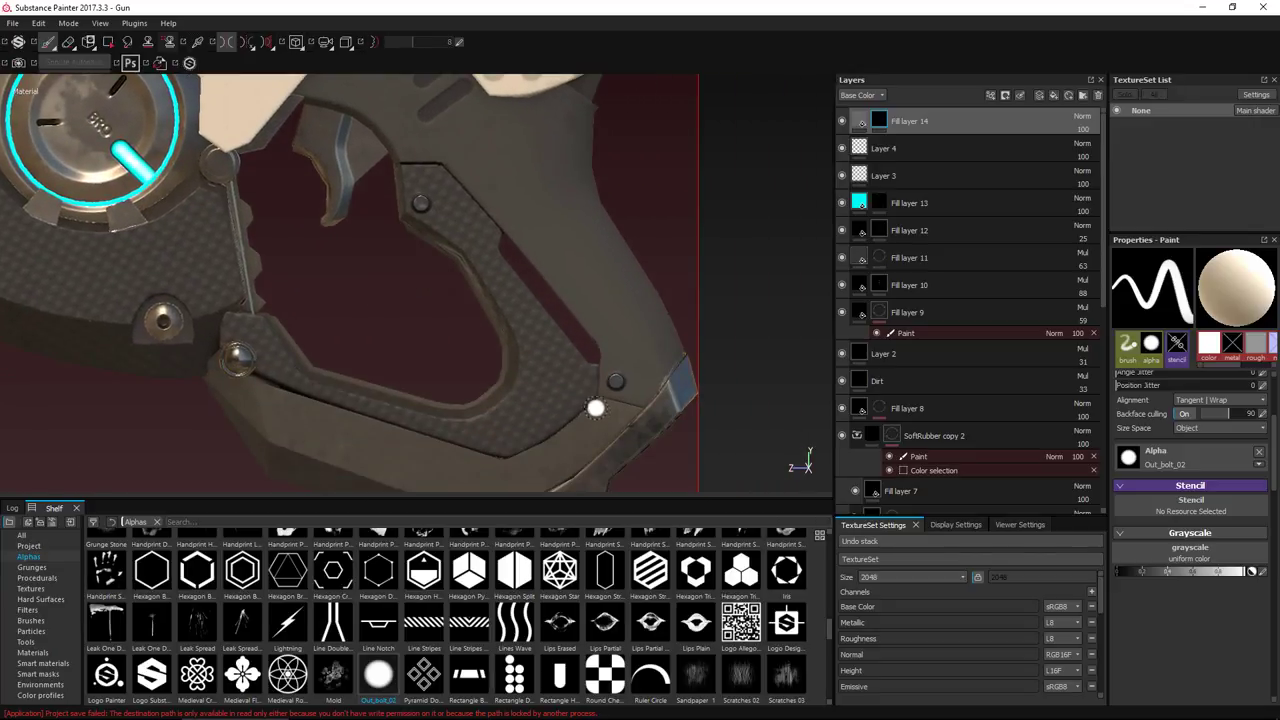
Switch the layer stack to the Height channel and set Fill layer 14's blend mode to Normal
click(878, 95)
click(852, 142)
click(1082, 117)
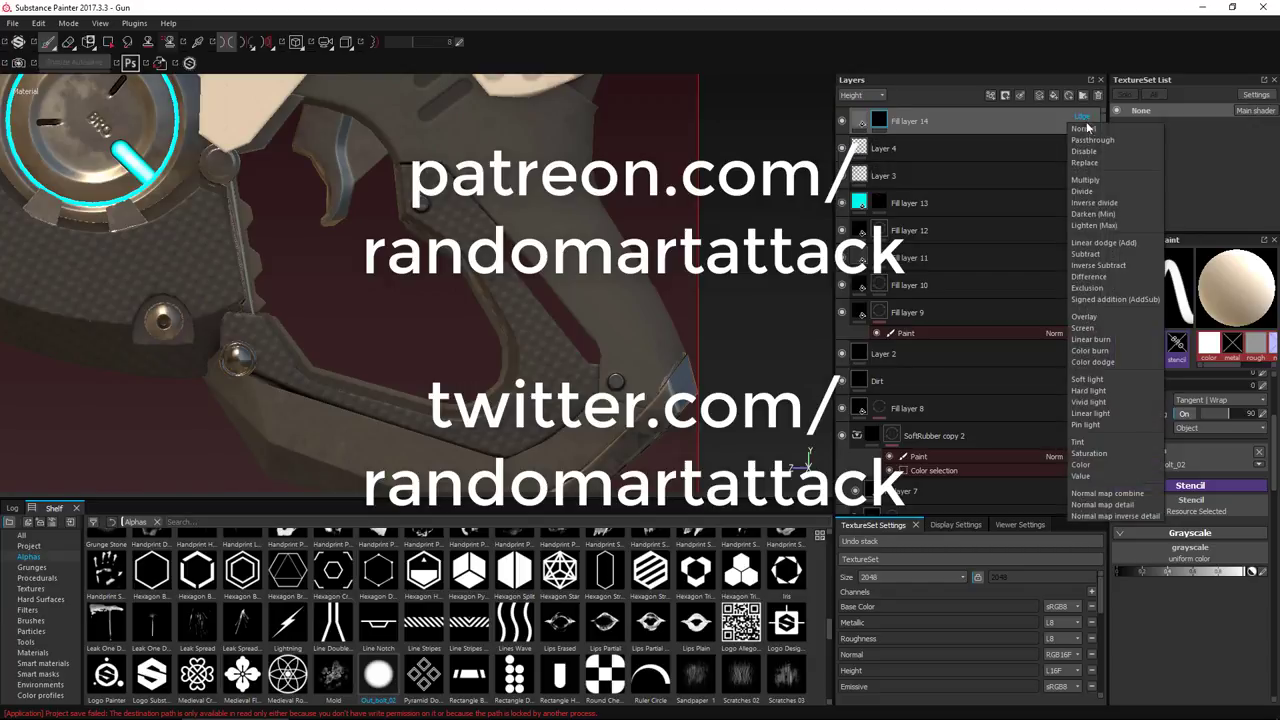
click(1088, 131)
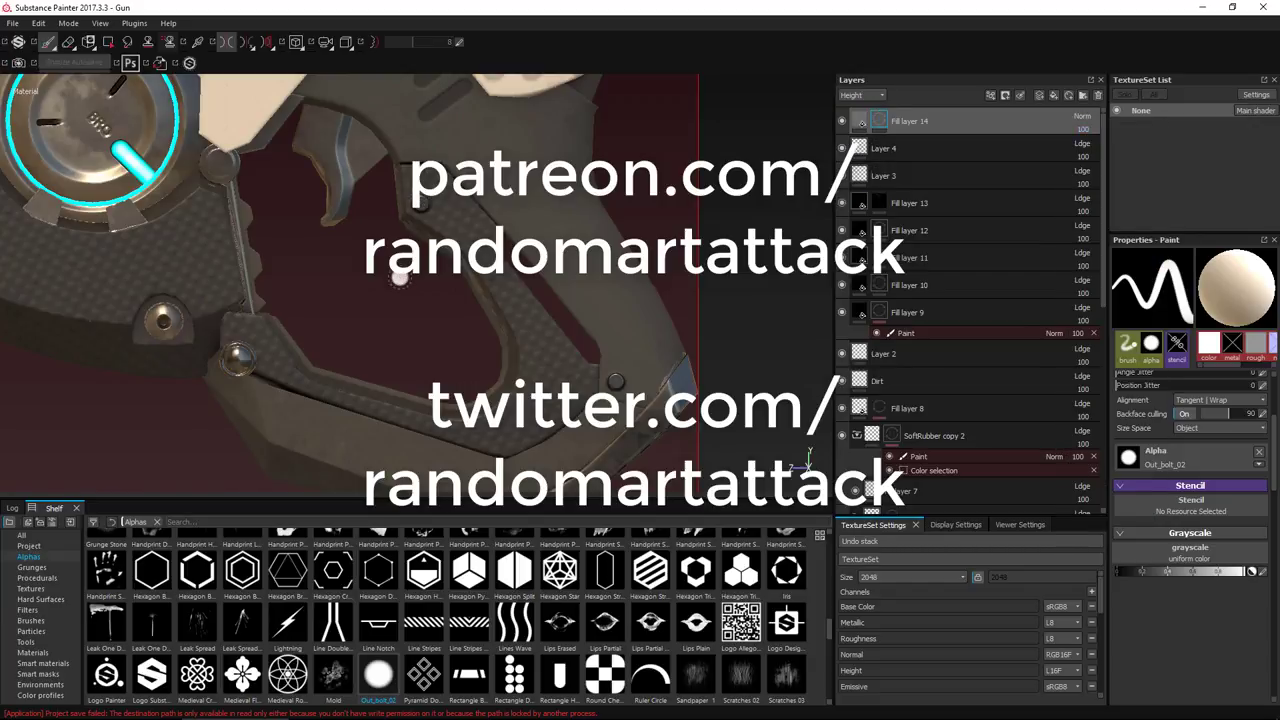
alt+right_drag(815, 286, 560, 215)
alt+middle_drag(560, 180, 634, 297)
alt+right_drag(634, 297, 480, 230)
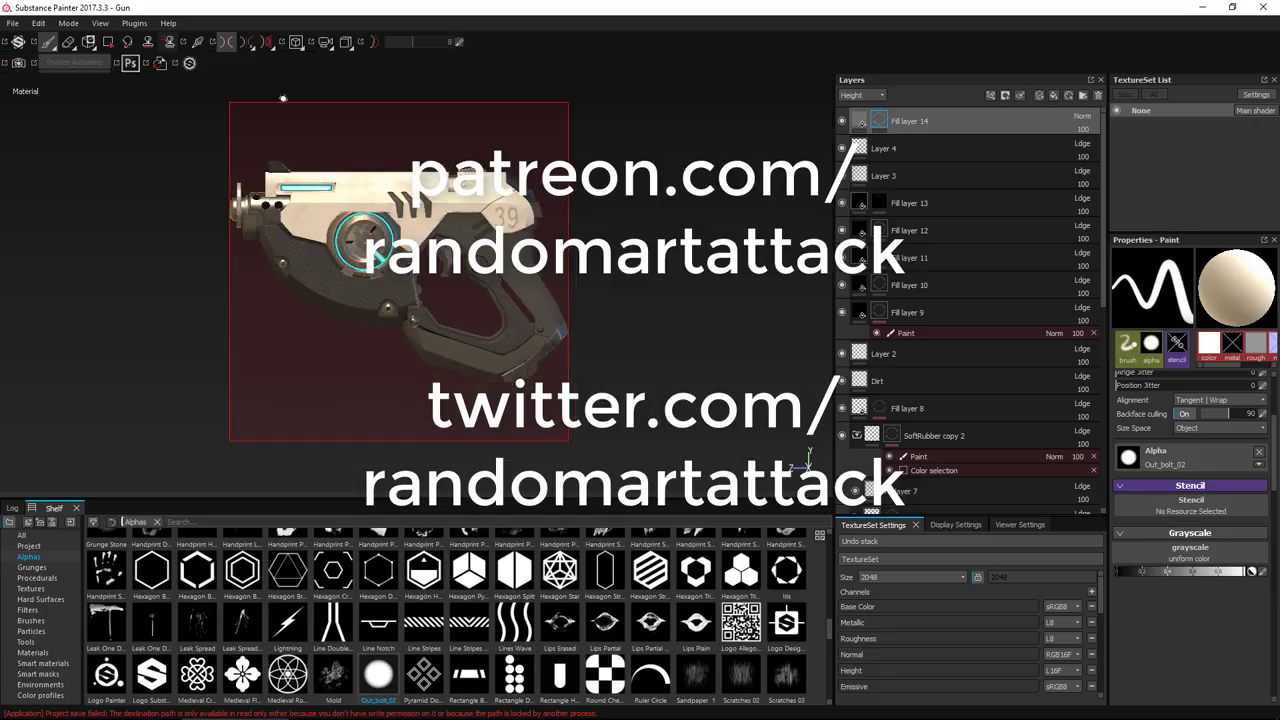